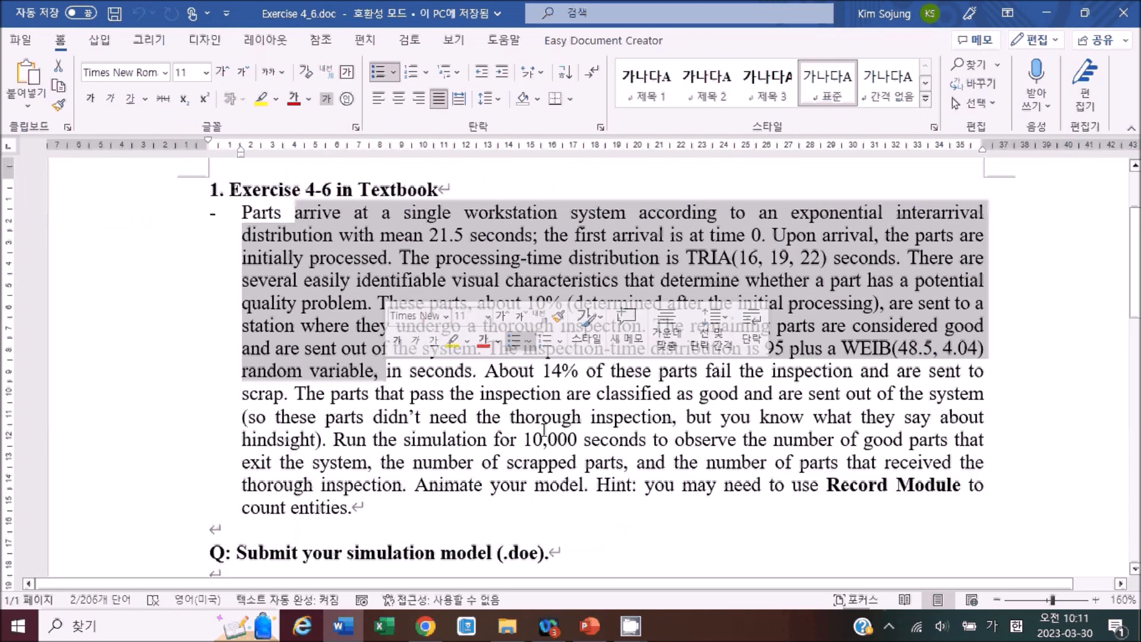
# Launch the Arena simulation software with a new blank model.
pyautogui.click(547, 417)
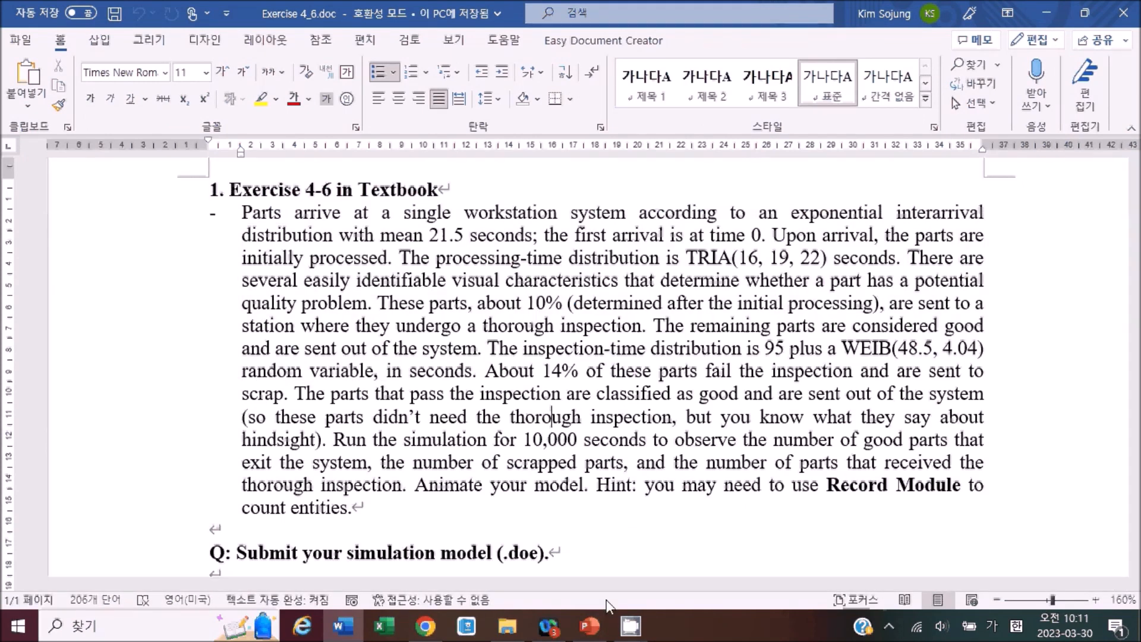
pyautogui.click(141, 631)
pyautogui.write('arena')
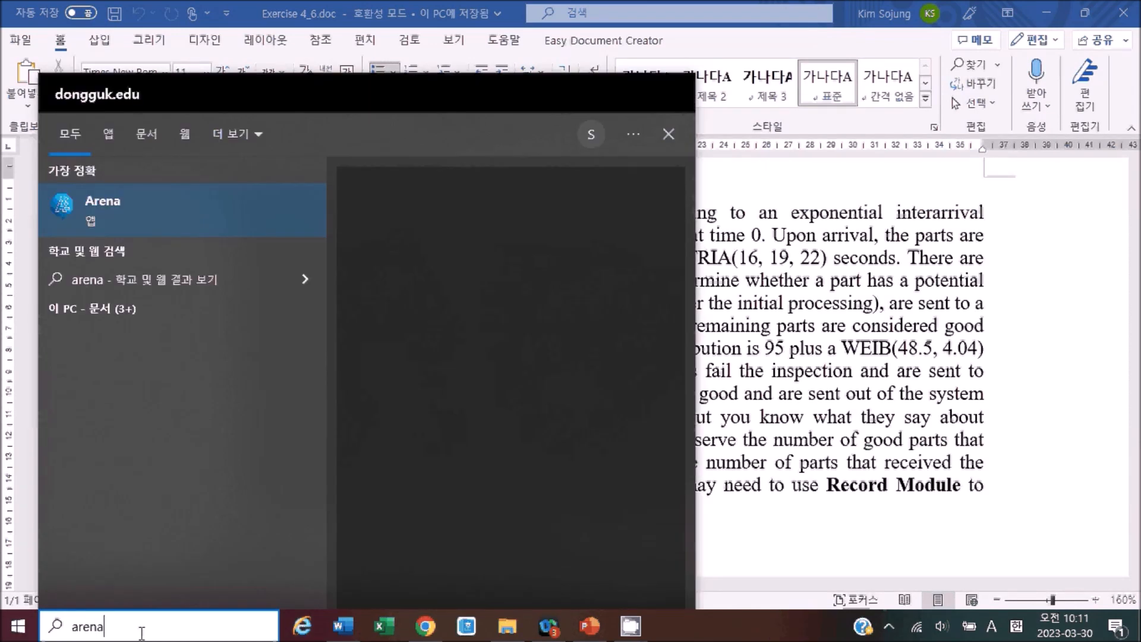
pyautogui.click(159, 196)
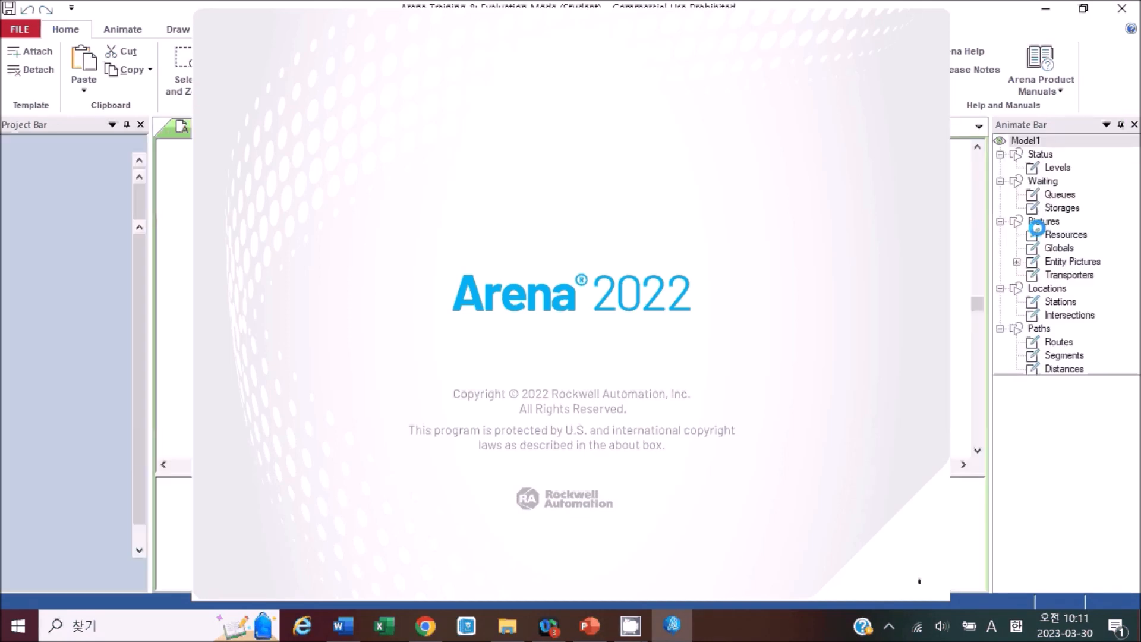
pyautogui.click(706, 394)
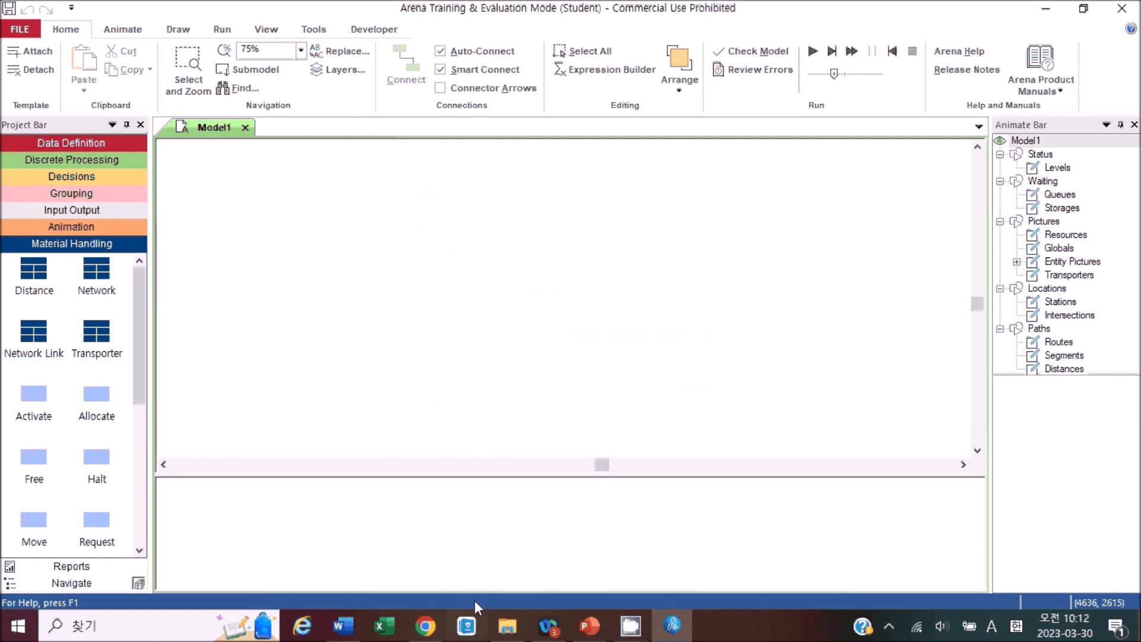
# Switch to the Word document and read Exercise 4-6's arrival, processing, inspection and Record Module requirements.
pyautogui.click(343, 626)
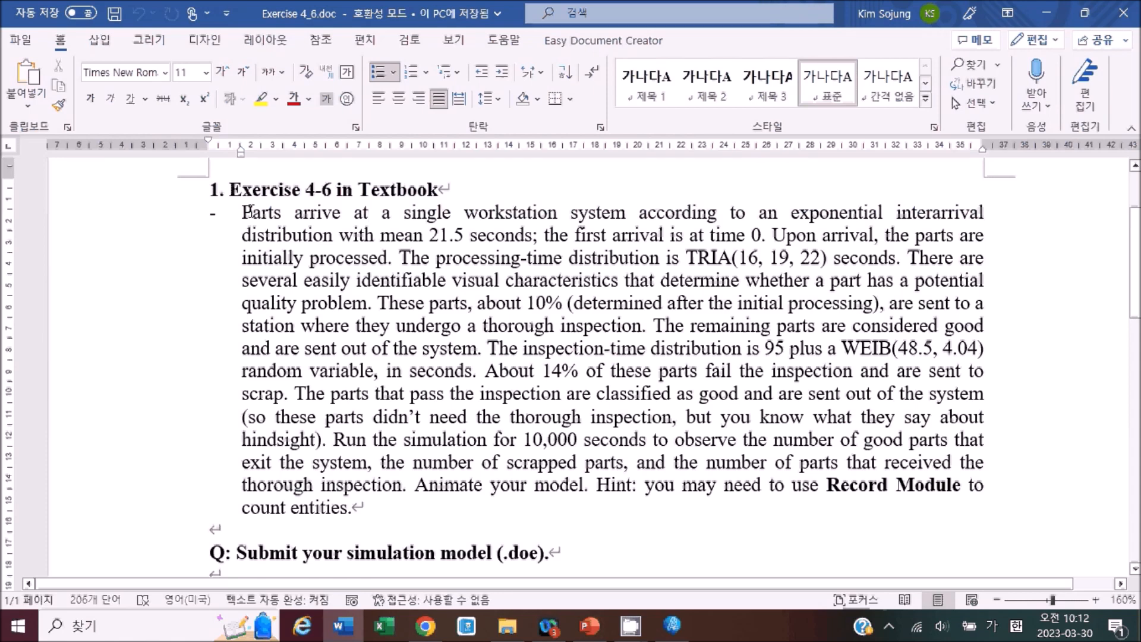
pyautogui.moveTo(250, 211); pyautogui.dragTo(387, 260)
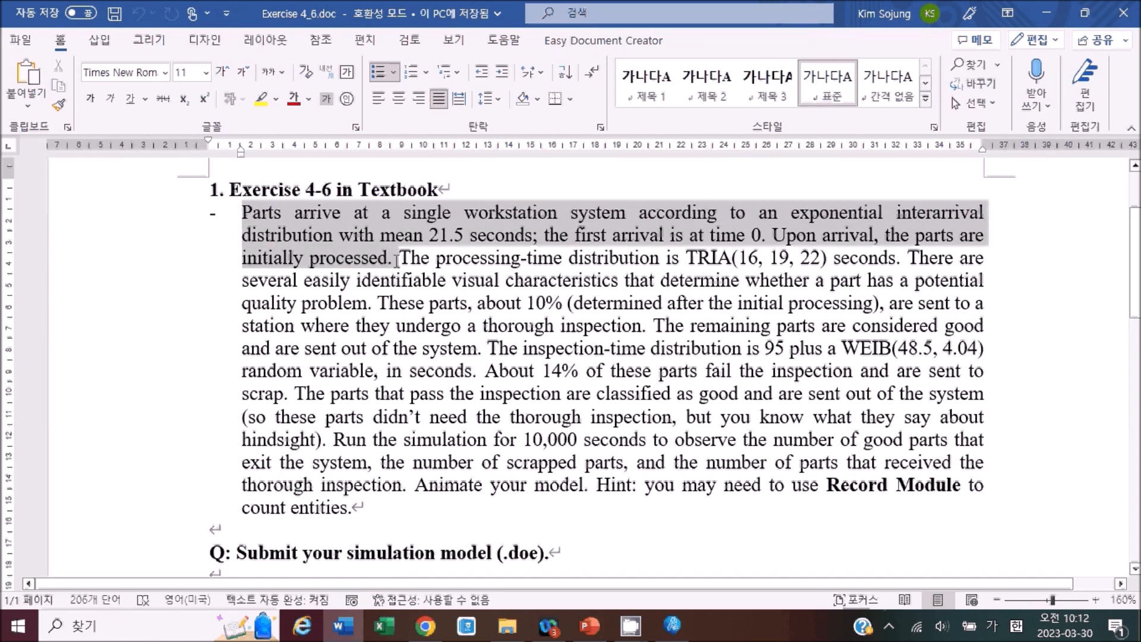
pyautogui.click(425, 303)
pyautogui.moveTo(244, 212); pyautogui.dragTo(397, 260)
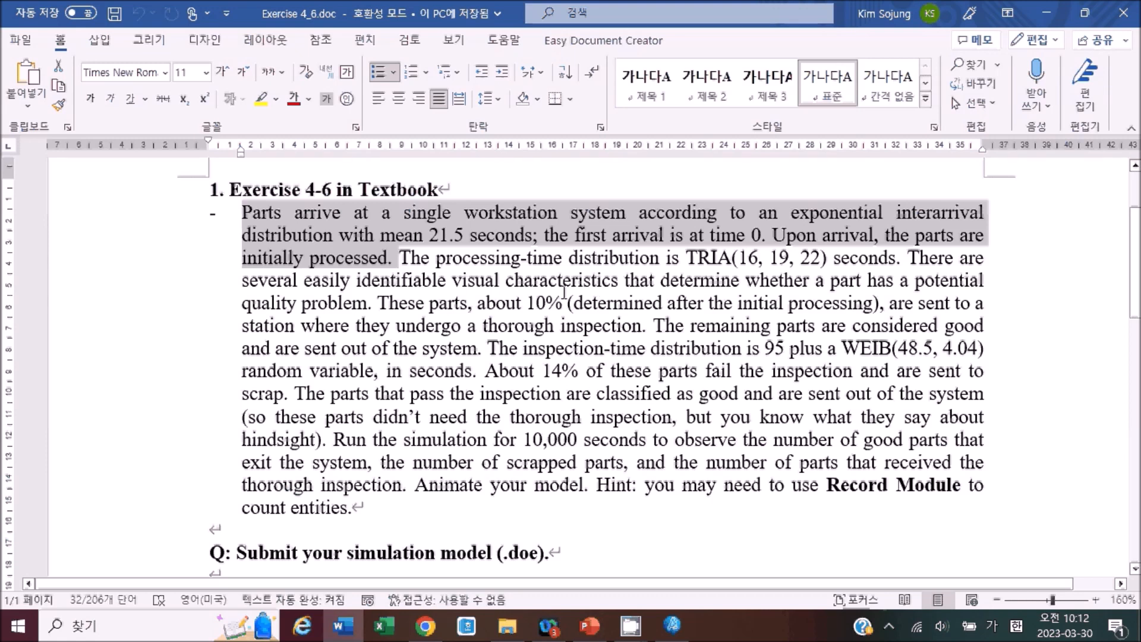
pyautogui.click(563, 291)
pyautogui.moveTo(436, 257); pyautogui.dragTo(623, 285)
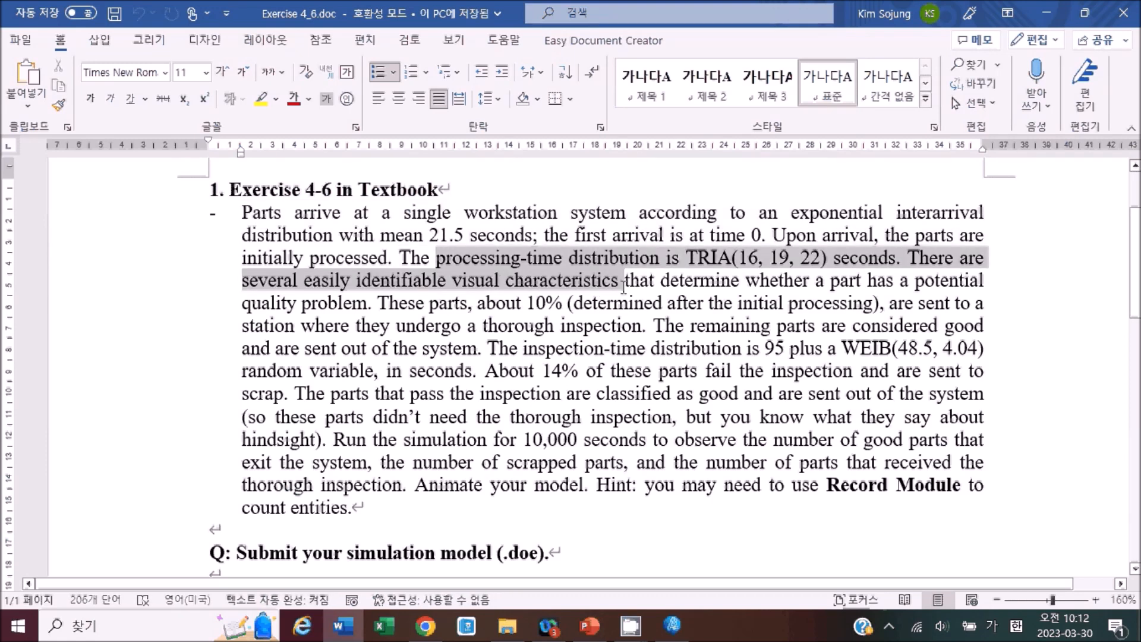
pyautogui.click(634, 370)
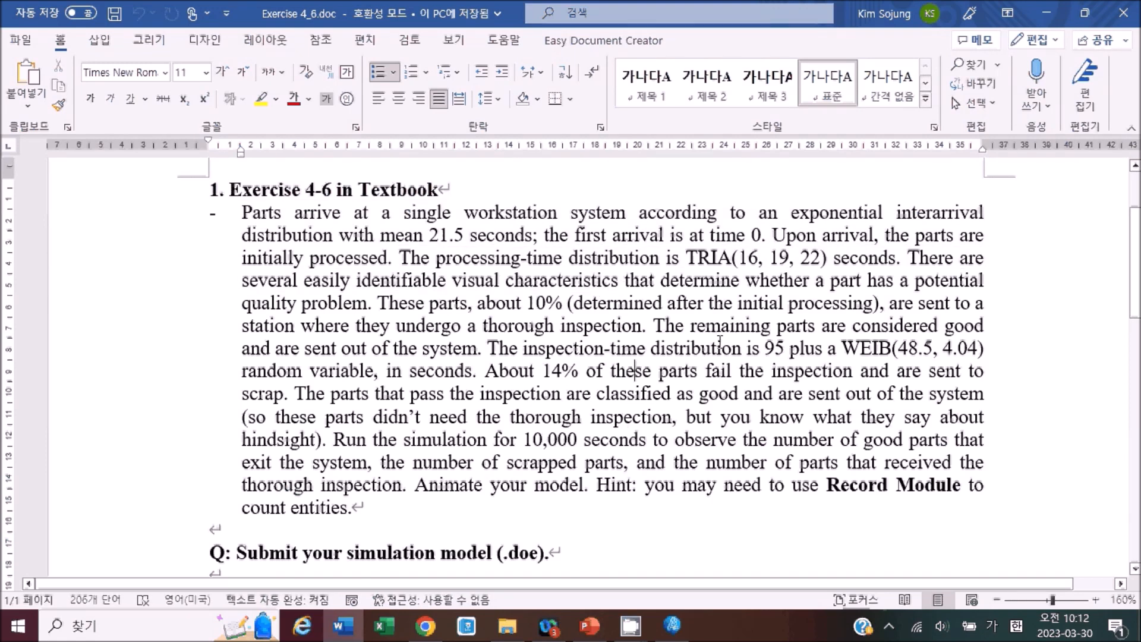
pyautogui.moveTo(524, 348); pyautogui.dragTo(712, 345)
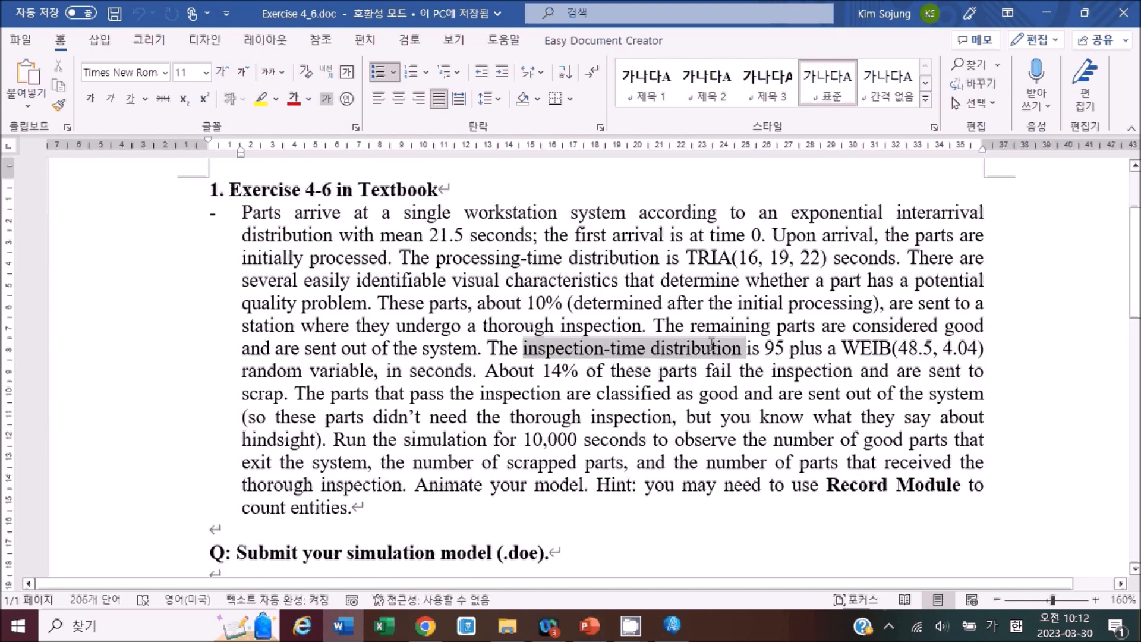
pyautogui.click(672, 416)
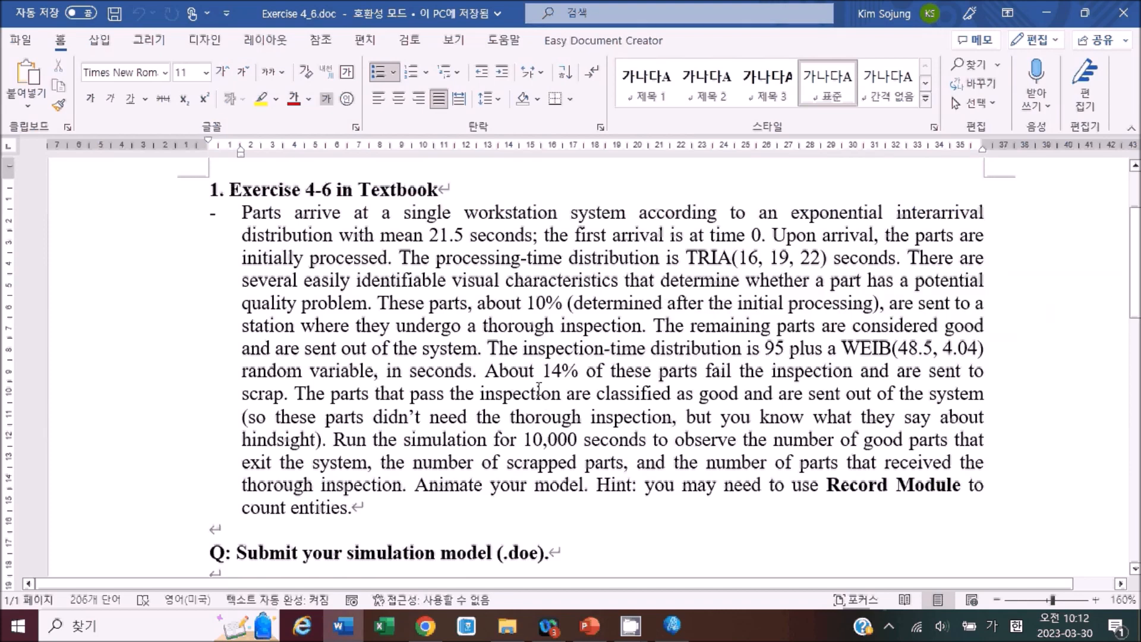
pyautogui.moveTo(551, 356); pyautogui.dragTo(811, 417)
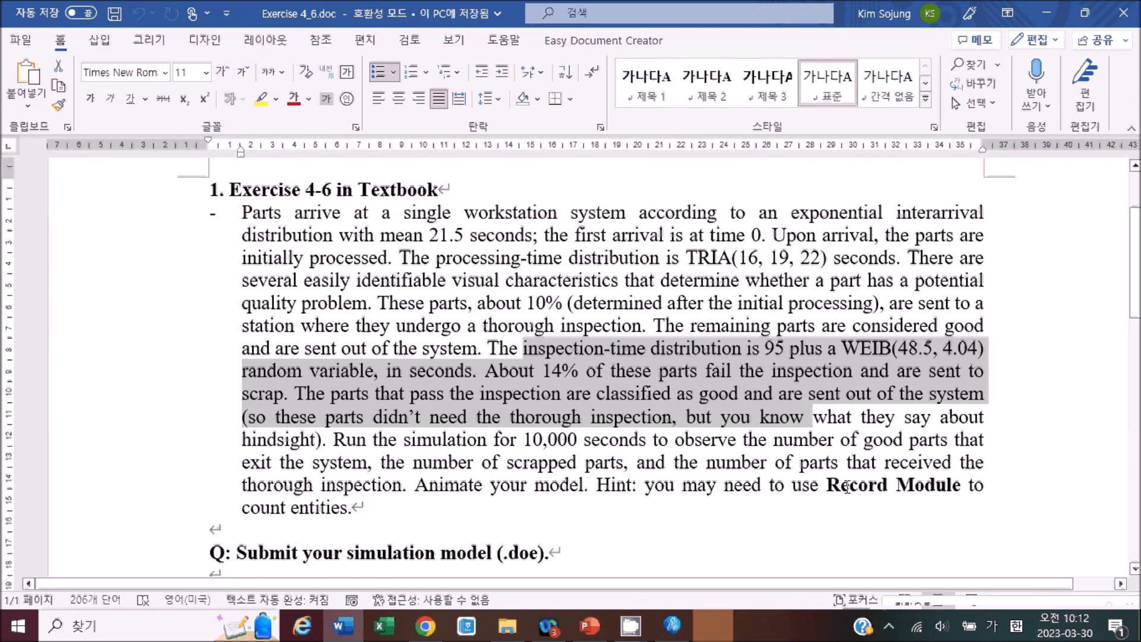
pyautogui.moveTo(846, 486); pyautogui.dragTo(958, 486)
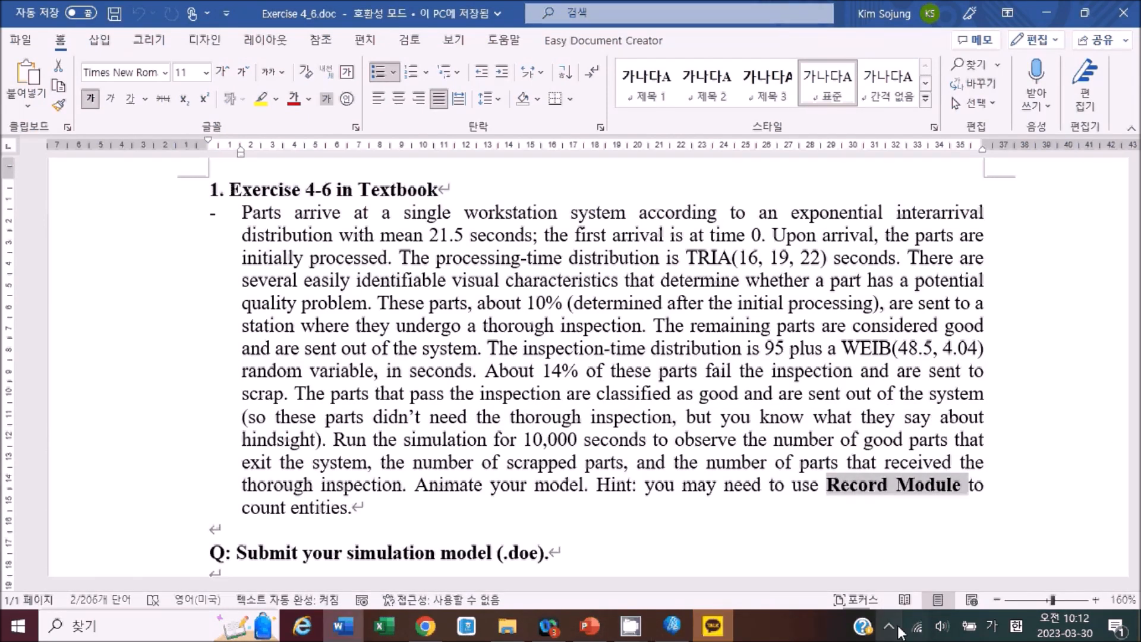
# Quit the KakaoTalk messenger running in the background.
pyautogui.rightClick(864, 624)
pyautogui.click(893, 619)
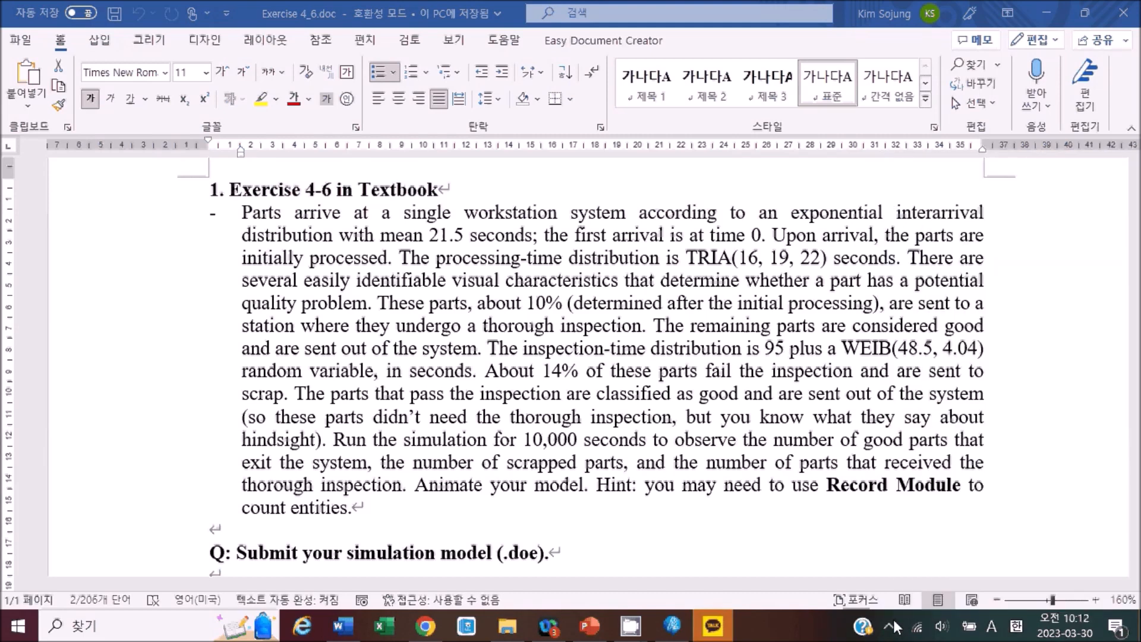
pyautogui.click(893, 619)
pyautogui.rightClick(839, 563)
pyautogui.click(864, 549)
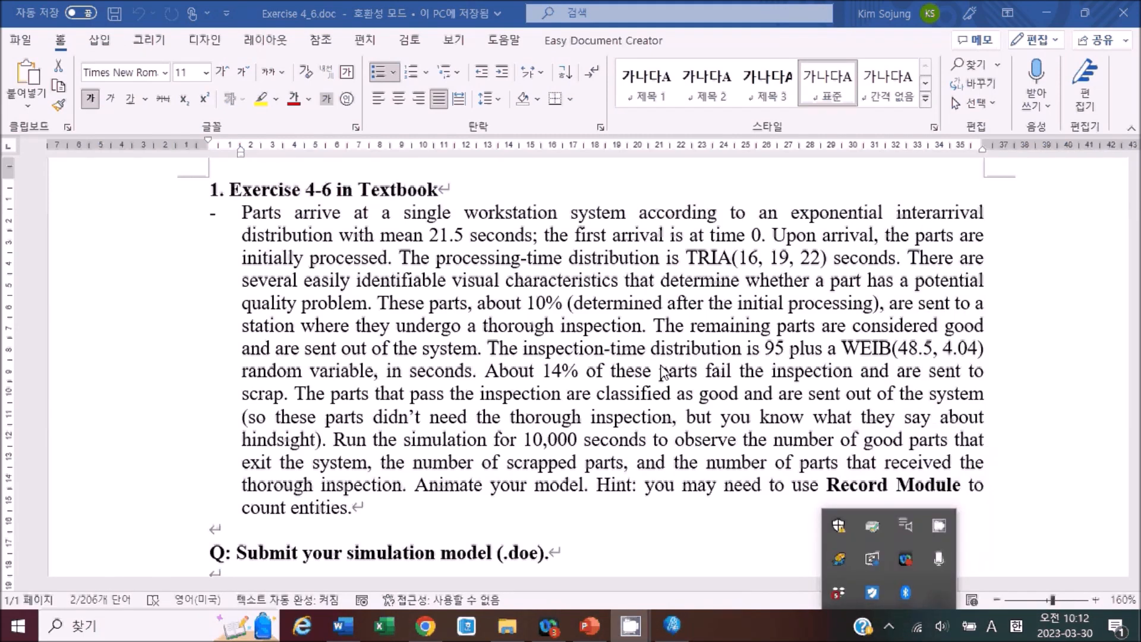
# Examine the exercise text for the shares of parts sent to inspection and failing it, then reread the process description.
pyautogui.click(597, 394)
pyautogui.click(486, 371)
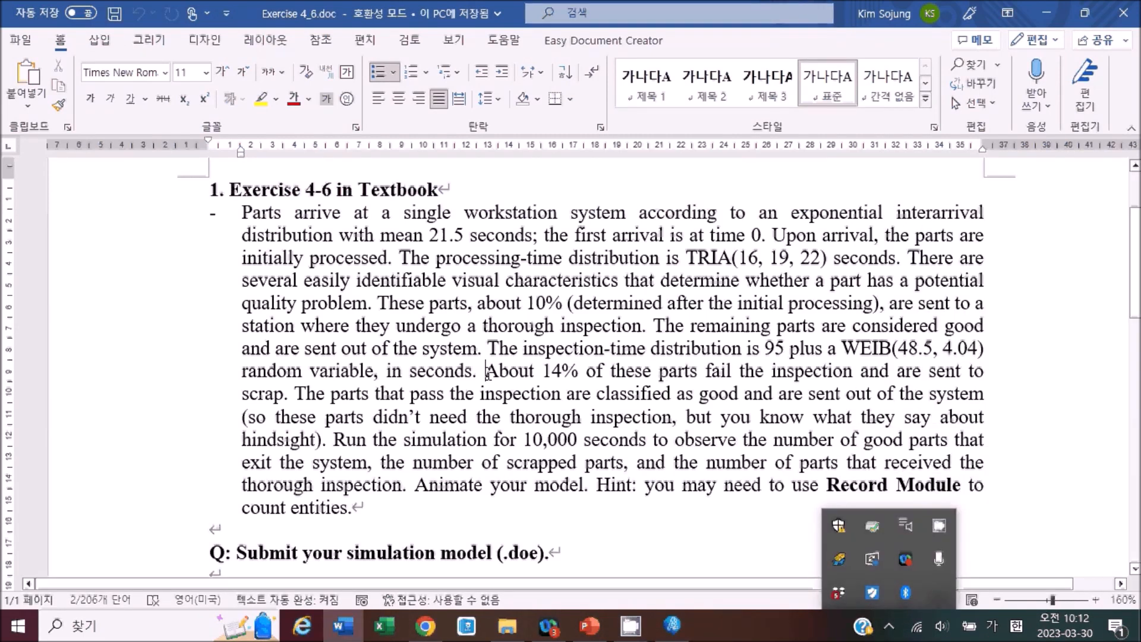
pyautogui.moveTo(486, 372); pyautogui.dragTo(655, 372)
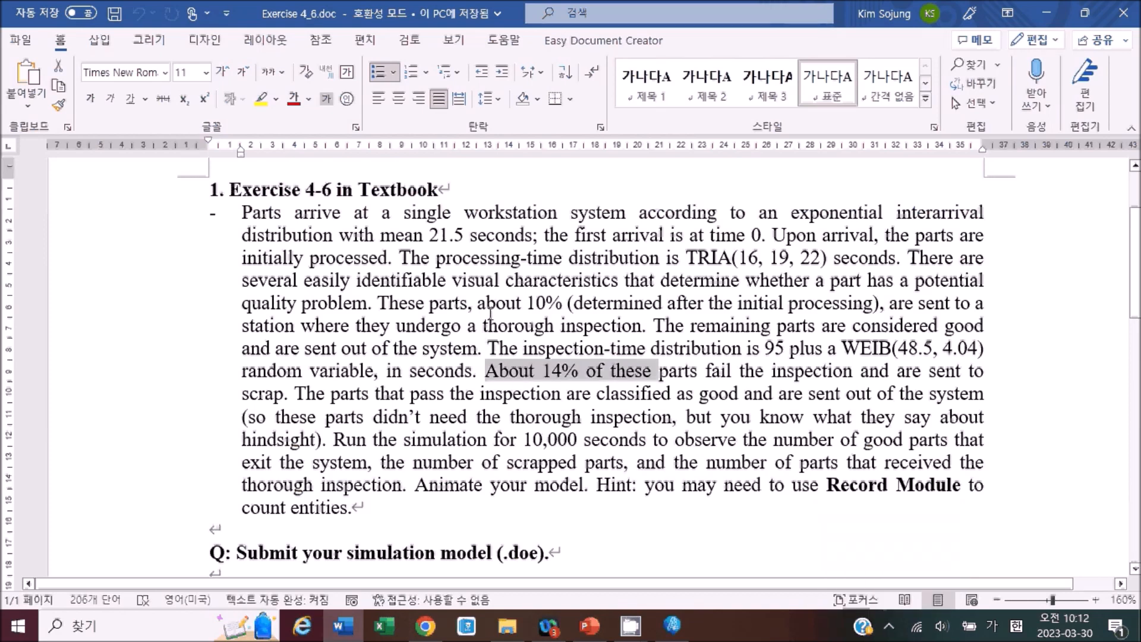
pyautogui.click(553, 371)
pyautogui.moveTo(478, 304); pyautogui.dragTo(666, 304)
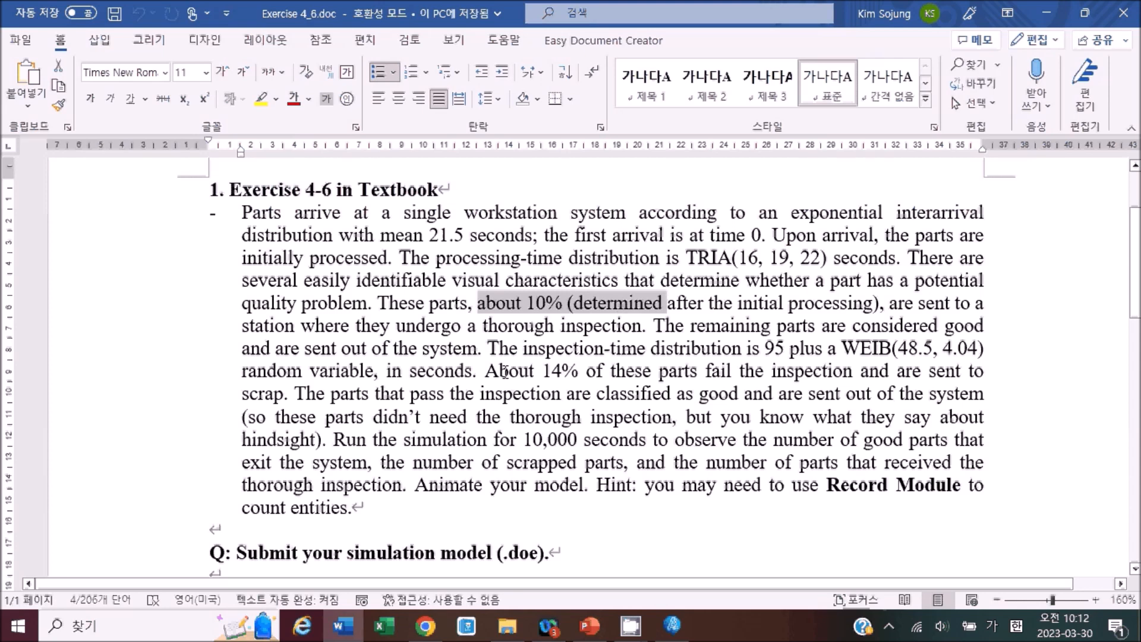
pyautogui.moveTo(486, 371); pyautogui.dragTo(606, 374)
pyautogui.moveTo(479, 304); pyautogui.dragTo(667, 304)
pyautogui.click(634, 358)
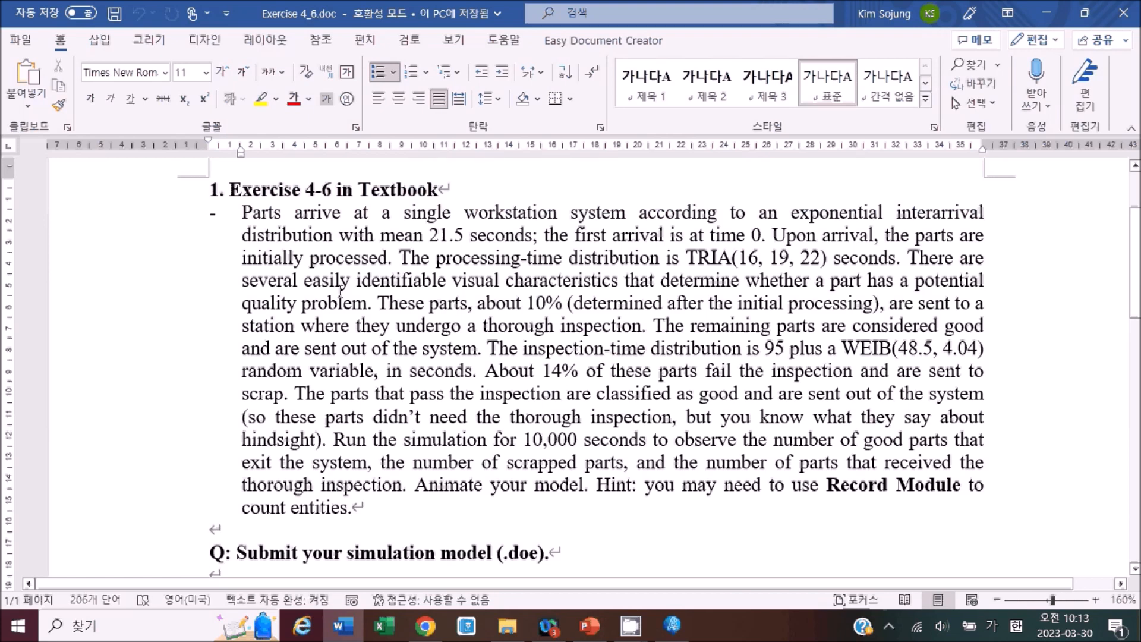
pyautogui.moveTo(276, 228); pyautogui.dragTo(322, 397)
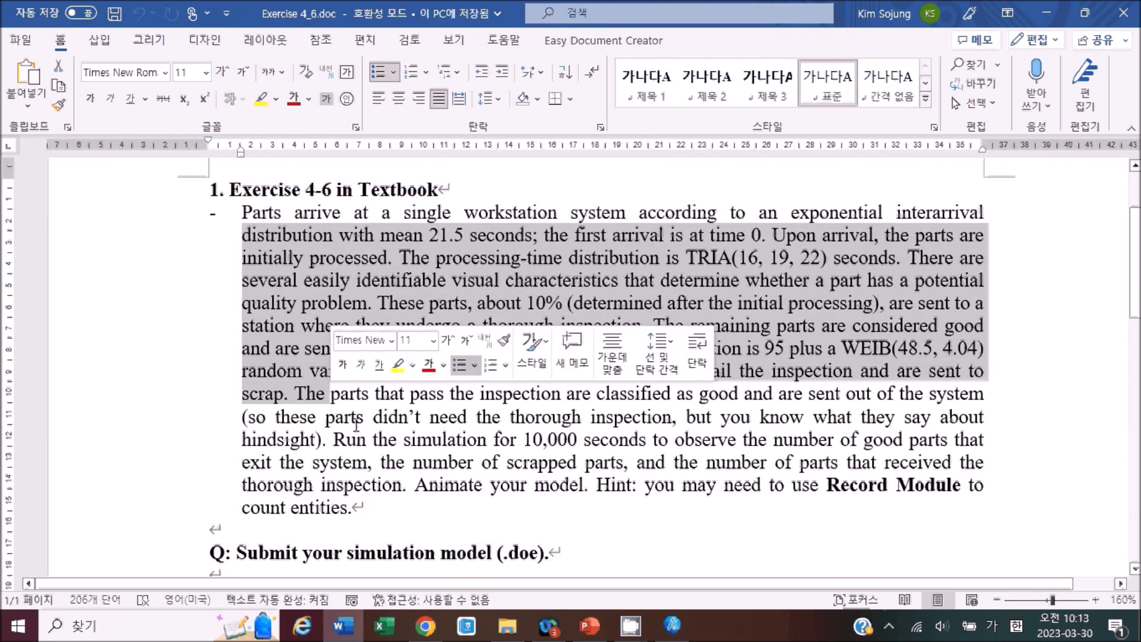
pyautogui.click(364, 420)
pyautogui.moveTo(300, 218); pyautogui.dragTo(358, 445)
pyautogui.click(358, 444)
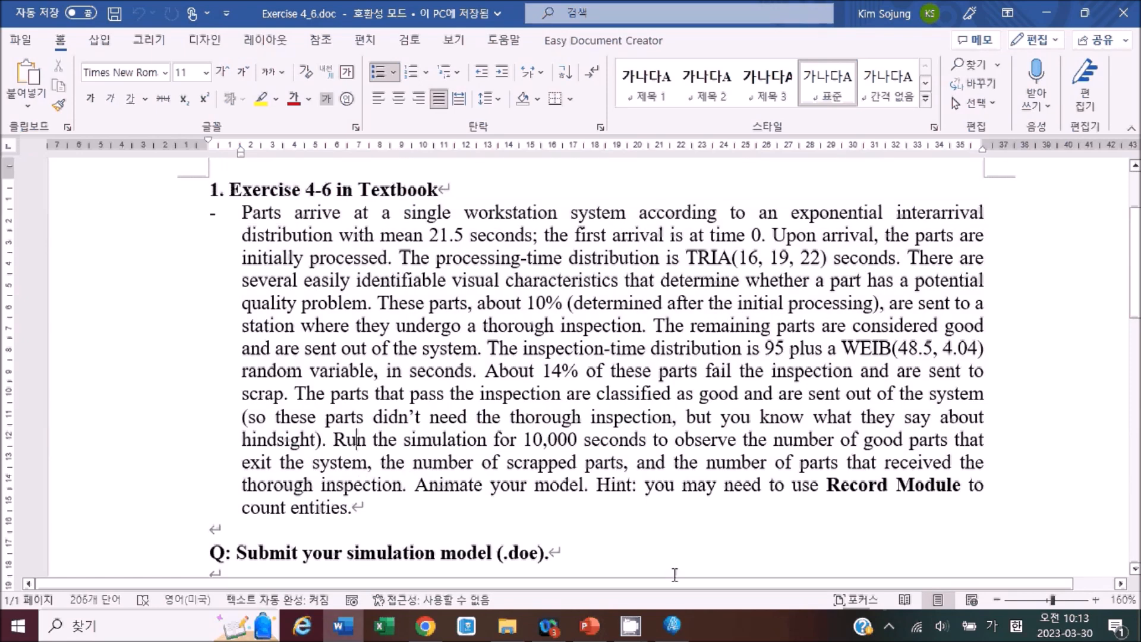
# Switch to Arena, place a Discrete Processing Create module in the model and open its properties.
pyautogui.moveTo(676, 627)
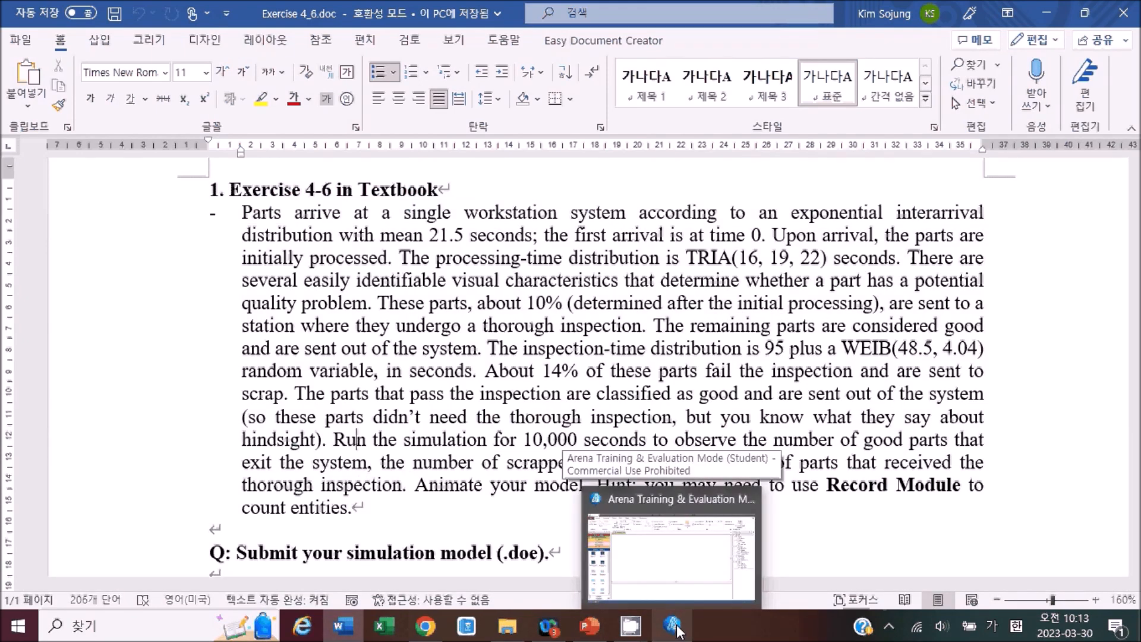
pyautogui.click(676, 627)
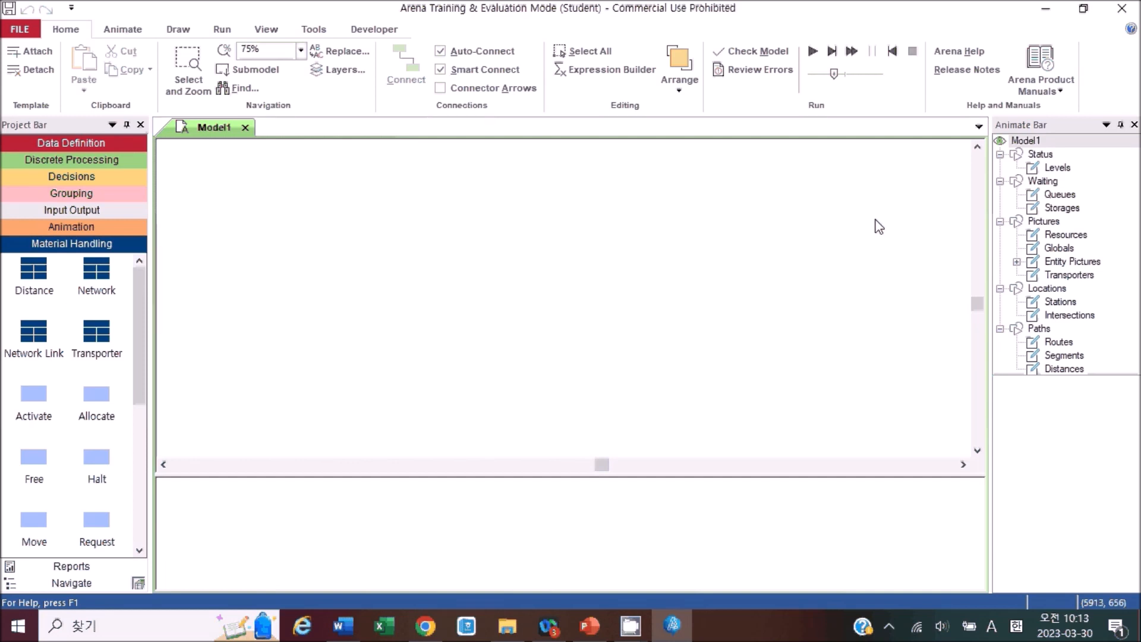
pyautogui.click(85, 159)
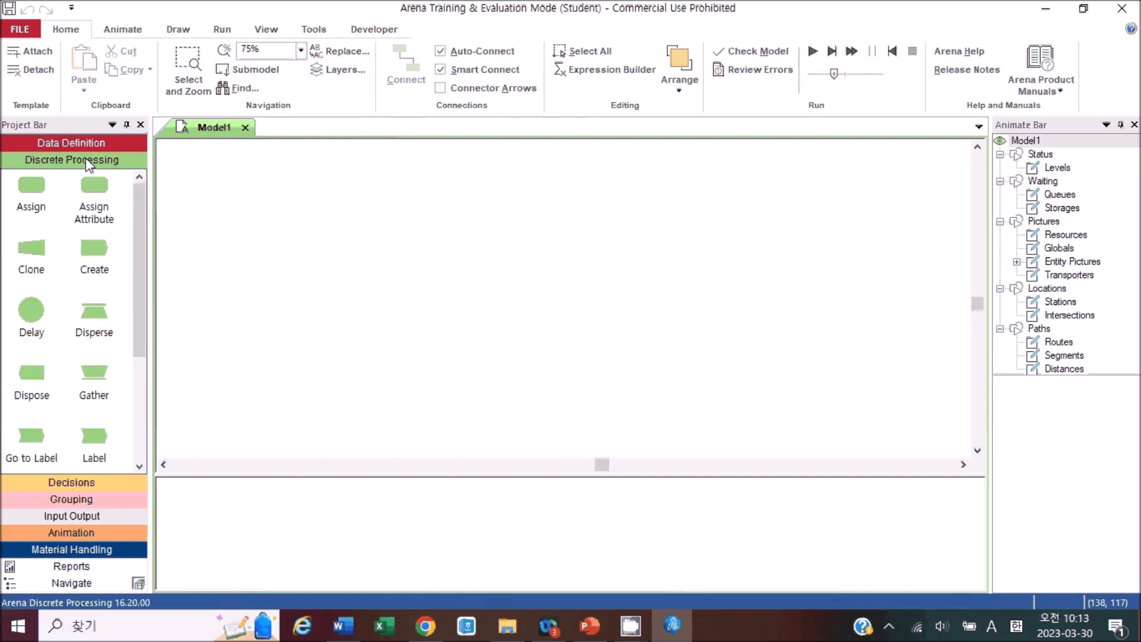
pyautogui.moveTo(139, 226)
pyautogui.mouseDown()
pyautogui.moveTo(145, 351)
pyautogui.moveTo(130, 202)
pyautogui.mouseUp()
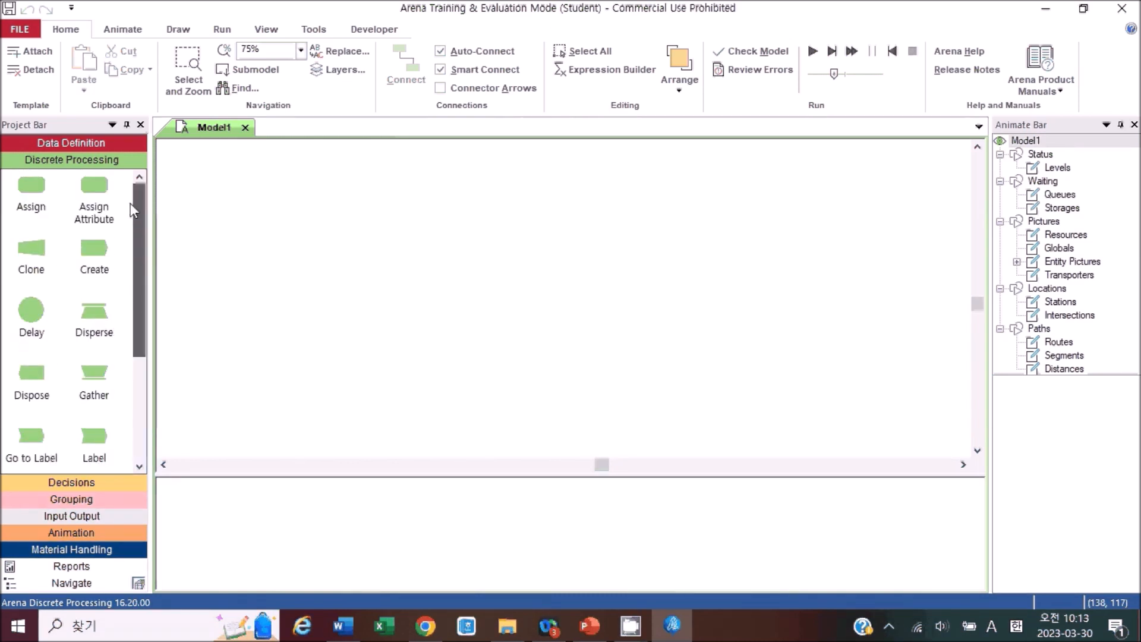
pyautogui.click(94, 248)
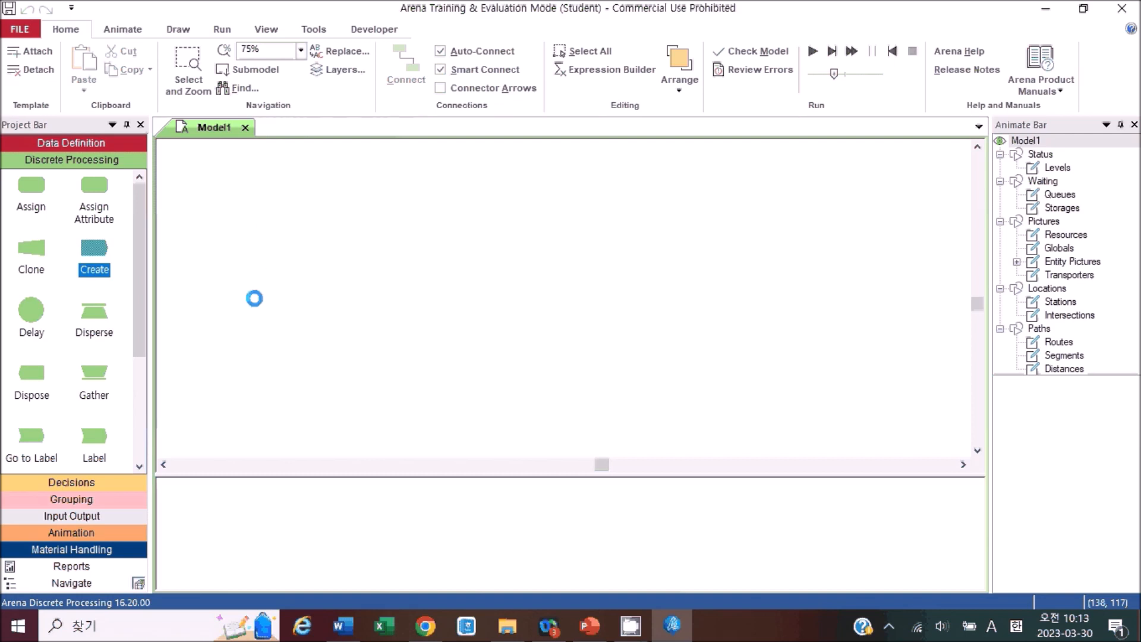
pyautogui.click(340, 286)
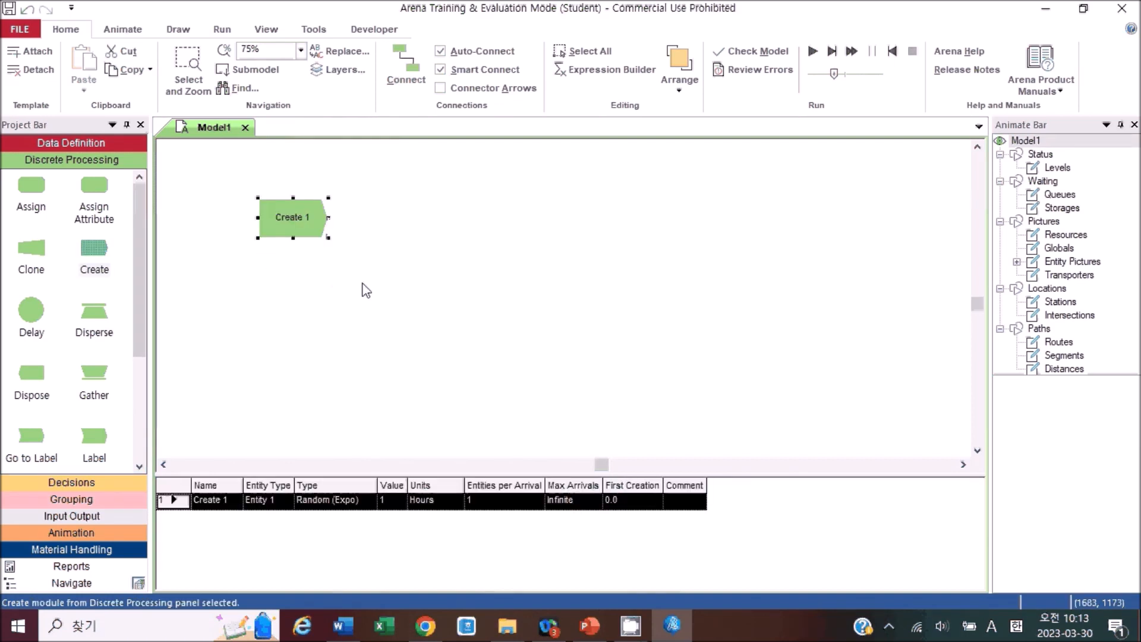
pyautogui.doubleClick(288, 220)
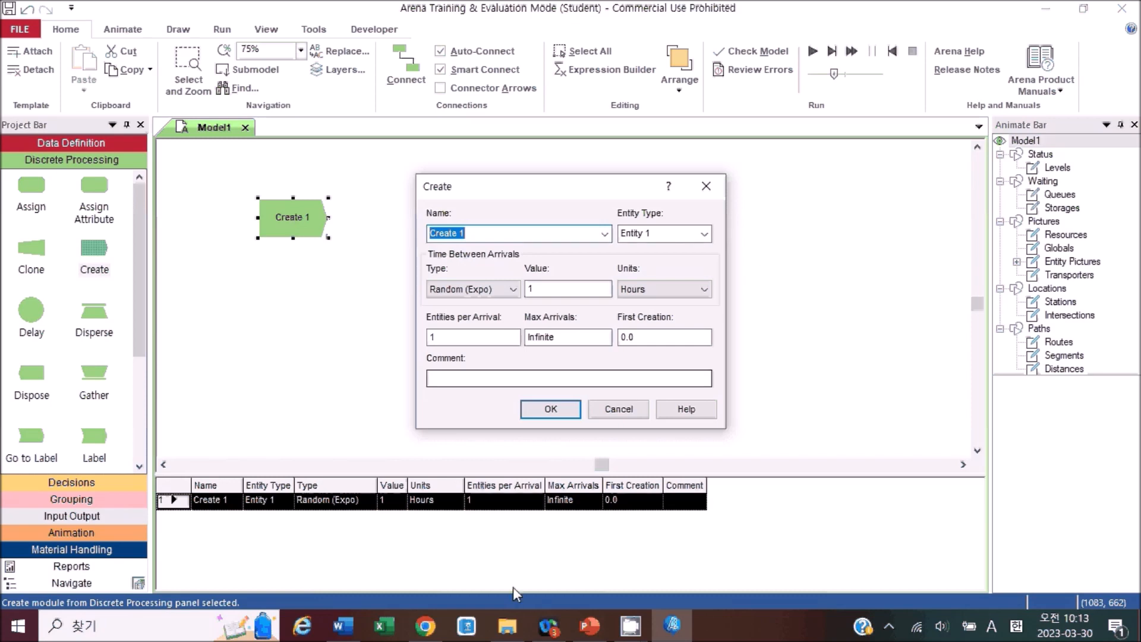
# Switch to the Word document and check the interarrival distribution and mean specified for the parts.
pyautogui.click(342, 627)
pyautogui.moveTo(243, 213); pyautogui.dragTo(534, 237)
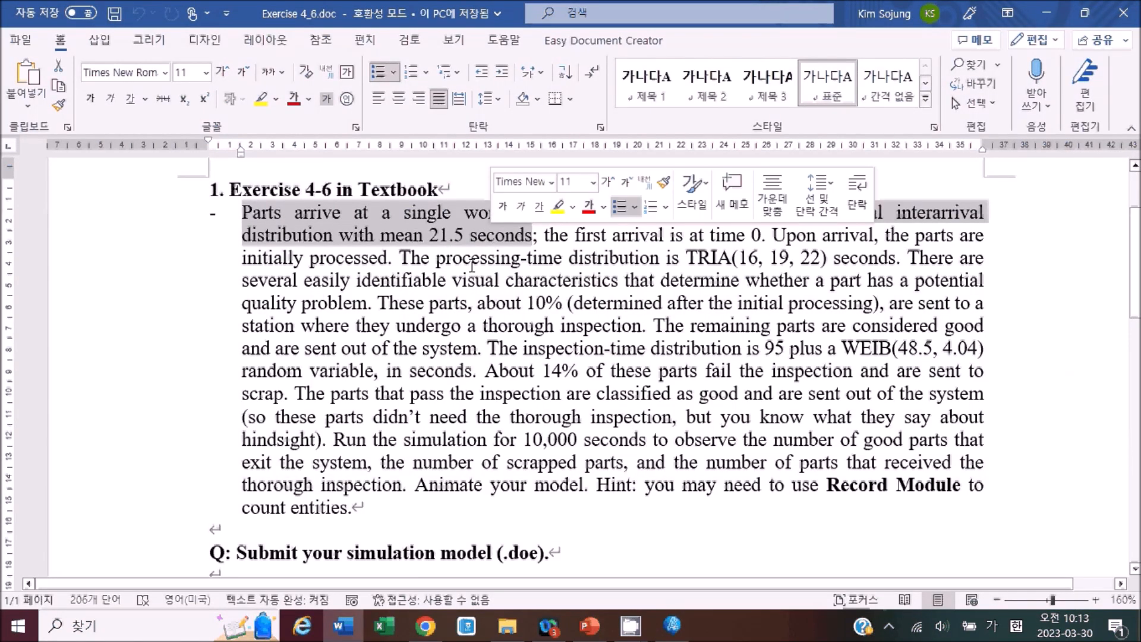
pyautogui.click(798, 303)
pyautogui.moveTo(798, 221); pyautogui.dragTo(336, 238)
pyautogui.click(411, 246)
pyautogui.moveTo(790, 214); pyautogui.dragTo(347, 238)
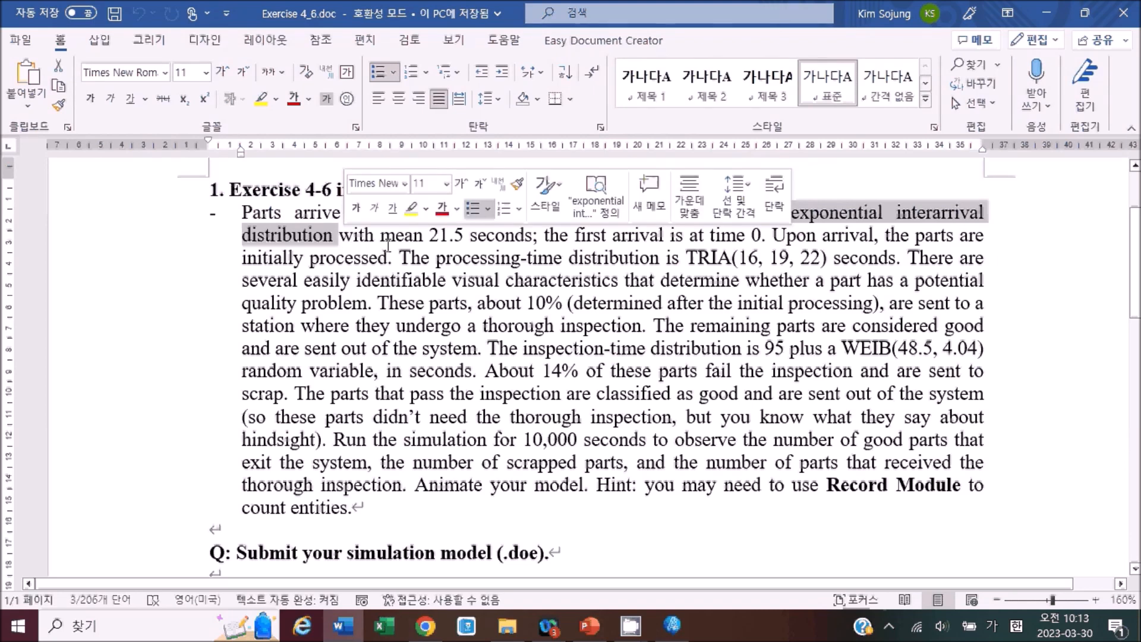
pyautogui.moveTo(383, 237); pyautogui.dragTo(531, 237)
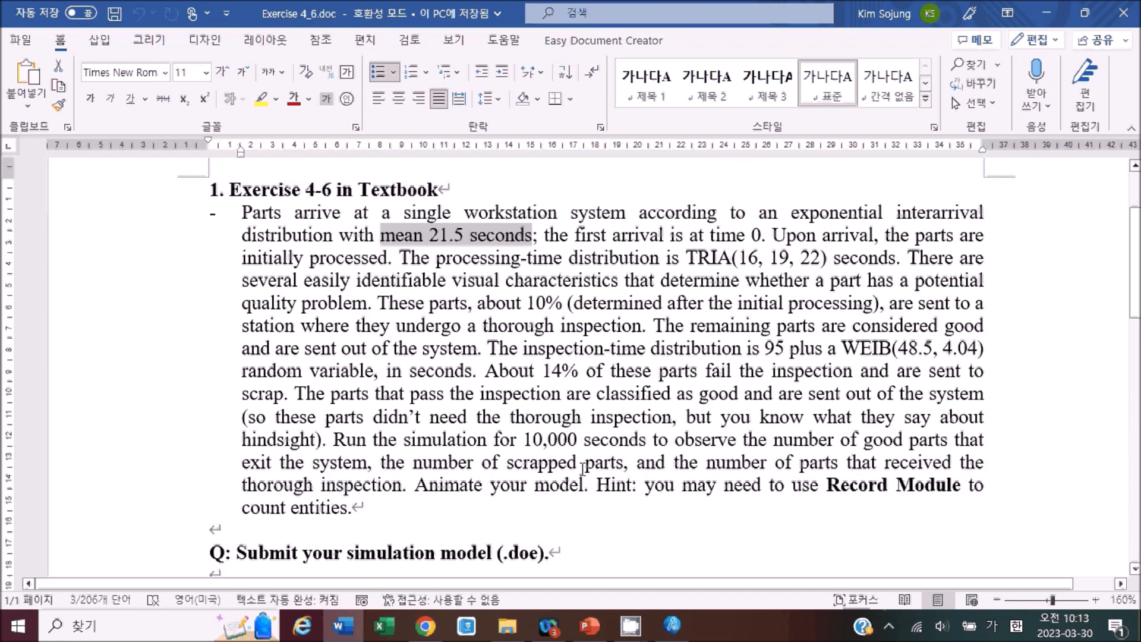
# Switch to Arena and set the Create module's entity type to Part.
pyautogui.click(672, 625)
pyautogui.click(657, 234)
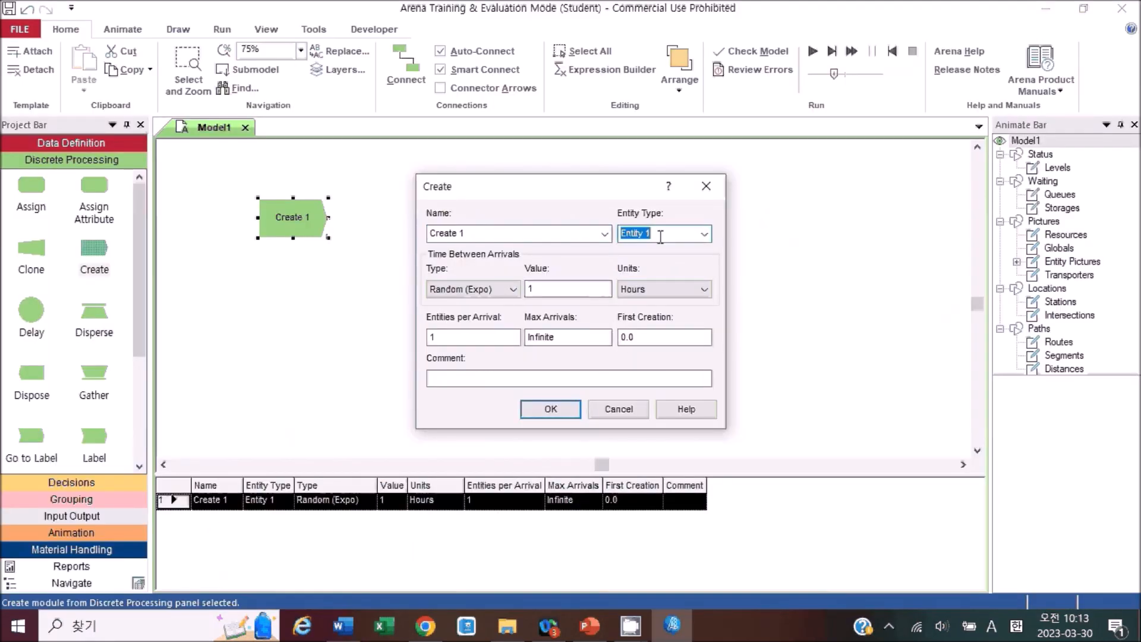
pyautogui.write('Parts')
pyautogui.press('BackSpace')
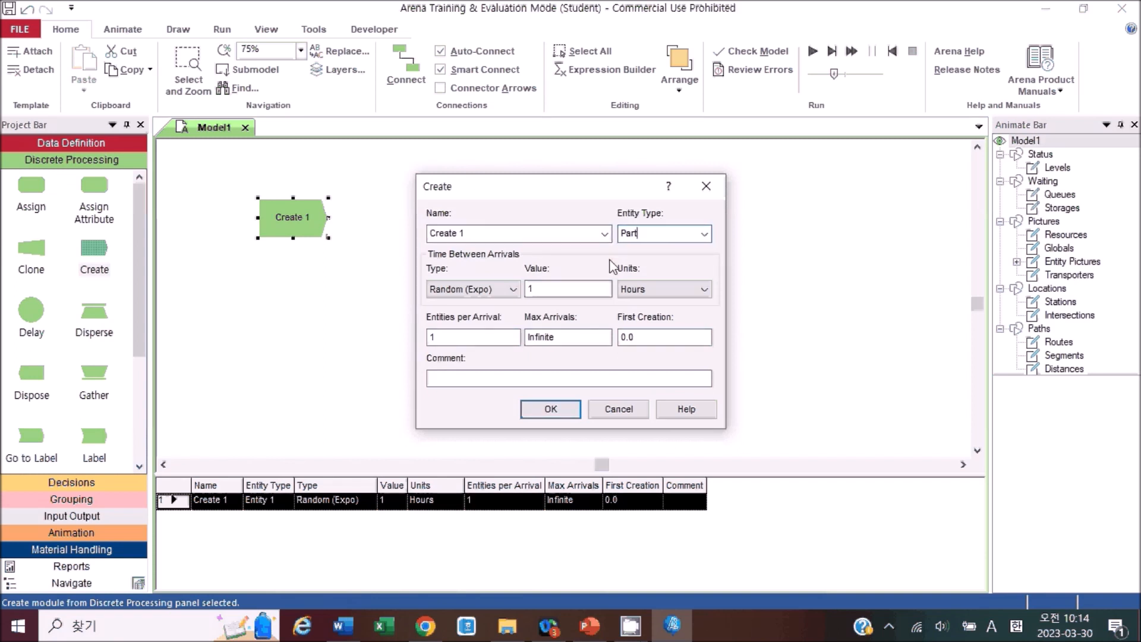
# Set the time between arrivals to 21.5 in Seconds, checking the mean in the Word document.
pyautogui.click(633, 291)
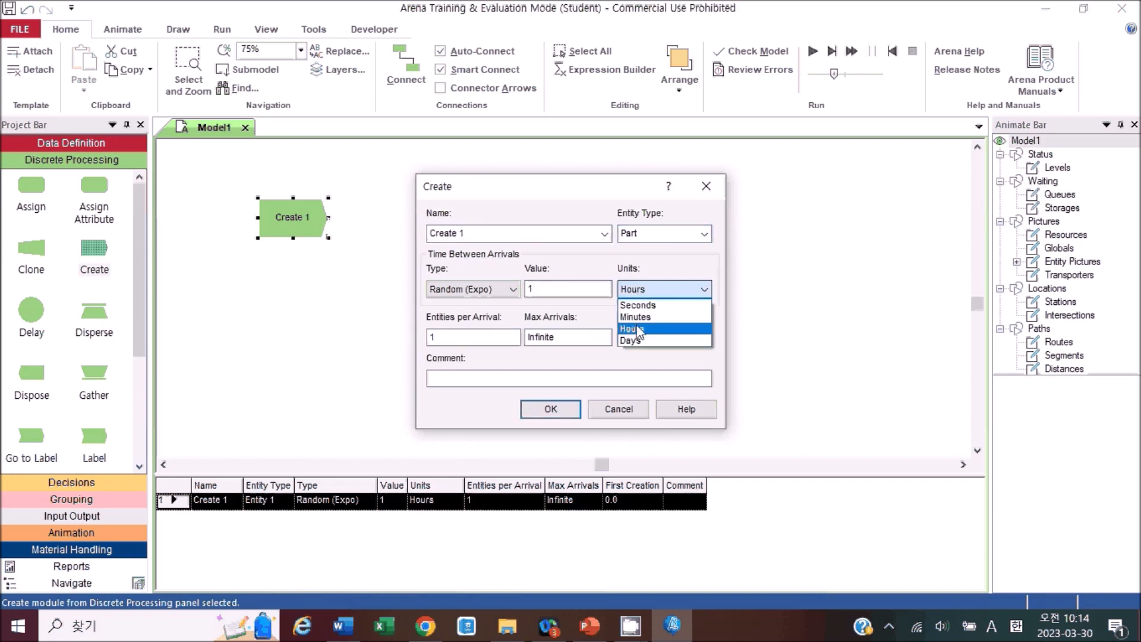
pyautogui.click(642, 305)
pyautogui.doubleClick(561, 289)
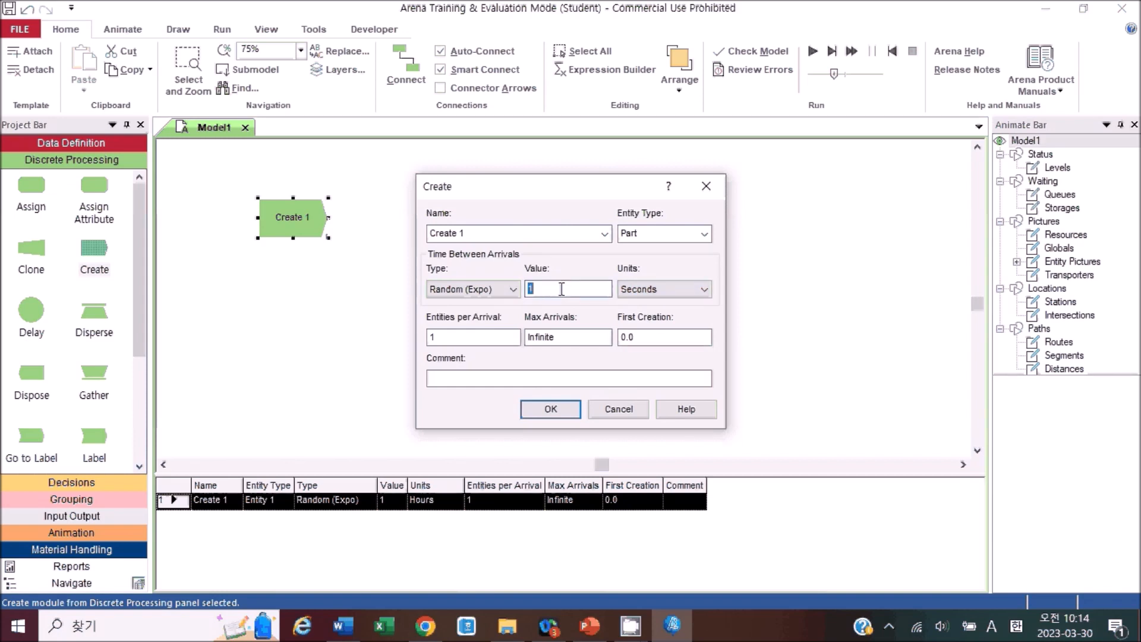
pyautogui.click(344, 625)
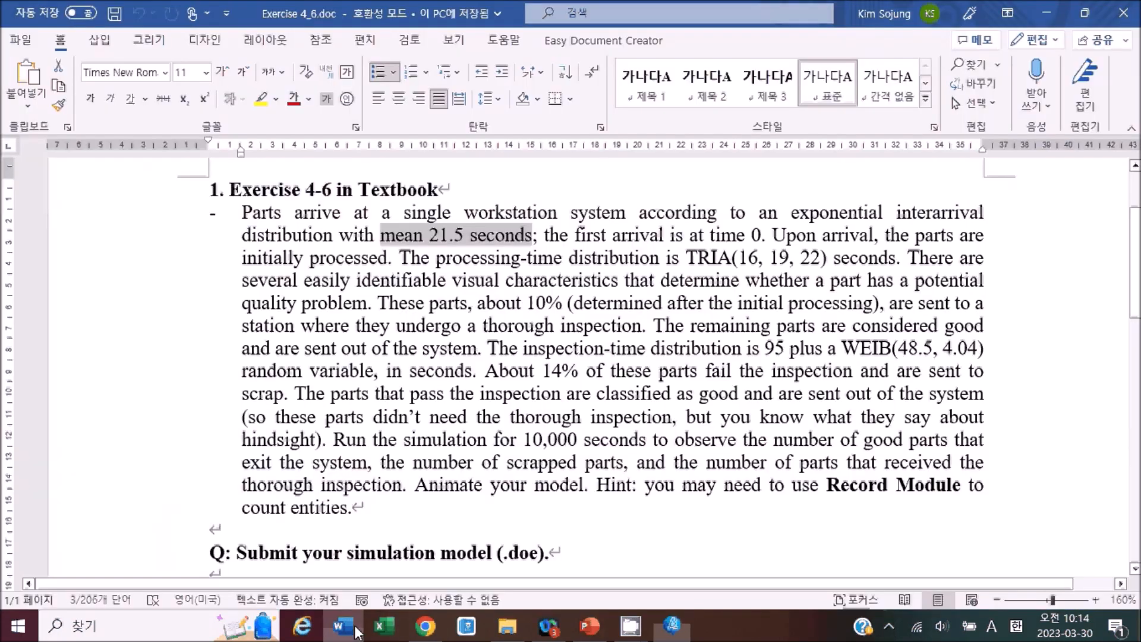
pyautogui.click(429, 246)
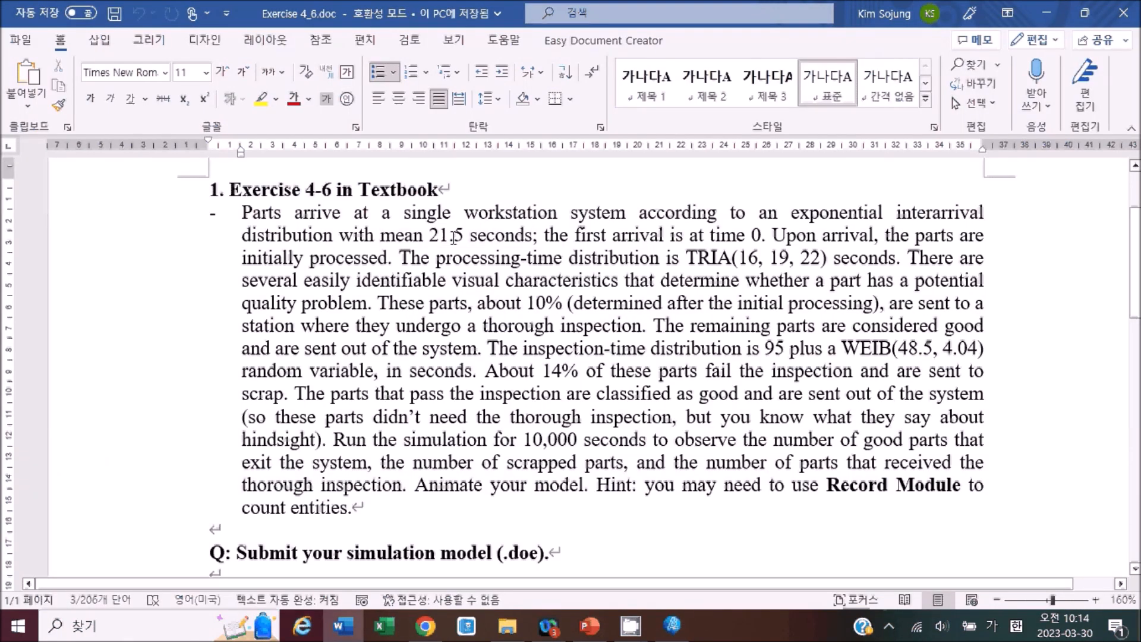
pyautogui.click(1053, 8)
pyautogui.press('BackSpace')
pyautogui.write('21.5')
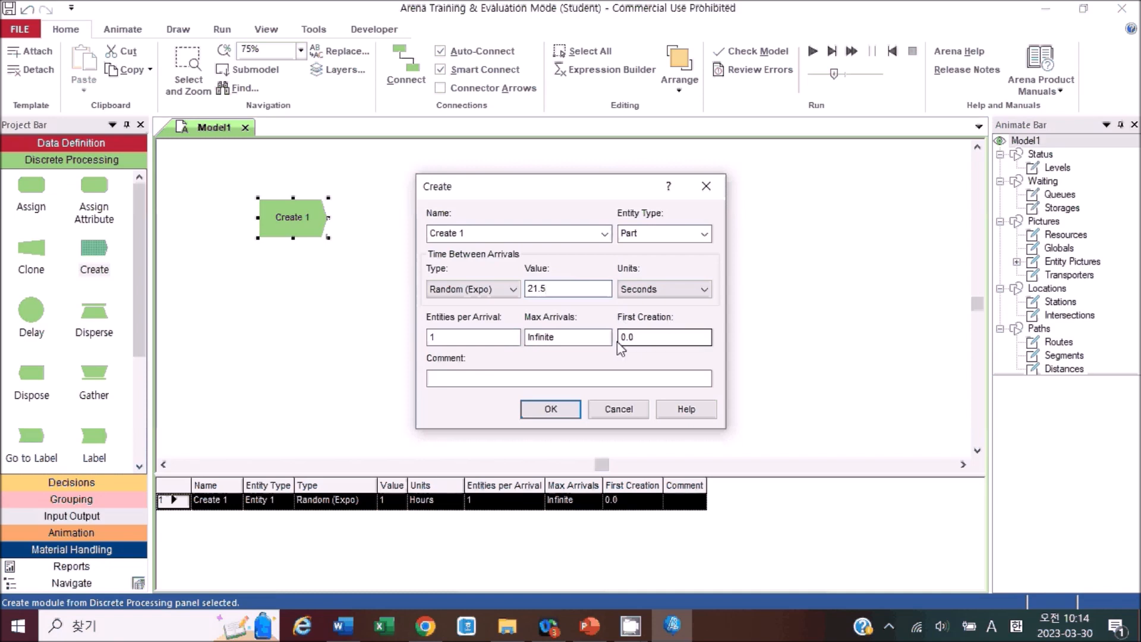
# Switch to the Word document and examine the first-arrival time and the sentence on the parts' initial processing.
pyautogui.click(343, 626)
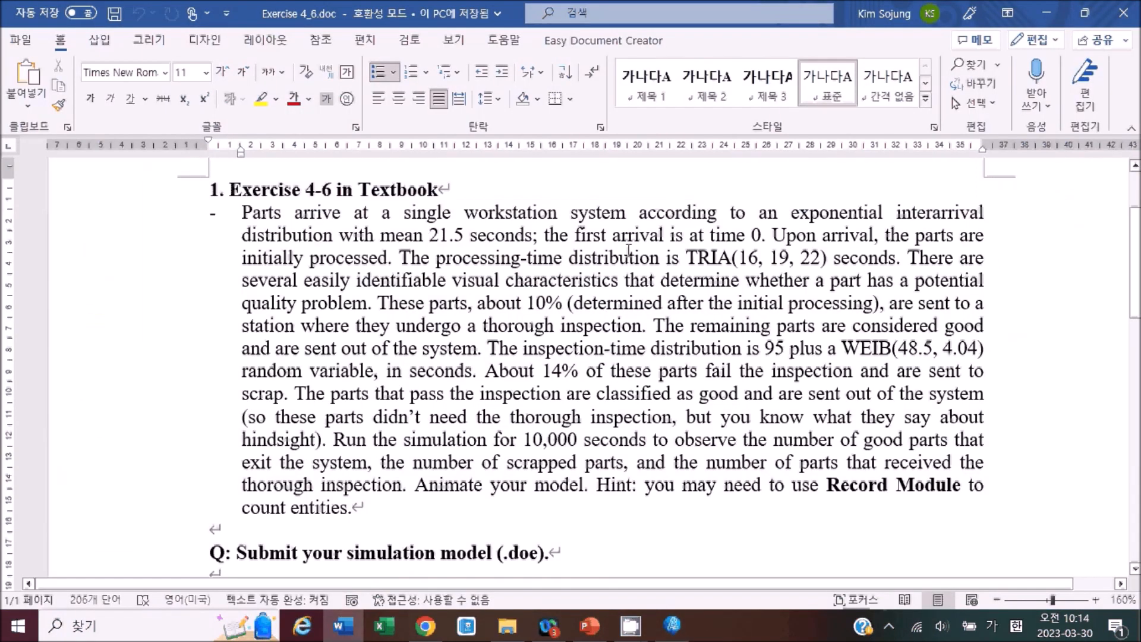
pyautogui.moveTo(563, 234); pyautogui.dragTo(685, 236)
pyautogui.moveTo(550, 234); pyautogui.dragTo(763, 234)
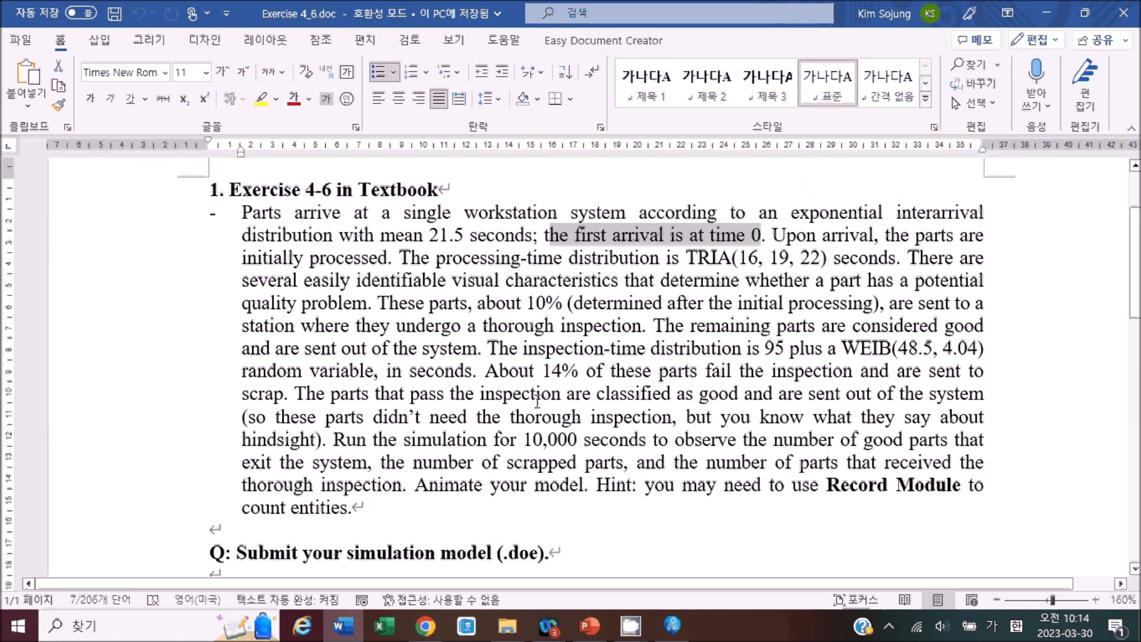
pyautogui.moveTo(771, 235); pyautogui.dragTo(364, 202)
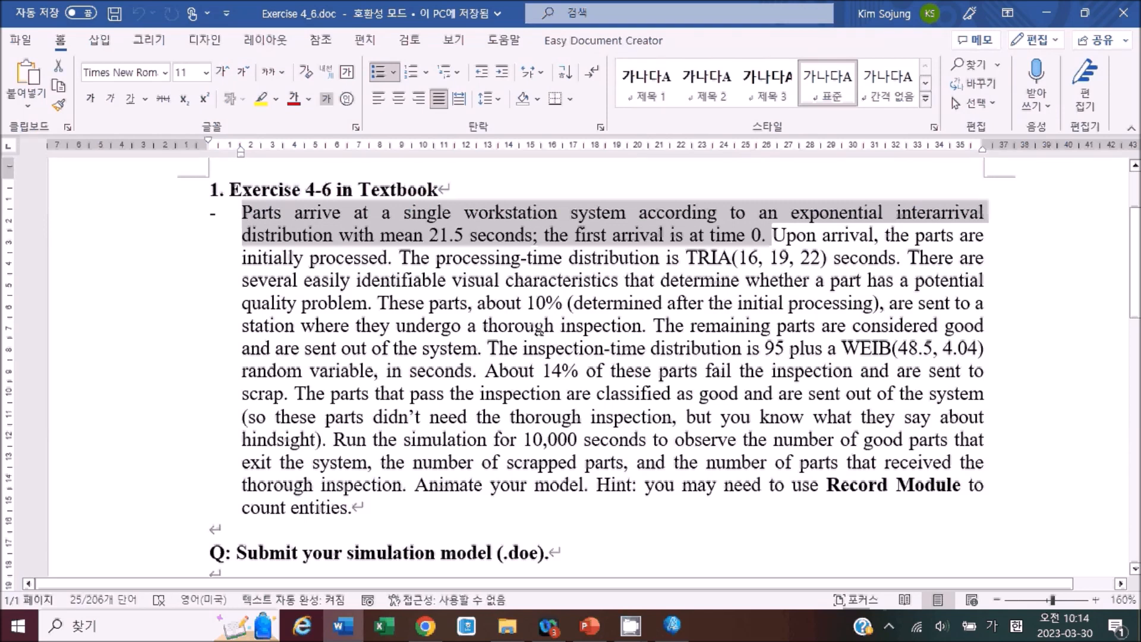
pyautogui.press('Right')
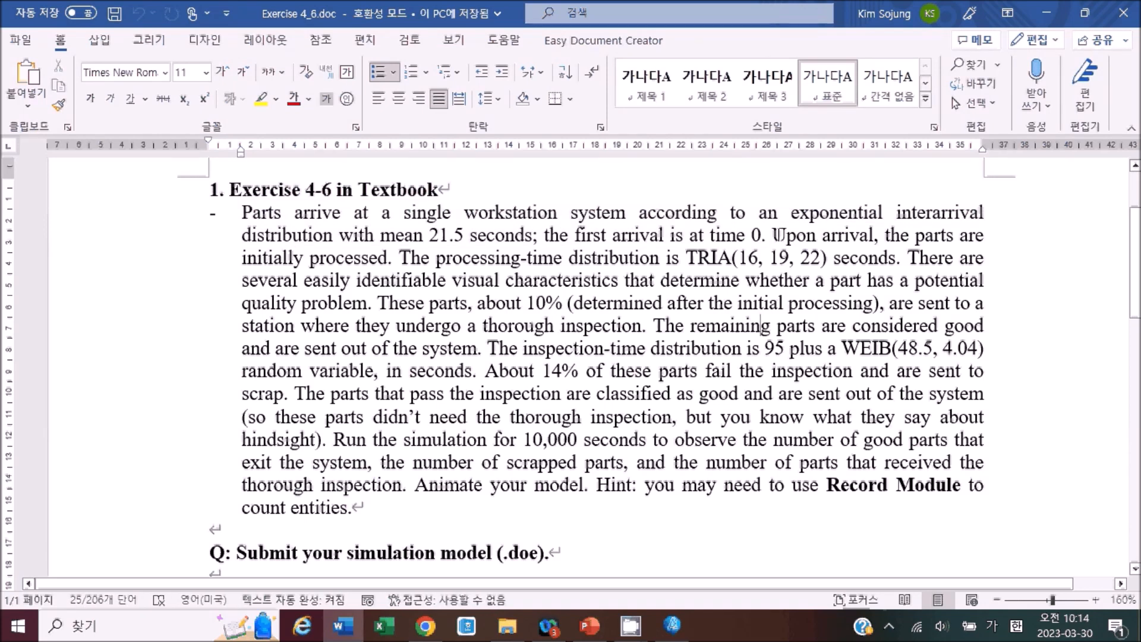
pyautogui.hotkey('ctrl', 'shift', 'Right')
pyautogui.hotkey('ctrl', 'shift', 'Right')
pyautogui.moveTo(773, 235); pyautogui.dragTo(397, 256)
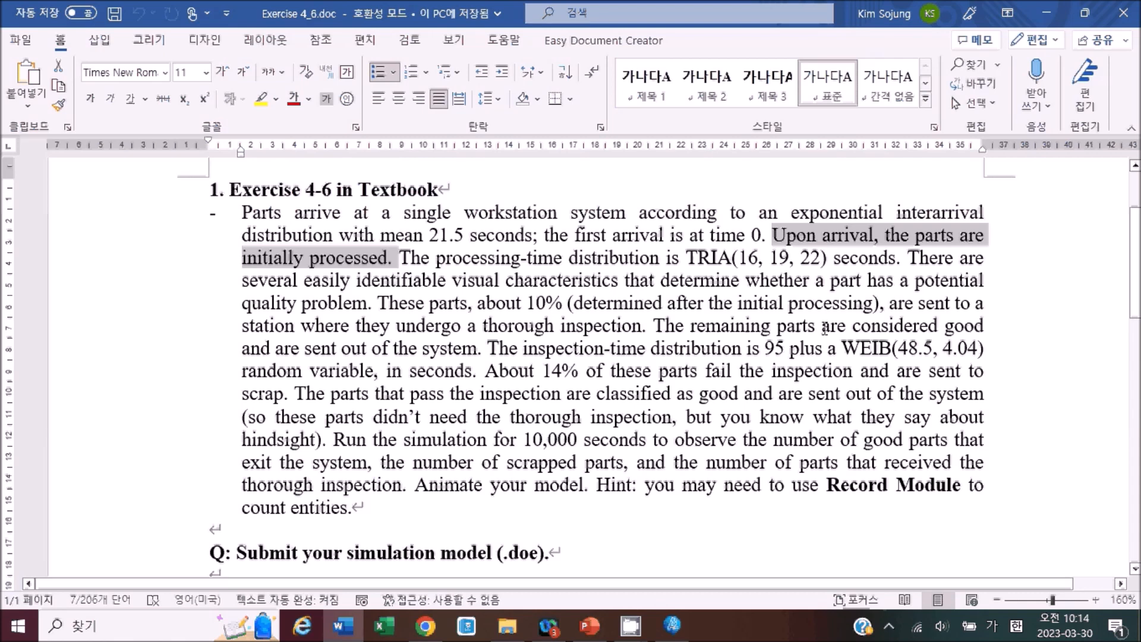
pyautogui.click(430, 272)
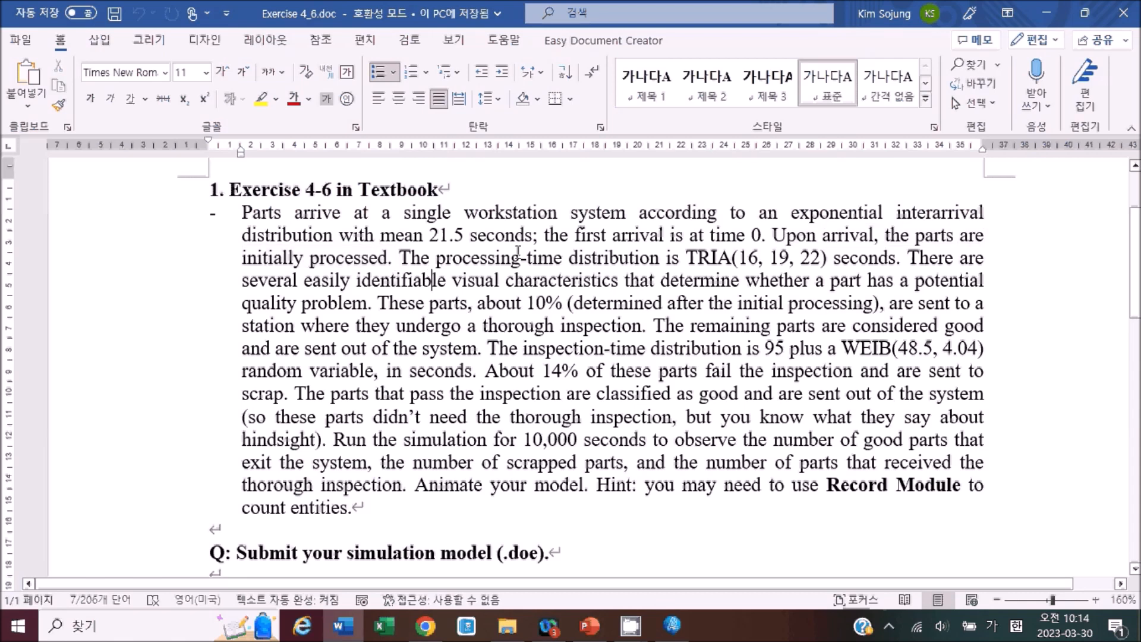
pyautogui.moveTo(243, 258); pyautogui.dragTo(387, 258)
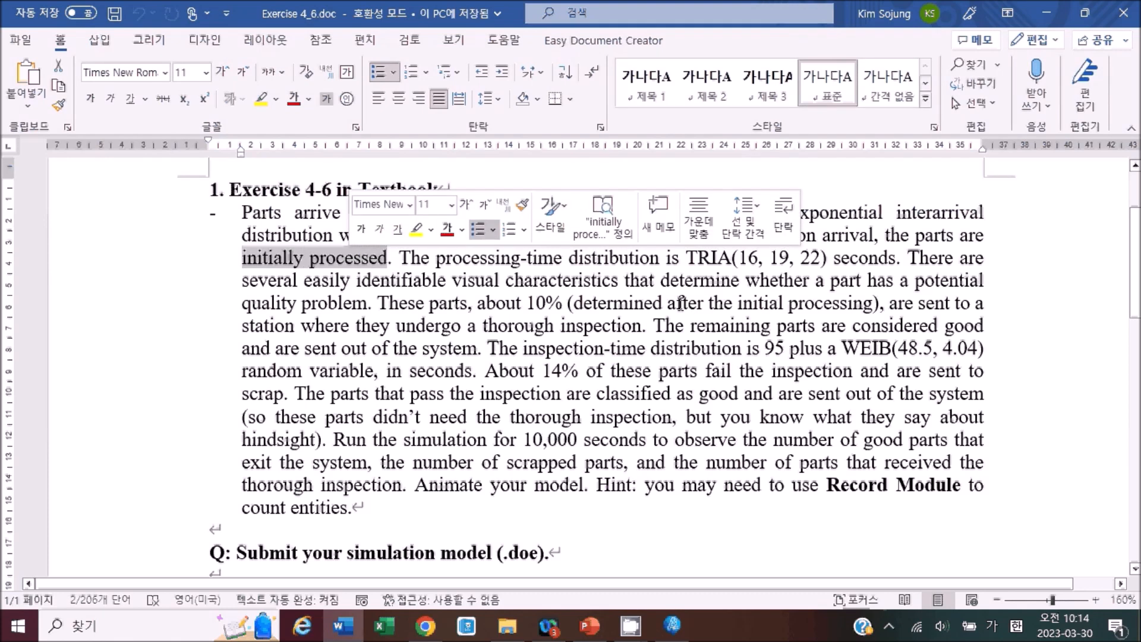
pyautogui.click(767, 348)
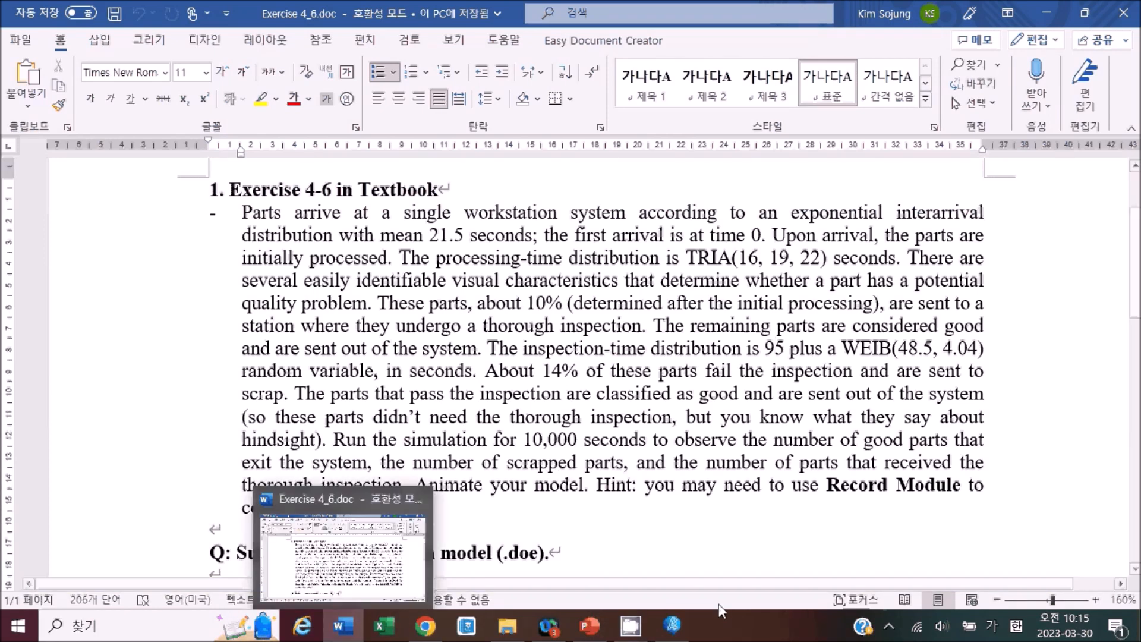
# Switch to Arena, accept the arrival settings and rename the Create module as Part Arrival.
pyautogui.click(675, 628)
pyautogui.click(546, 409)
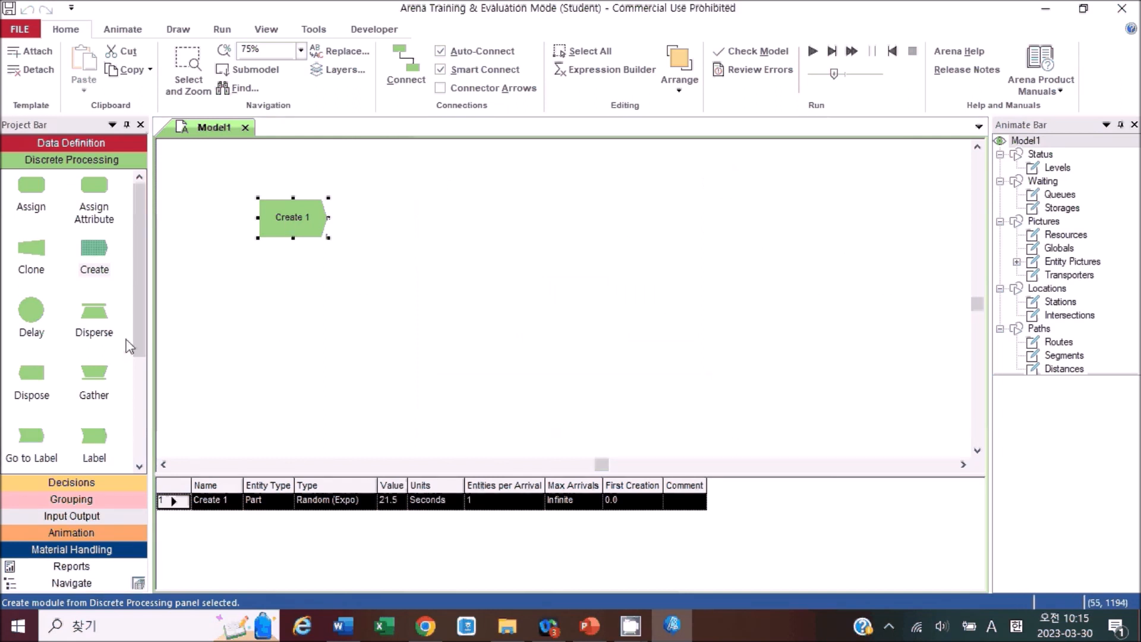
pyautogui.moveTo(137, 307); pyautogui.dragTo(136, 327)
pyautogui.doubleClick(279, 219)
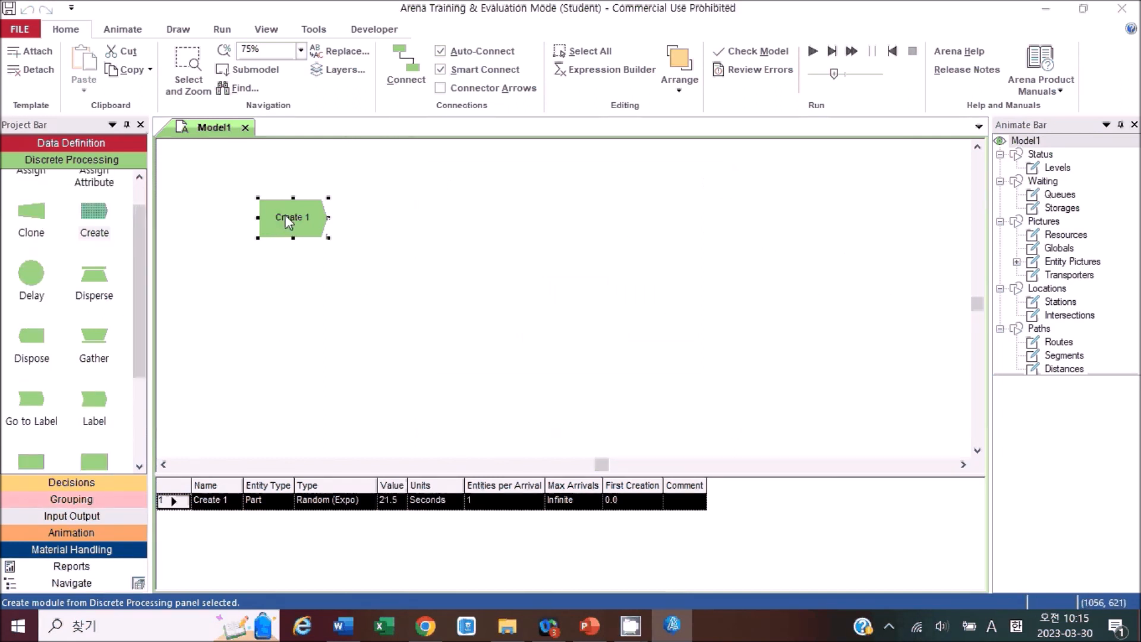
pyautogui.write('Par')
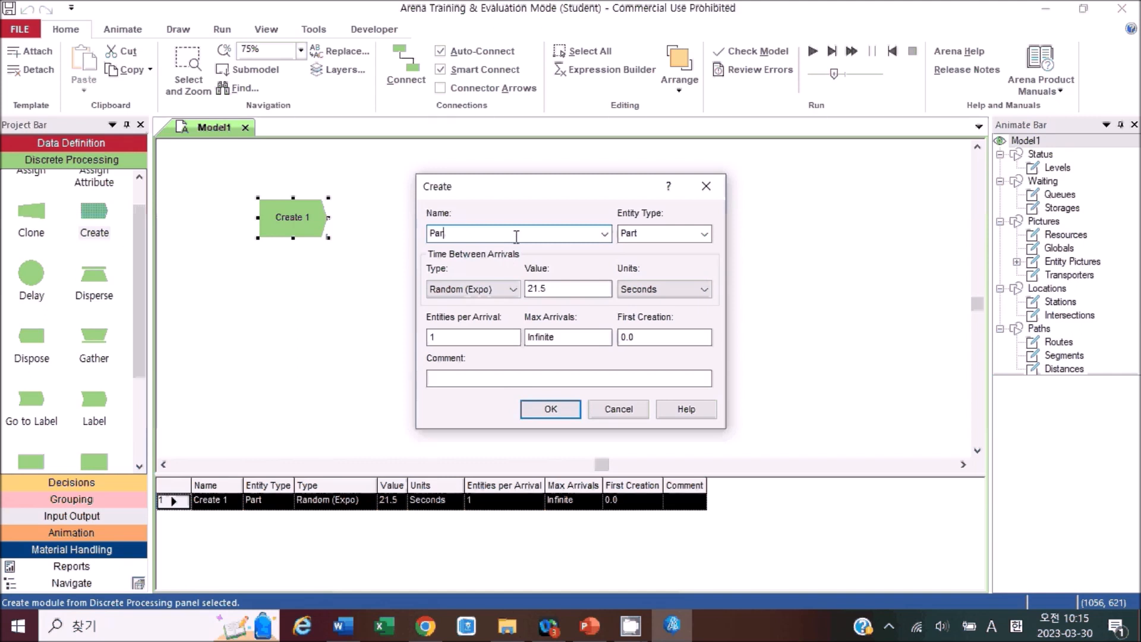
pyautogui.write('t Arrival')
pyautogui.click(553, 410)
pyautogui.click(291, 216)
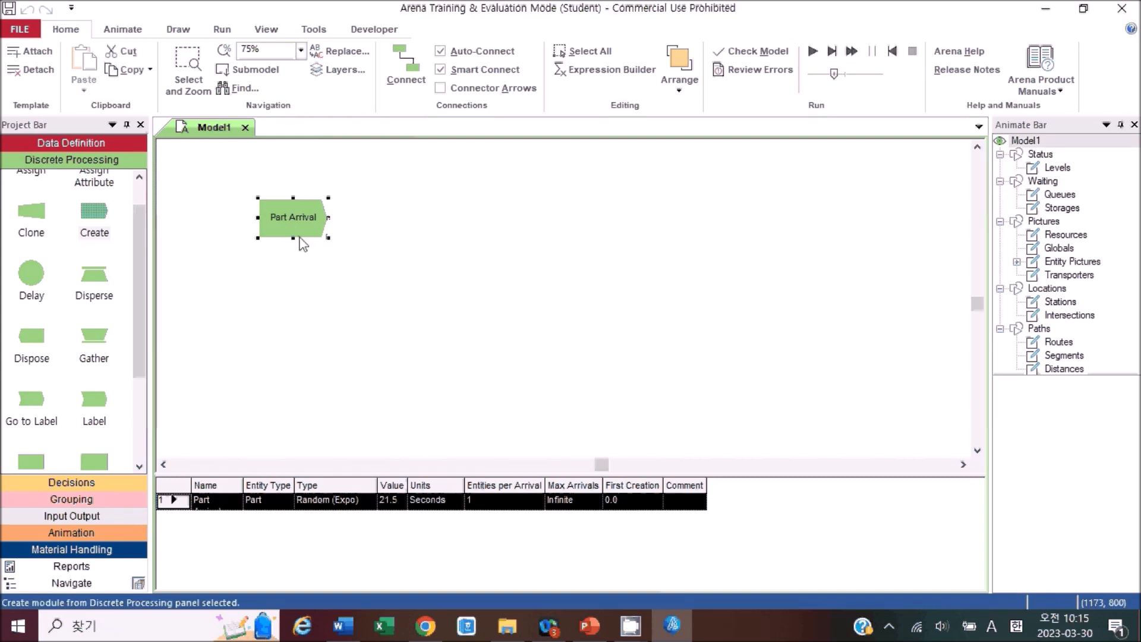
# Place a Discrete Processing Process module connected after Part Arrival and open its properties.
pyautogui.moveTo(143, 263); pyautogui.dragTo(158, 354)
pyautogui.moveTo(89, 326); pyautogui.dragTo(373, 219)
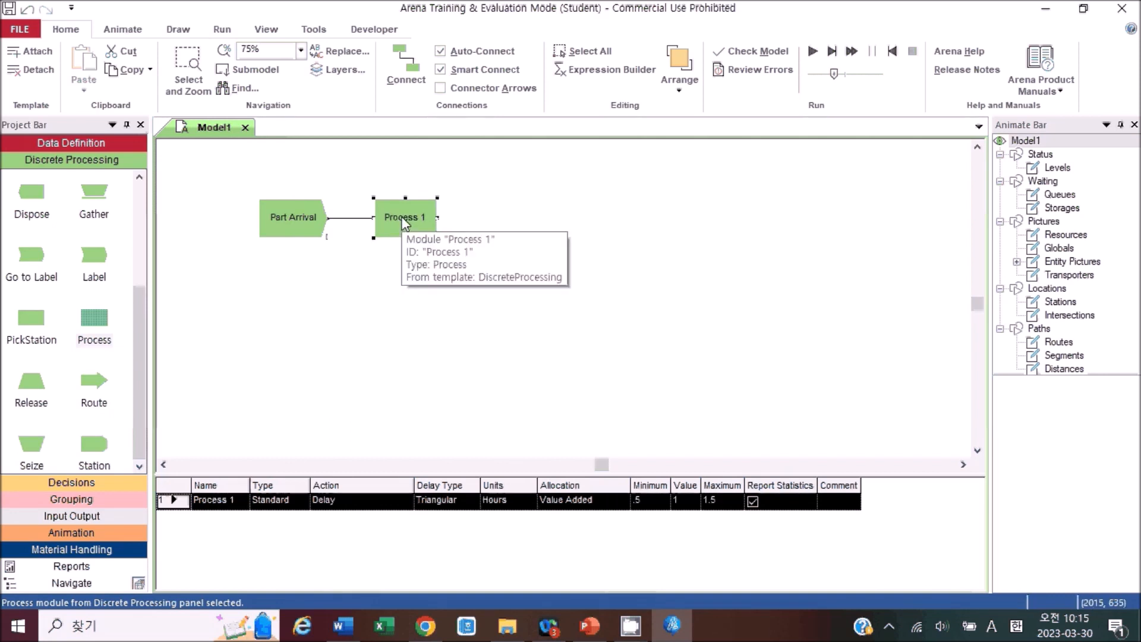
pyautogui.doubleClick(404, 220)
pyautogui.moveTo(516, 101); pyautogui.dragTo(658, 89)
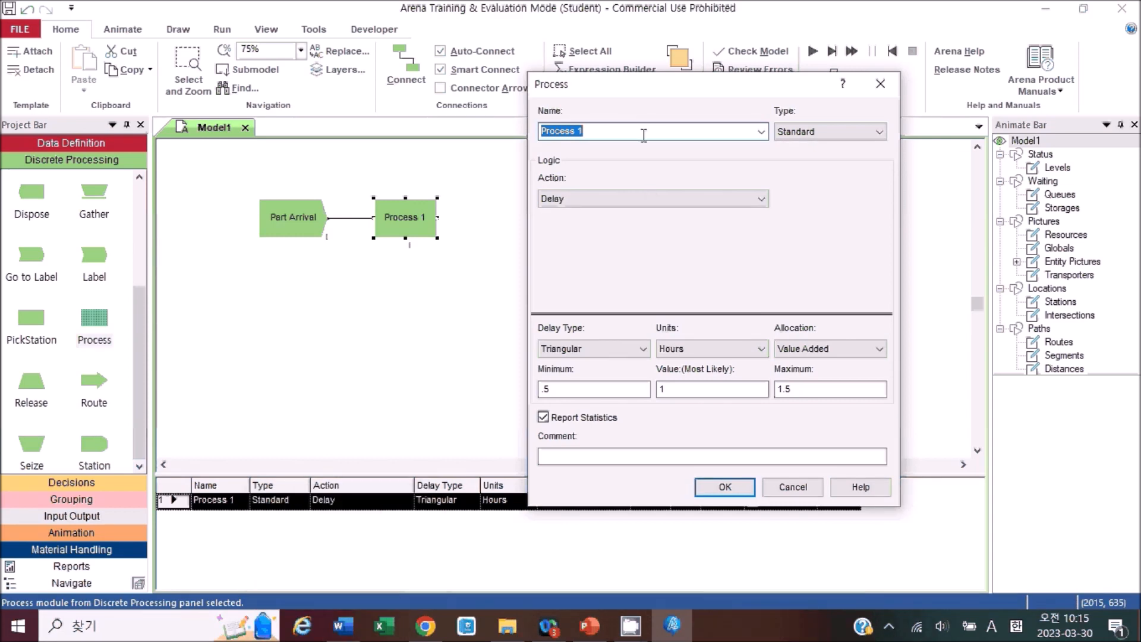
# Name the process Workstation Process and set its action to Seize Delay Release.
pyautogui.write('Worksta')
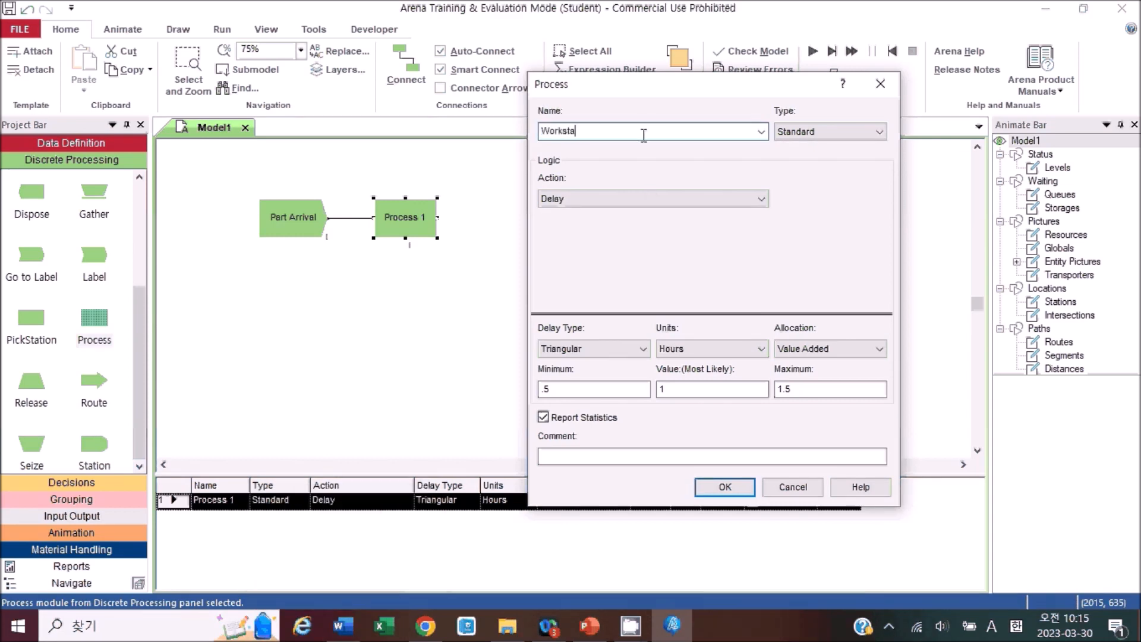
pyautogui.write('tion Process')
pyautogui.click(685, 198)
pyautogui.click(622, 238)
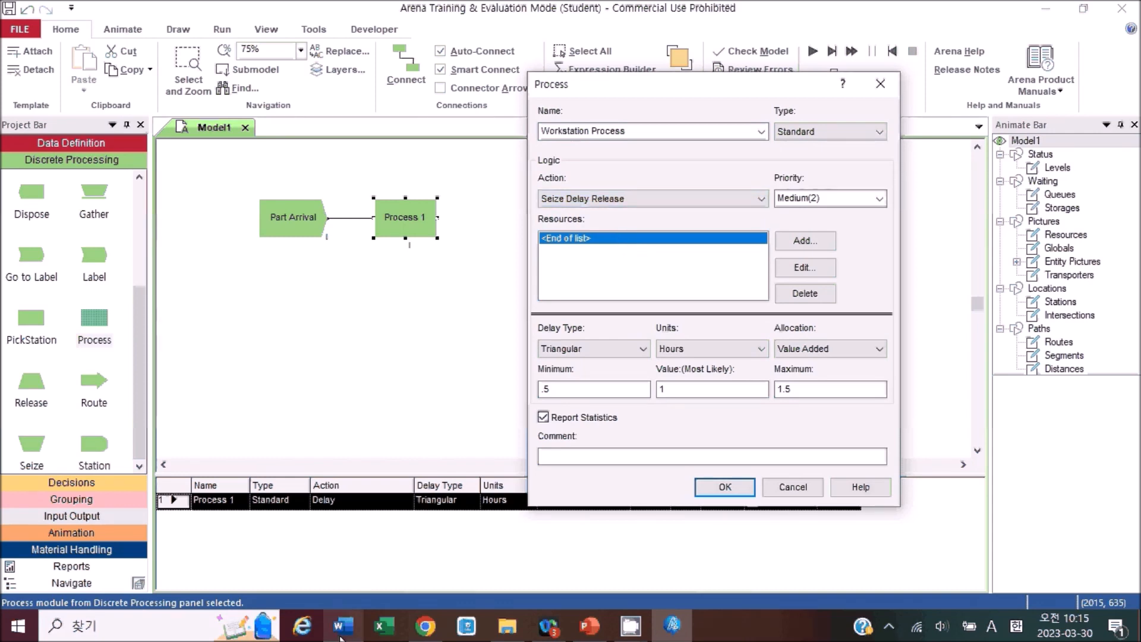
# Check the processing-time distribution in the Word document, then return to Arena.
pyautogui.moveTo(340, 630)
pyautogui.click(354, 597)
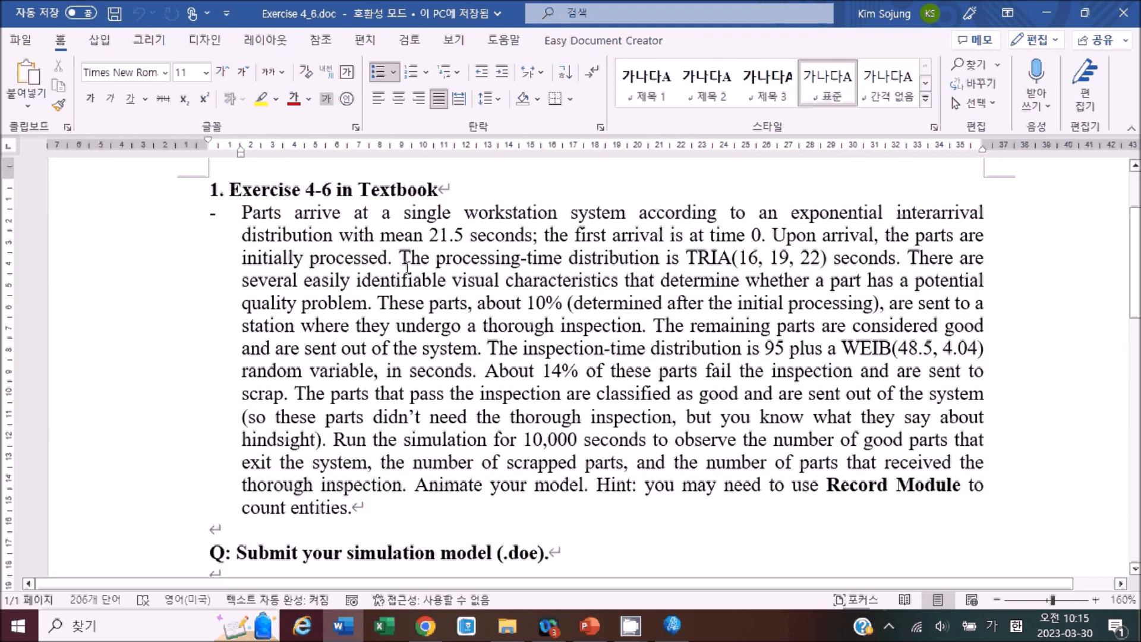
pyautogui.moveTo(436, 258); pyautogui.dragTo(662, 258)
pyautogui.doubleClick(719, 260)
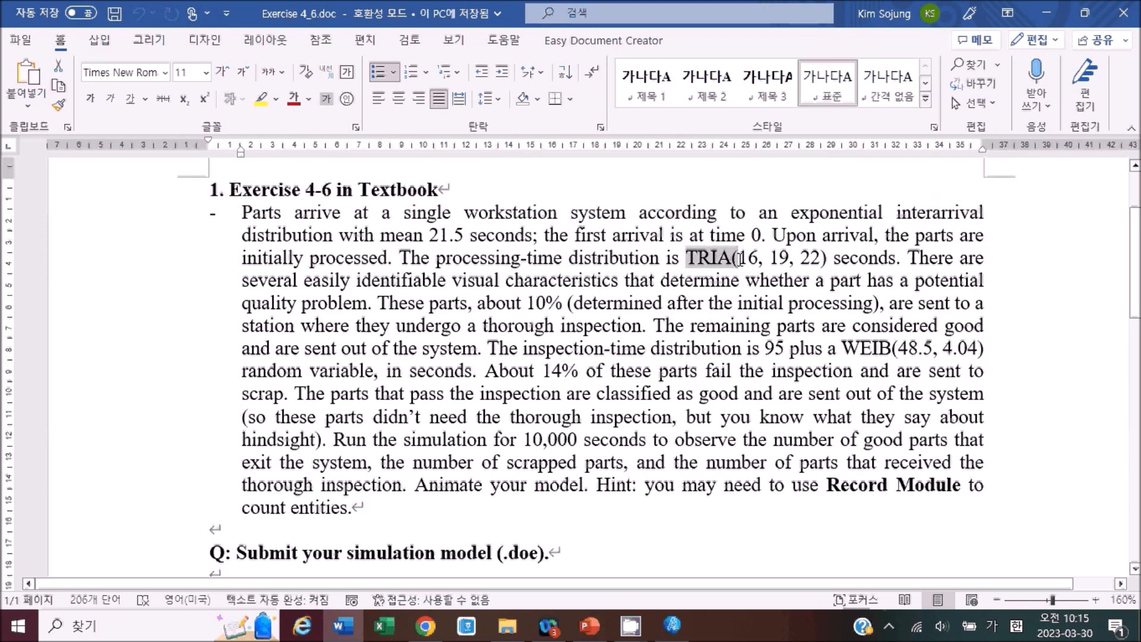
pyautogui.click(772, 294)
pyautogui.click(1055, 19)
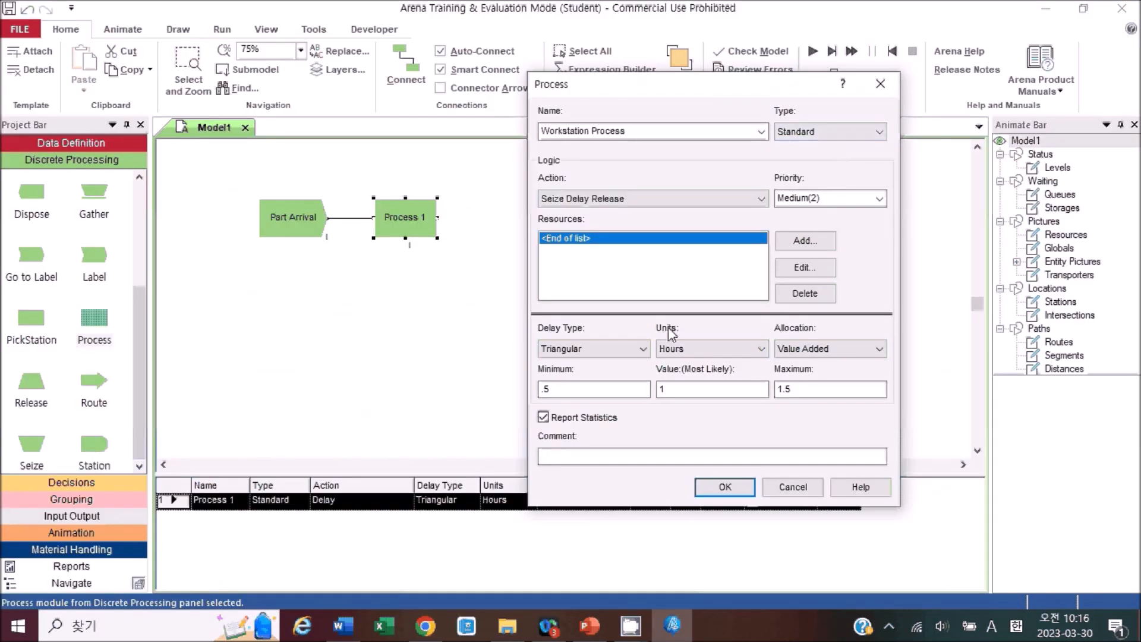
# Add a resource named Workstation to the process, with 1 unit to seize and release.
pyautogui.click(804, 241)
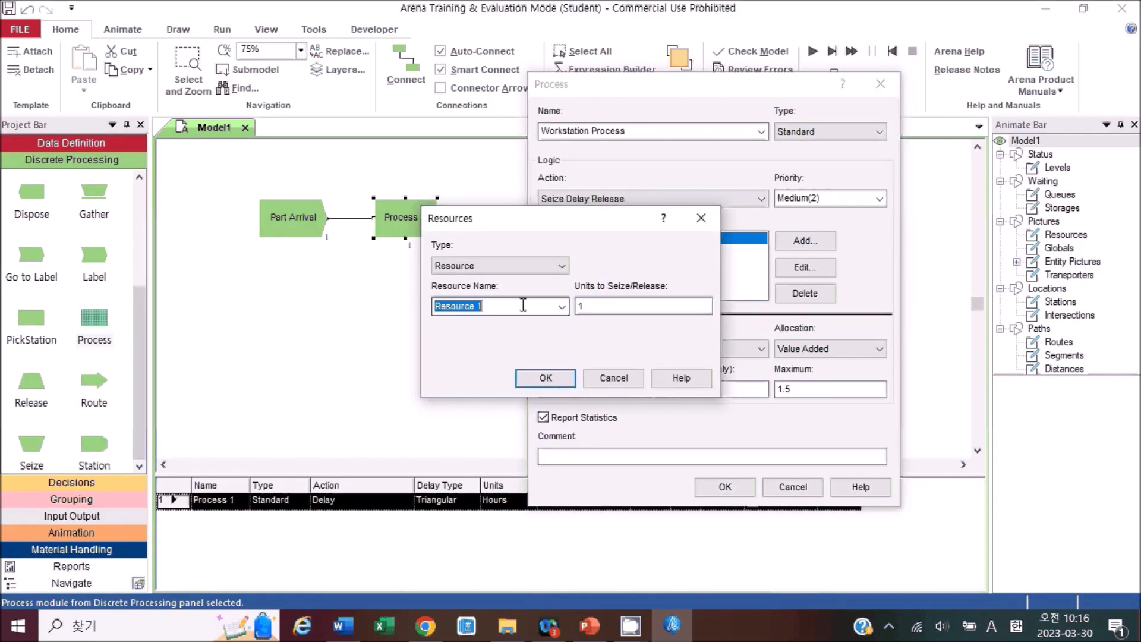
pyautogui.write('Work')
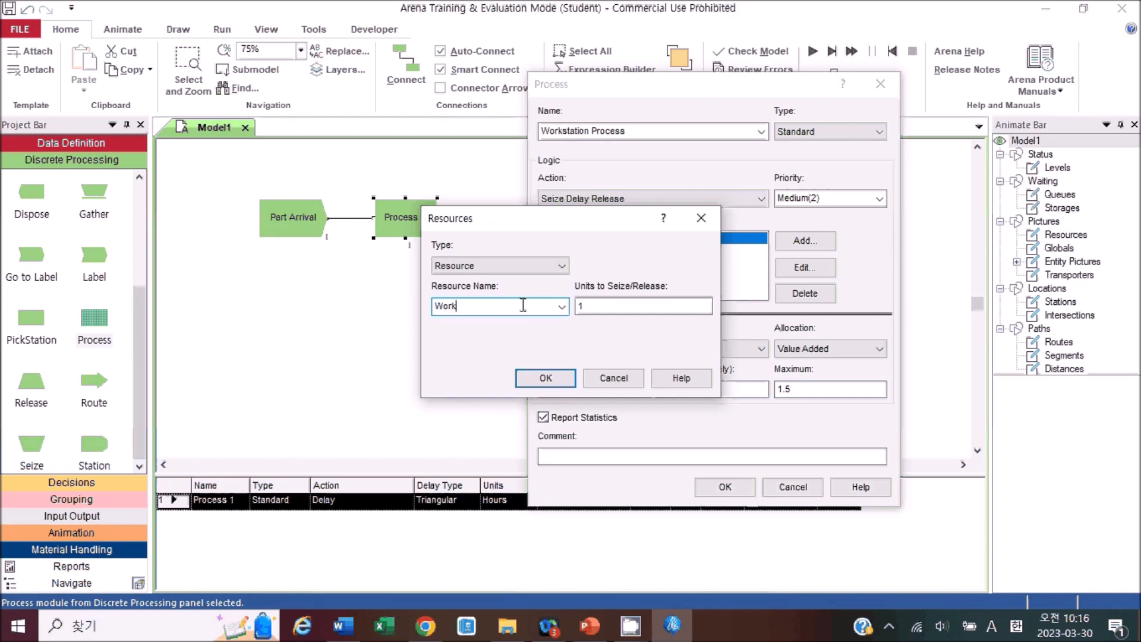
pyautogui.write('station')
pyautogui.click(544, 378)
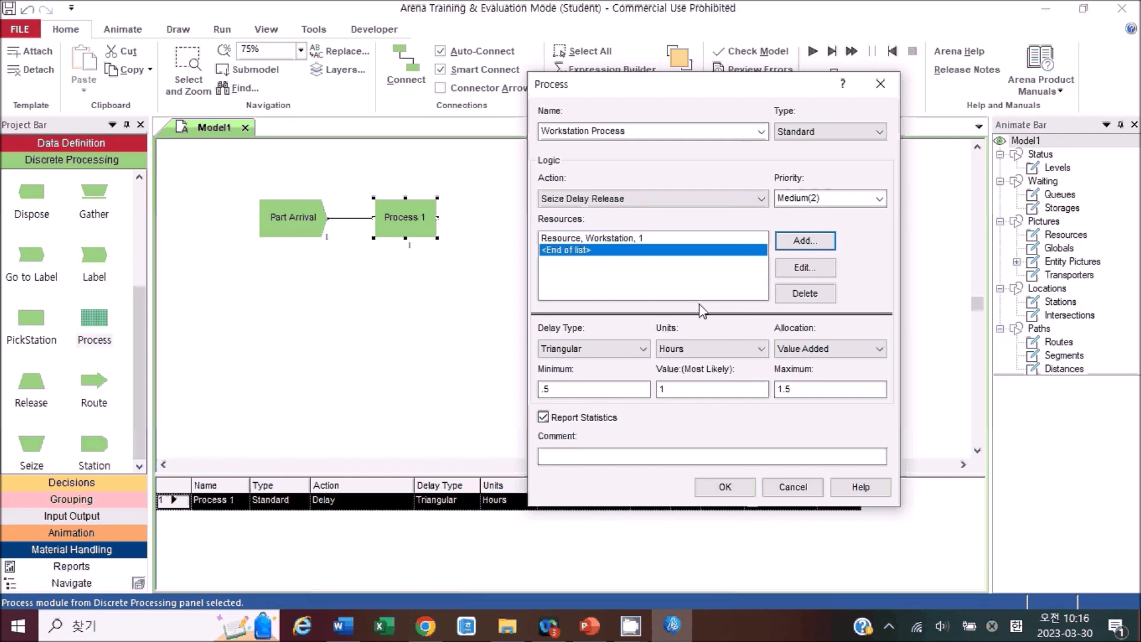
# Set the triangular delay in Seconds with minimum 16, most likely 19 and maximum 22, following the exercise text.
pyautogui.click(694, 350)
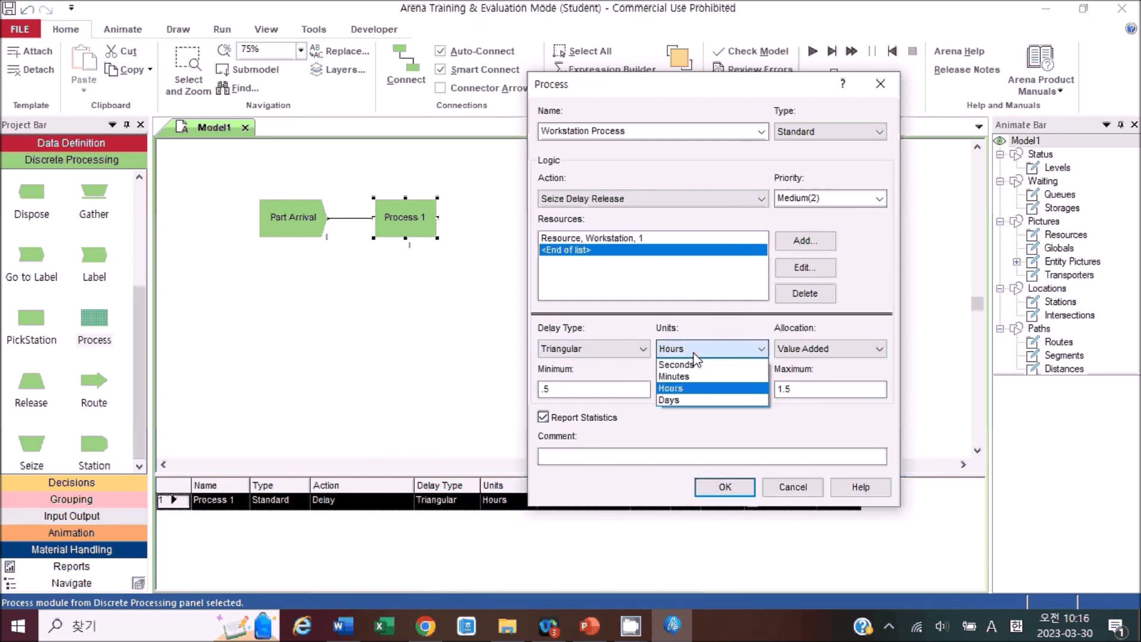
pyautogui.click(683, 365)
pyautogui.click(552, 389)
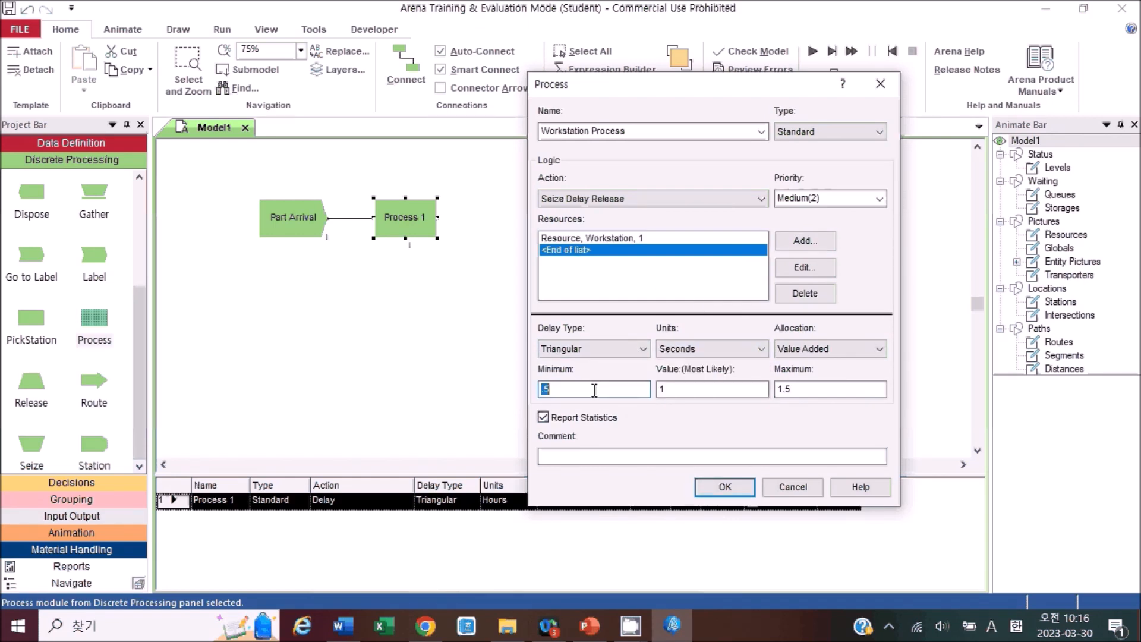
pyautogui.click(340, 636)
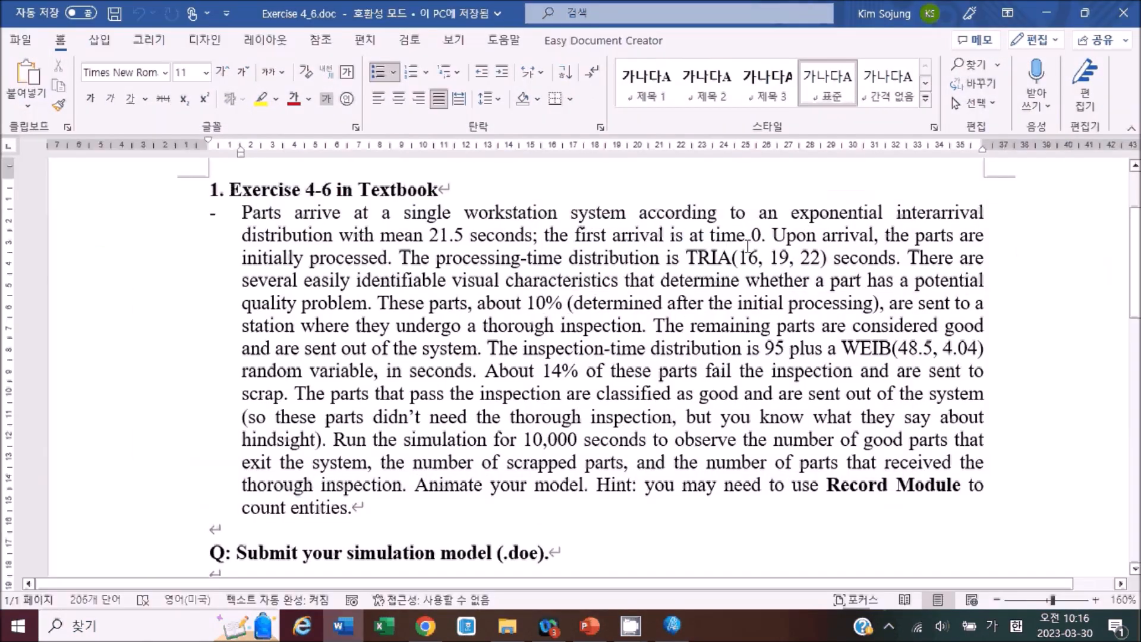
pyautogui.moveTo(742, 258); pyautogui.dragTo(790, 258)
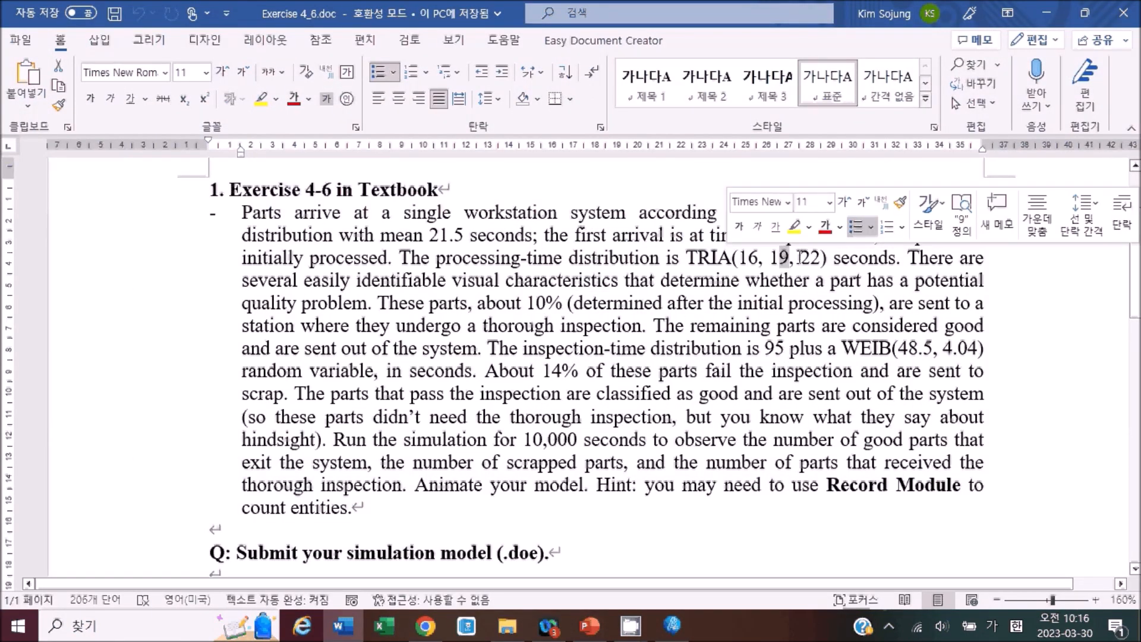
pyautogui.click(1045, 14)
pyautogui.write('16')
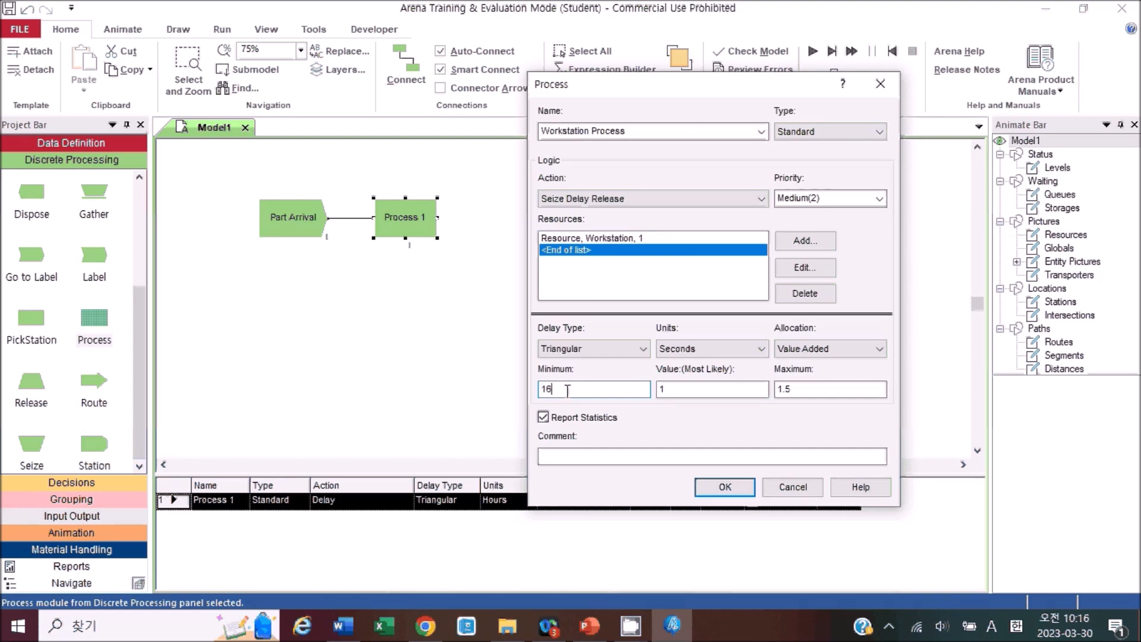
pyautogui.click(702, 386)
pyautogui.press('BackSpace')
pyautogui.write('19')
pyautogui.doubleClick(829, 391)
pyautogui.write('22')
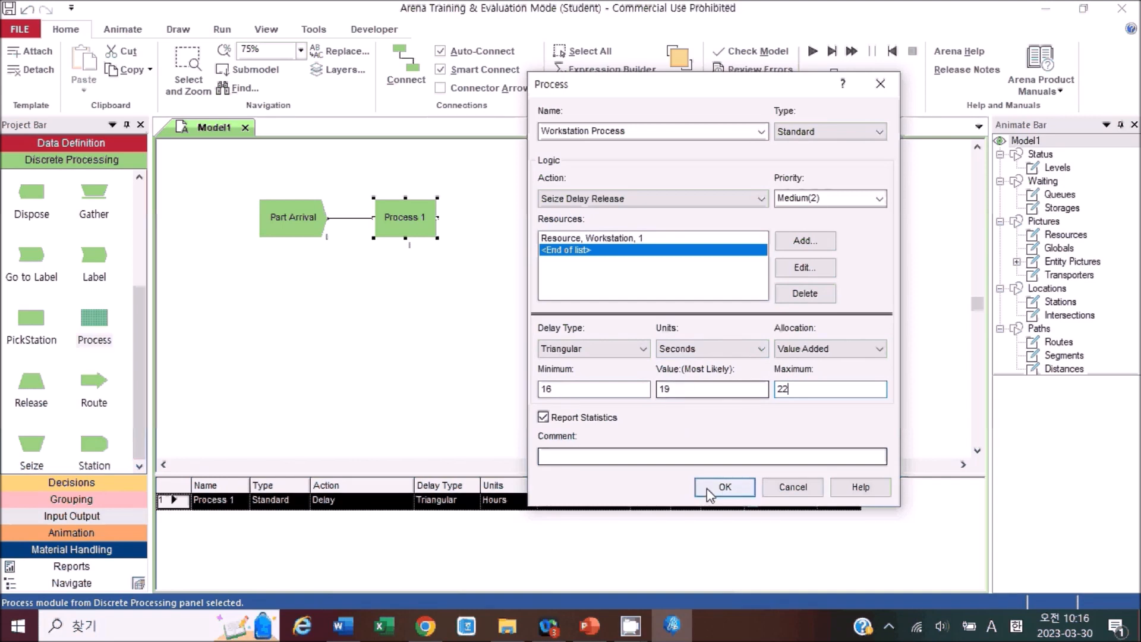
# Accept the Workstation Process settings and read in the Word document which share of parts goes to thorough inspection after initial processing.
pyautogui.click(724, 487)
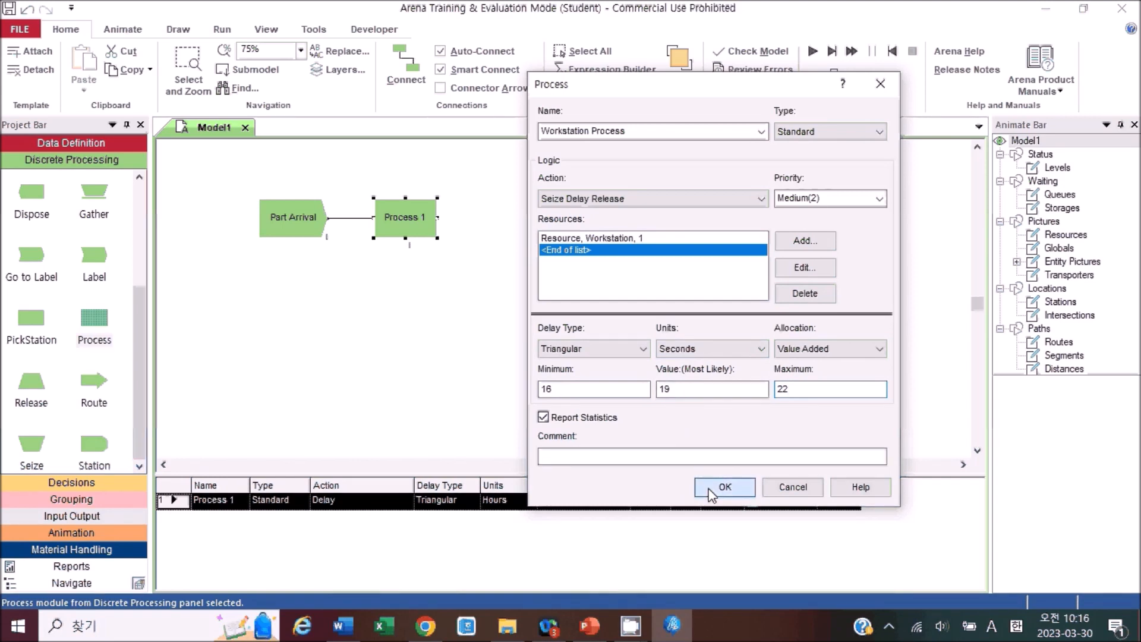
pyautogui.hotkey('alt', 'Tab')
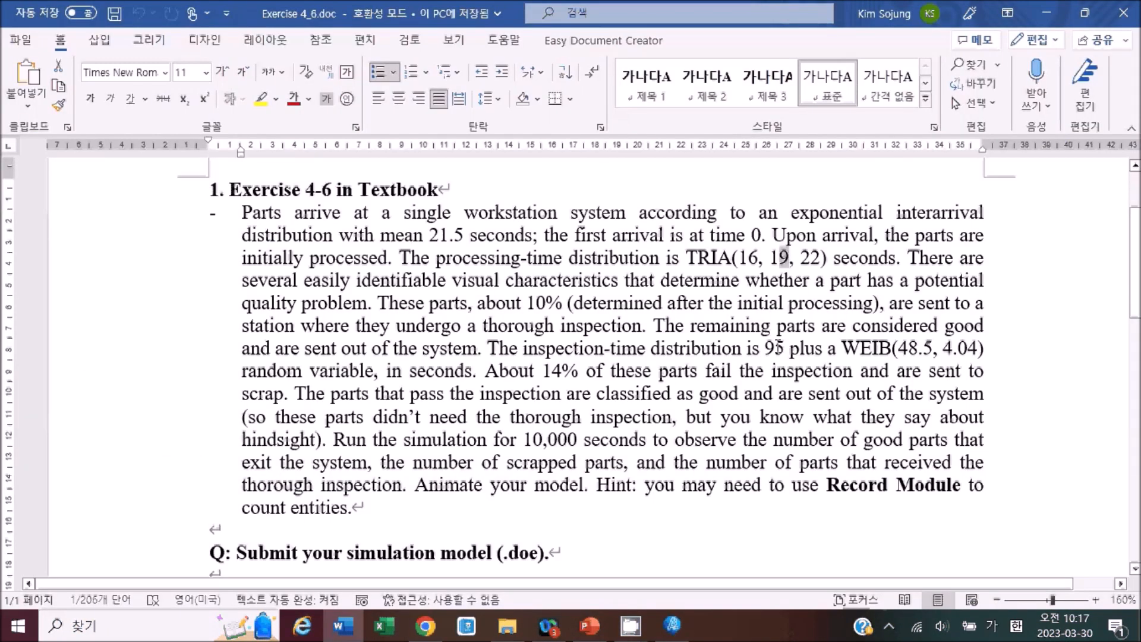
pyautogui.moveTo(907, 258); pyautogui.dragTo(373, 303)
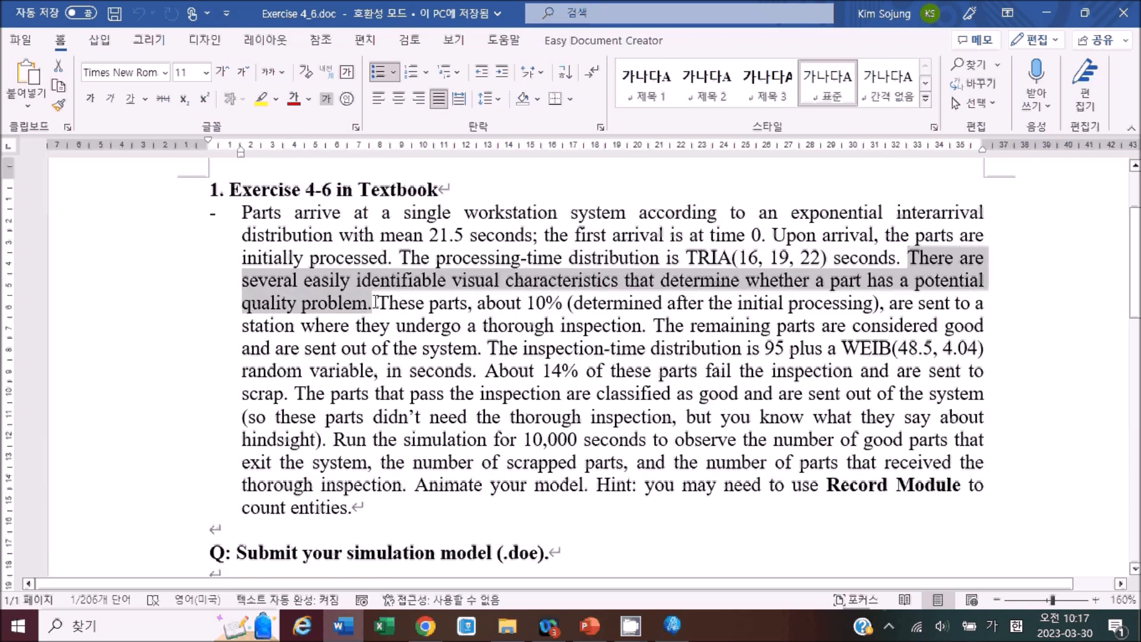
pyautogui.click(396, 334)
pyautogui.moveTo(376, 304); pyautogui.dragTo(453, 305)
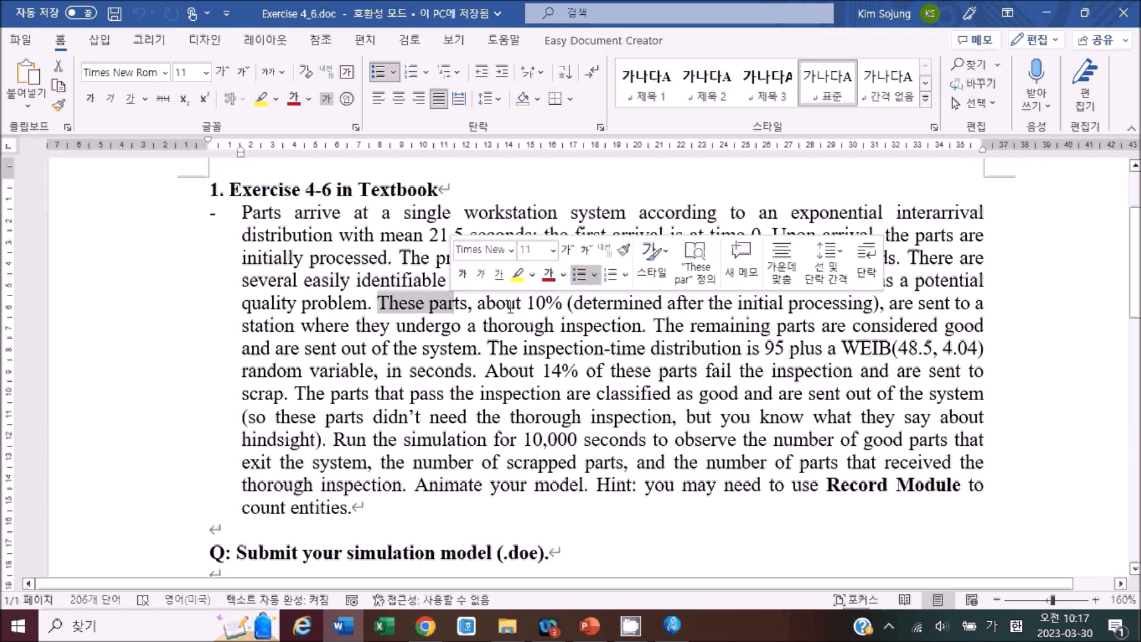
pyautogui.moveTo(526, 304); pyautogui.dragTo(562, 304)
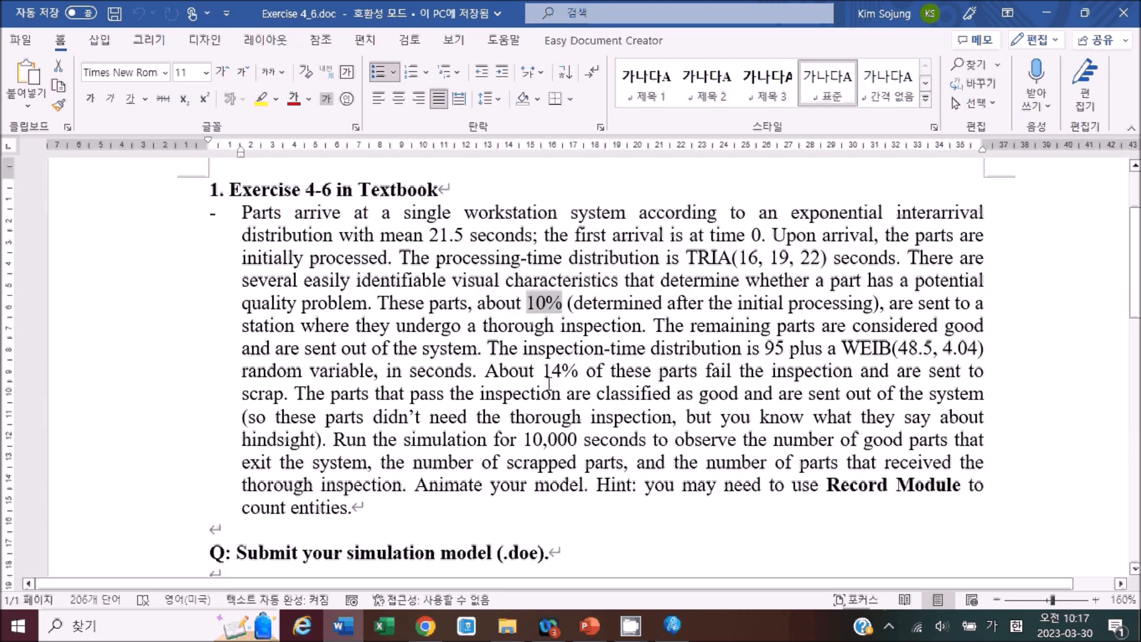
pyautogui.moveTo(242, 325); pyautogui.dragTo(380, 329)
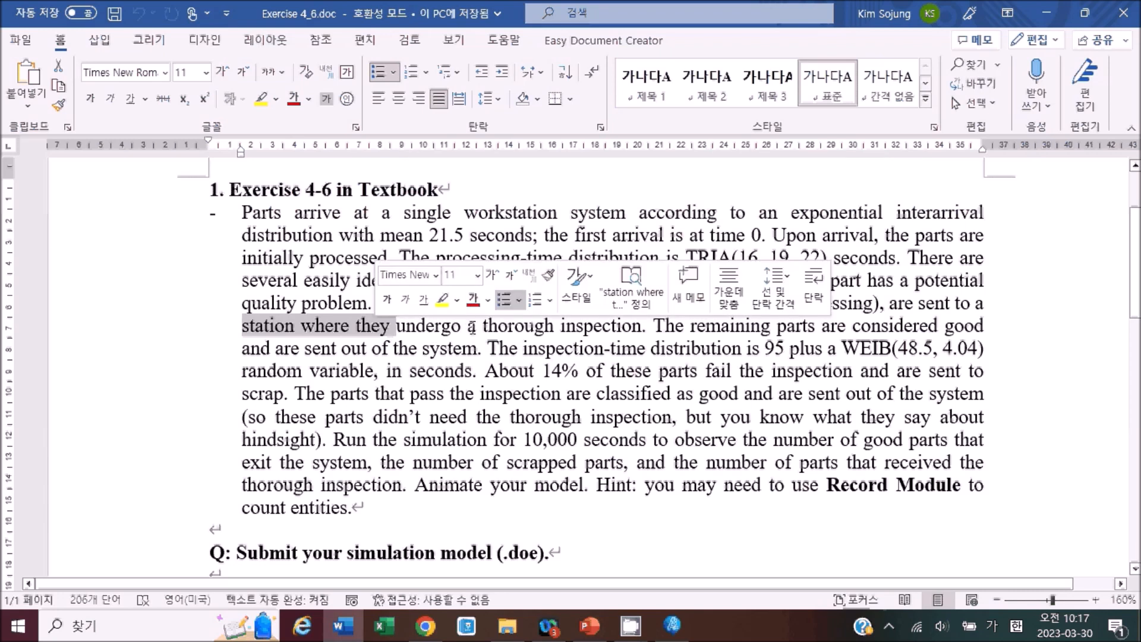
pyautogui.moveTo(471, 326); pyautogui.dragTo(640, 328)
pyautogui.click(552, 372)
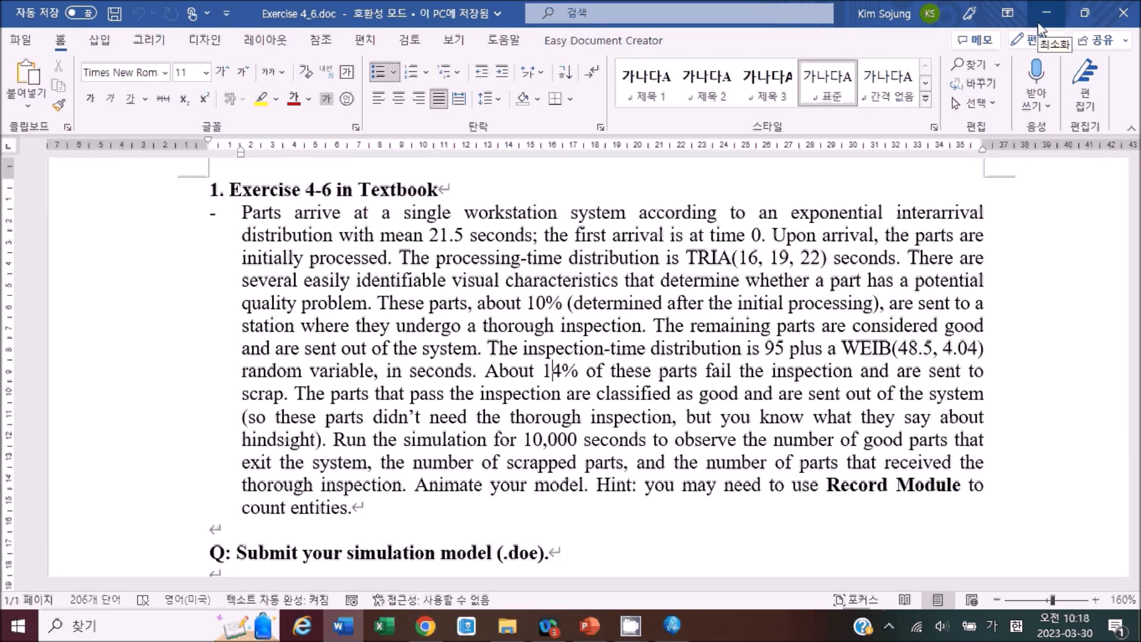
# Return to Arena and place a Decide module after the Workstation Process.
pyautogui.click(669, 624)
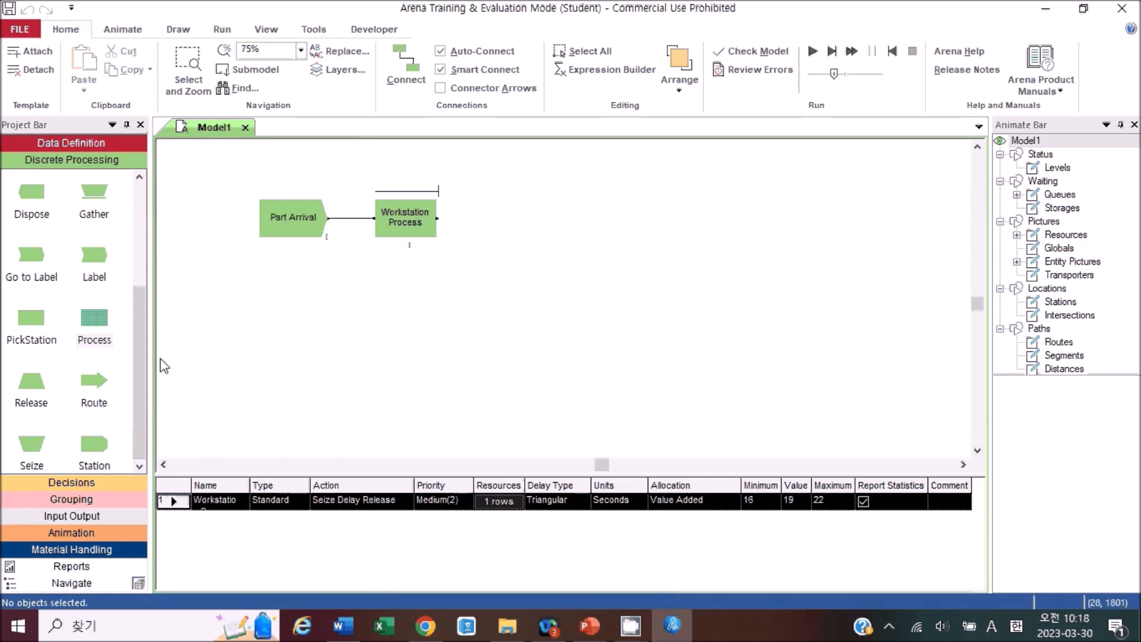
pyautogui.moveTo(147, 356)
pyautogui.mouseDown()
pyautogui.moveTo(137, 230)
pyautogui.moveTo(149, 385)
pyautogui.mouseUp()
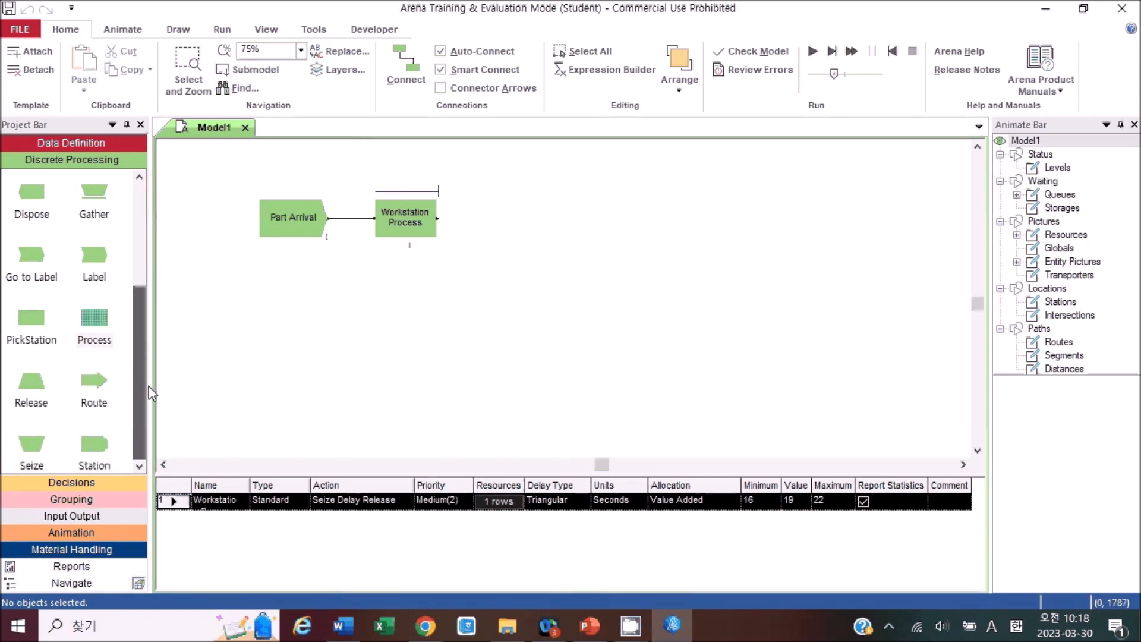
pyautogui.click(81, 482)
pyautogui.moveTo(30, 202); pyautogui.dragTo(507, 227)
# Name the Decide module Inspection Decide and set its percent true to 10, keeping the type 2-way by Chance.
pyautogui.doubleClick(511, 234)
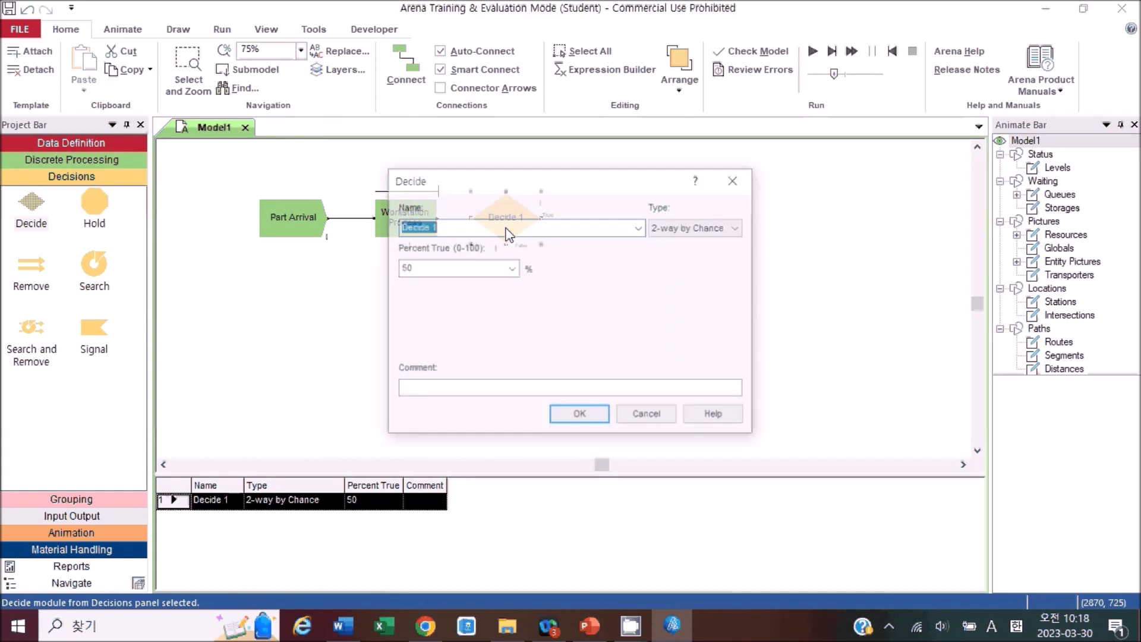
pyautogui.moveTo(662, 283); pyautogui.dragTo(651, 277)
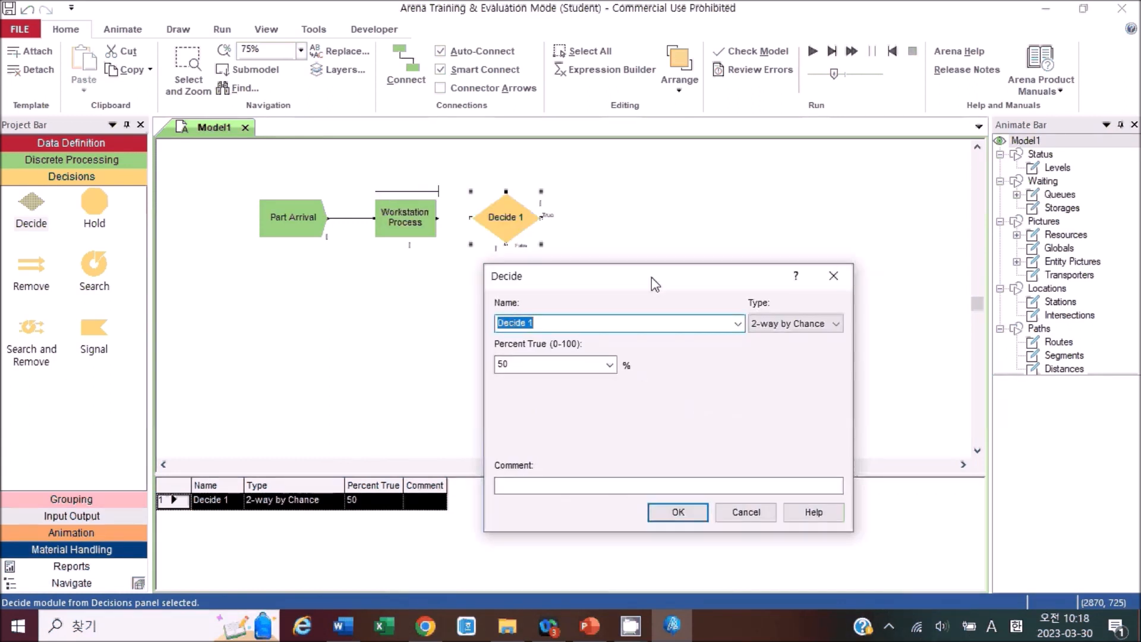
pyautogui.write('Inspection Decide')
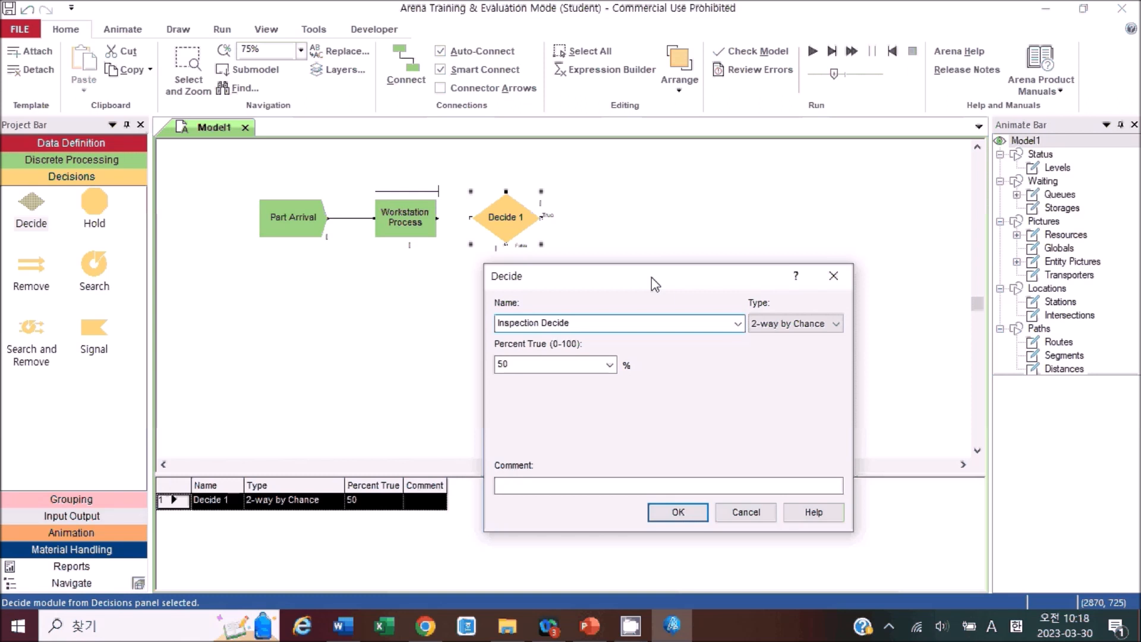
pyautogui.click(609, 364)
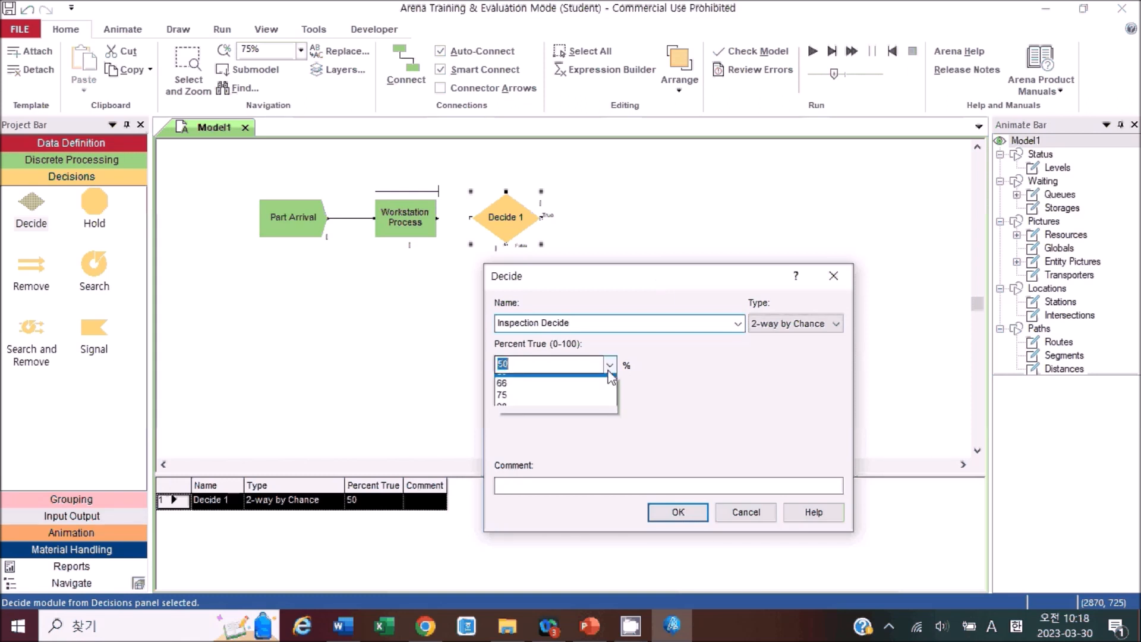
pyautogui.click(588, 381)
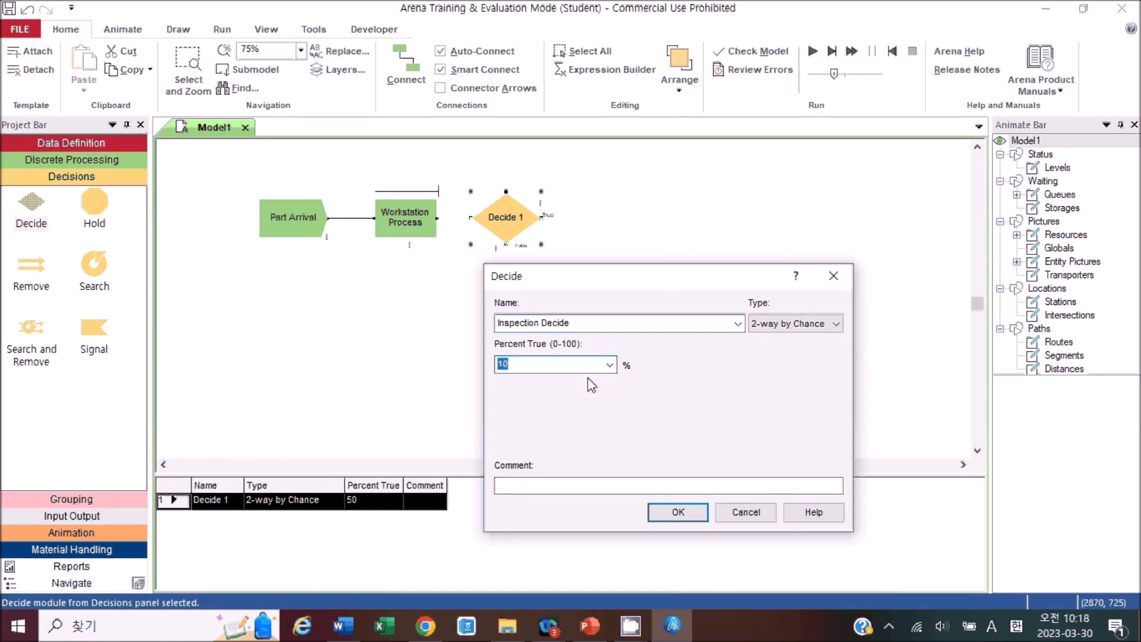
pyautogui.click(669, 515)
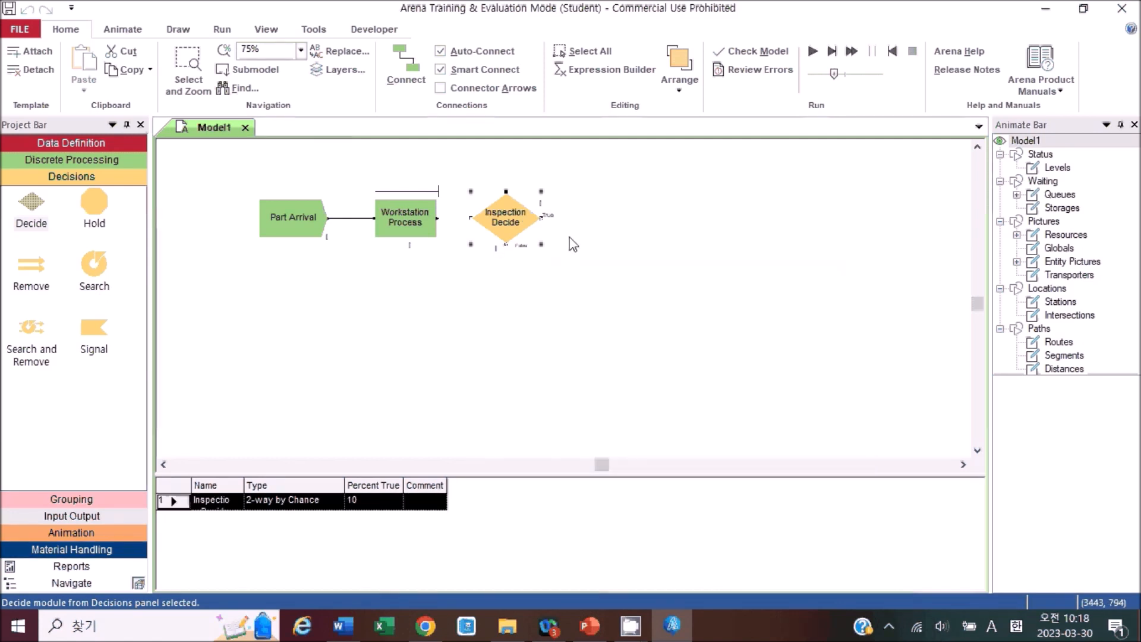
# Connect the Workstation Process exit to the Inspection Decide entry.
pyautogui.click(586, 295)
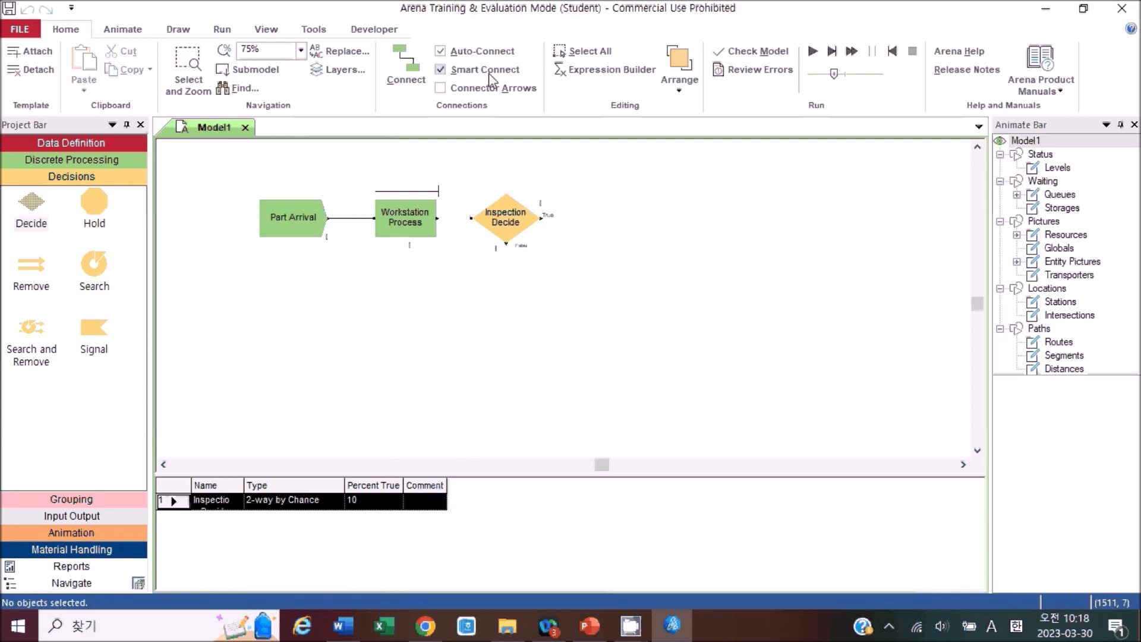
pyautogui.click(406, 64)
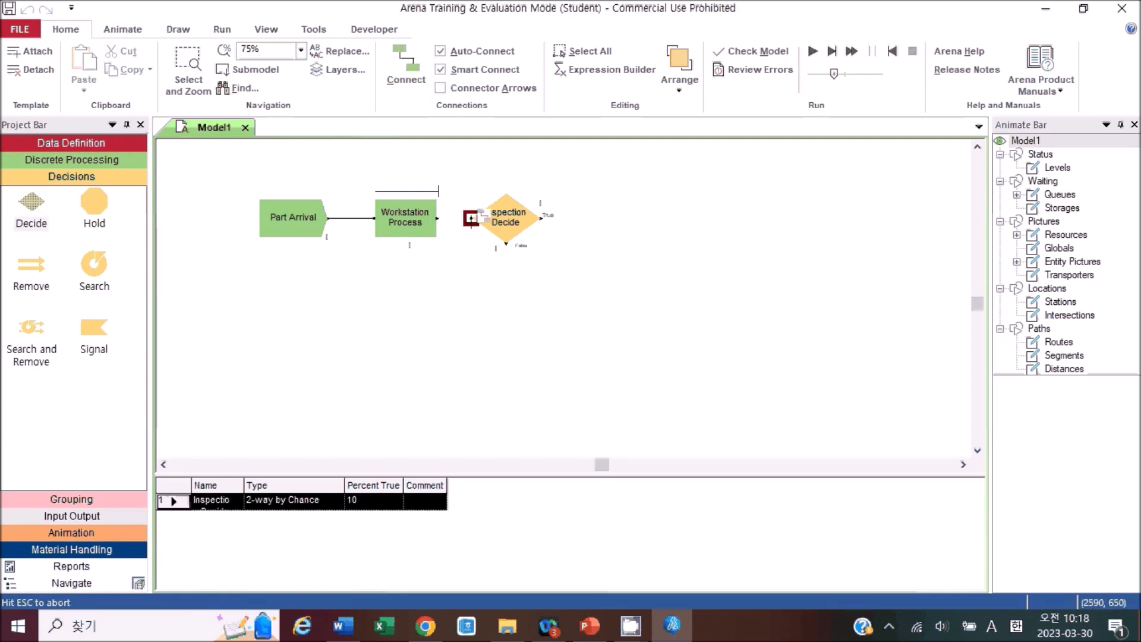
pyautogui.click(470, 219)
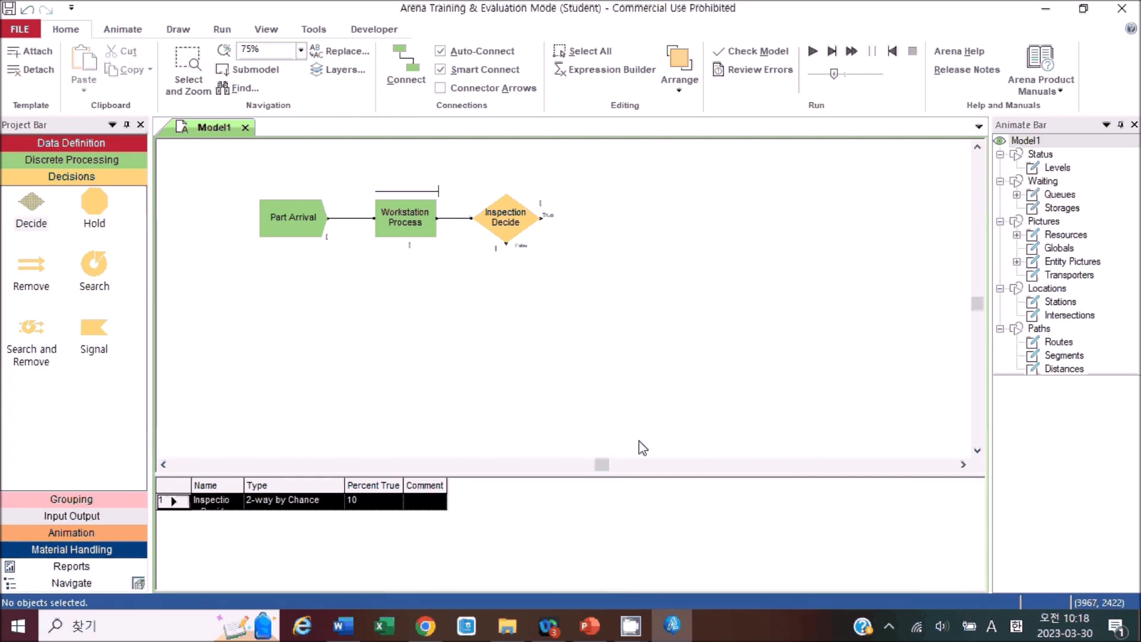
# Reread in the Word document how inspected and remaining parts are routed and which inspection-time distribution applies.
pyautogui.click(345, 624)
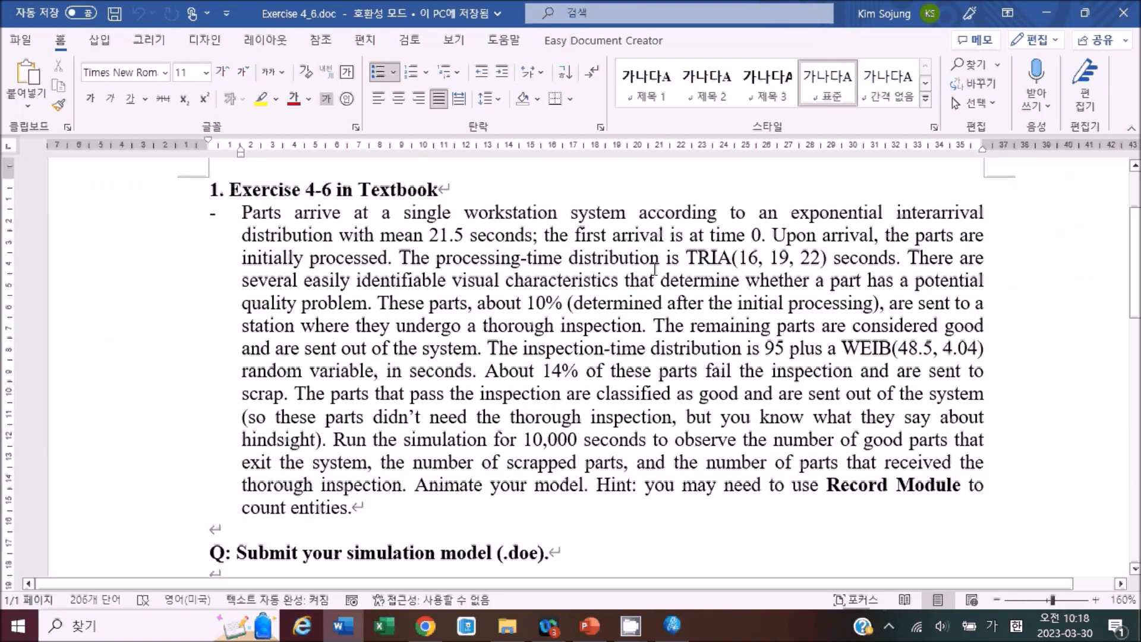
pyautogui.doubleClick(379, 302)
pyautogui.moveTo(478, 303); pyautogui.dragTo(846, 291)
pyautogui.moveTo(477, 303); pyautogui.dragTo(635, 365)
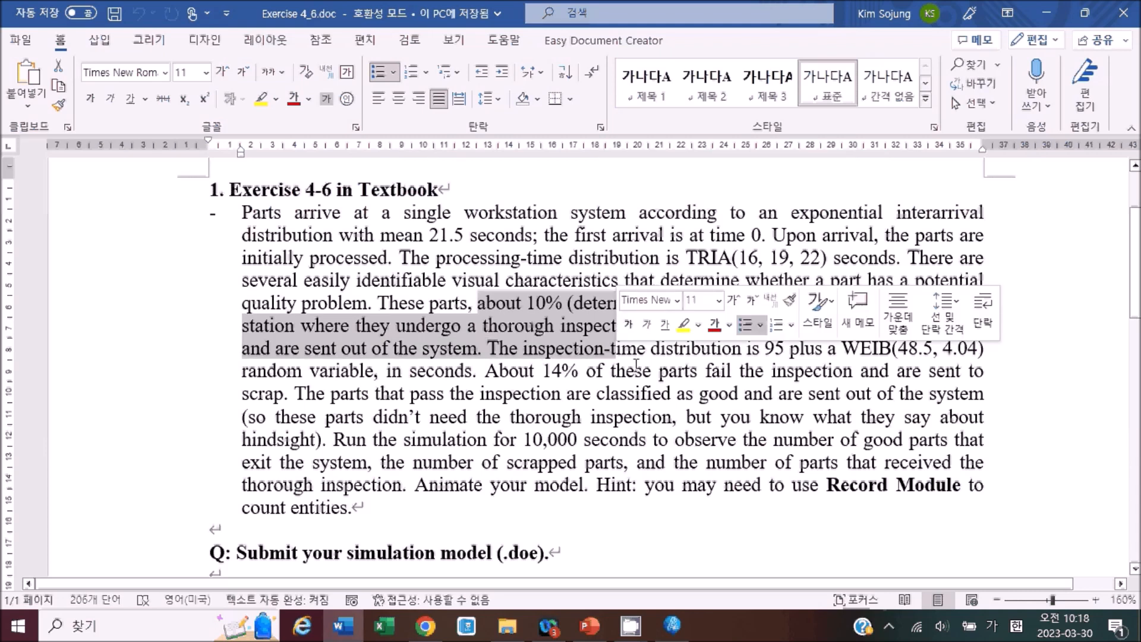
pyautogui.click(740, 389)
pyautogui.moveTo(653, 325); pyautogui.dragTo(410, 346)
pyautogui.moveTo(487, 348); pyautogui.dragTo(889, 355)
pyautogui.click(788, 387)
pyautogui.moveTo(765, 347); pyautogui.dragTo(889, 352)
pyautogui.click(662, 371)
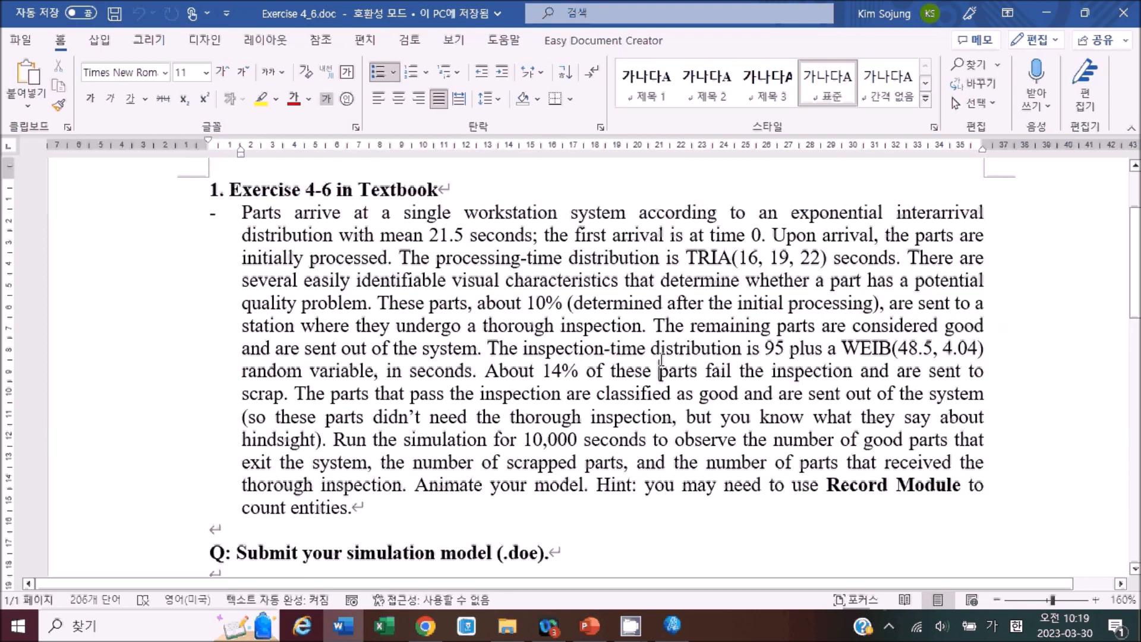
# Return to Arena and place a Process module connected to the True exit of Inspection Decide.
pyautogui.click(1047, 11)
pyautogui.click(513, 218)
pyautogui.click(58, 160)
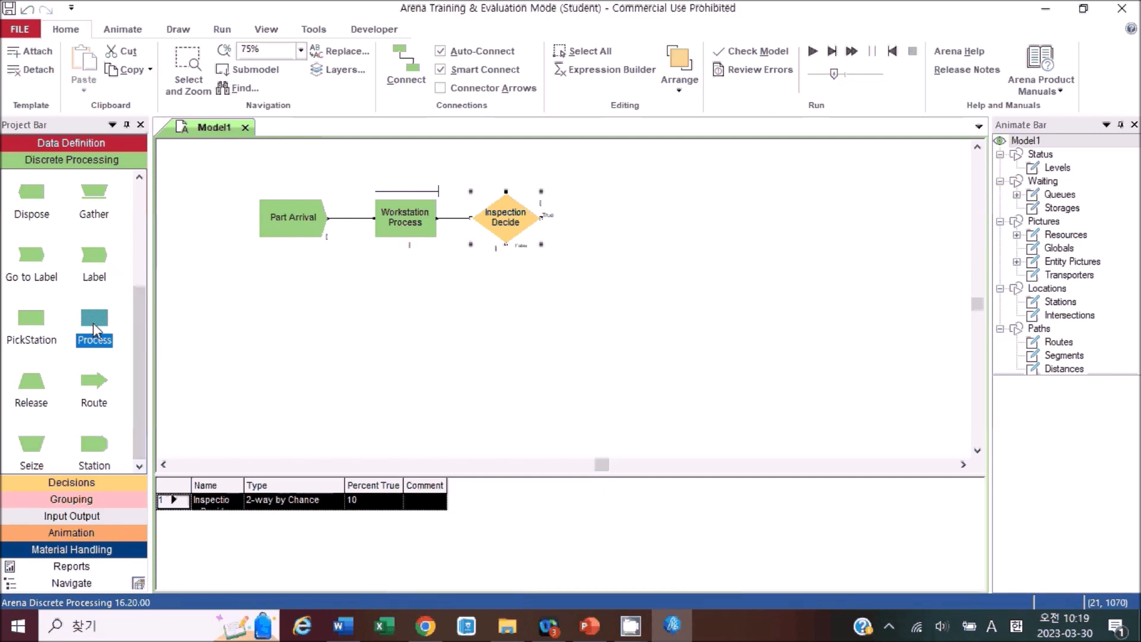
pyautogui.click(577, 205)
pyautogui.moveTo(594, 225); pyautogui.dragTo(599, 236)
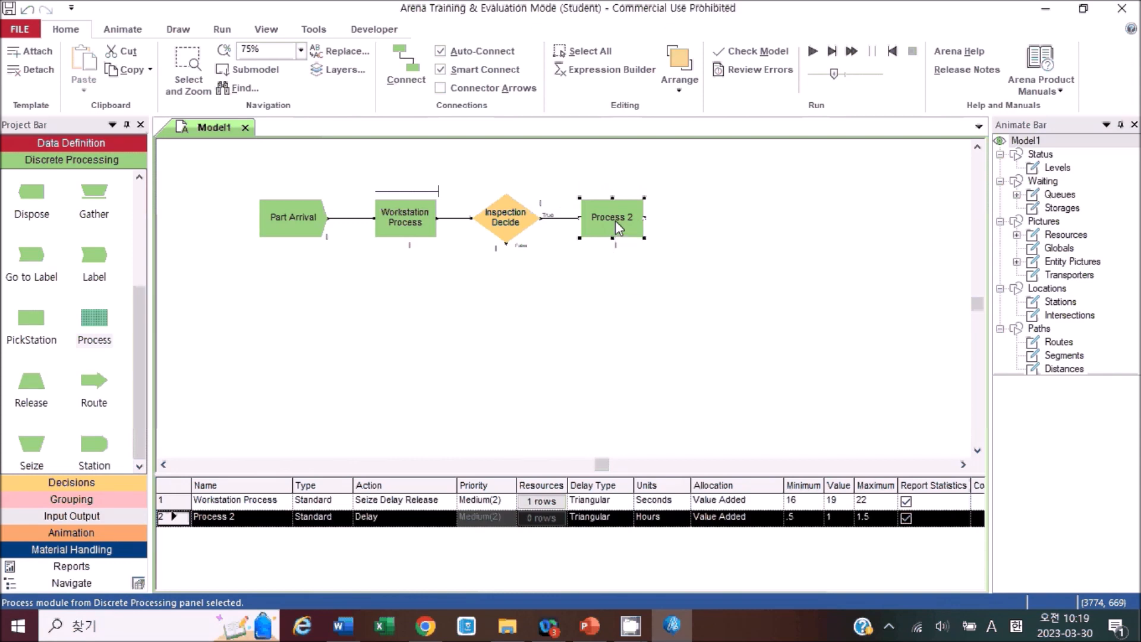
# Name the new process Inspection Process and set its action to Seize Delay Release.
pyautogui.doubleClick(615, 220)
pyautogui.moveTo(582, 94); pyautogui.dragTo(850, 142)
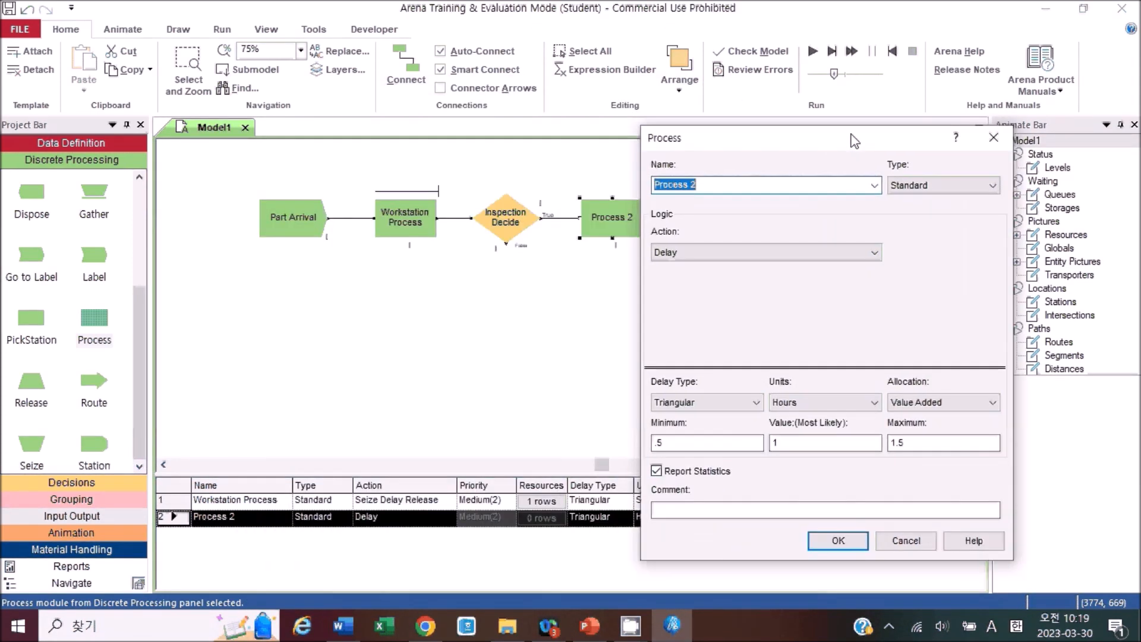
pyautogui.click(737, 189)
pyautogui.press('BackSpace')
pyautogui.press('BackSpace')
pyautogui.press('Left')
pyautogui.press('Left')
pyautogui.press('Left')
pyautogui.press('Left')
pyautogui.press('Home')
pyautogui.write('Inspection')
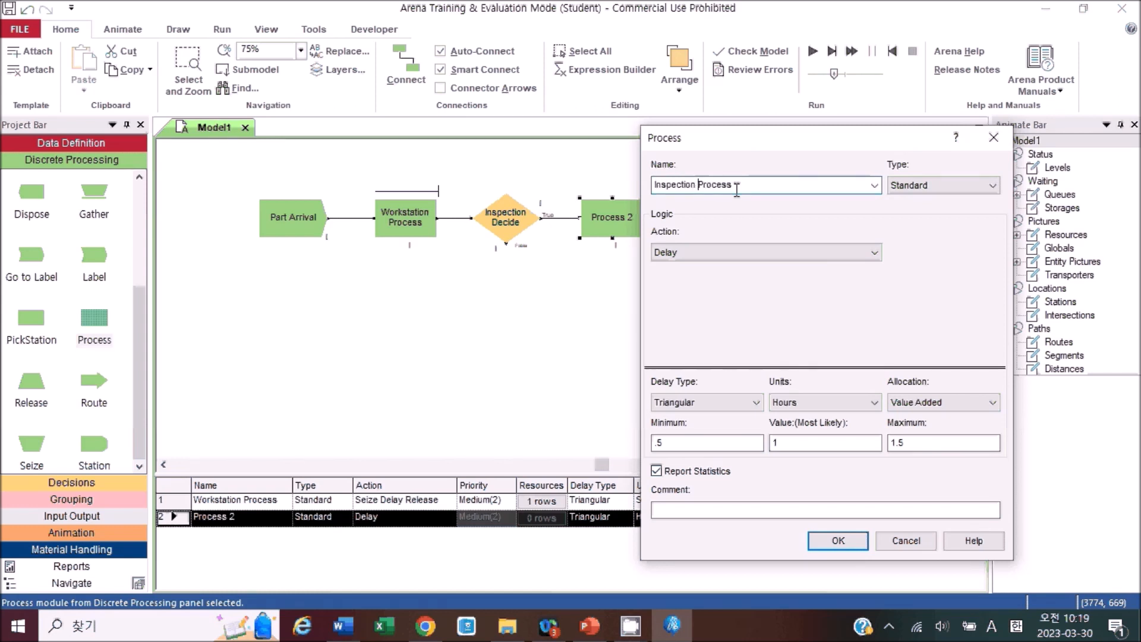
pyautogui.click(760, 252)
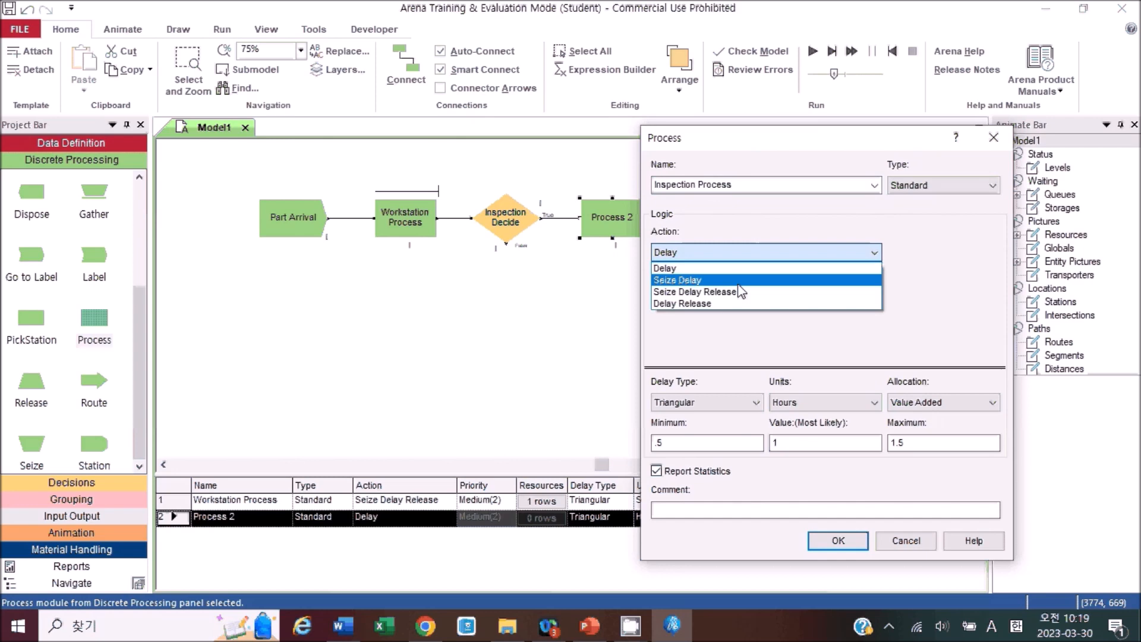
pyautogui.click(736, 291)
# Add a resource named Inspection to the process, with 1 unit to seize and release.
pyautogui.doubleClick(747, 293)
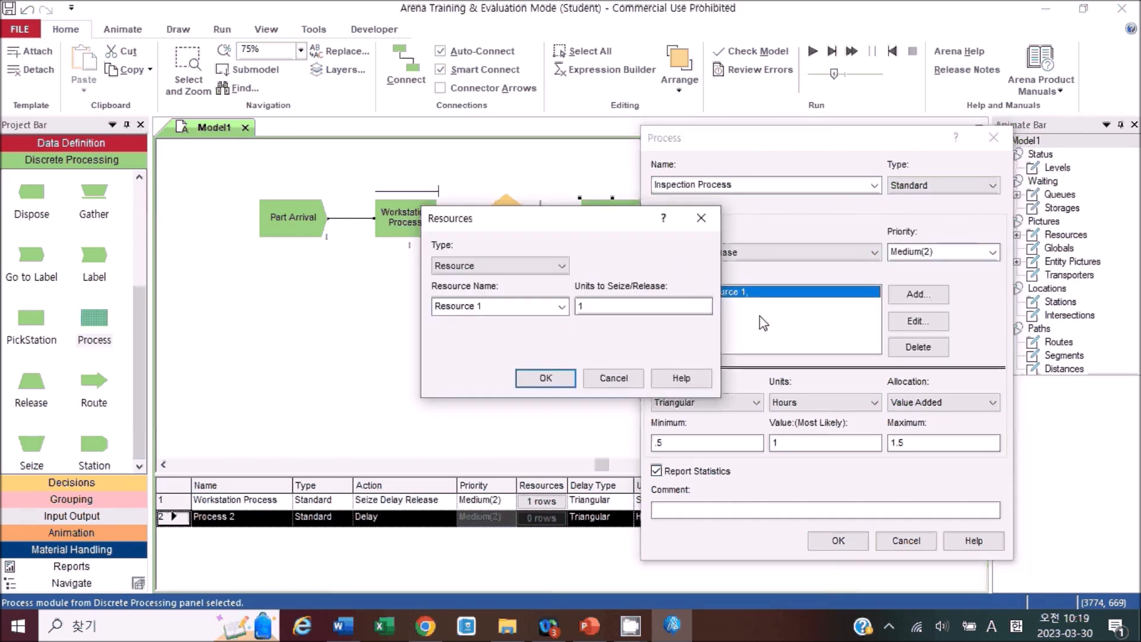
pyautogui.click(547, 310)
pyautogui.write('In')
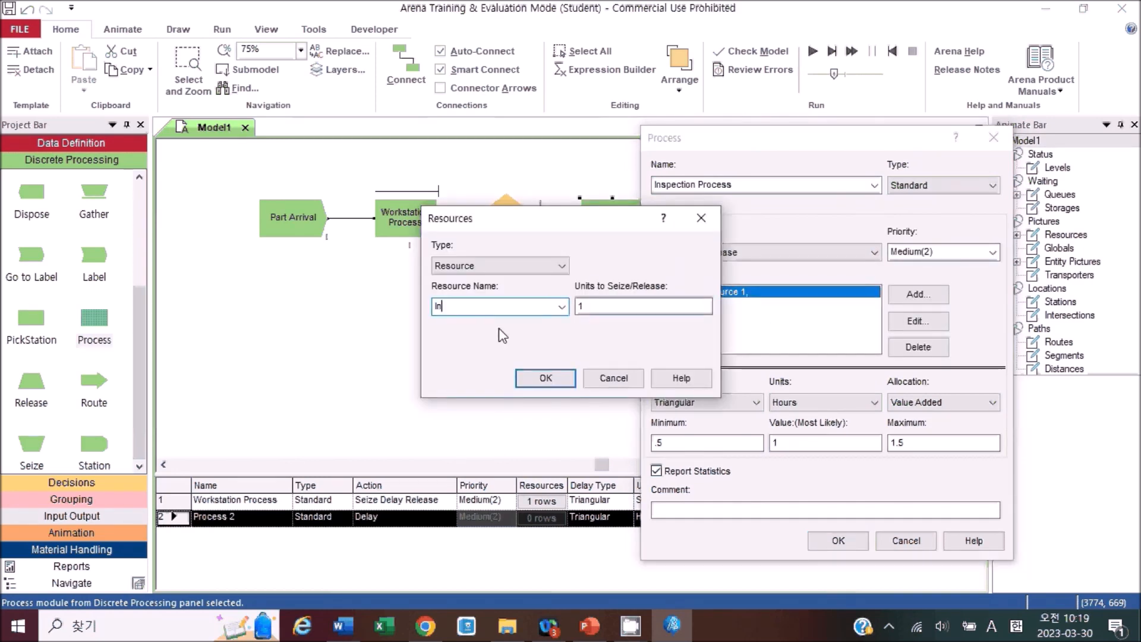
pyautogui.write('spection')
pyautogui.click(546, 379)
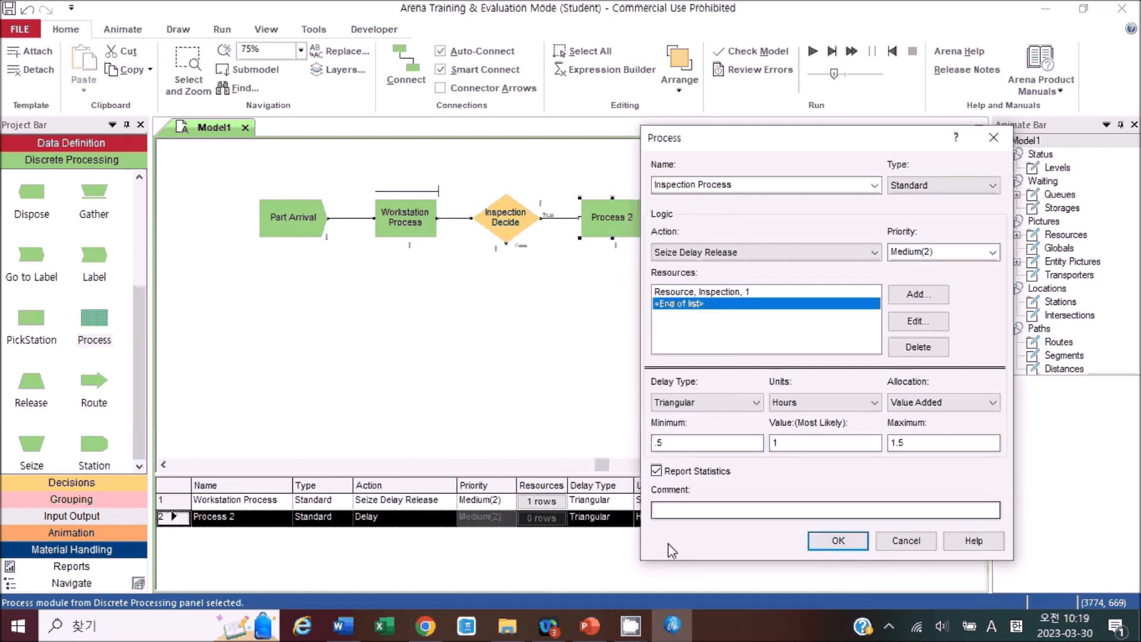
# Set the inspection delay to an Expression in Seconds and start the expression with 95+WEIB(.
pyautogui.click(811, 403)
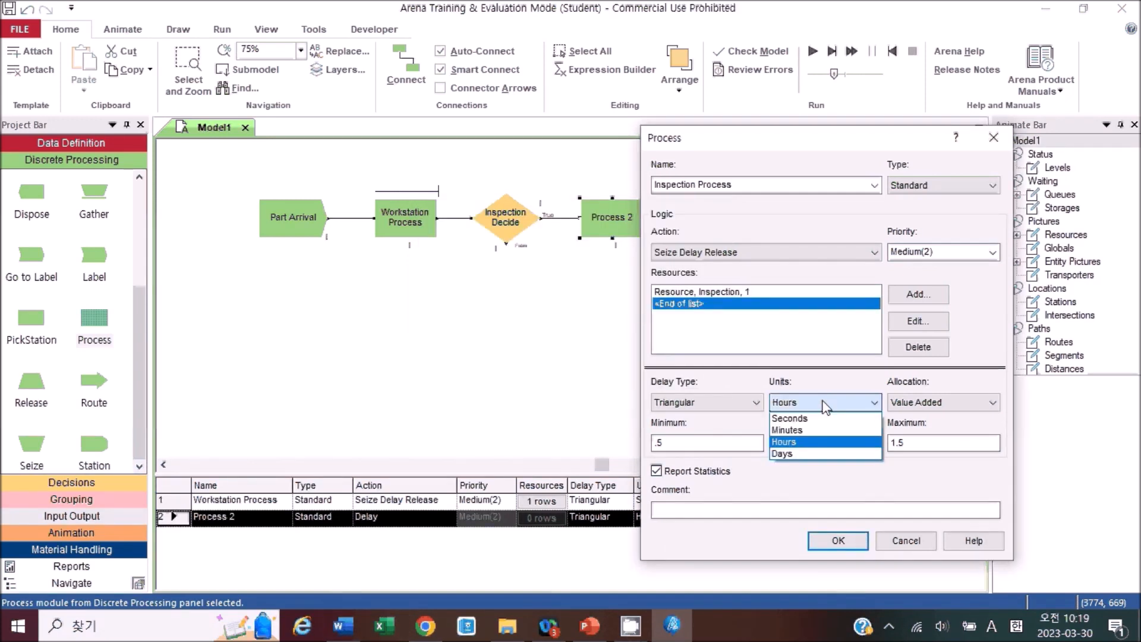
pyautogui.click(793, 417)
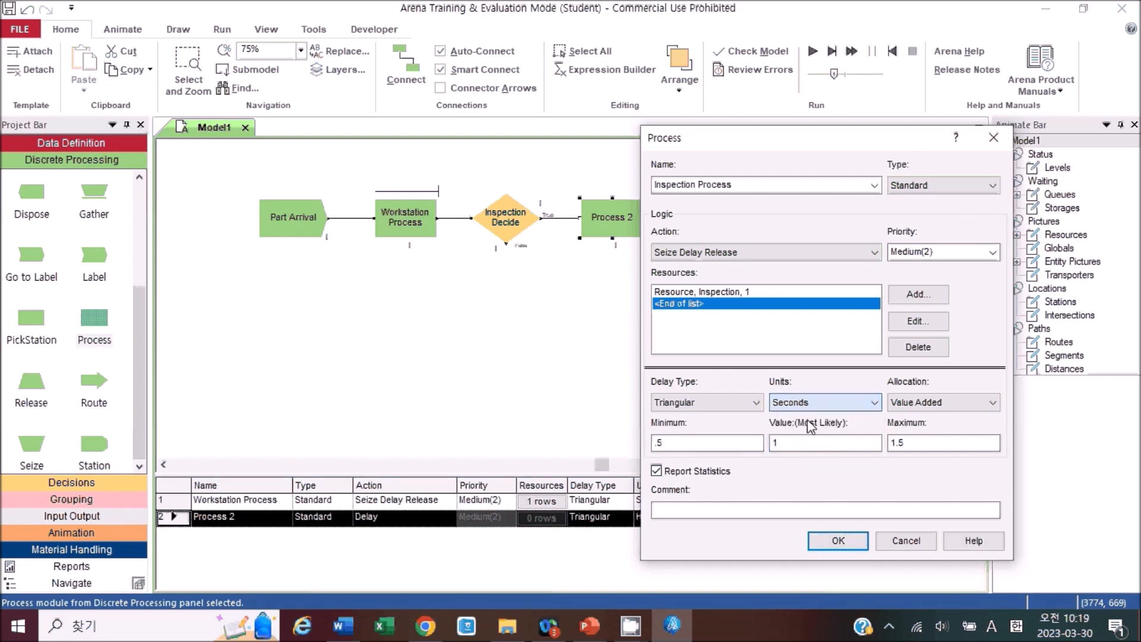
pyautogui.click(731, 407)
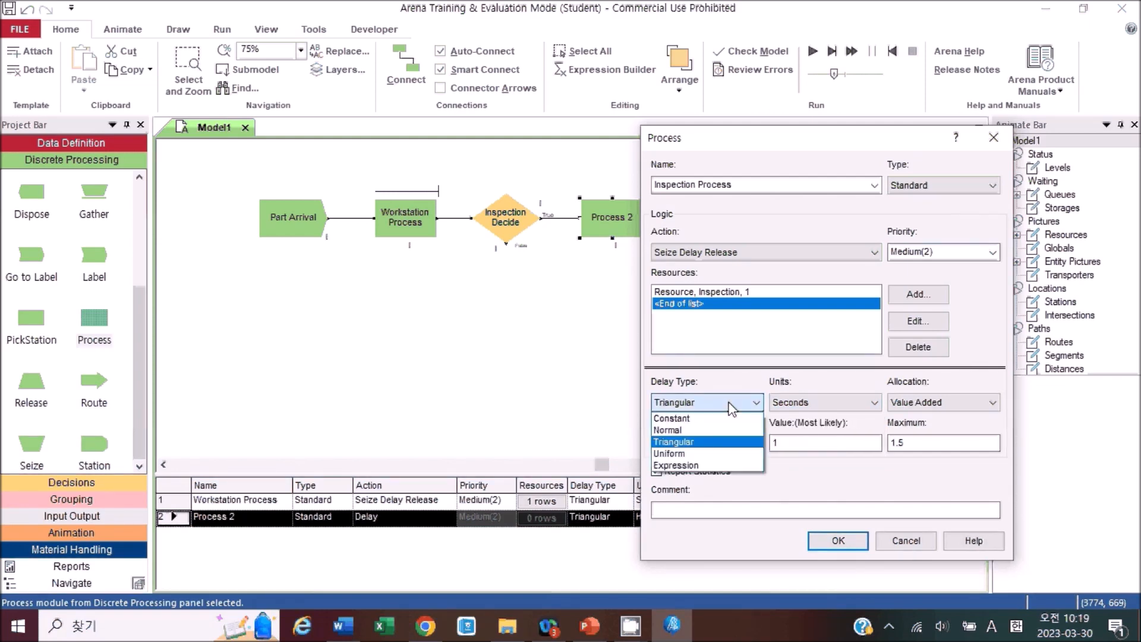
pyautogui.click(707, 465)
pyautogui.click(716, 447)
pyautogui.write('95+WEIB(')
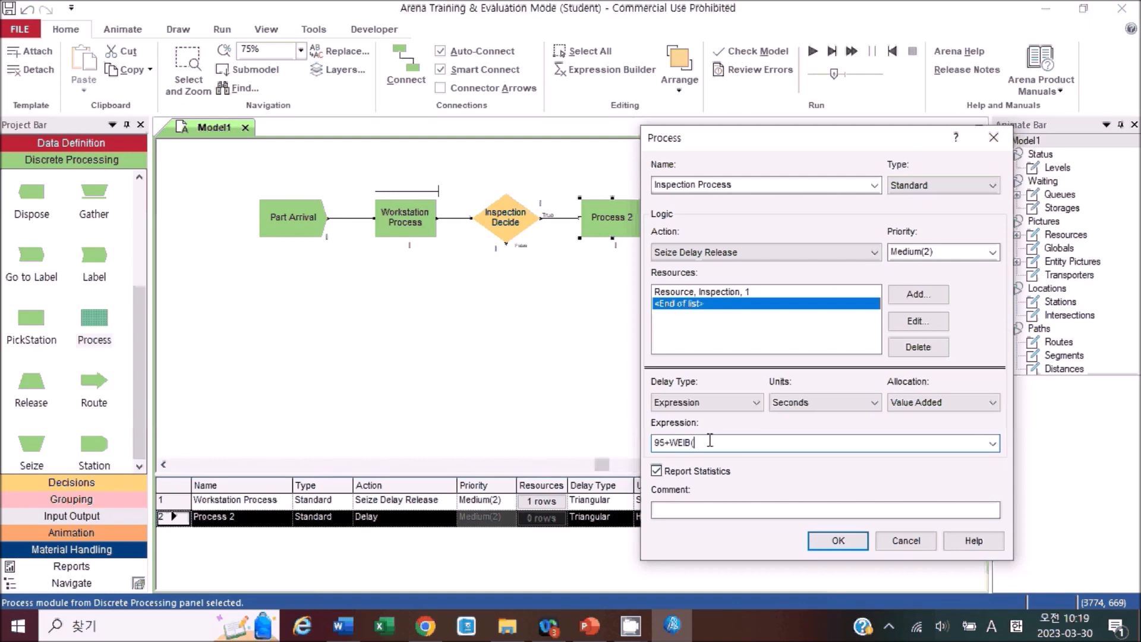
# Copy the value 48.5 from the exercise text in Word into the inspection delay expression in Arena, followed by a comma.
pyautogui.click(355, 634)
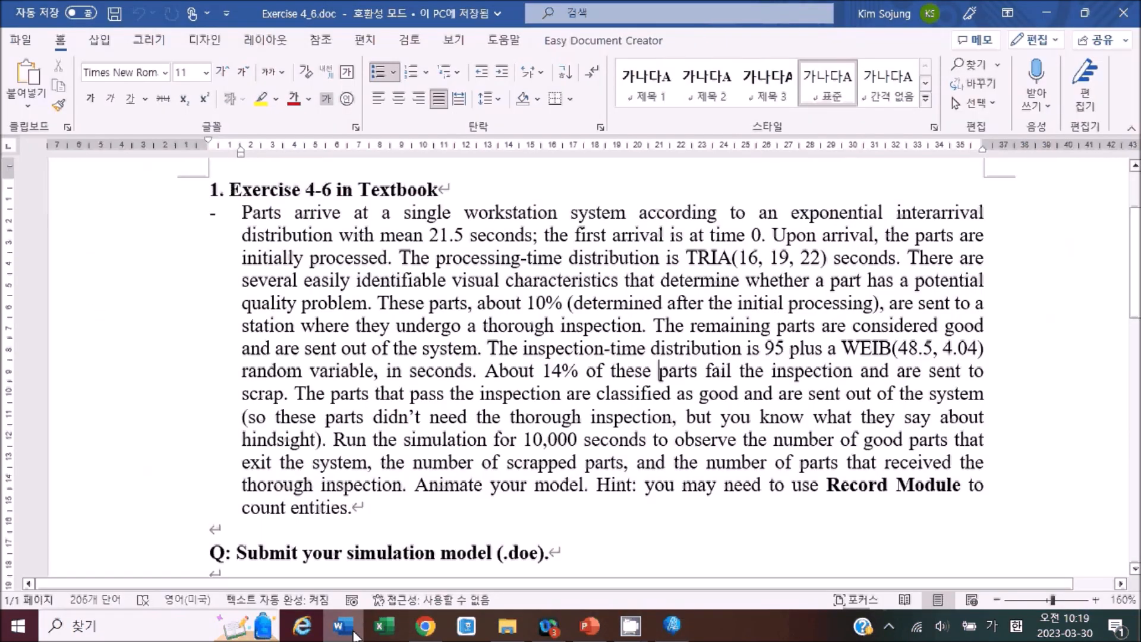
pyautogui.moveTo(898, 348); pyautogui.dragTo(930, 348)
pyautogui.hotkey('ctrl', 'c')
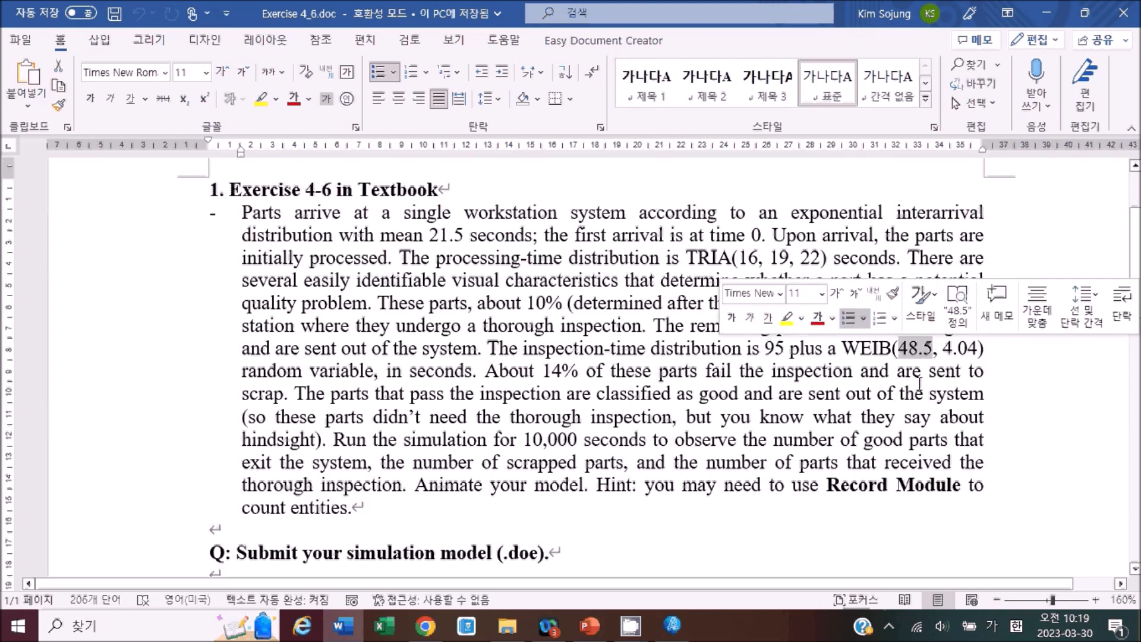
pyautogui.click(1049, 9)
pyautogui.click(751, 446)
pyautogui.hotkey('ctrl', 'v')
pyautogui.write(',')
pyautogui.press('BackSpace')
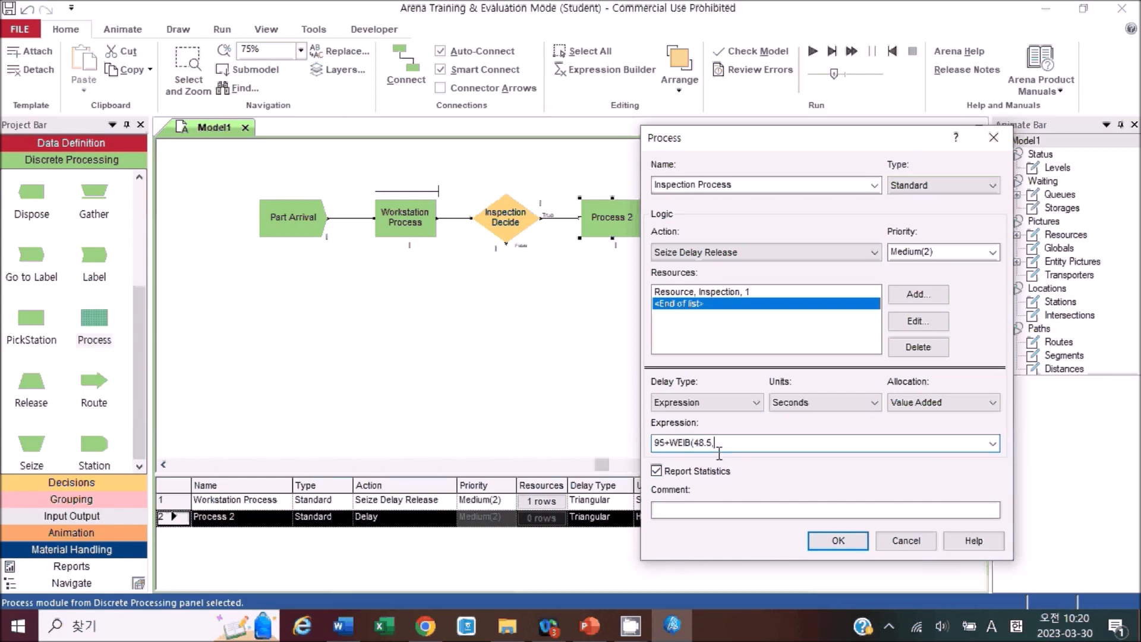
# Check the second WEIB parameter in the Word exercise text and complete the delay expression as 95+WEIB(48.5,4.04).
pyautogui.click(330, 634)
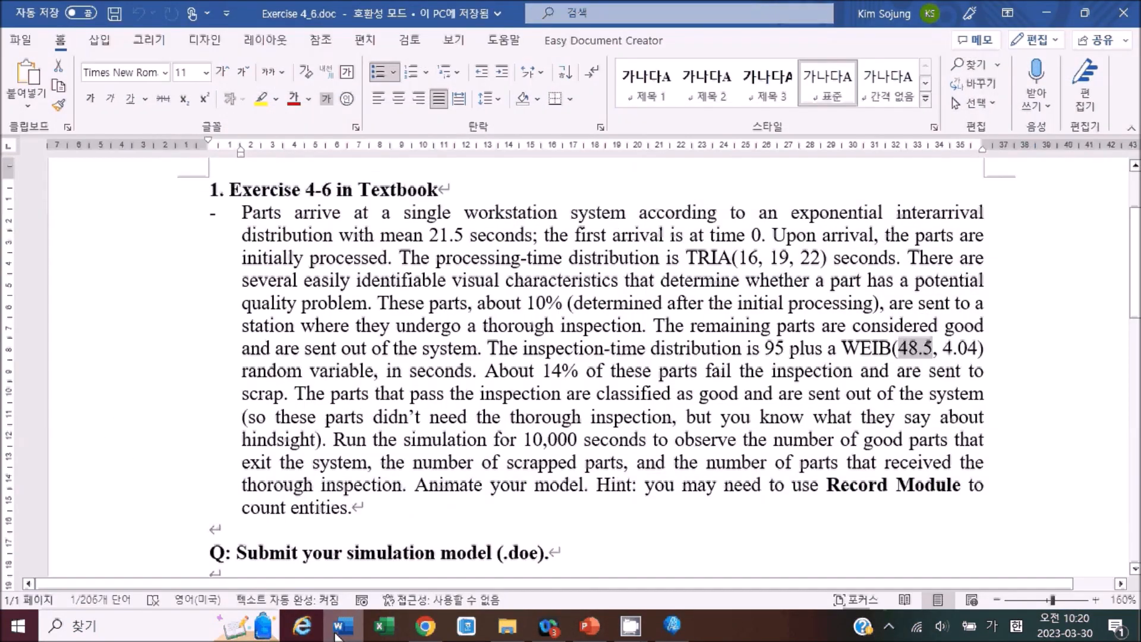
pyautogui.click(335, 634)
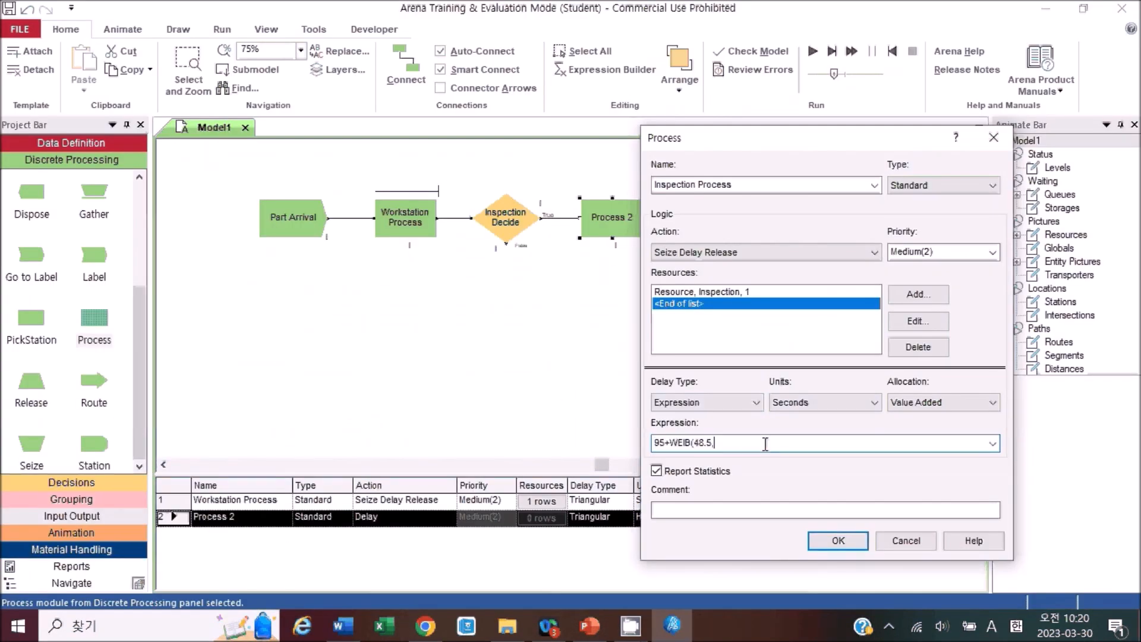
pyautogui.write('4.04)')
pyautogui.click(337, 628)
pyautogui.click(335, 631)
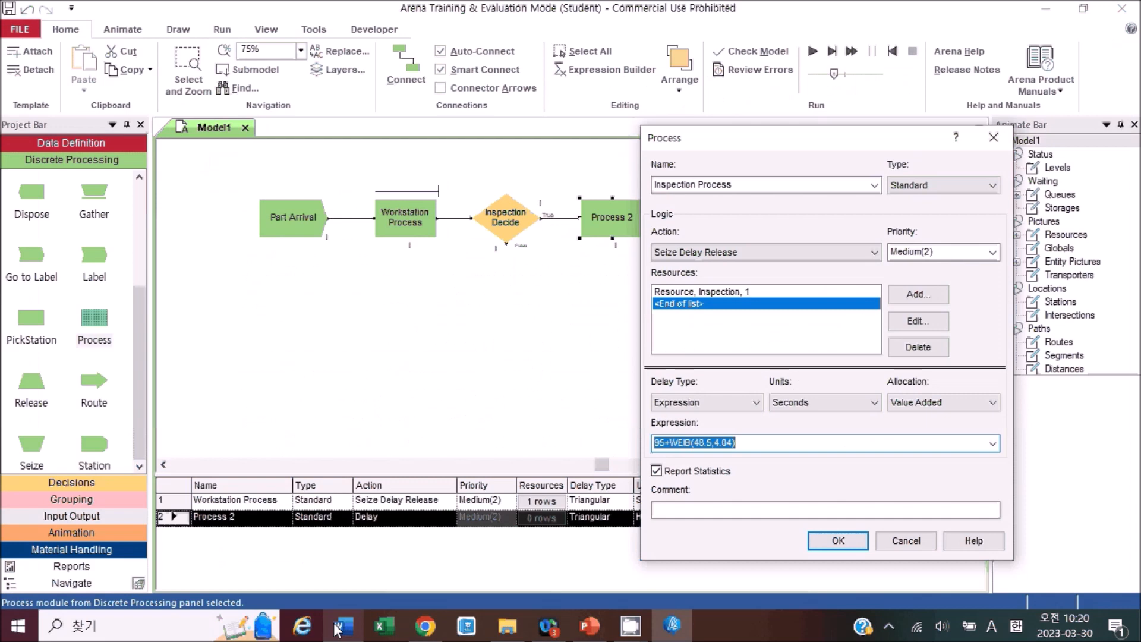
pyautogui.click(335, 628)
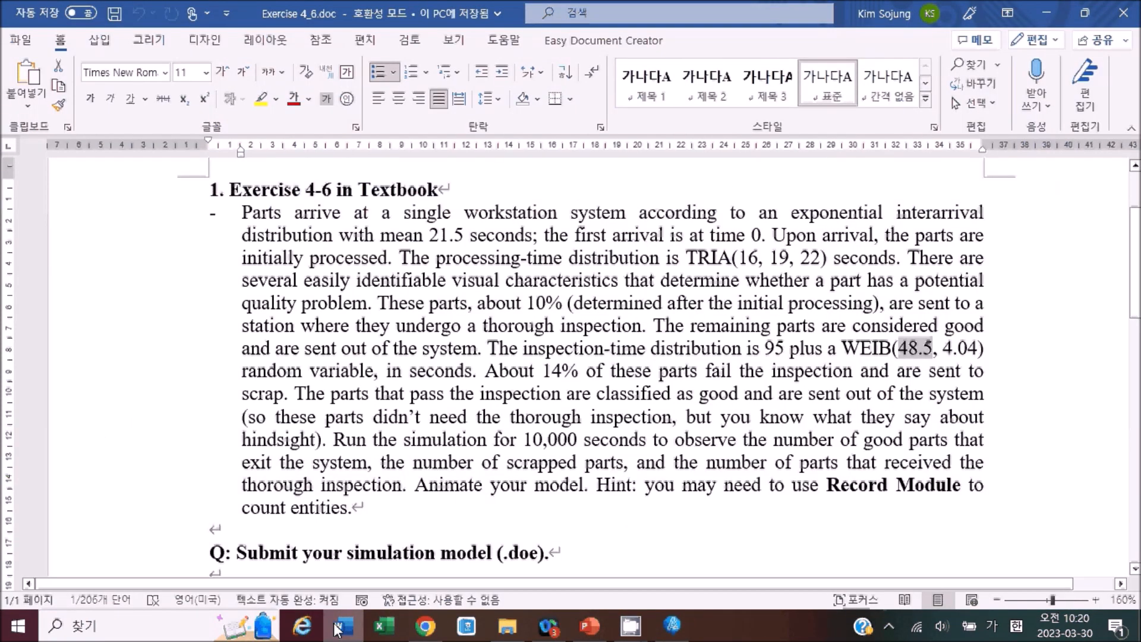
pyautogui.click(337, 628)
pyautogui.click(754, 444)
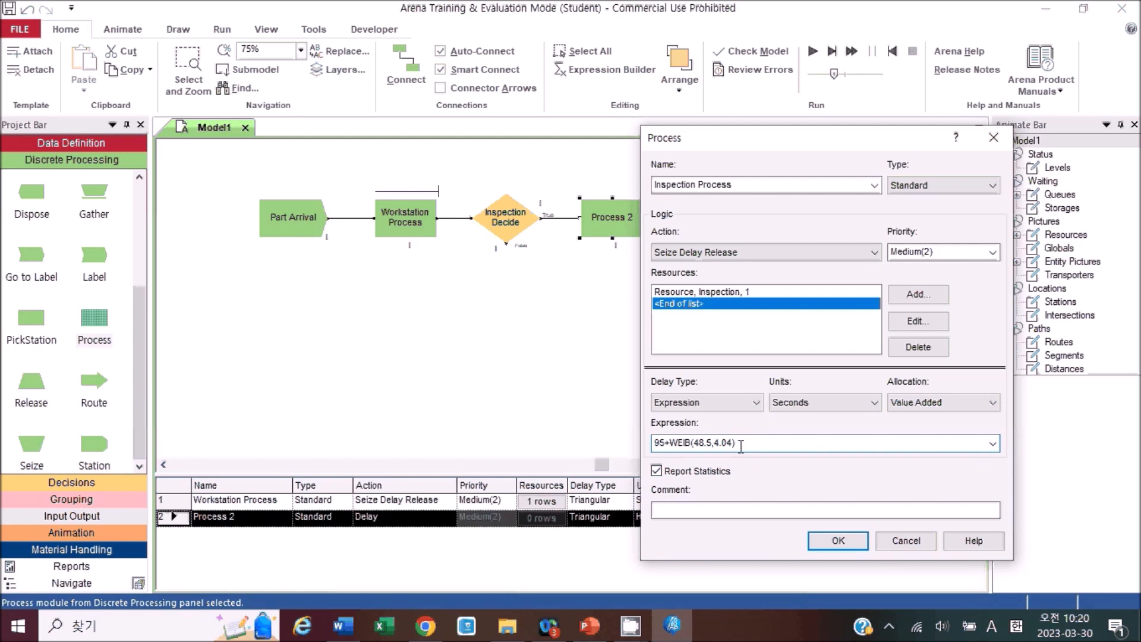
# Open the Expression Builder for the delay expression and append a Weibull random distribution.
pyautogui.doubleClick(761, 444)
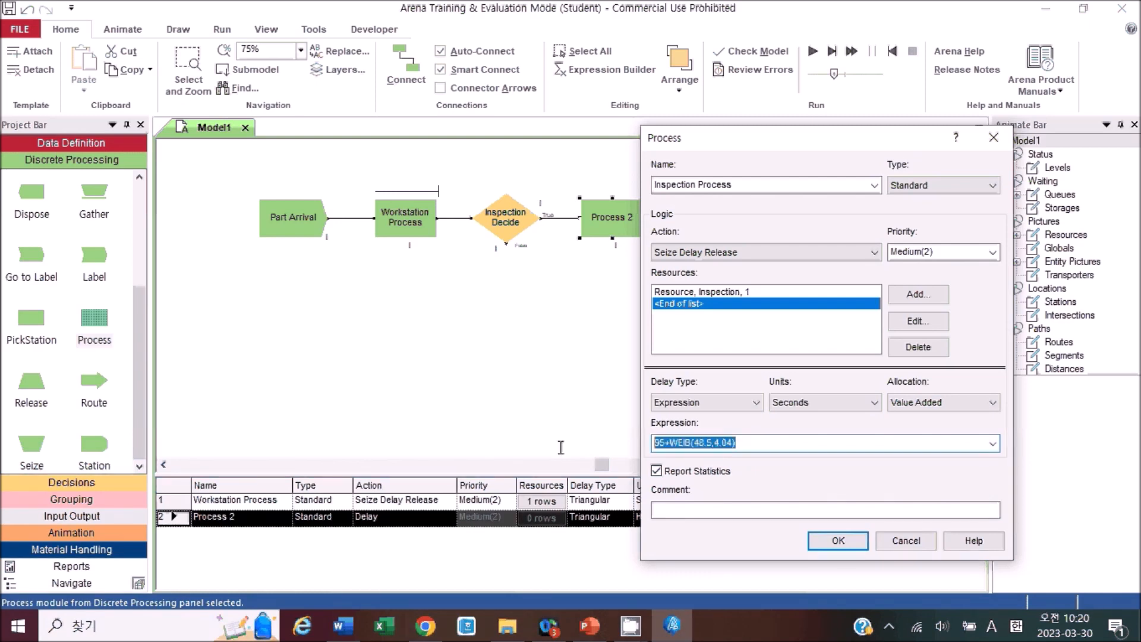
pyautogui.rightClick(792, 447)
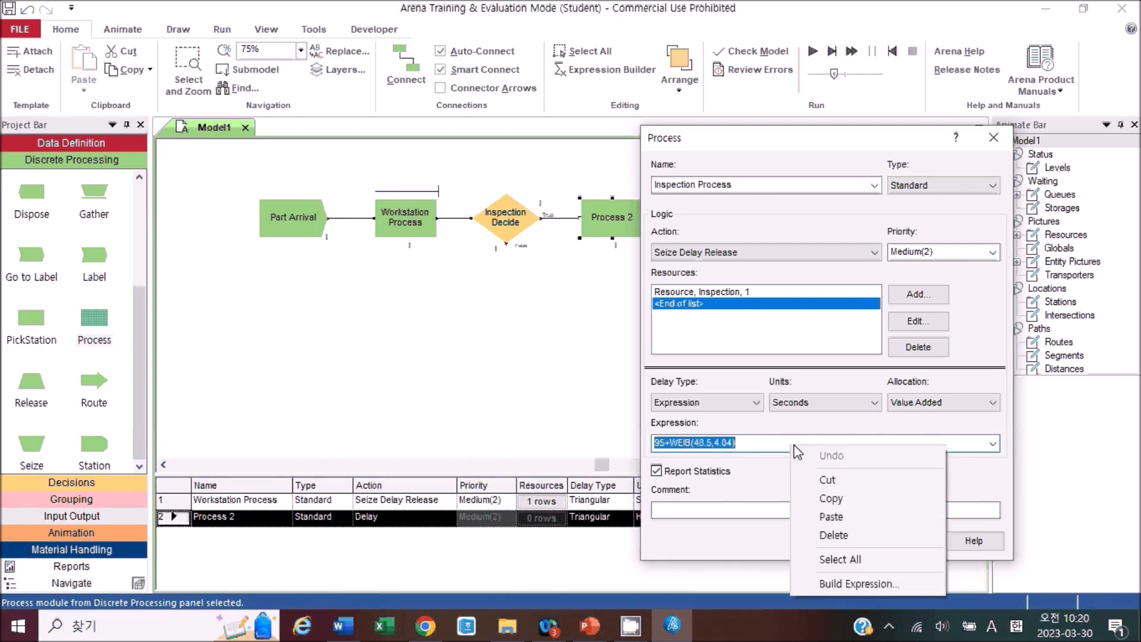
pyautogui.click(853, 586)
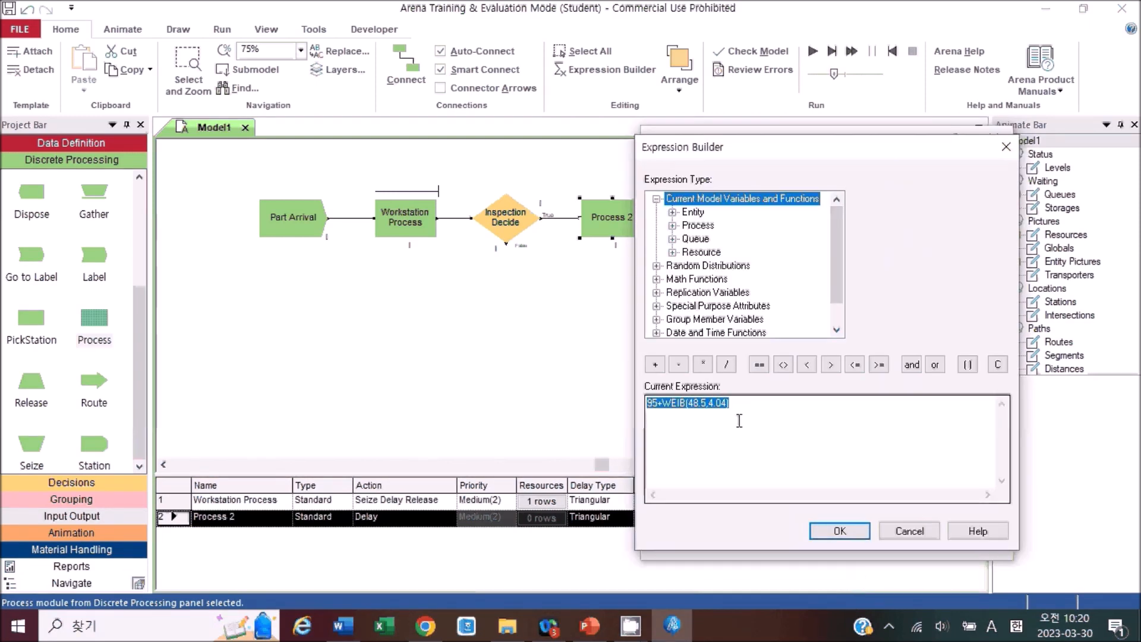
pyautogui.moveTo(838, 246); pyautogui.dragTo(748, 268)
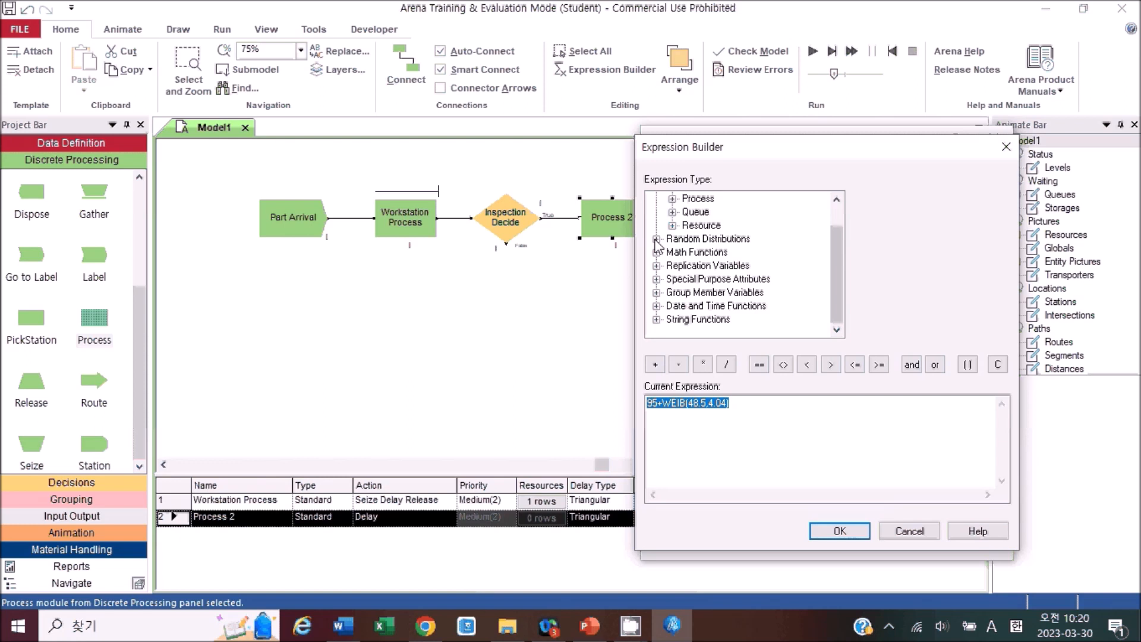
pyautogui.click(792, 412)
pyautogui.click(656, 239)
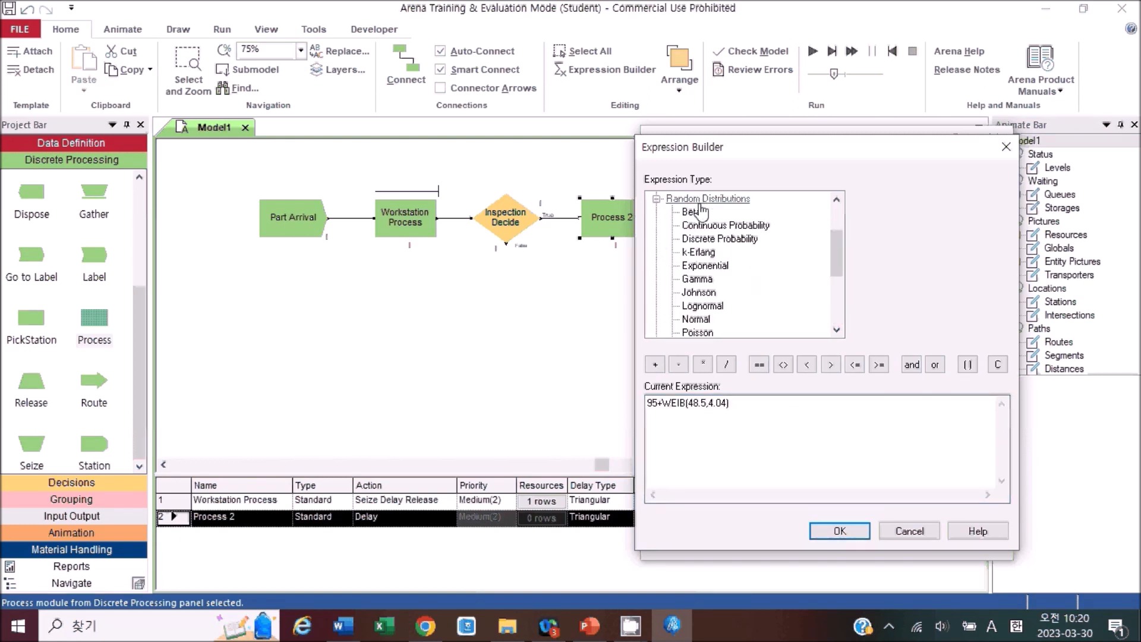
pyautogui.moveTo(837, 248); pyautogui.dragTo(836, 273)
pyautogui.click(698, 307)
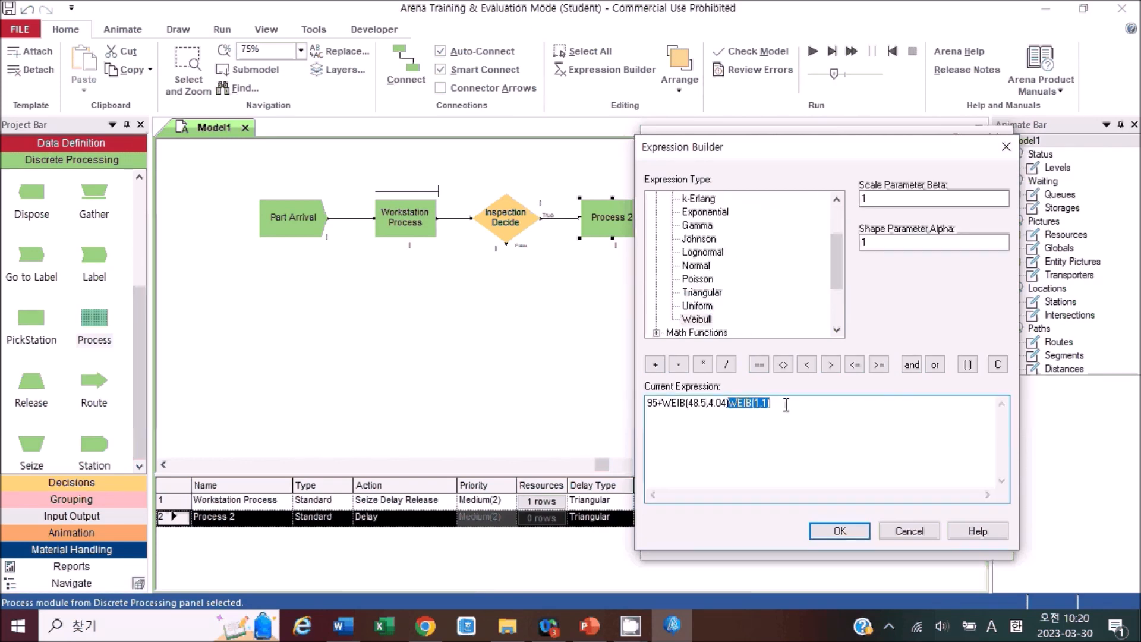
# Replace the whole expression with 95+ and a Weibull term, setting its Scale Parameter Beta to 48.5.
pyautogui.moveTo(786, 404); pyautogui.dragTo(524, 402)
pyautogui.press('BackSpace')
pyautogui.write('95+')
pyautogui.click(943, 199)
pyautogui.doubleClick(943, 200)
pyautogui.click(953, 199)
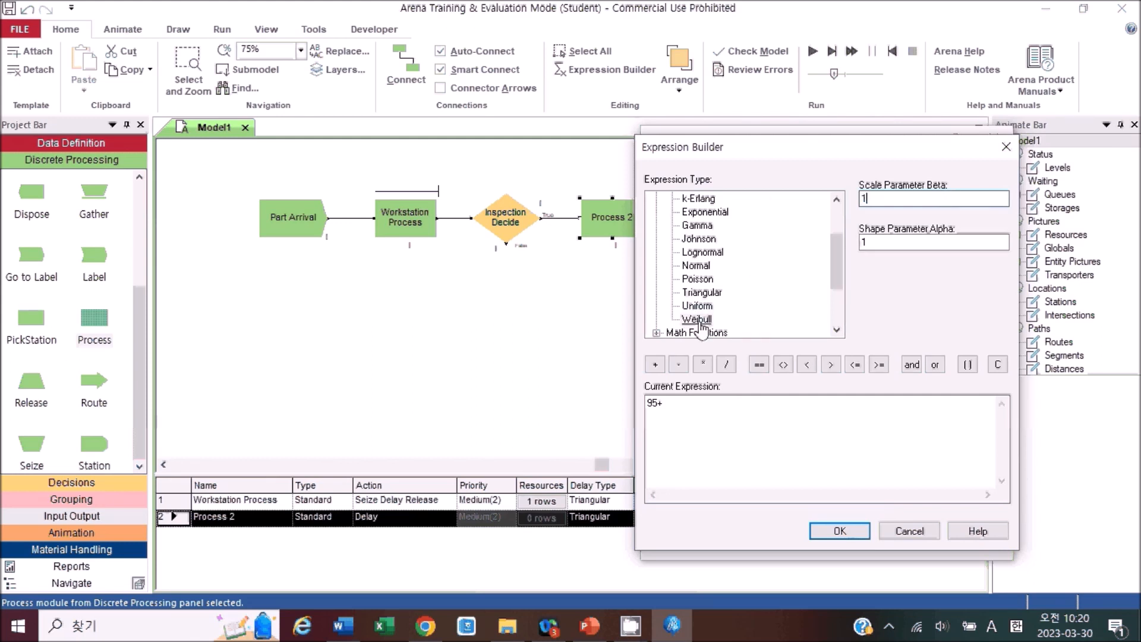
pyautogui.moveTo(914, 199); pyautogui.dragTo(809, 207)
pyautogui.click(344, 627)
pyautogui.click(349, 630)
pyautogui.write('48.5')
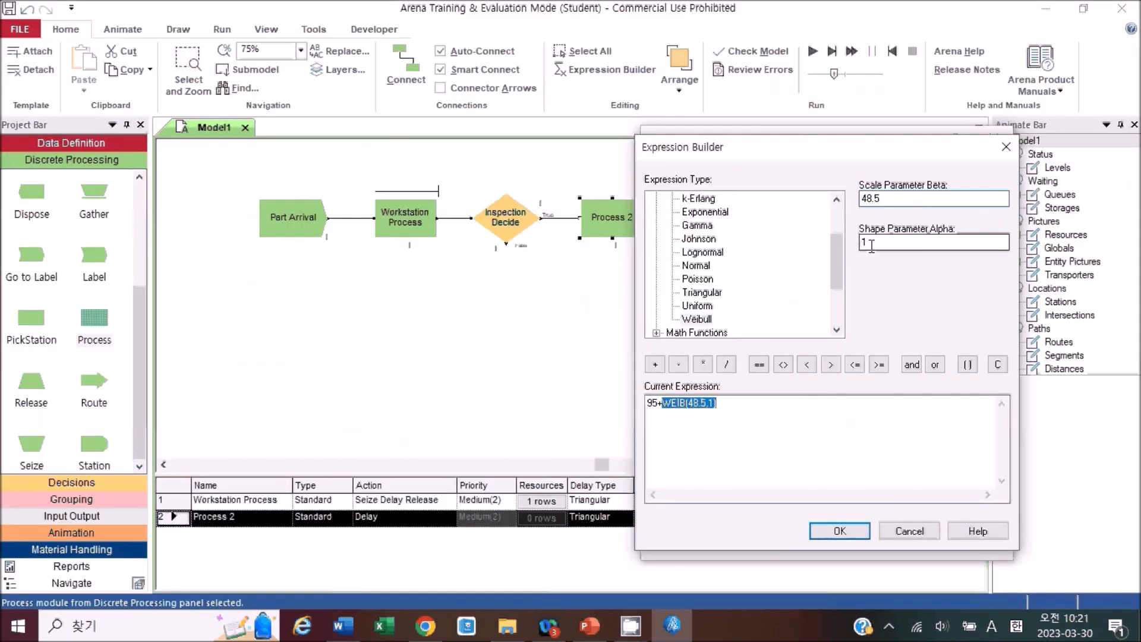
# Set the Weibull Shape Parameter Alpha to 4.04 and accept the built expression.
pyautogui.moveTo(871, 246); pyautogui.dragTo(847, 246)
pyautogui.write('4.04')
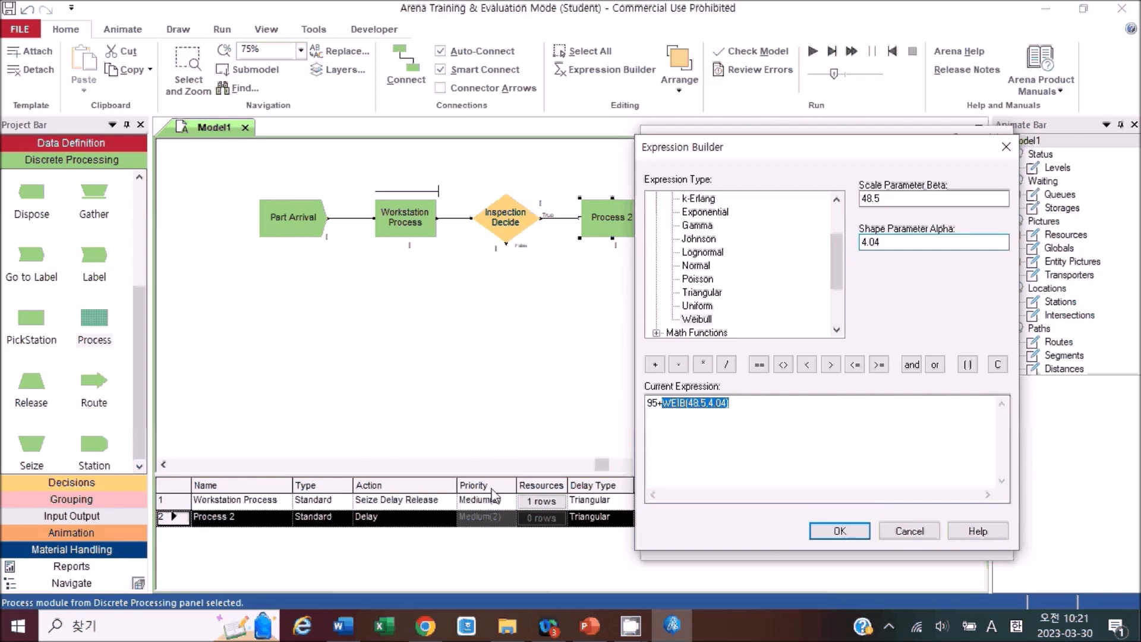
pyautogui.click(344, 627)
pyautogui.click(343, 626)
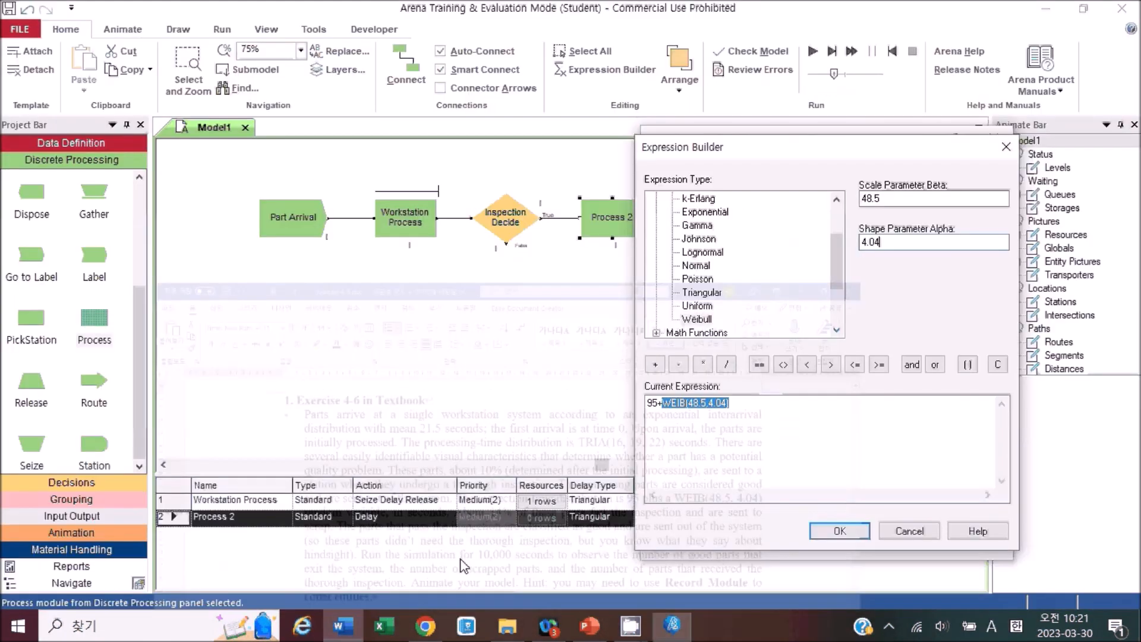
pyautogui.click(837, 531)
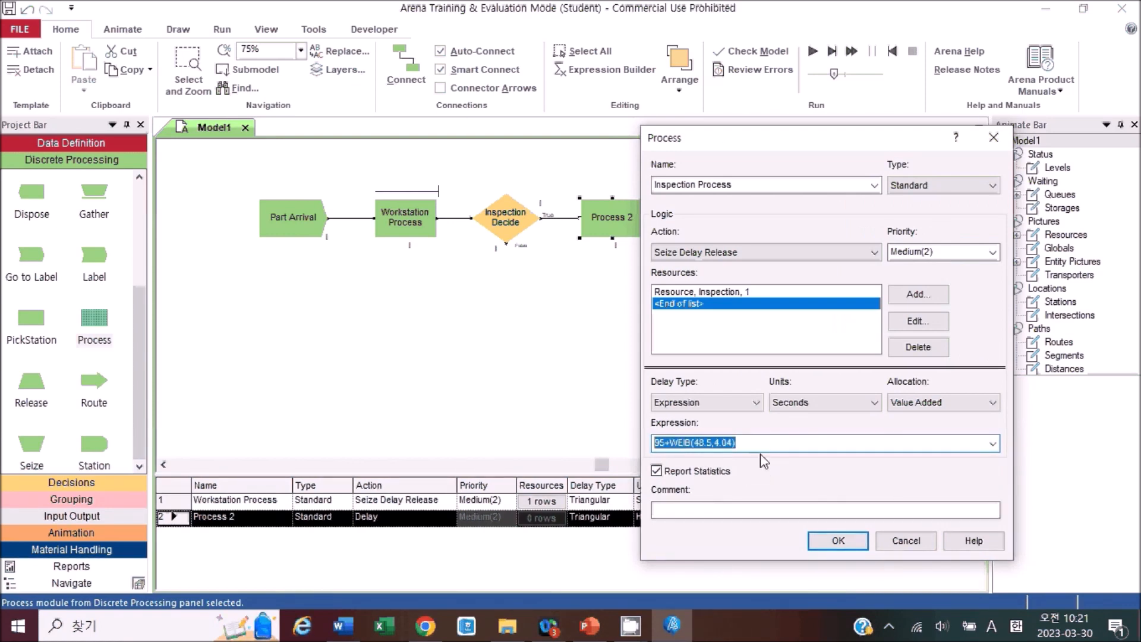
# Confirm the settings of Inspection Process.
pyautogui.click(788, 439)
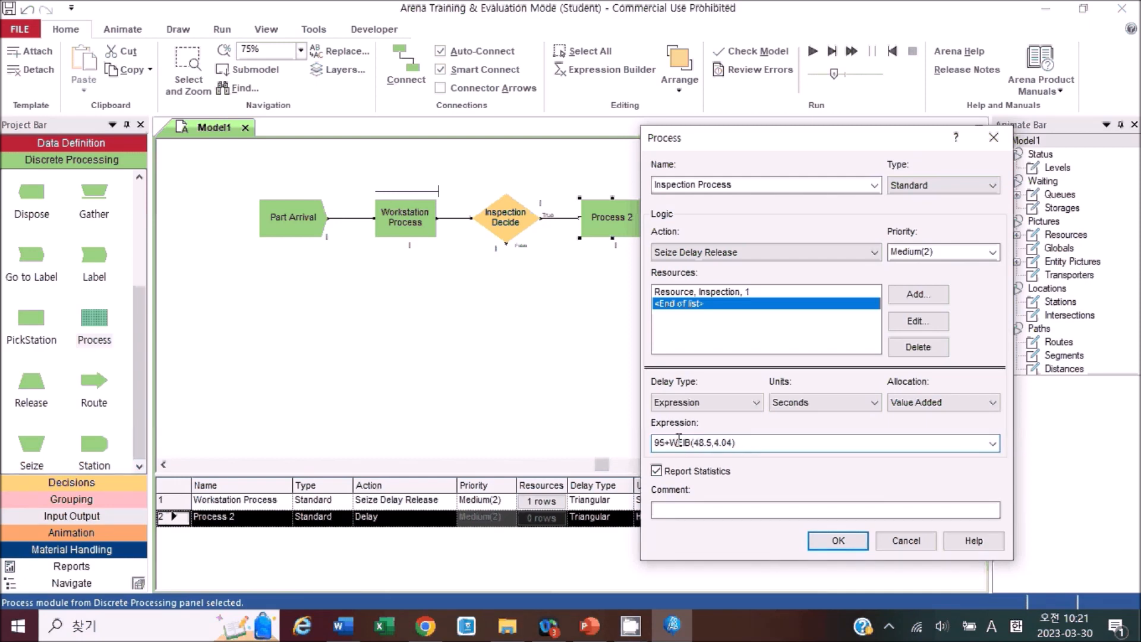
pyautogui.moveTo(670, 443); pyautogui.dragTo(786, 446)
pyautogui.click(831, 444)
pyautogui.rightClick(831, 444)
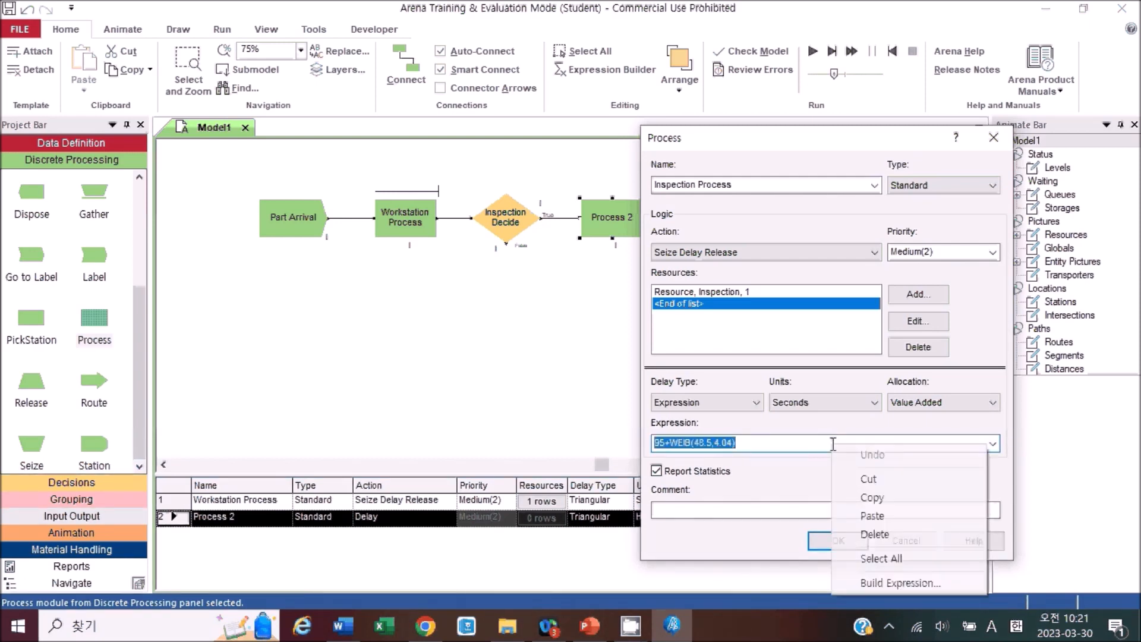
pyautogui.click(776, 475)
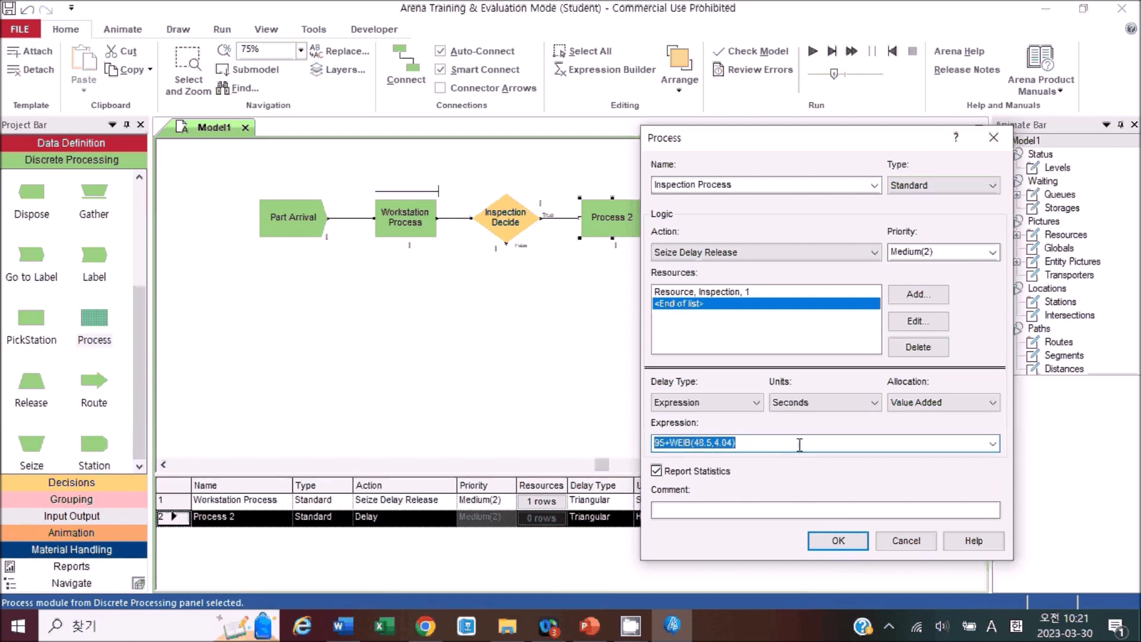
pyautogui.rightClick(798, 445)
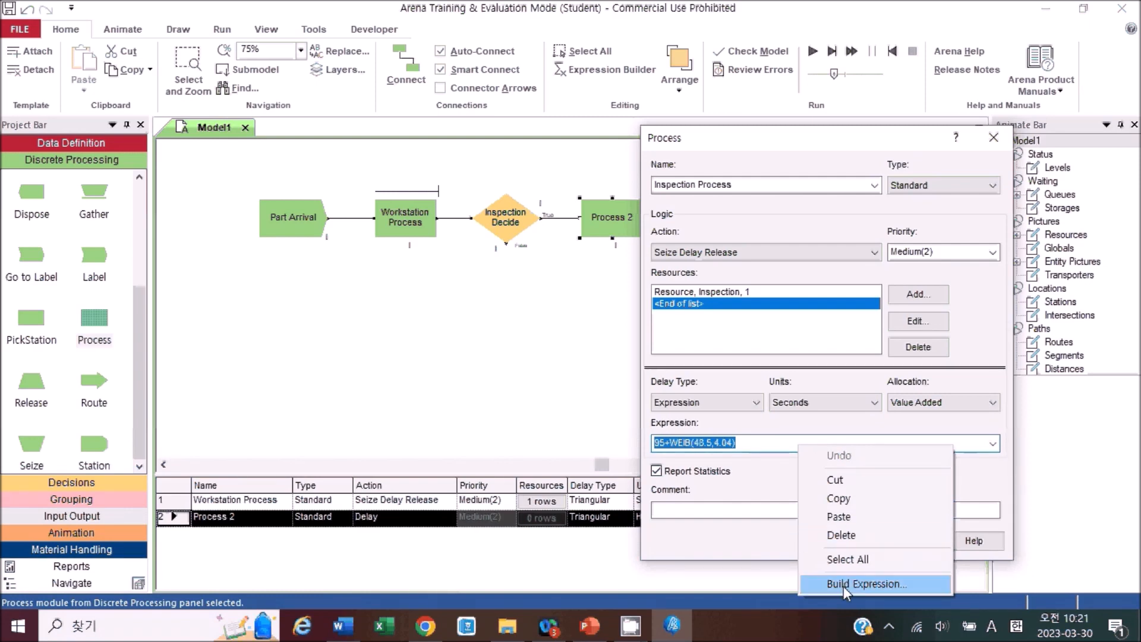
pyautogui.click(775, 489)
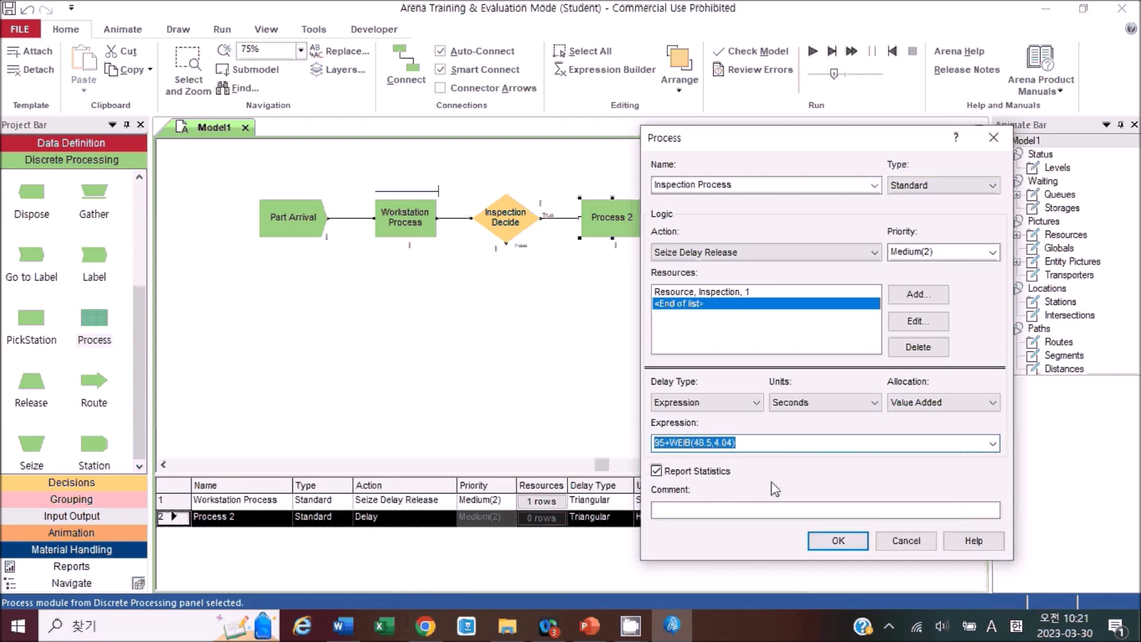
pyautogui.click(844, 542)
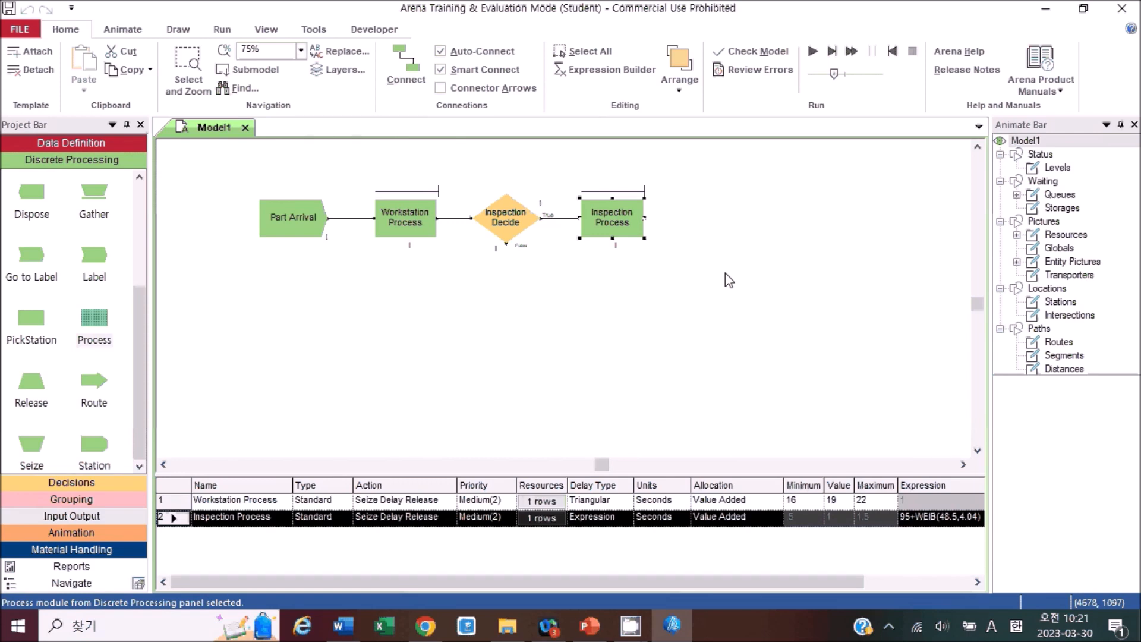
# Switch to the exercise text in Word and read what share of inspected parts fails and where those parts go.
pyautogui.click(343, 625)
pyautogui.click(627, 395)
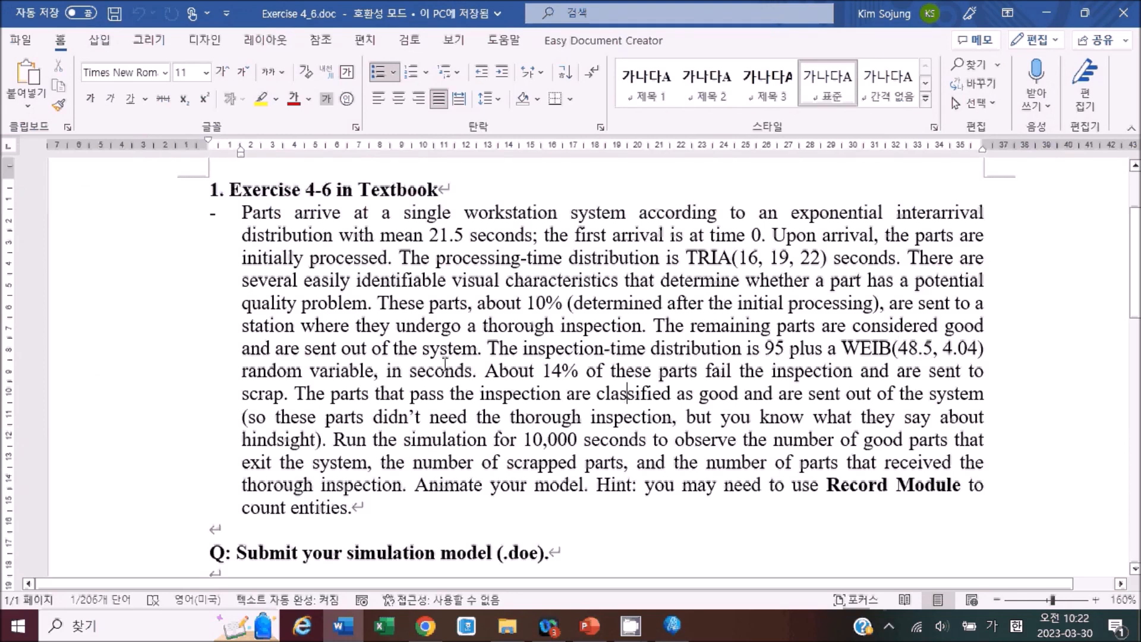
pyautogui.moveTo(486, 369); pyautogui.dragTo(296, 395)
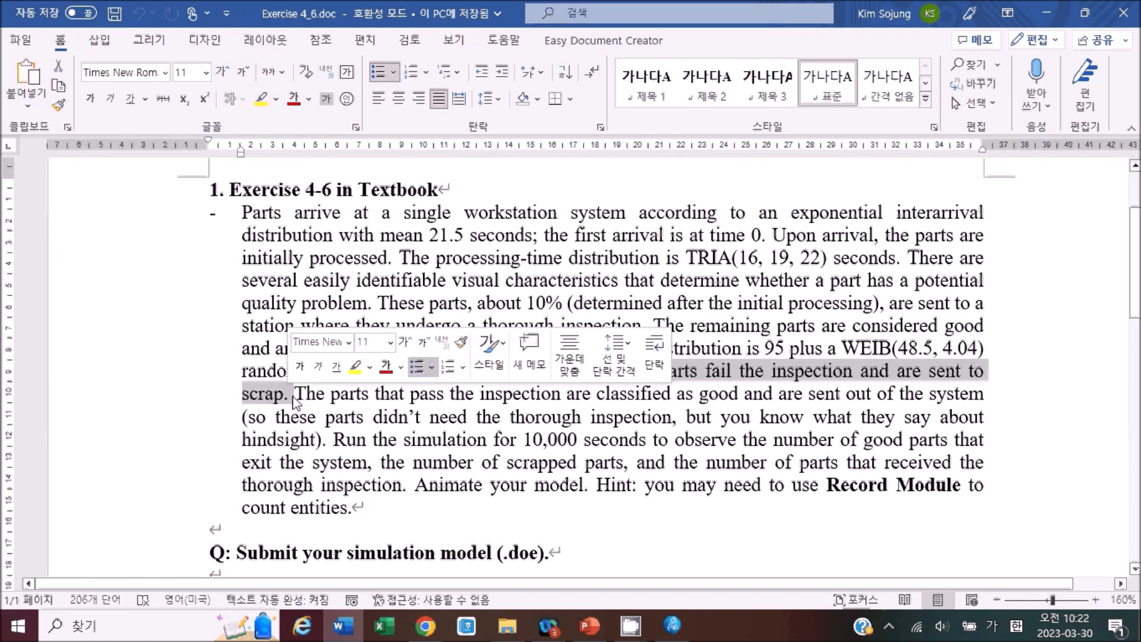
pyautogui.click(585, 415)
pyautogui.moveTo(543, 371); pyautogui.dragTo(658, 370)
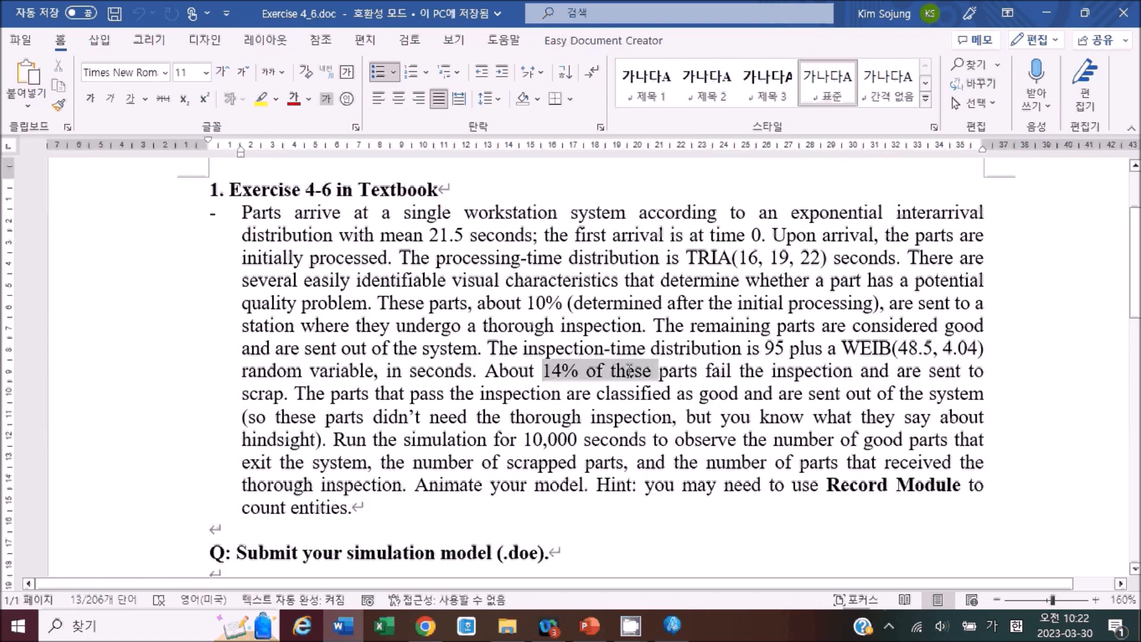
pyautogui.click(813, 416)
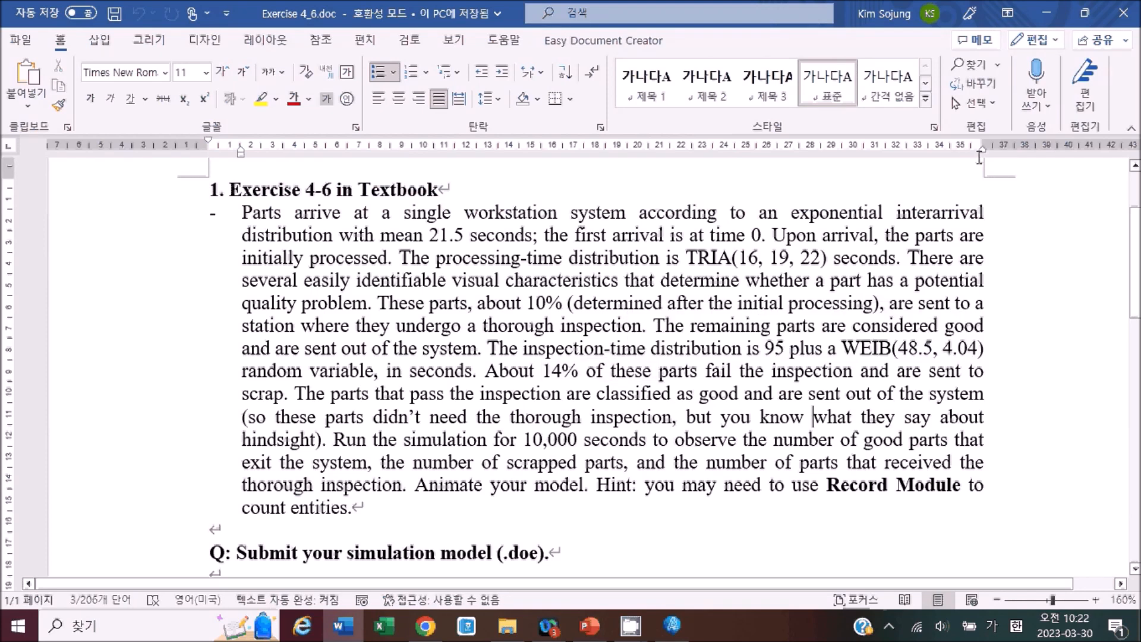
# Return to Arena and place a Decide module connected to the exit of Inspection Process, aligned with the other modules.
pyautogui.click(1052, 12)
pyautogui.click(597, 208)
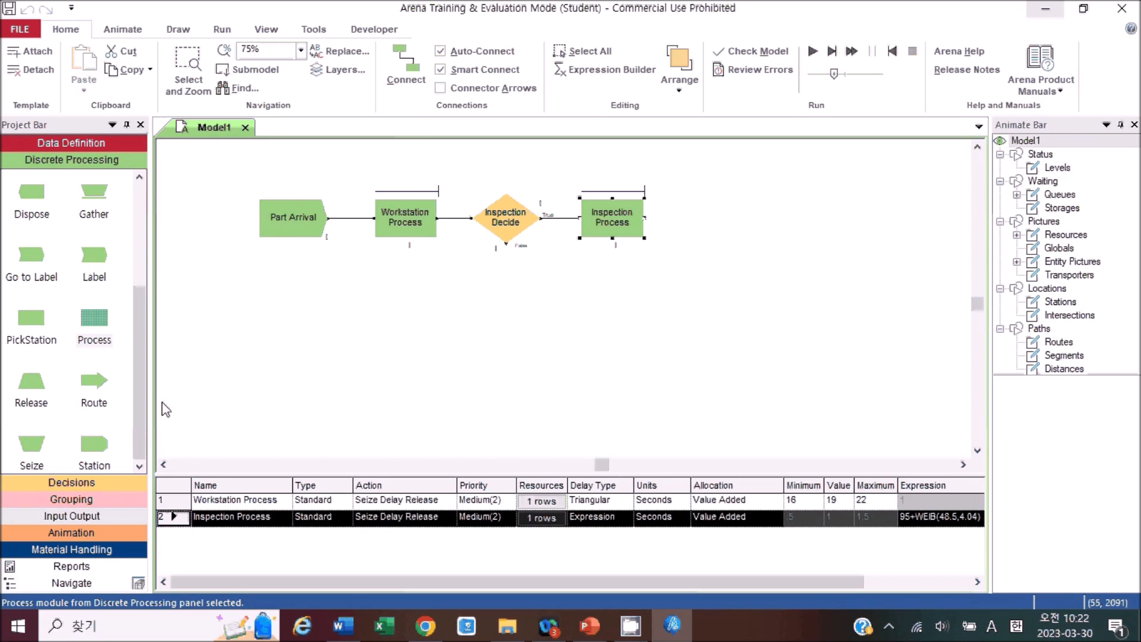
pyautogui.click(101, 483)
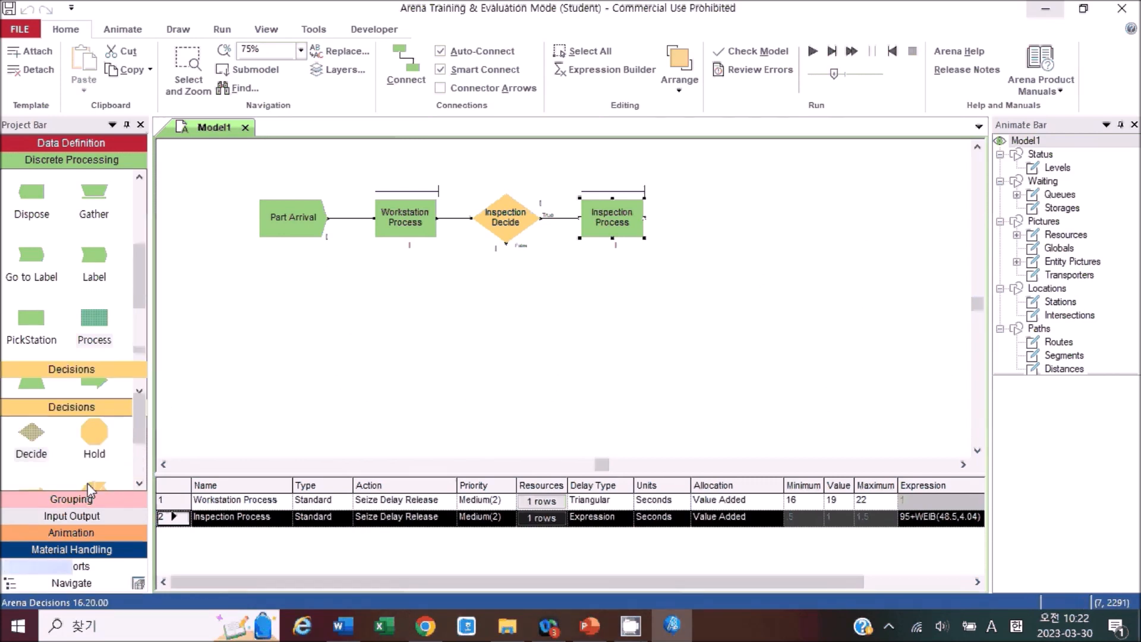
pyautogui.click(28, 214)
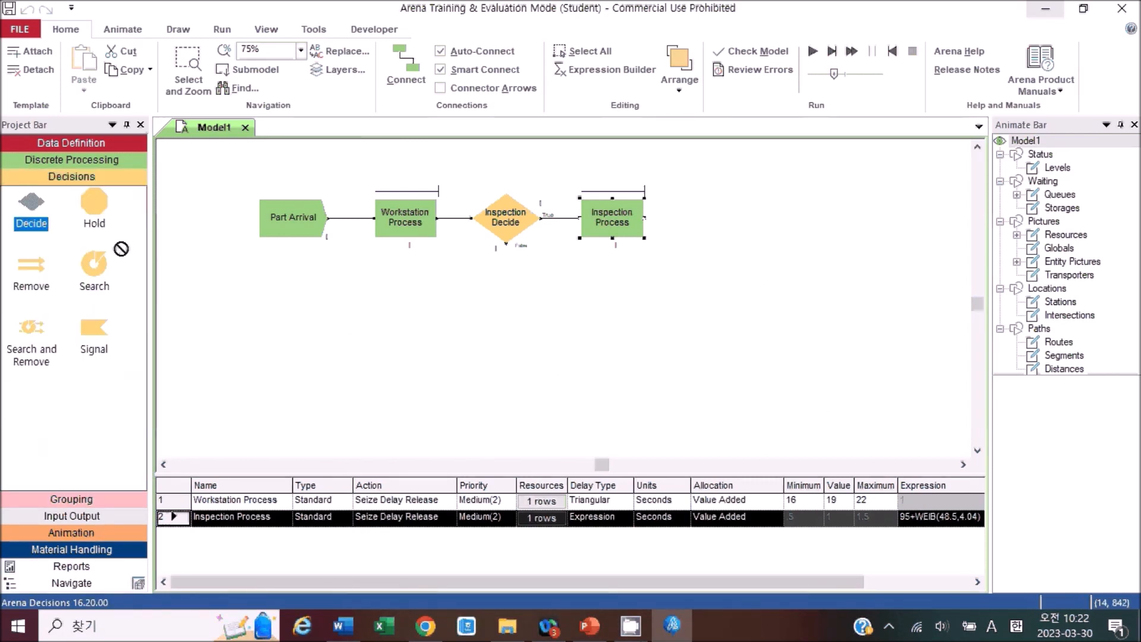
pyautogui.click(699, 218)
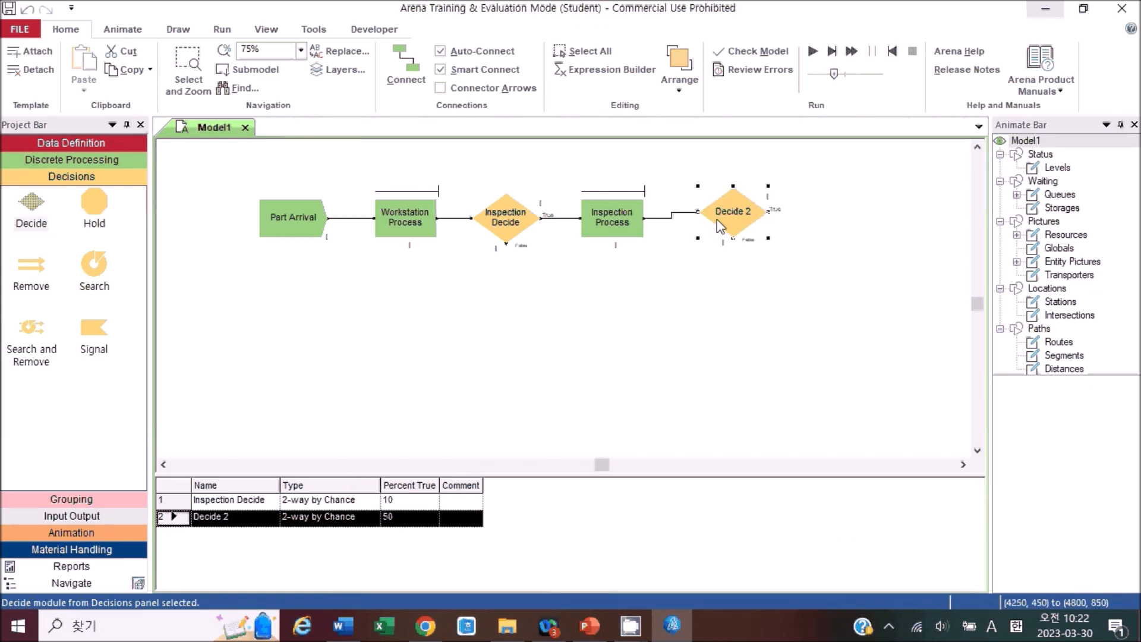
pyautogui.moveTo(718, 223); pyautogui.dragTo(704, 228)
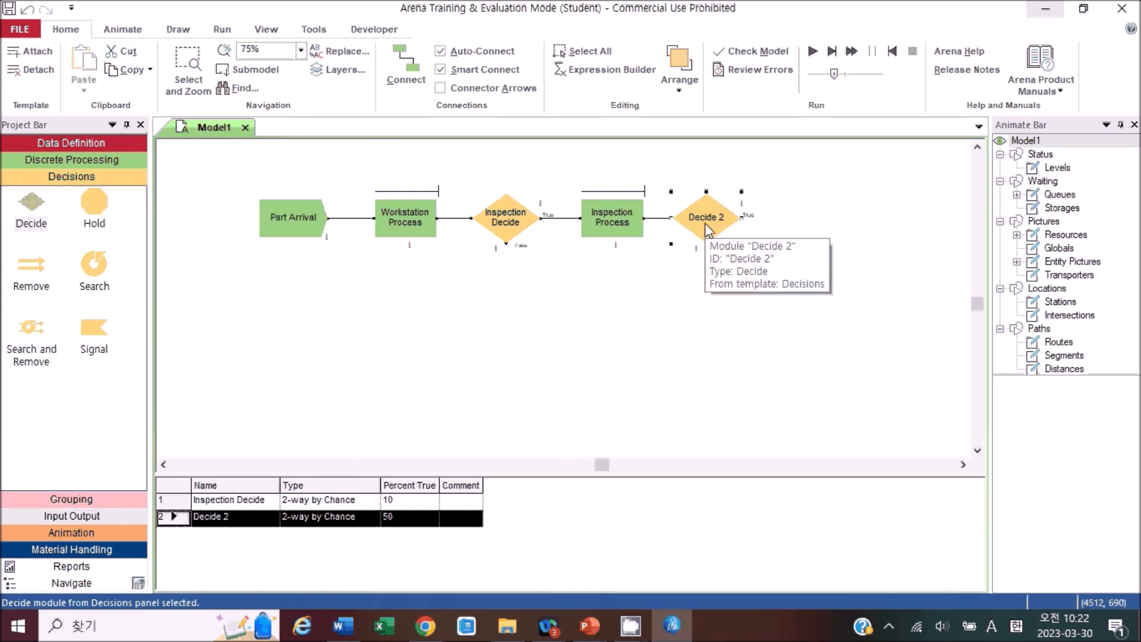
# Rename the new Decide module after Inspection Process as Scrap Decide.
pyautogui.doubleClick(735, 229)
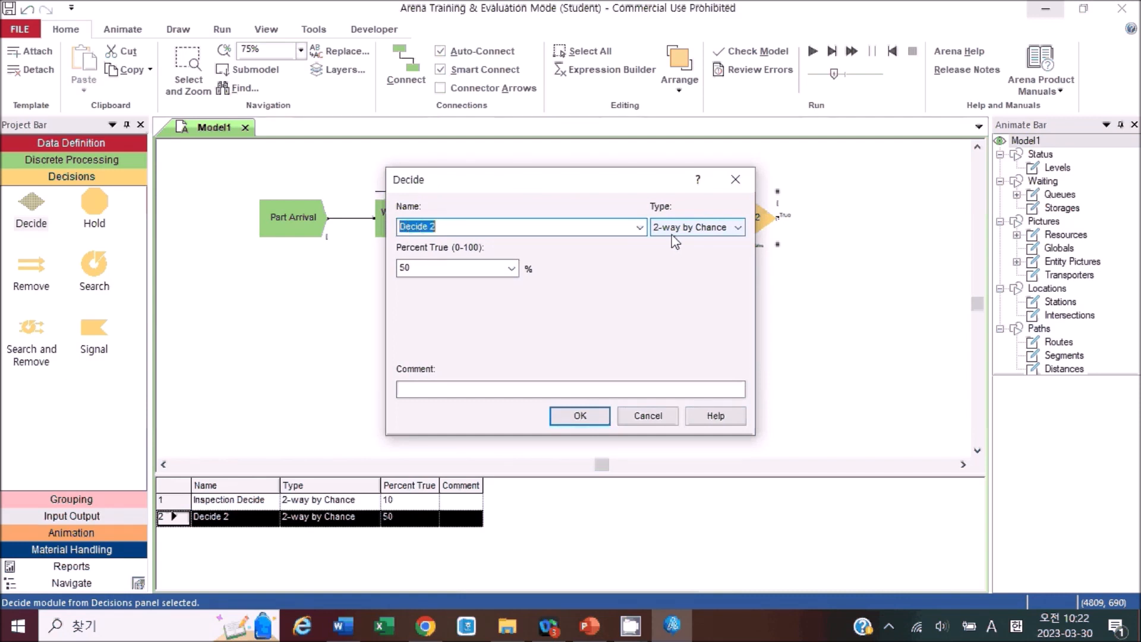
pyautogui.press('Left')
pyautogui.write('C')
pyautogui.press('BackSpace')
pyautogui.write('Scrap')
pyautogui.press('Right')
pyautogui.press('Right')
pyautogui.press('Right')
pyautogui.hotkey('shift', 'End')
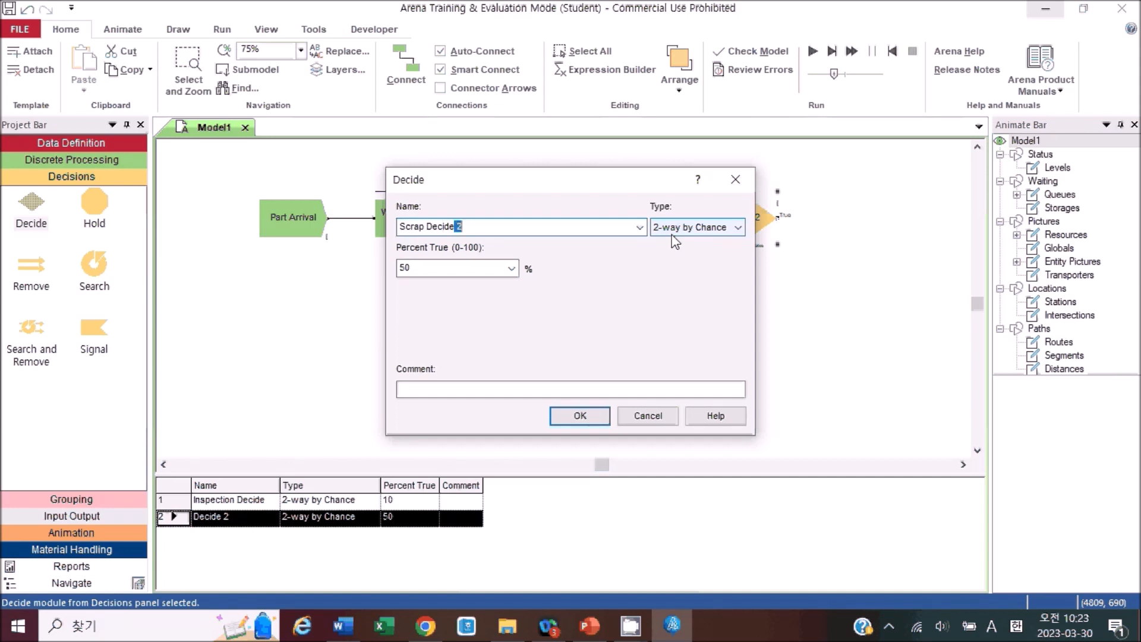
pyautogui.press('BackSpace')
# Set Scrap Decide's percent true to 14, confirm it, and move the module slightly closer to Inspection Process.
pyautogui.click(466, 267)
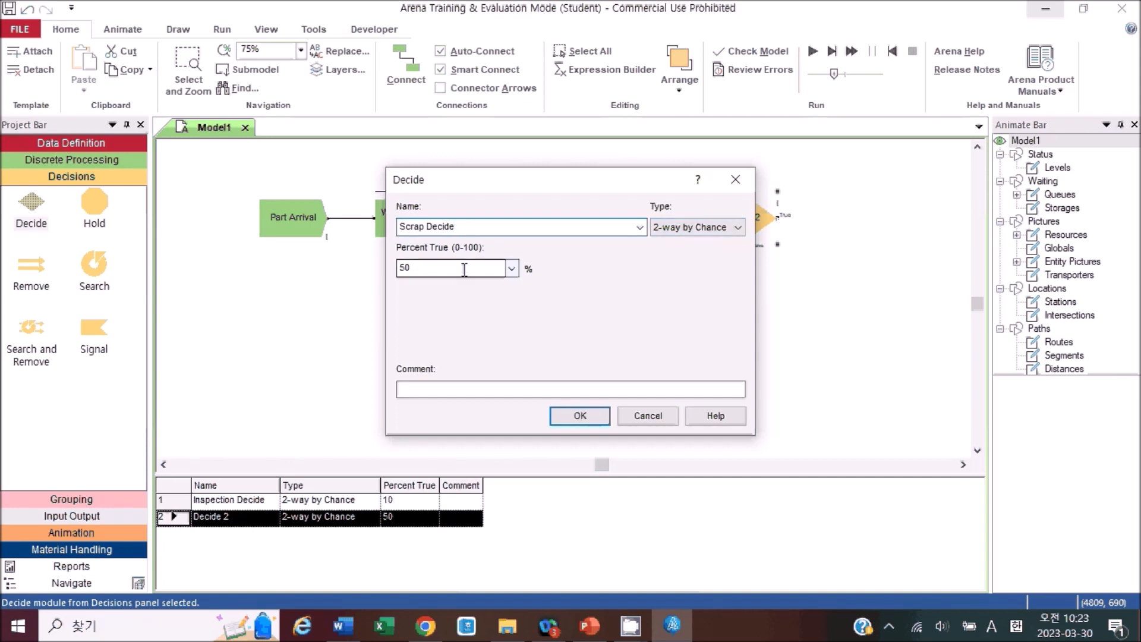
pyautogui.write('14')
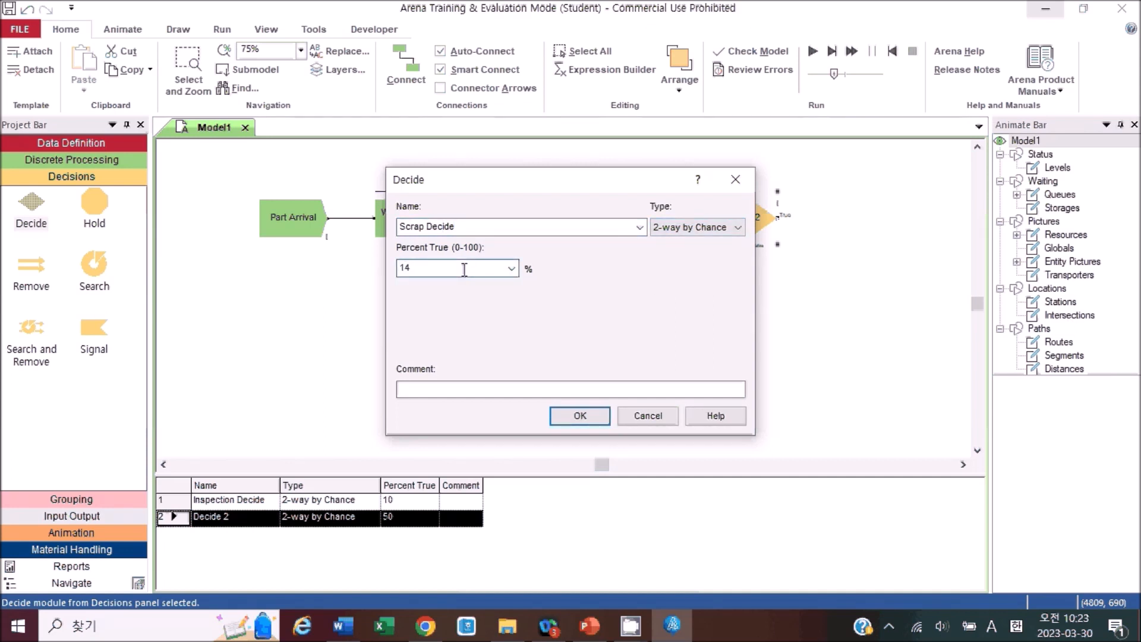
pyautogui.click(580, 415)
pyautogui.click(783, 276)
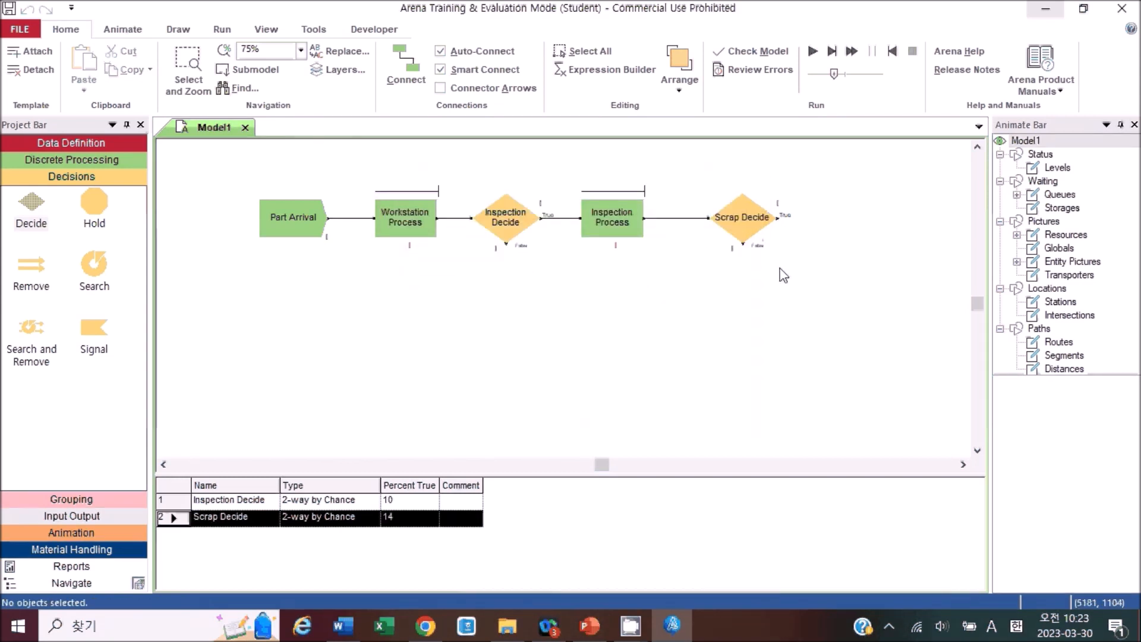
pyautogui.click(745, 228)
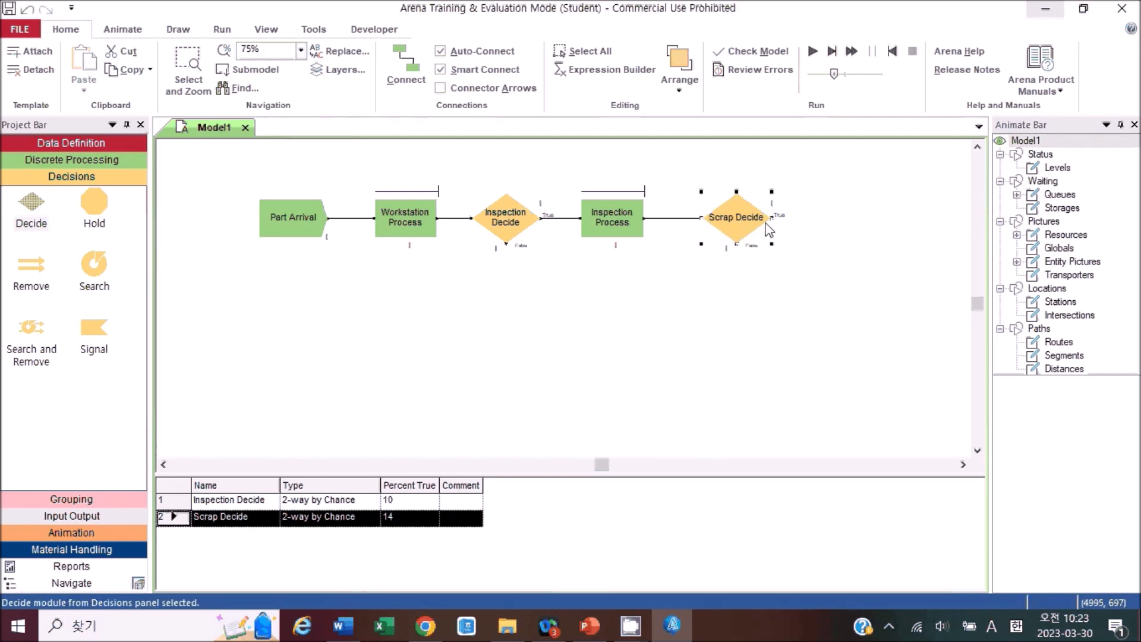
# Switch to the exercise text in Word, read how parts that pass the inspection are handled, and return to Arena.
pyautogui.click(343, 625)
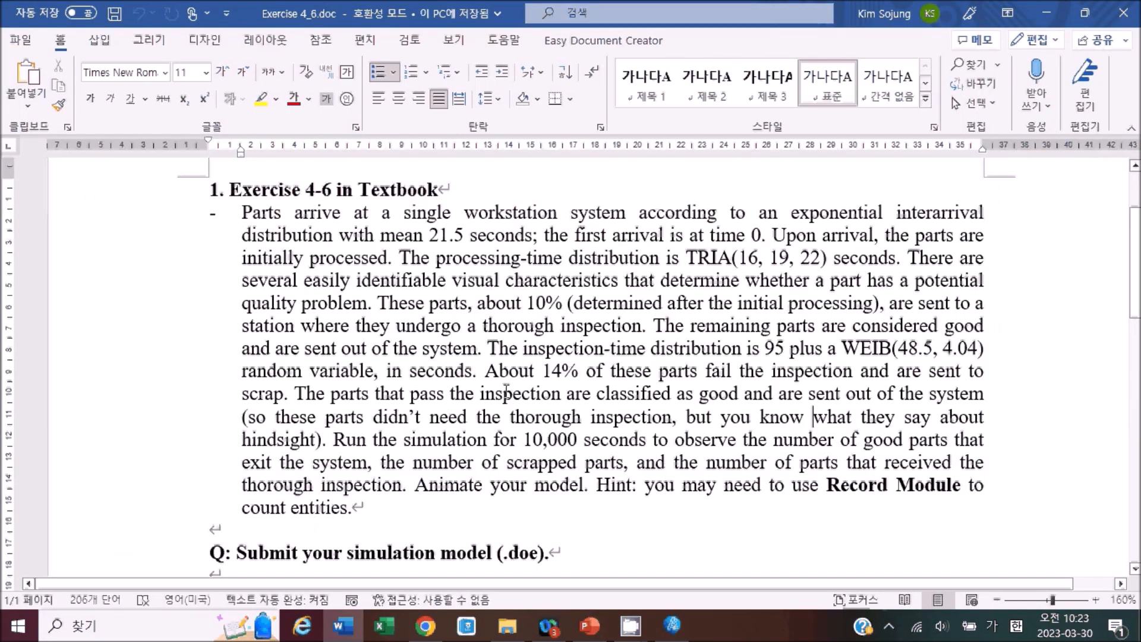
pyautogui.moveTo(317, 399); pyautogui.dragTo(562, 395)
pyautogui.moveTo(437, 394); pyautogui.dragTo(742, 394)
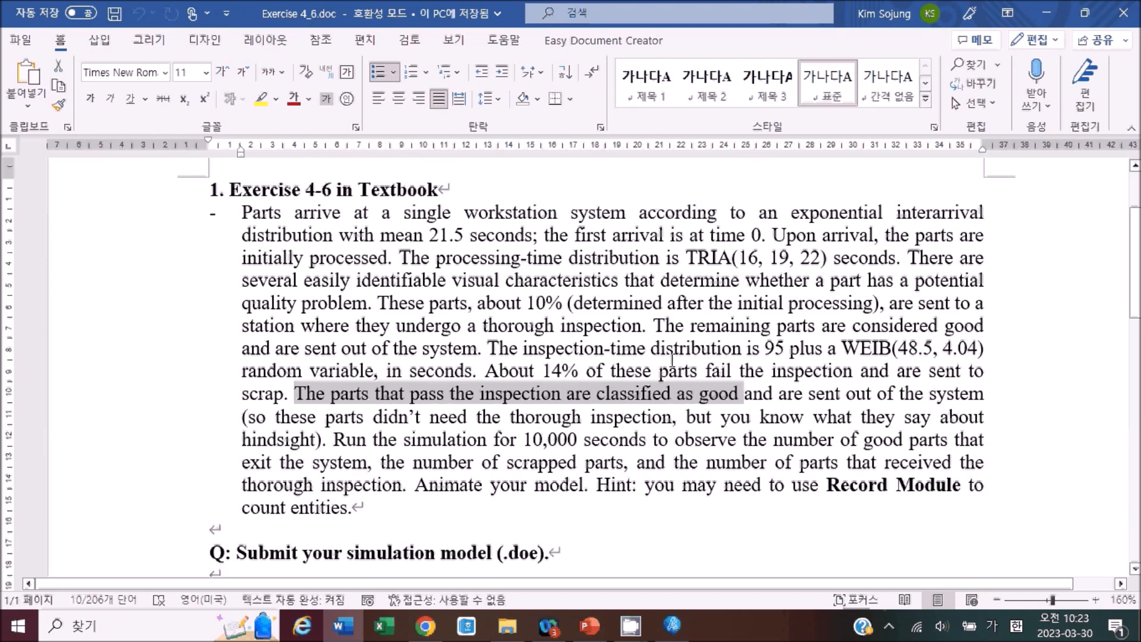
pyautogui.click(775, 403)
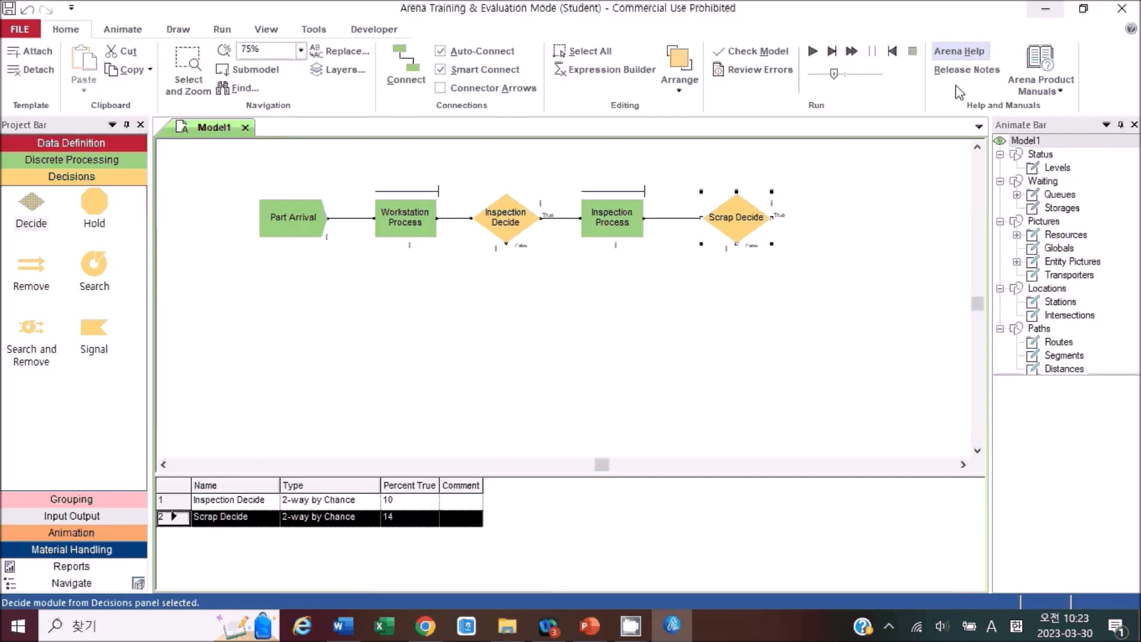
pyautogui.hotkey('alt', 'Tab')
# Add Dispose modules to Scrap Decide's True and False exits and connect Inspection Decide's False exit to the lower one.
pyautogui.click(69, 160)
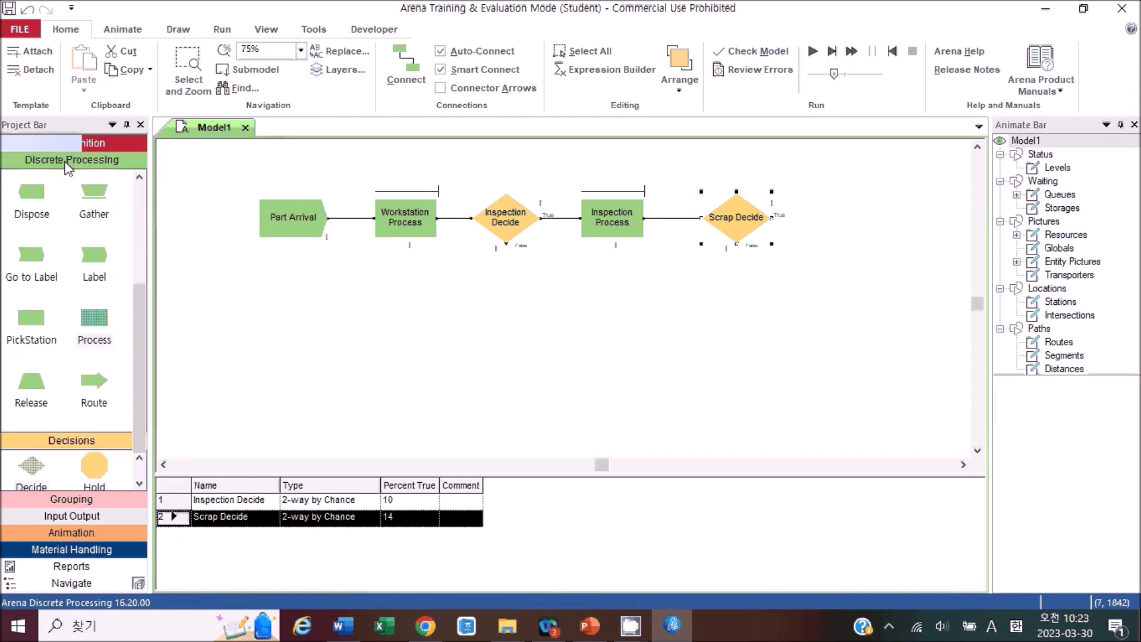
pyautogui.moveTo(36, 193); pyautogui.dragTo(835, 217)
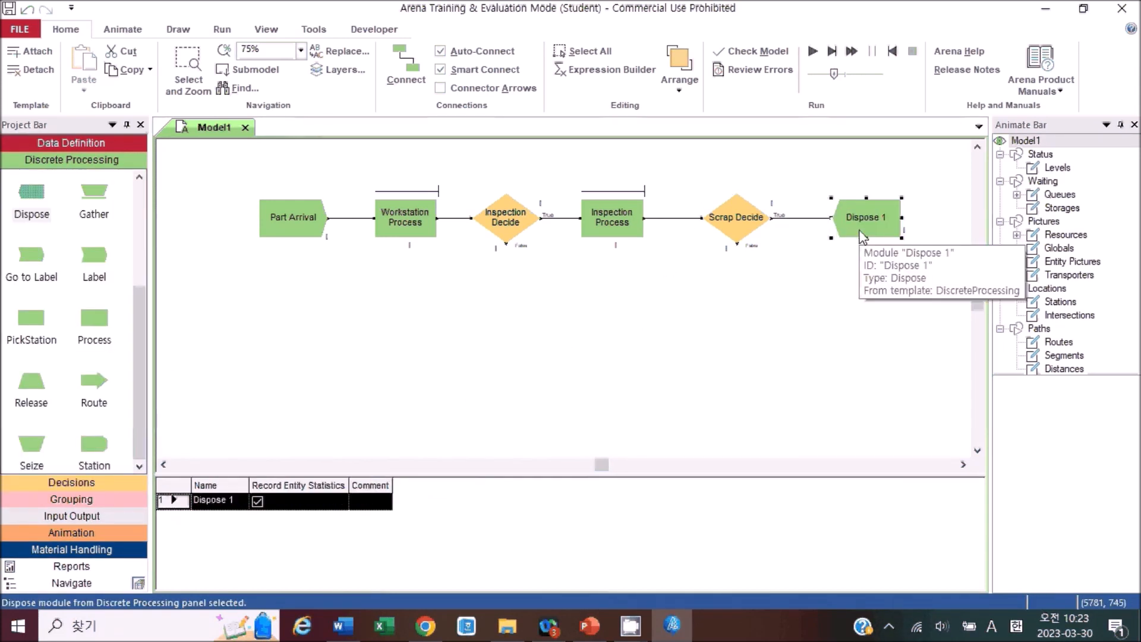
pyautogui.click(750, 221)
pyautogui.moveTo(34, 201); pyautogui.dragTo(846, 284)
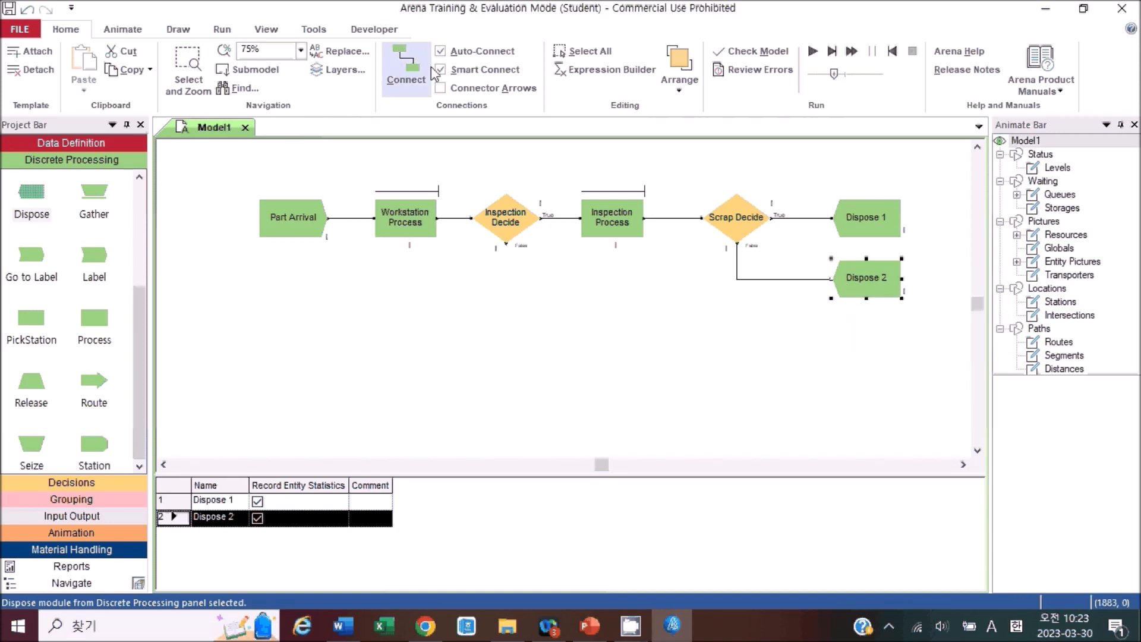
pyautogui.click(419, 56)
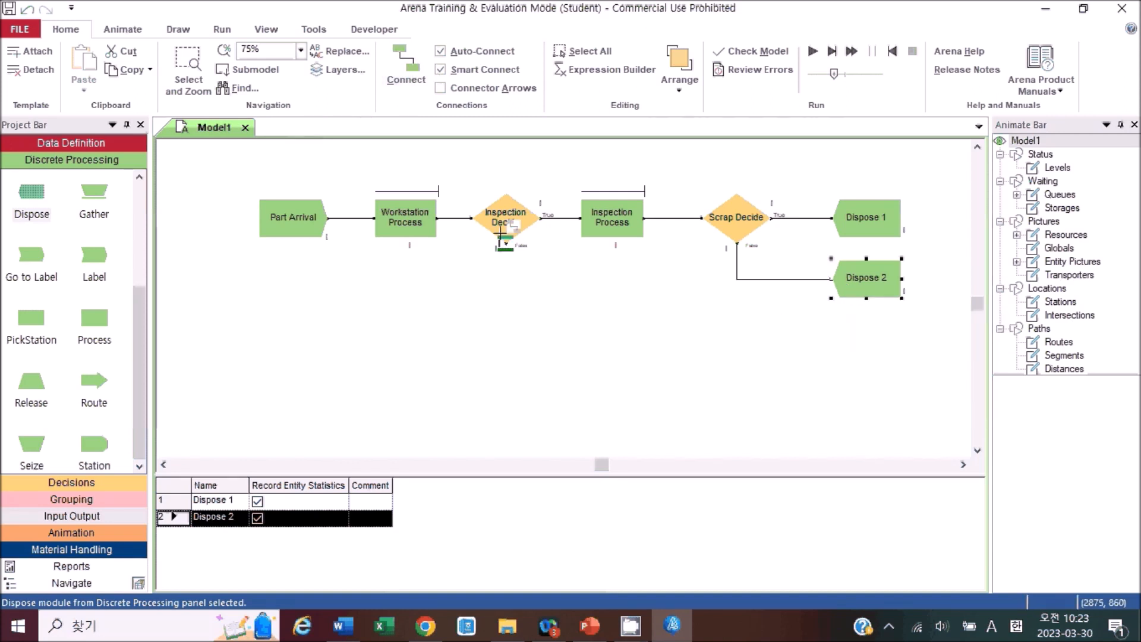
pyautogui.click(862, 287)
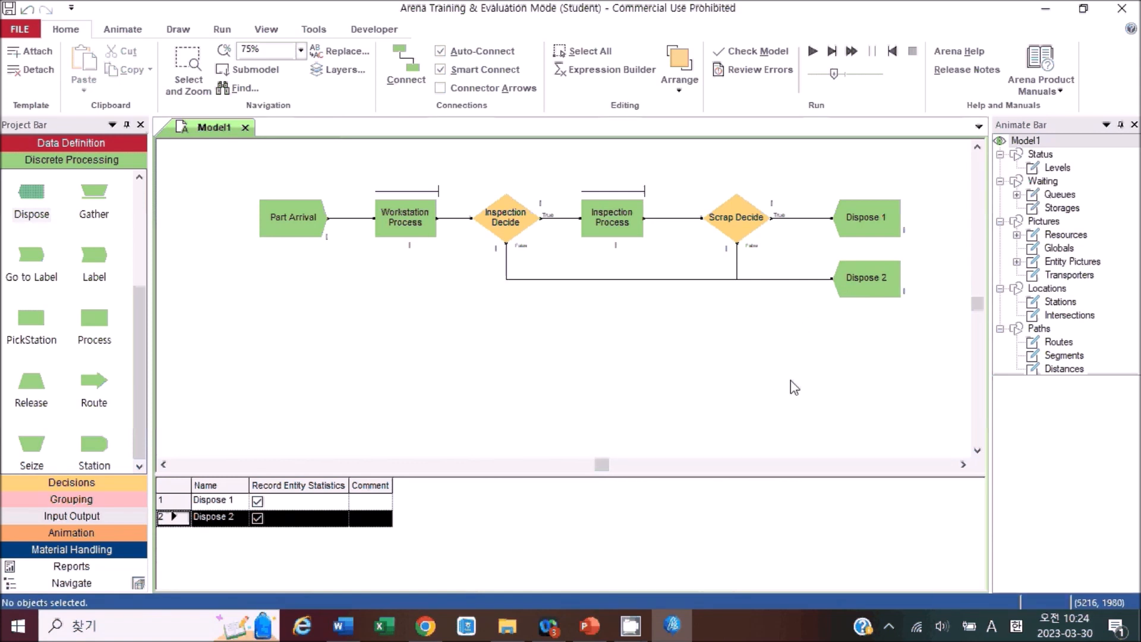
# Check the exercise text in Word for the required simulation run length and return to Arena.
pyautogui.click(346, 626)
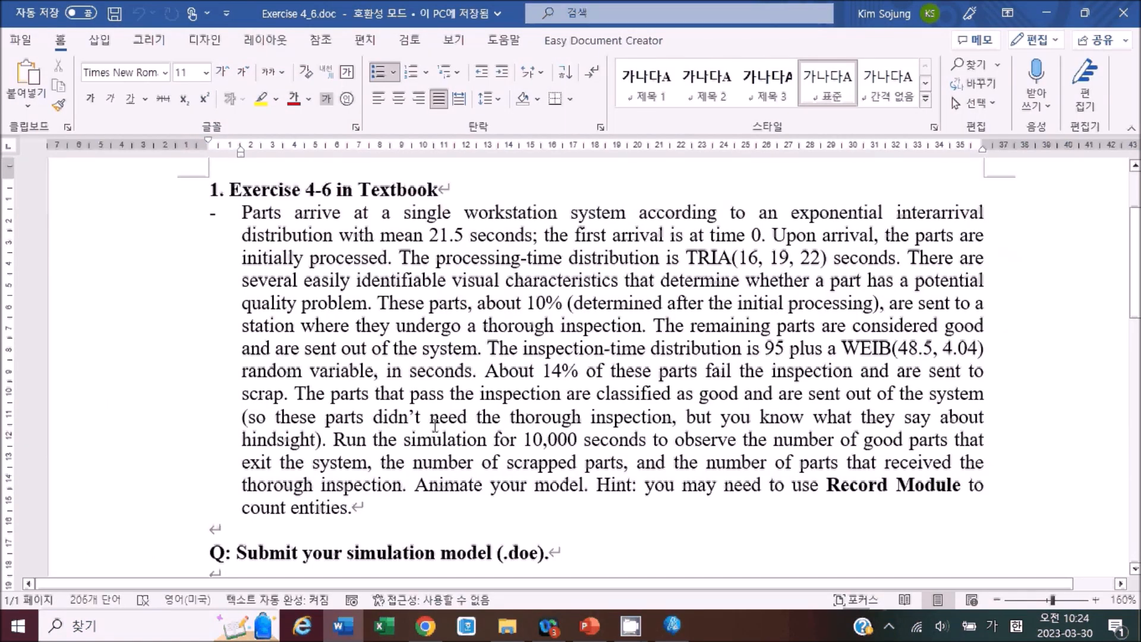
pyautogui.moveTo(333, 440); pyautogui.dragTo(585, 442)
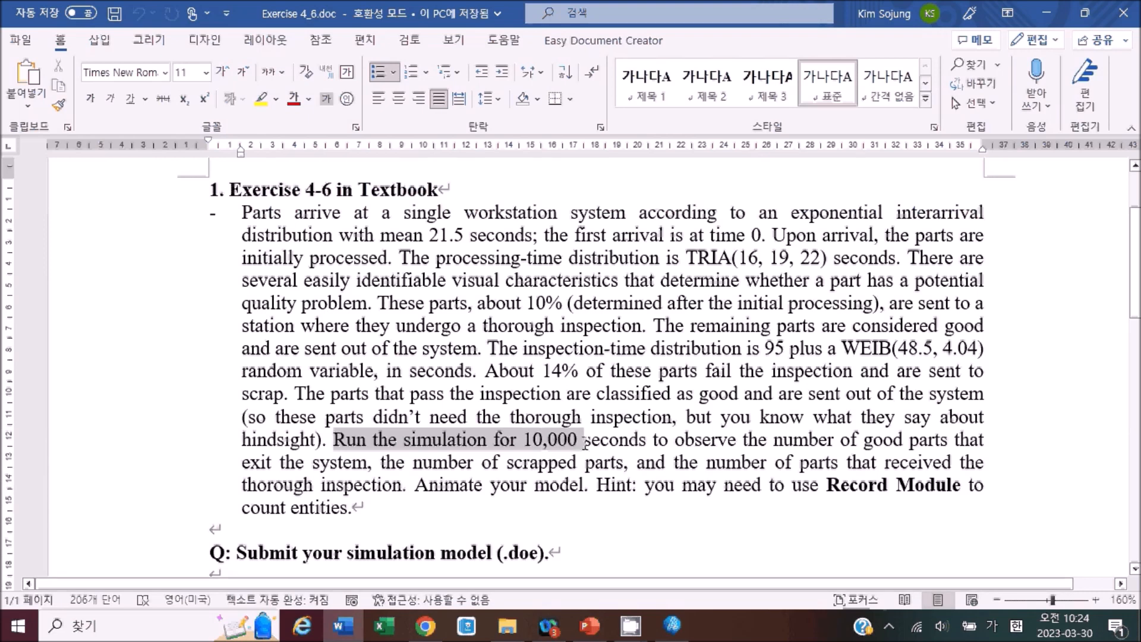
pyautogui.click(1047, 13)
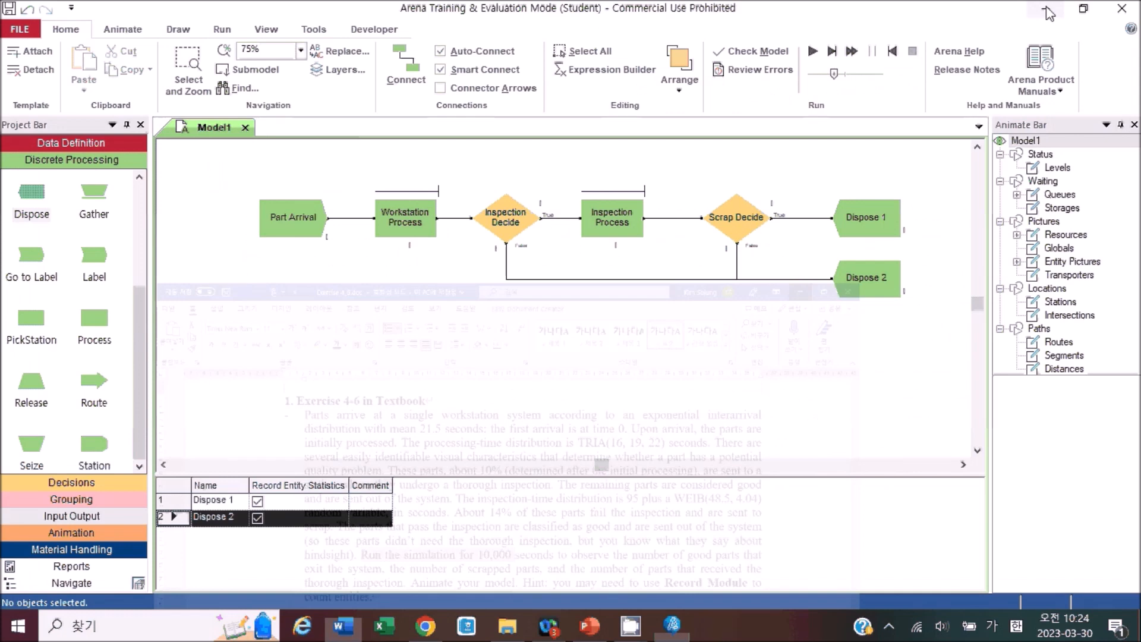
# Set the replication length to 10000 seconds in the run setup's replication parameters and confirm.
pyautogui.click(223, 31)
pyautogui.click(545, 85)
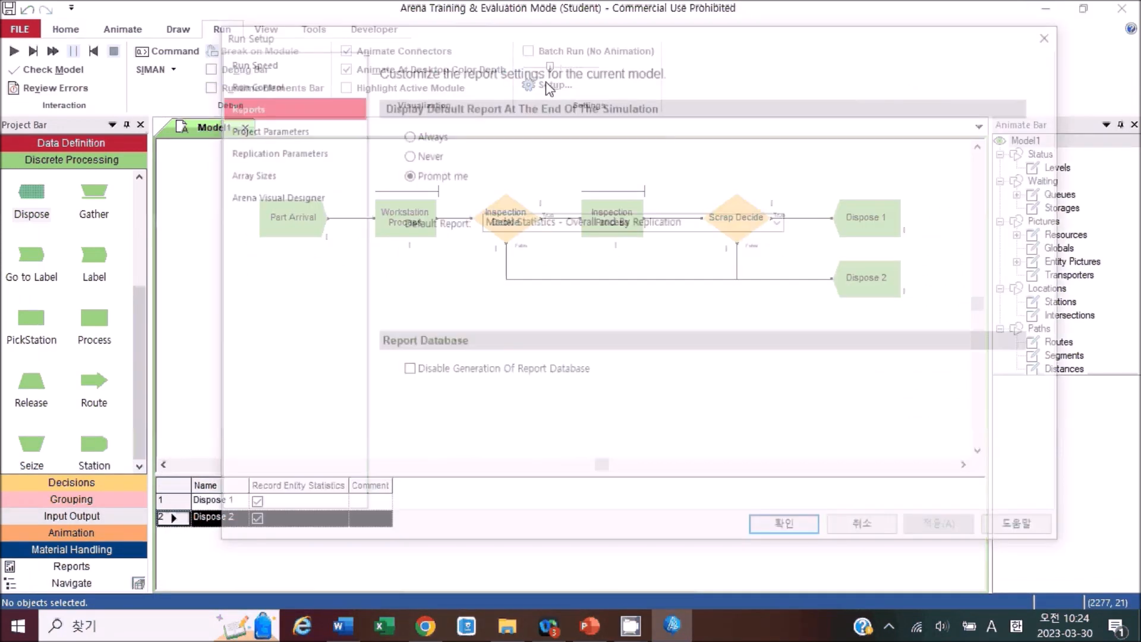
pyautogui.click(276, 152)
pyautogui.click(559, 175)
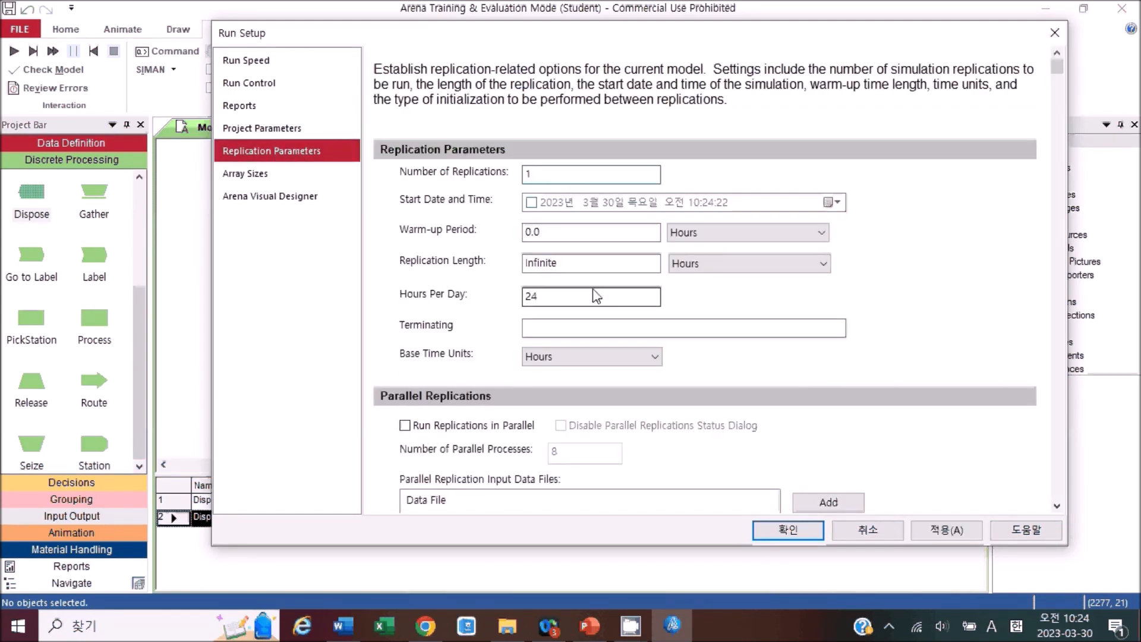
pyautogui.doubleClick(590, 261)
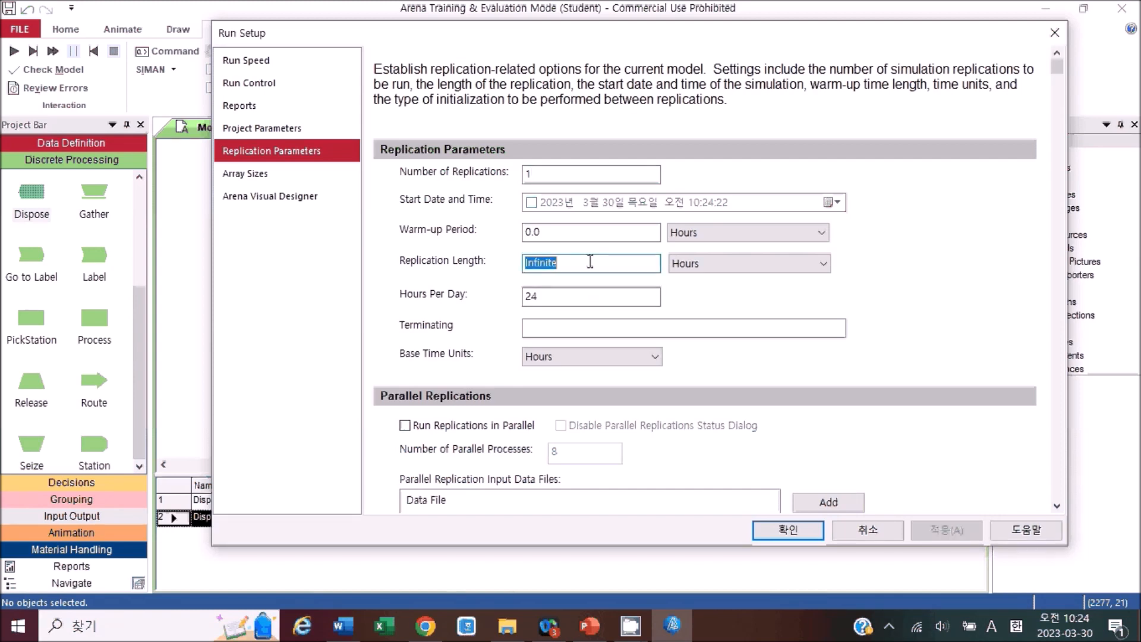
pyautogui.write('10000')
pyautogui.click(716, 265)
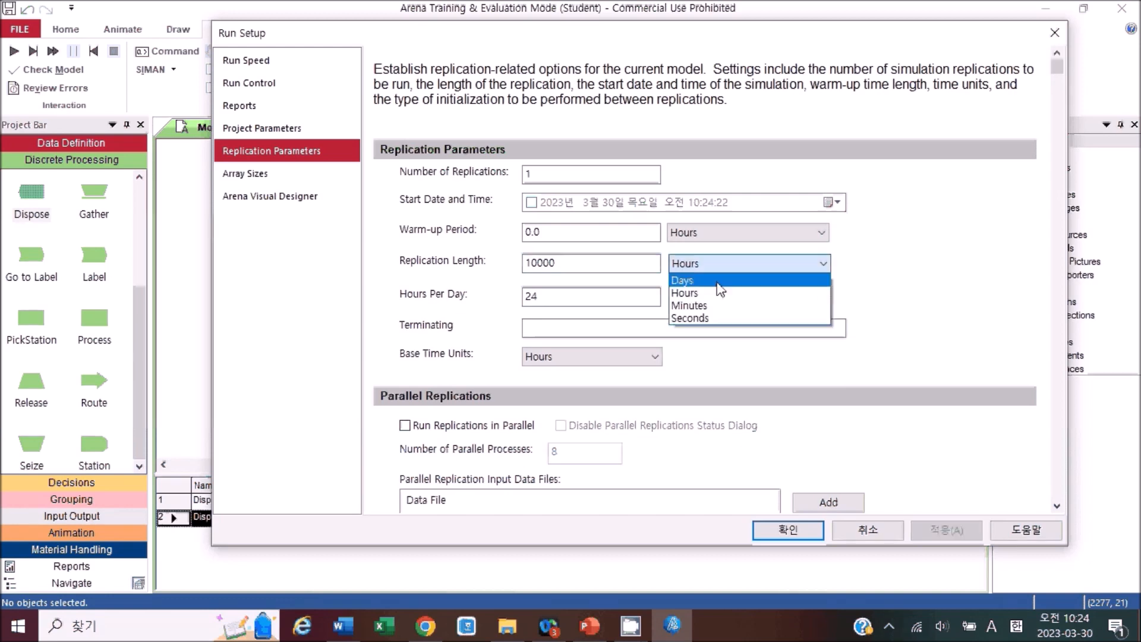
pyautogui.click(713, 319)
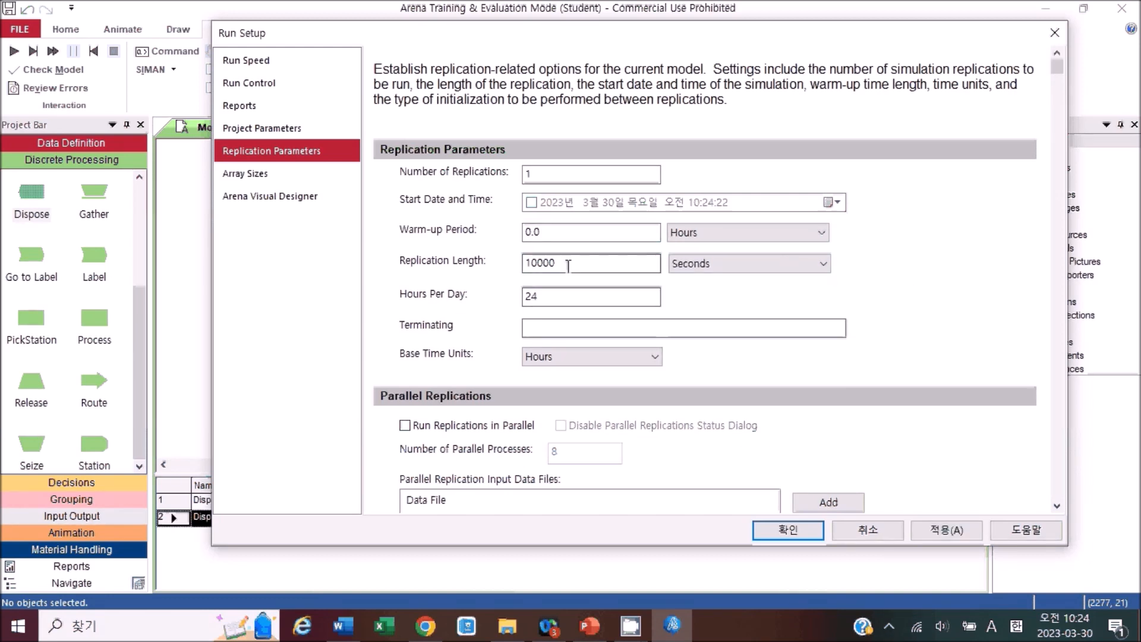
pyautogui.click(787, 531)
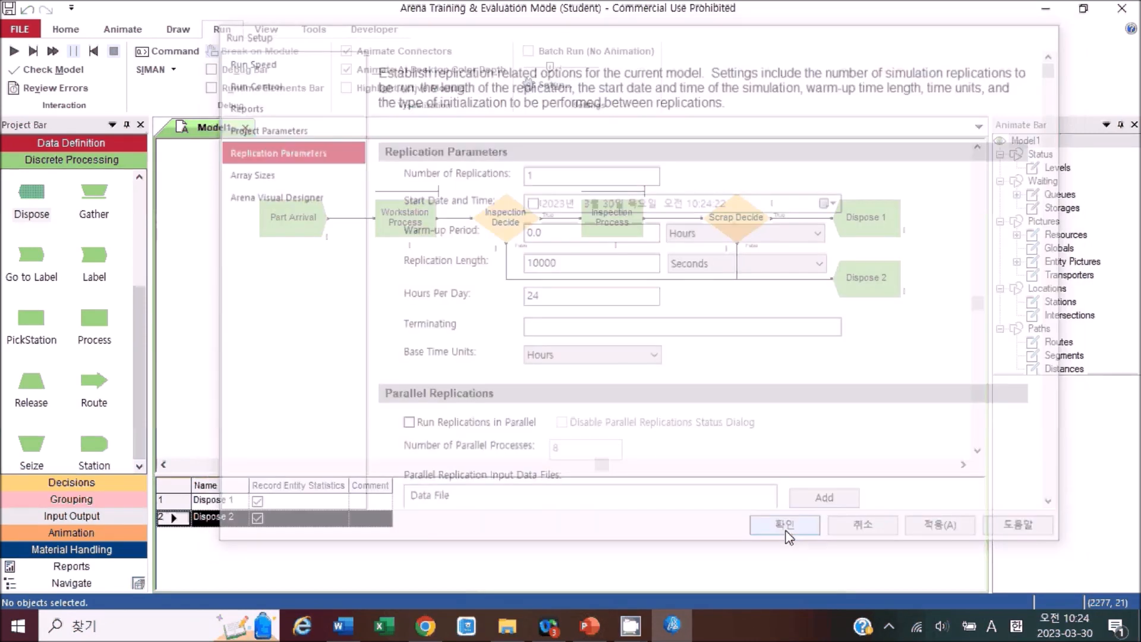
# Read in the Word exercise text which part counts must be observed and return to Arena.
pyautogui.moveTo(344, 625)
pyautogui.click(325, 581)
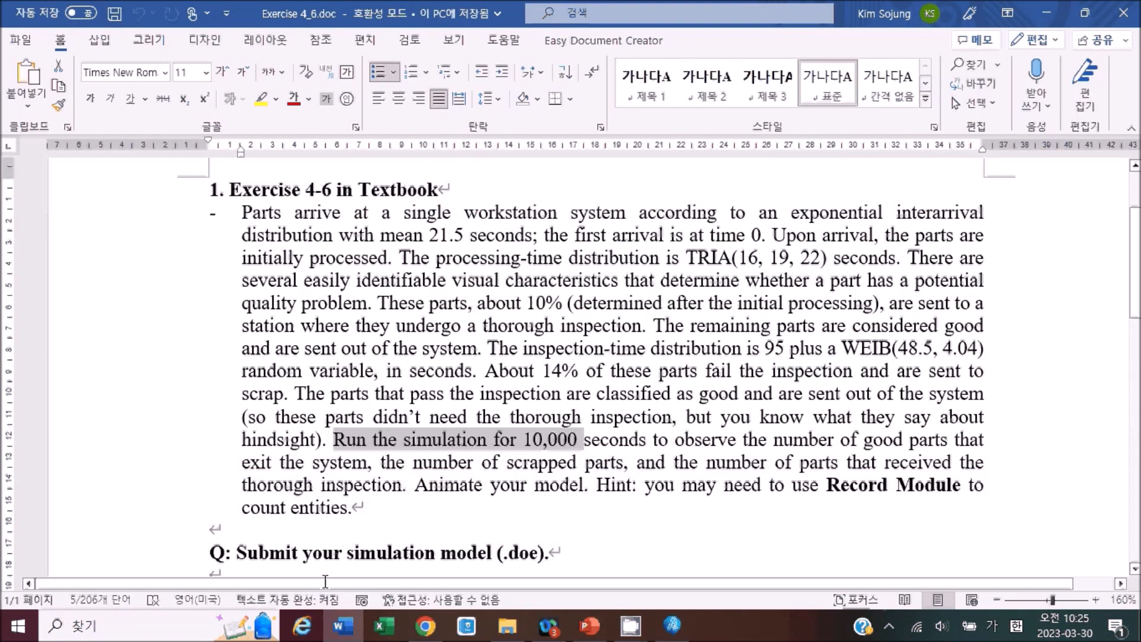
pyautogui.click(706, 484)
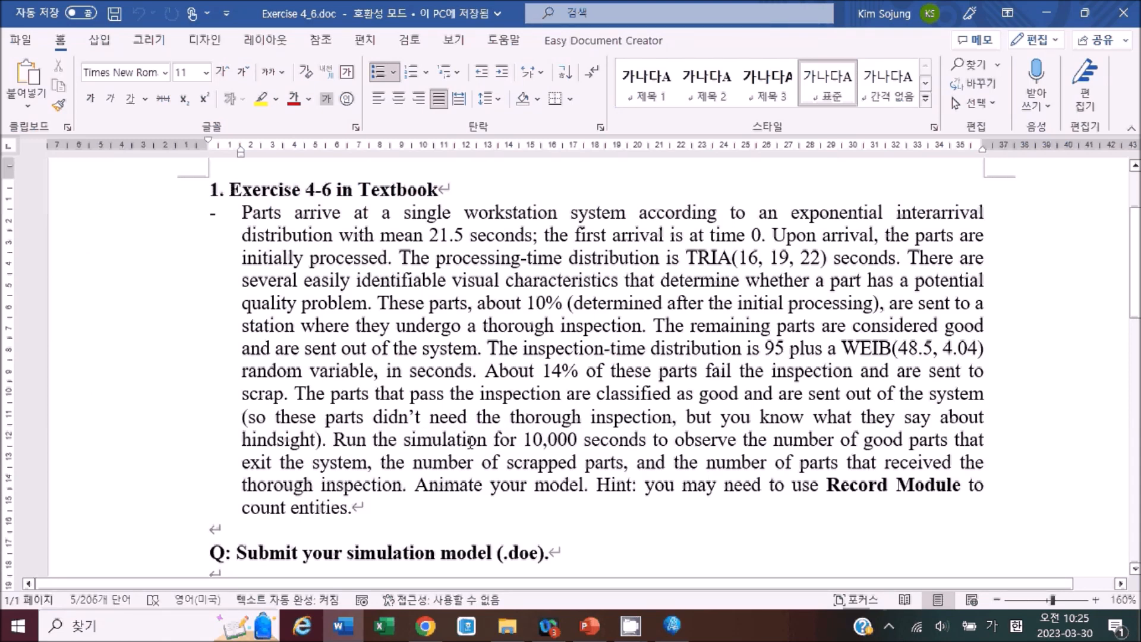
pyautogui.moveTo(470, 441); pyautogui.dragTo(654, 441)
pyautogui.click(664, 440)
pyautogui.moveTo(654, 440); pyautogui.dragTo(432, 462)
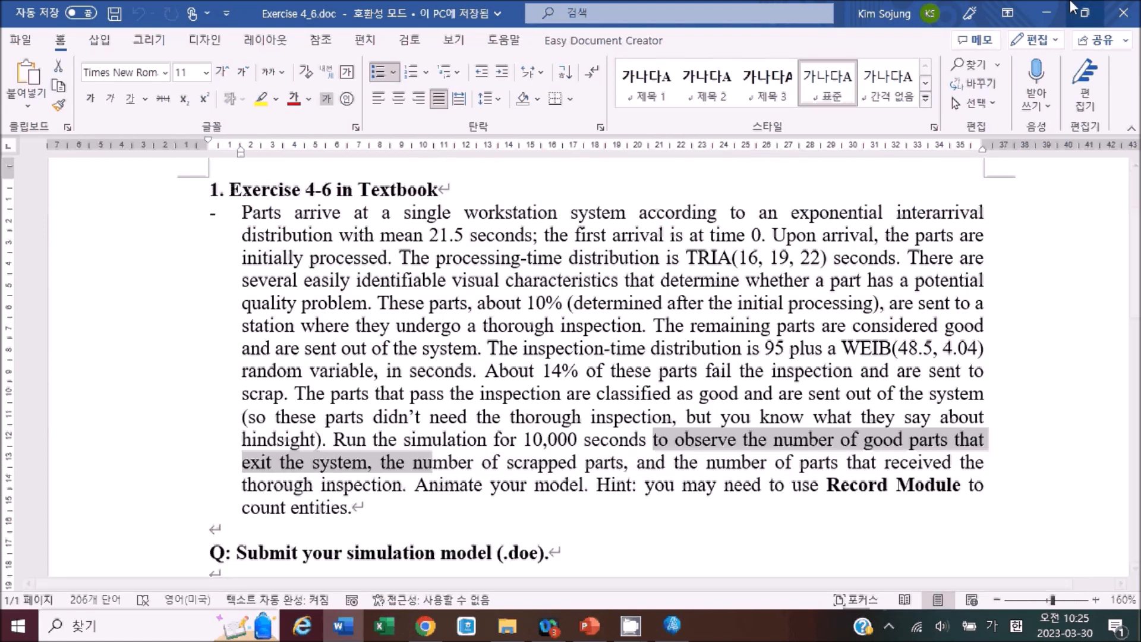
pyautogui.click(561, 485)
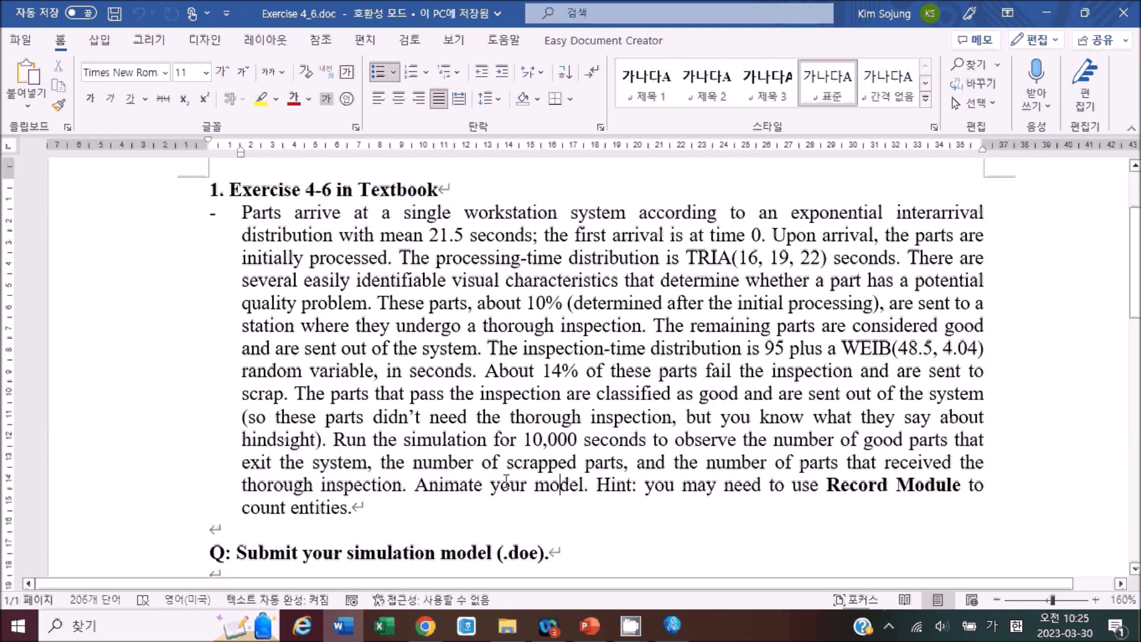
pyautogui.moveTo(678, 443); pyautogui.dragTo(324, 488)
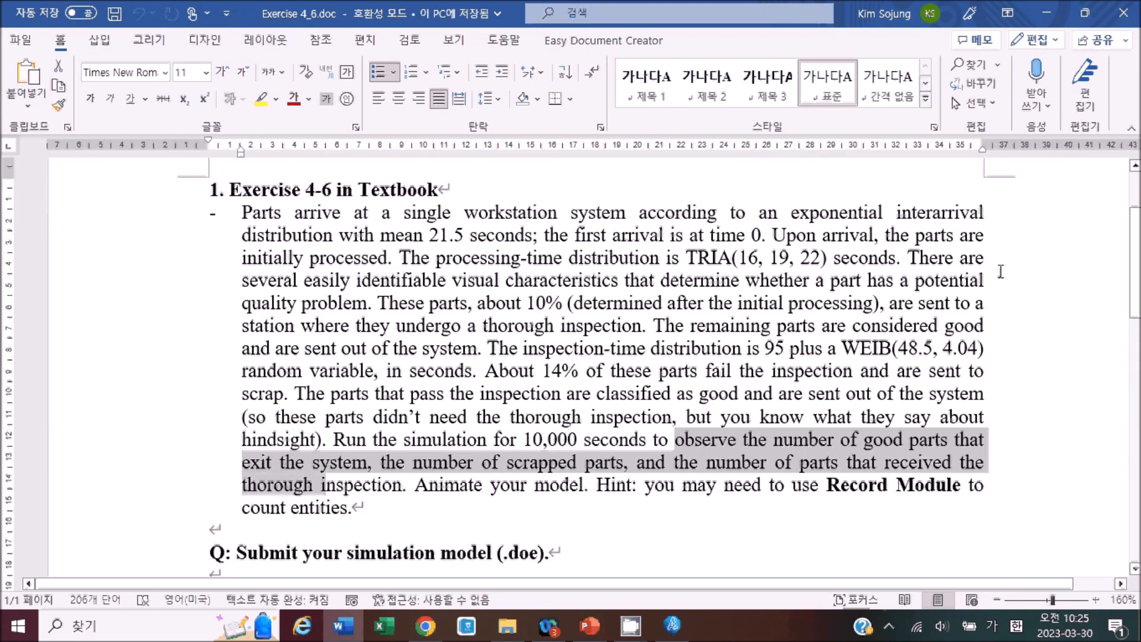
pyautogui.click(1047, 10)
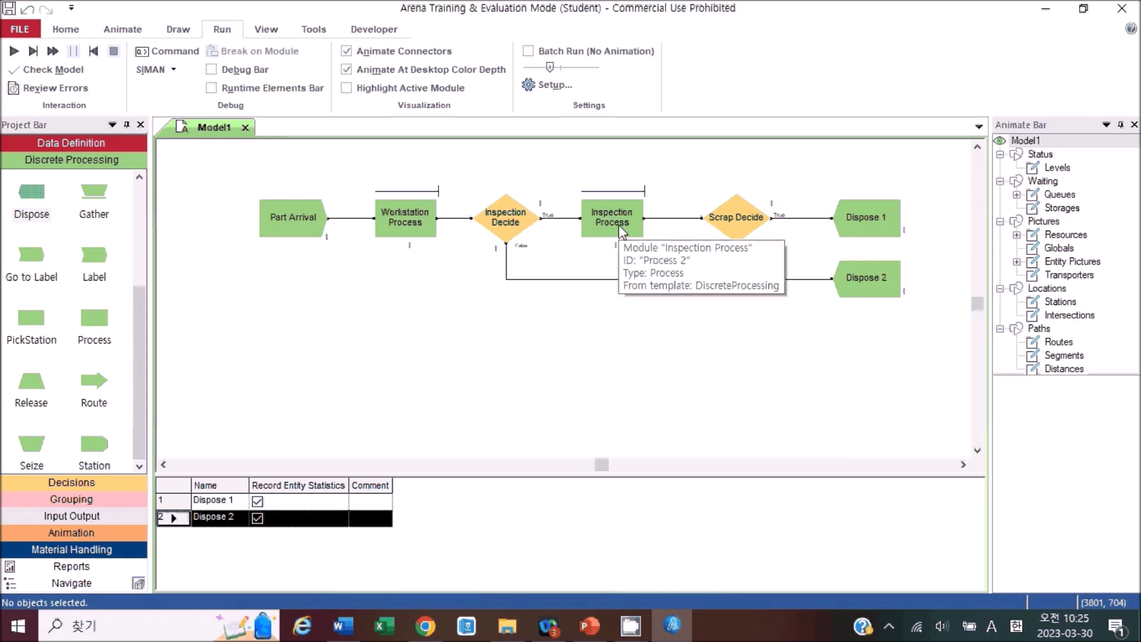
# Move Scrap Decide closer to the Dispose modules and insert a Record module between Inspection Process and Scrap Decide.
pyautogui.click(736, 228)
pyautogui.moveTo(733, 223); pyautogui.dragTo(758, 220)
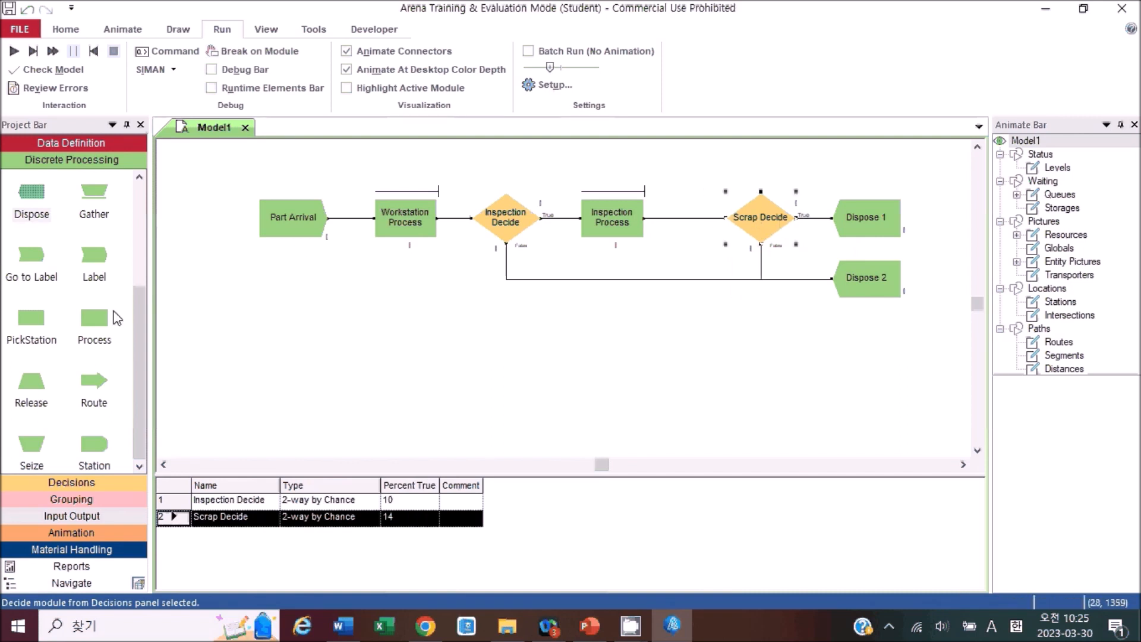
pyautogui.moveTo(134, 411)
pyautogui.mouseDown()
pyautogui.moveTo(134, 282)
pyautogui.moveTo(142, 415)
pyautogui.mouseUp()
pyautogui.click(88, 516)
pyautogui.scroll(-1, 142, 380)
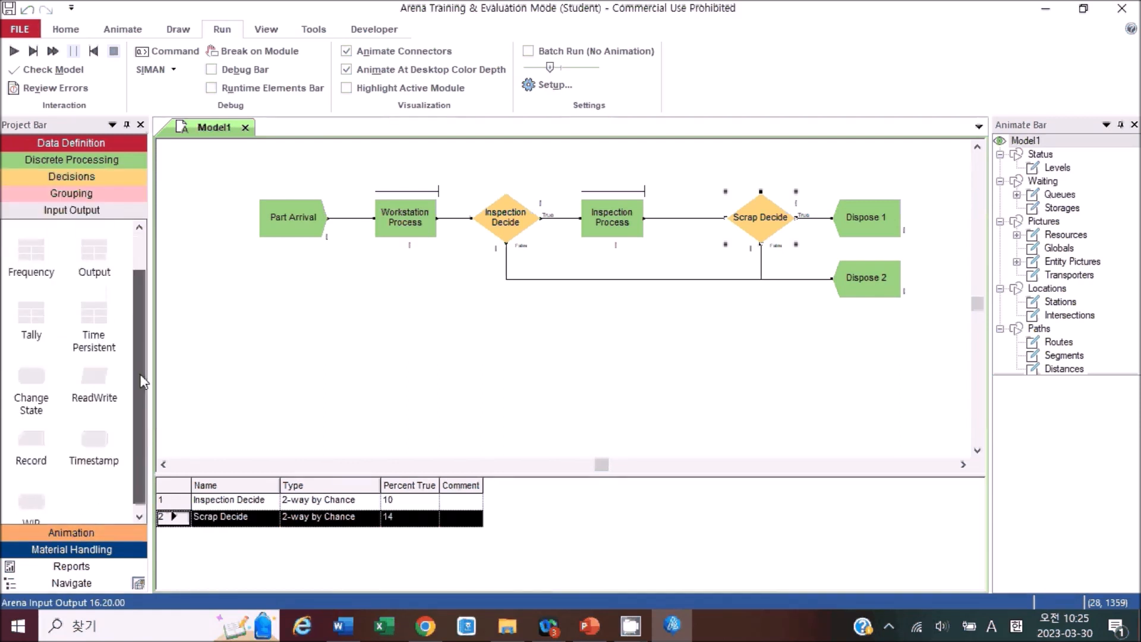
pyautogui.scroll(-1, 142, 380)
pyautogui.click(31, 433)
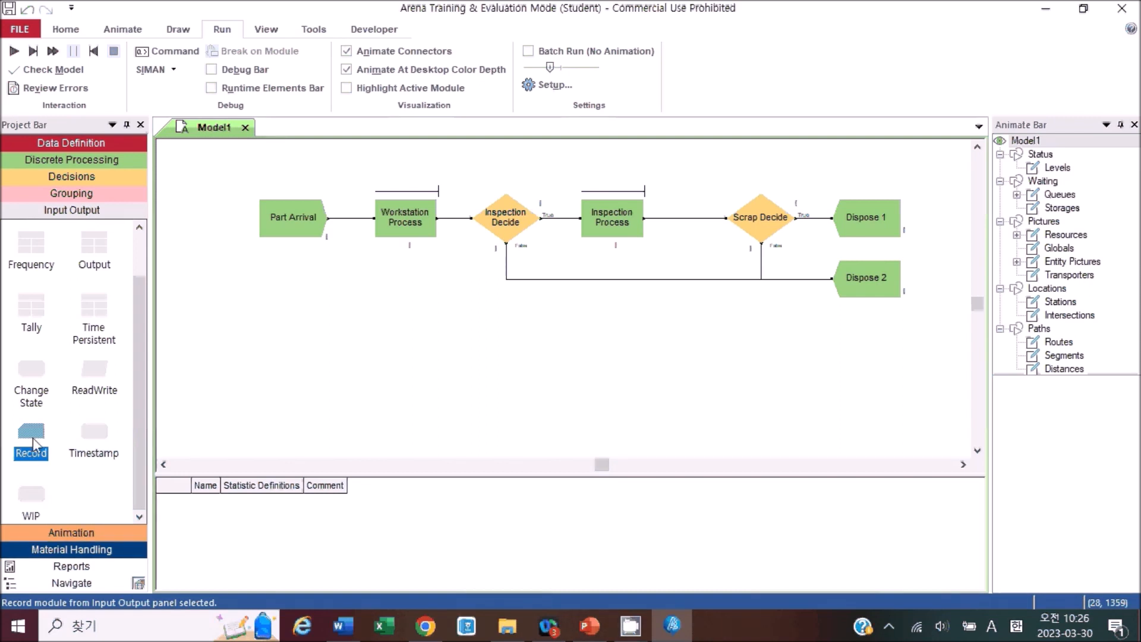
pyautogui.moveTo(33, 443); pyautogui.dragTo(655, 219)
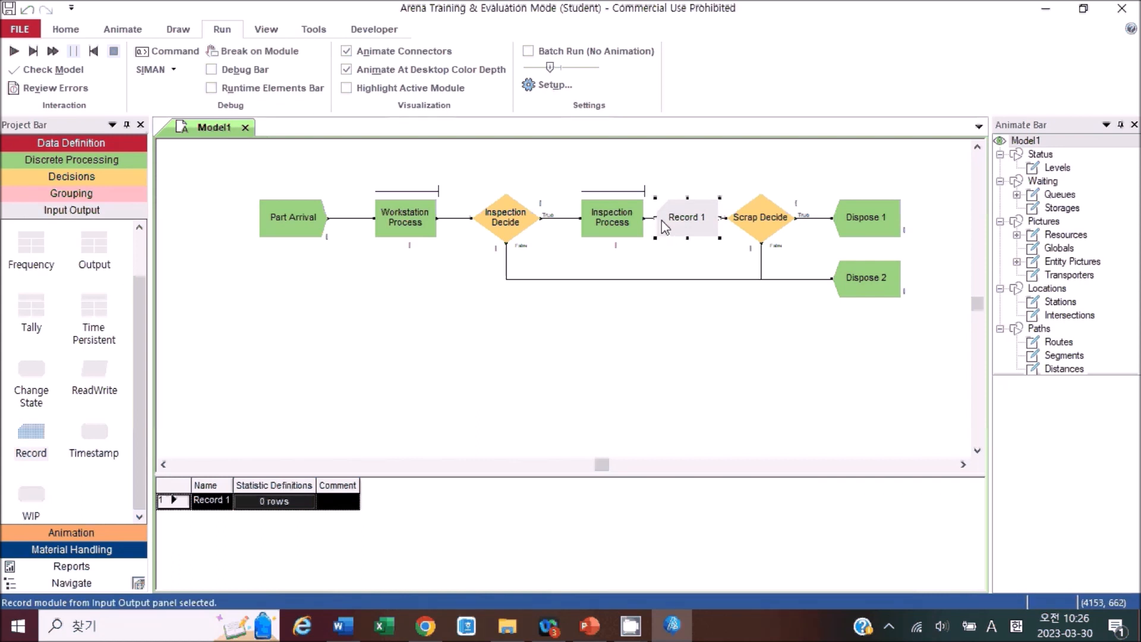
# Shift Inspection Process and the Record module toward Inspection Decide to even the spacing, and select the Record module.
pyautogui.moveTo(625, 229); pyautogui.dragTo(612, 226)
pyautogui.click(679, 220)
pyautogui.moveTo(679, 220); pyautogui.dragTo(657, 220)
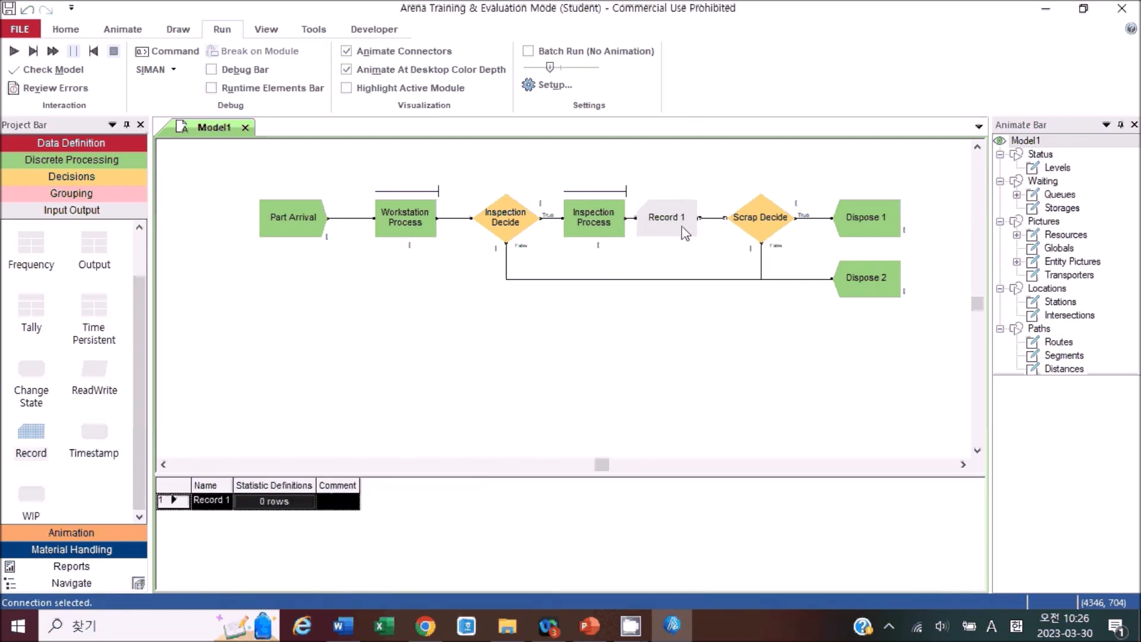
pyautogui.click(753, 219)
pyautogui.click(672, 231)
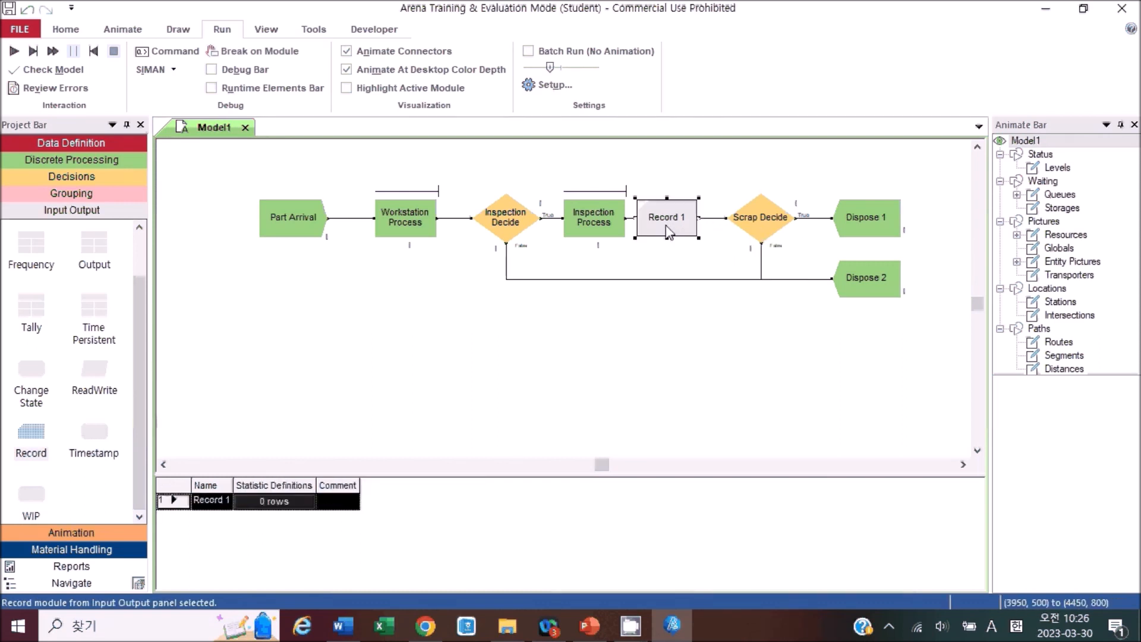
# Nudge the Record module slightly toward Scrap Decide and rename it Inspection Part Record.
pyautogui.moveTo(668, 225); pyautogui.dragTo(674, 225)
pyautogui.click(673, 320)
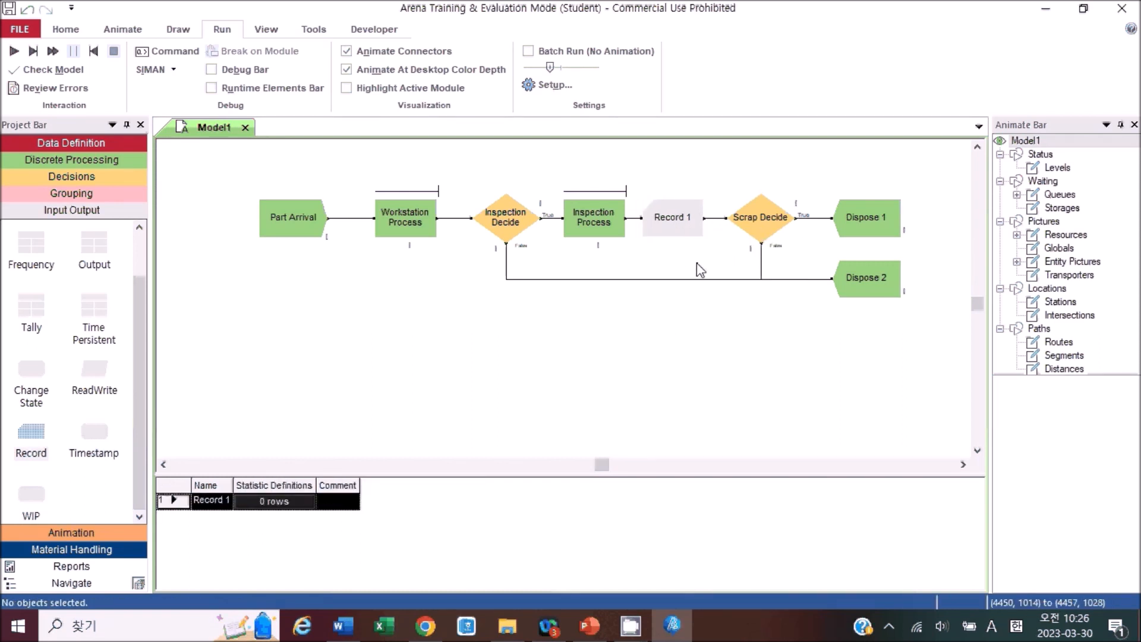
pyautogui.doubleClick(661, 229)
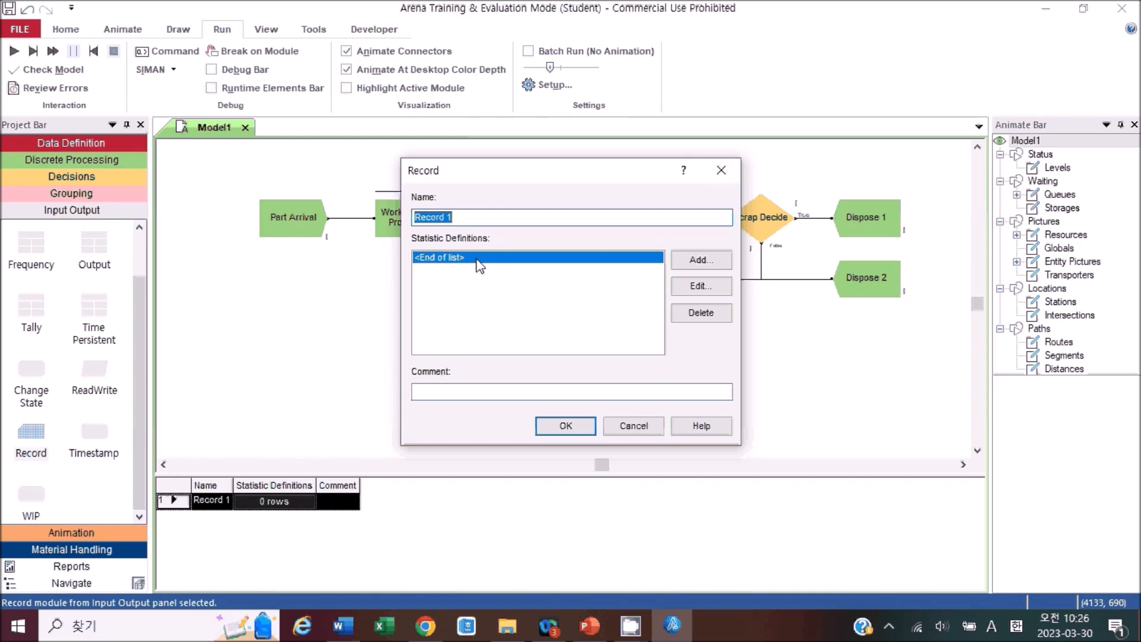
pyautogui.click(464, 215)
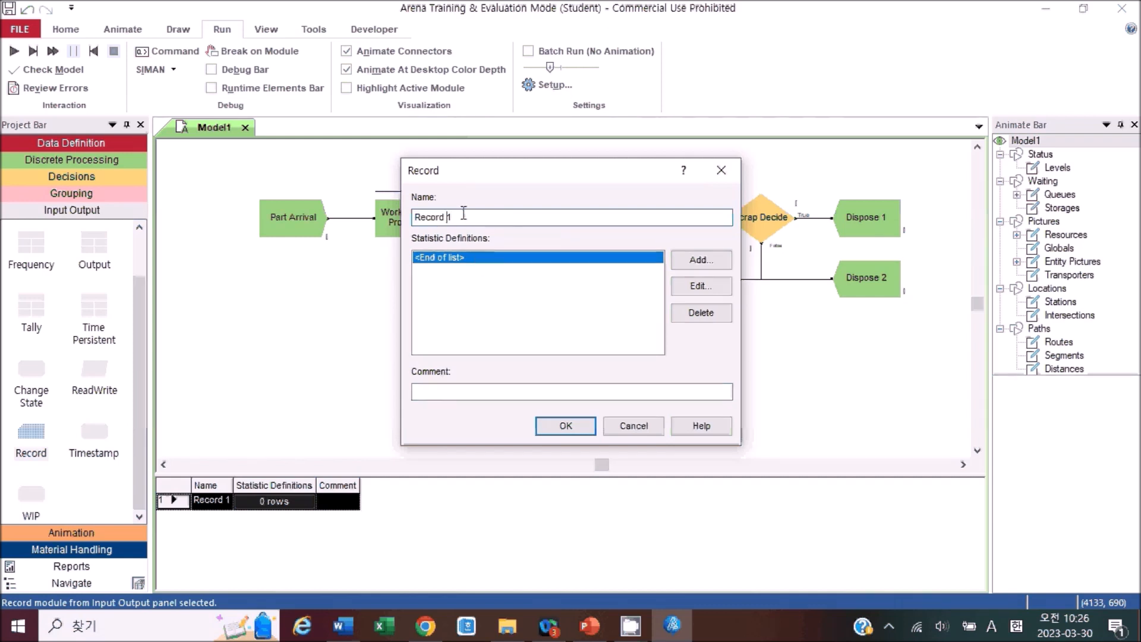
pyautogui.press('Home')
pyautogui.write('Inpection')
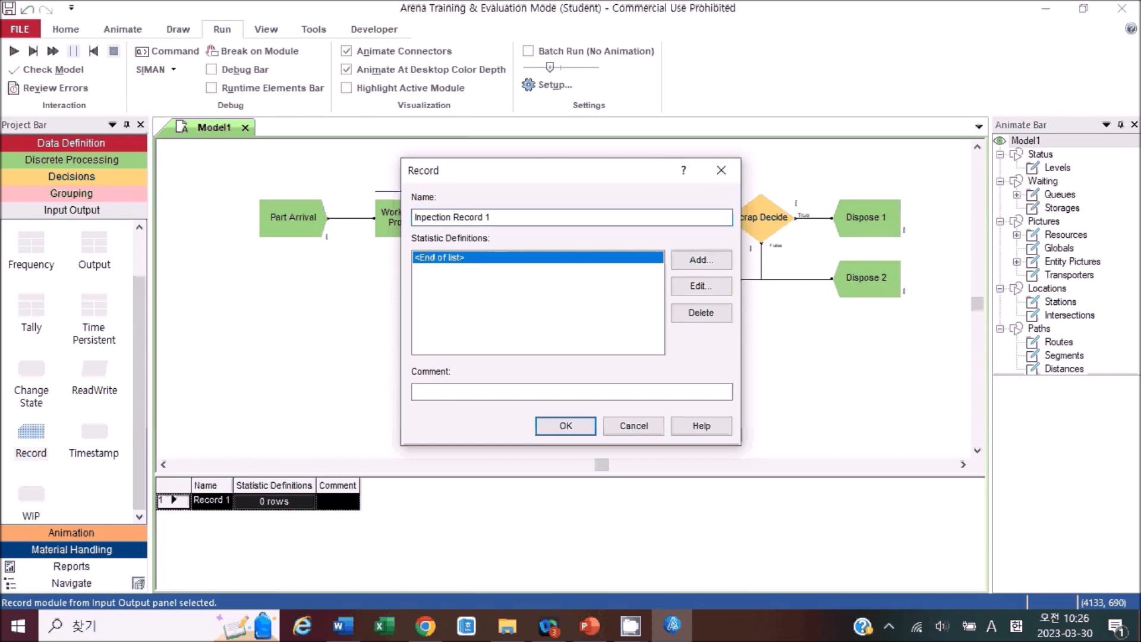
pyautogui.press('Left')
pyautogui.write('s')
pyautogui.press('Right')
pyautogui.press('Right')
pyautogui.press('Right')
pyautogui.press('Right')
pyautogui.press('Right')
pyautogui.press('Right')
pyautogui.press('Right')
pyautogui.press('Right')
pyautogui.write('Part')
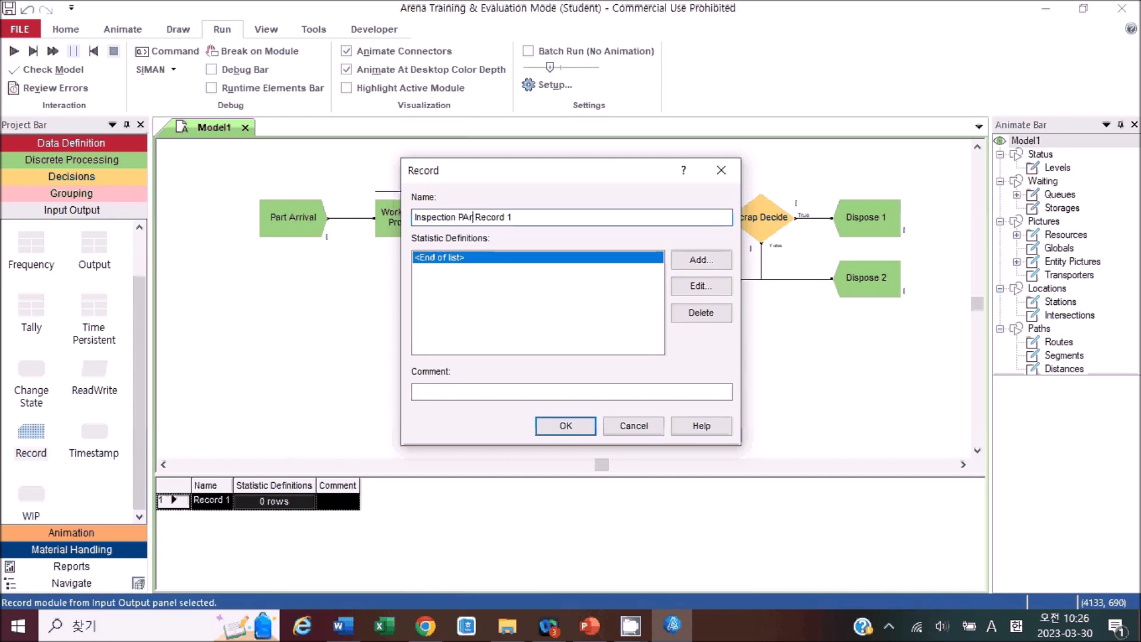
pyautogui.press('End')
pyautogui.press('BackSpace')
pyautogui.press('BackSpace')
# Add a Count statistic with the counter name Number of Inspected Parts to Inspection Part Record and confirm the module.
pyautogui.click(700, 261)
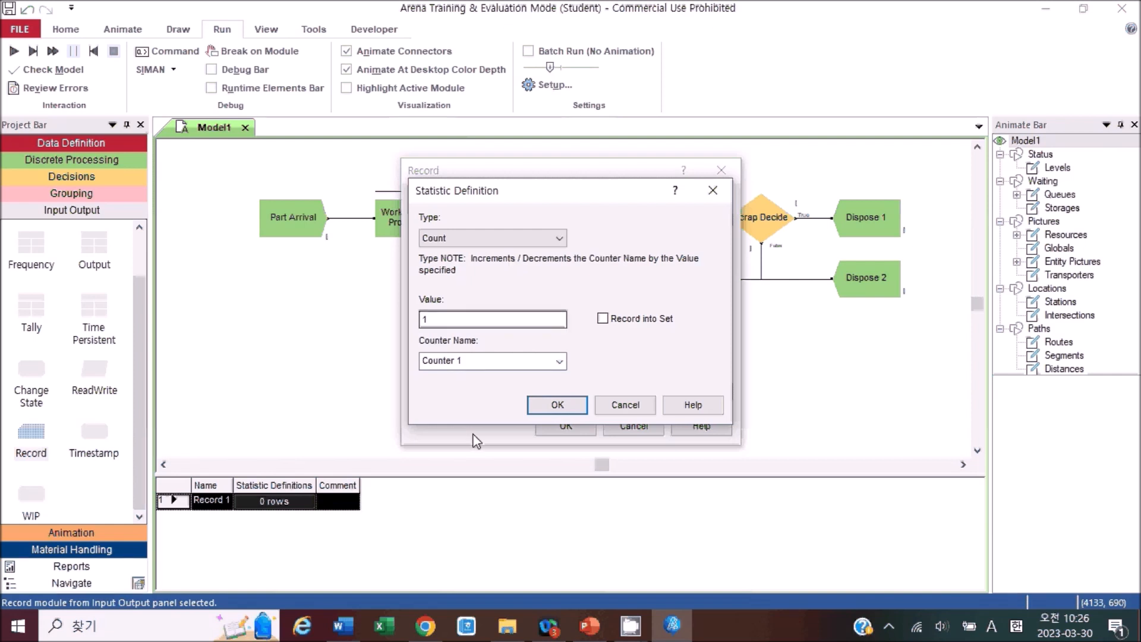
pyautogui.press('Tab')
pyautogui.write('Num')
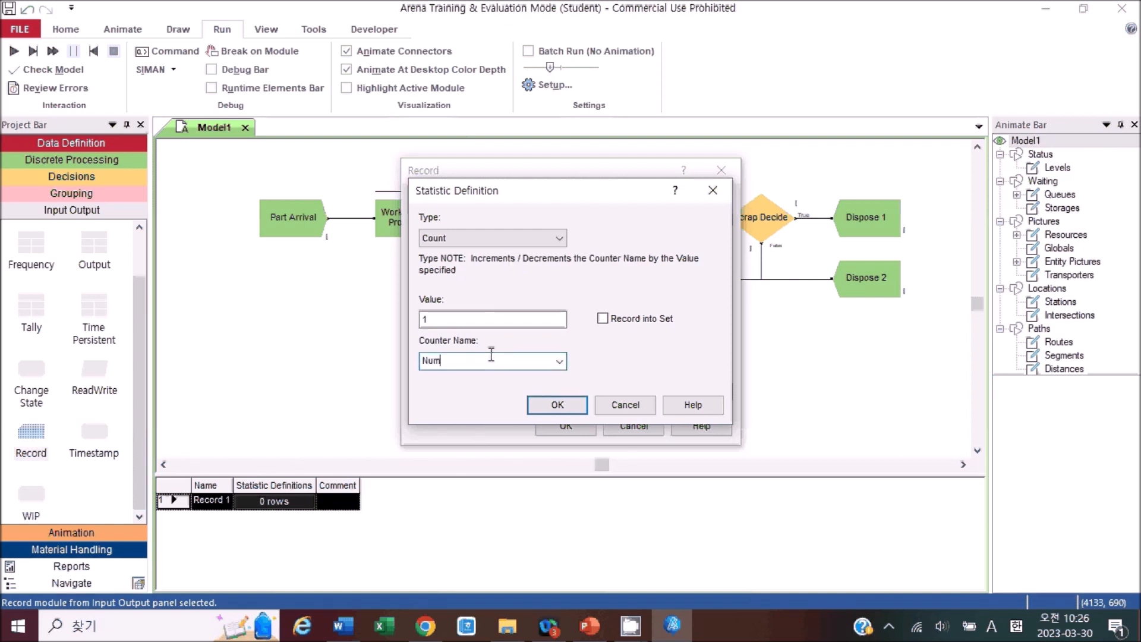
pyautogui.write('ber of Inspected Parts')
pyautogui.click(578, 405)
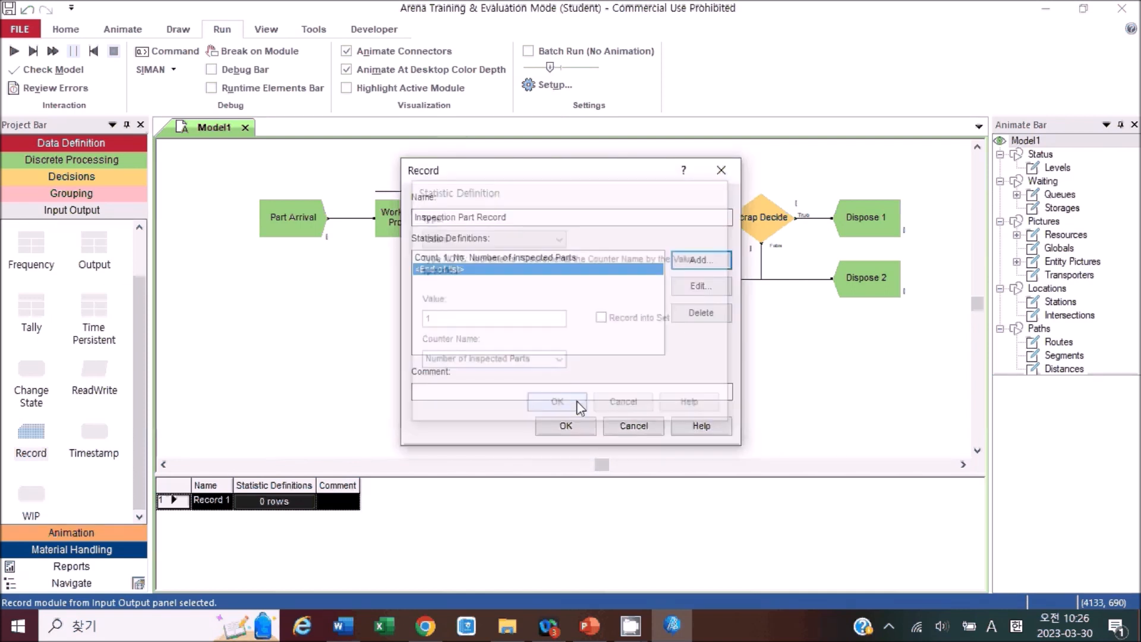
pyautogui.click(576, 417)
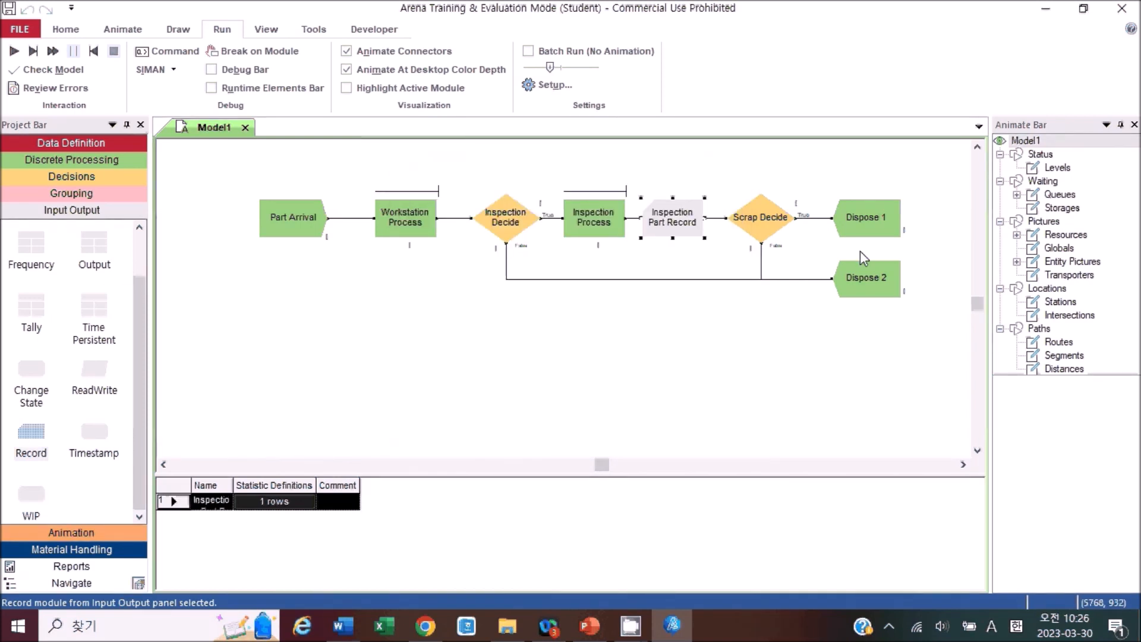
# Move Dispose 1 and Dispose 2 farther from Scrap Decide and insert a Record module between Scrap Decide and Dispose 1.
pyautogui.click(898, 226)
pyautogui.moveTo(900, 226); pyautogui.dragTo(952, 226)
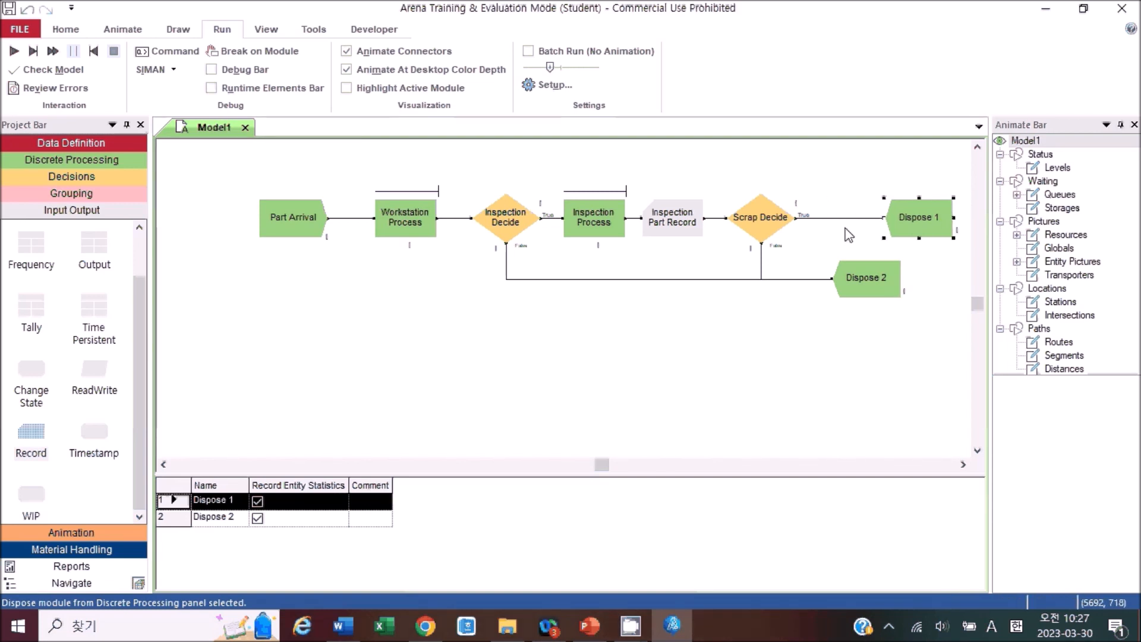
pyautogui.click(866, 287)
pyautogui.moveTo(918, 286); pyautogui.dragTo(915, 286)
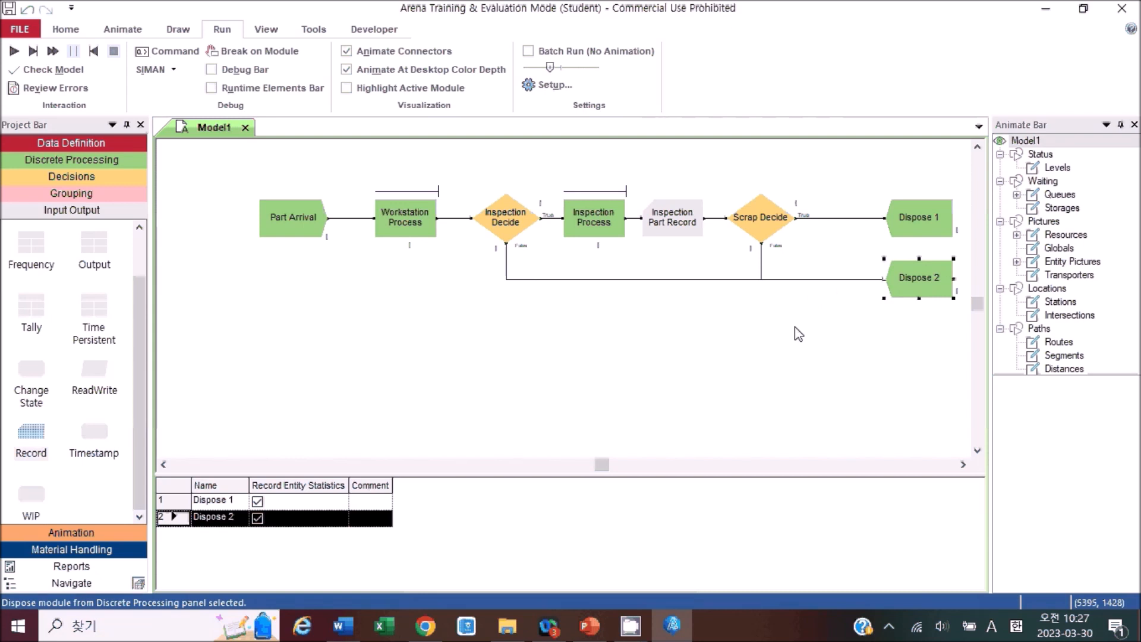
pyautogui.moveTo(30, 444); pyautogui.dragTo(815, 215)
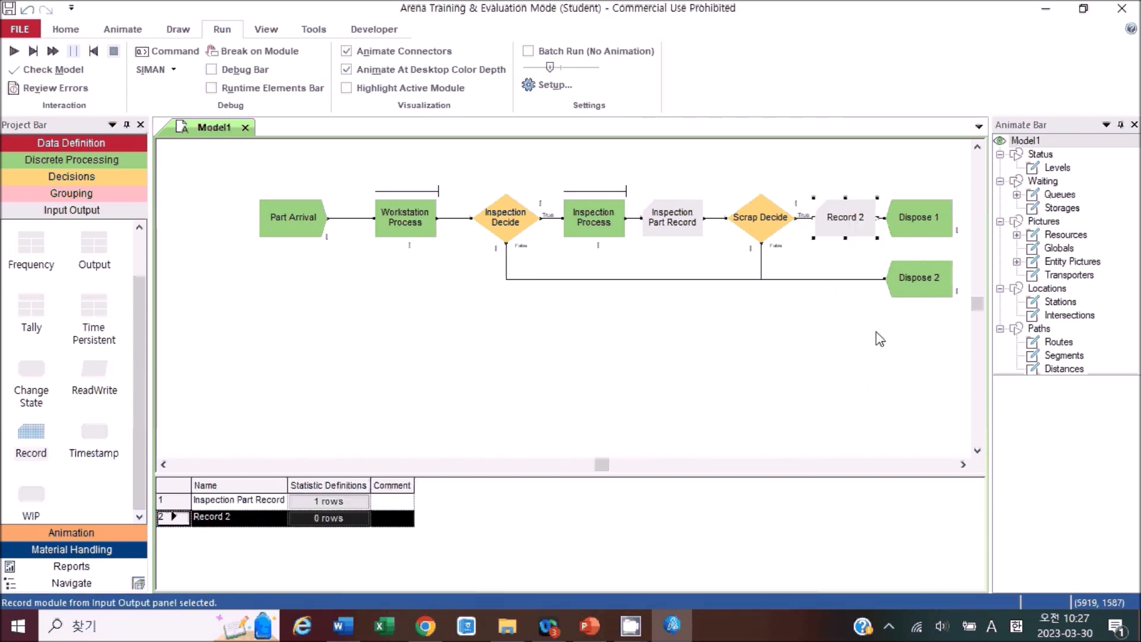
# Rename the Record module before Dispose 1 as Scrapped Part Record.
pyautogui.doubleClick(850, 215)
pyautogui.moveTo(513, 180); pyautogui.dragTo(367, 194)
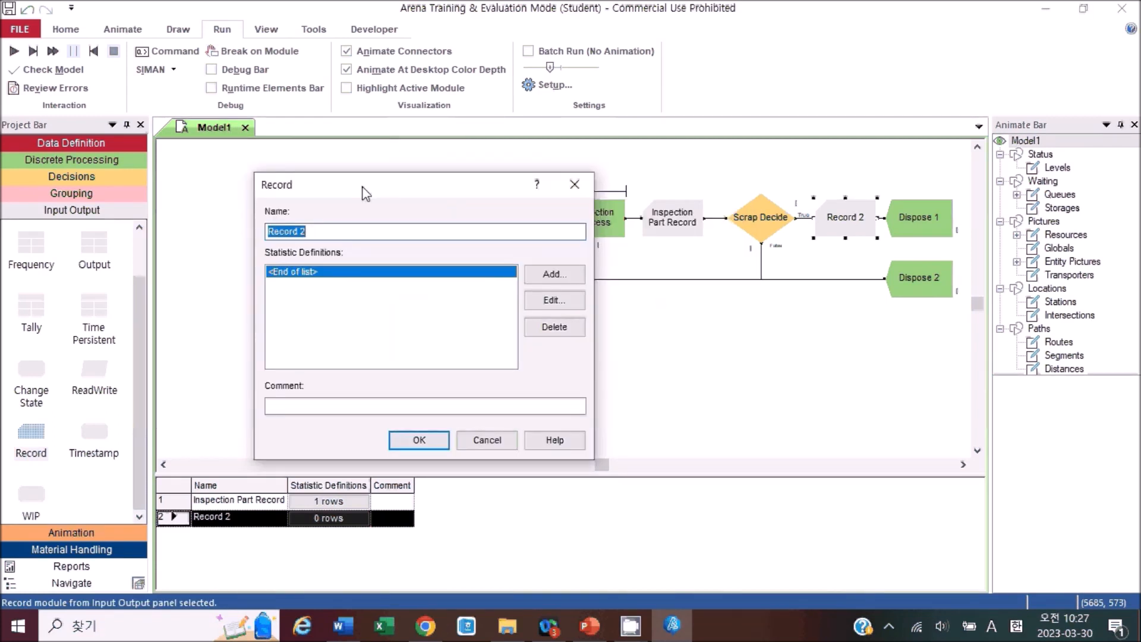
pyautogui.click(339, 275)
pyautogui.doubleClick(339, 275)
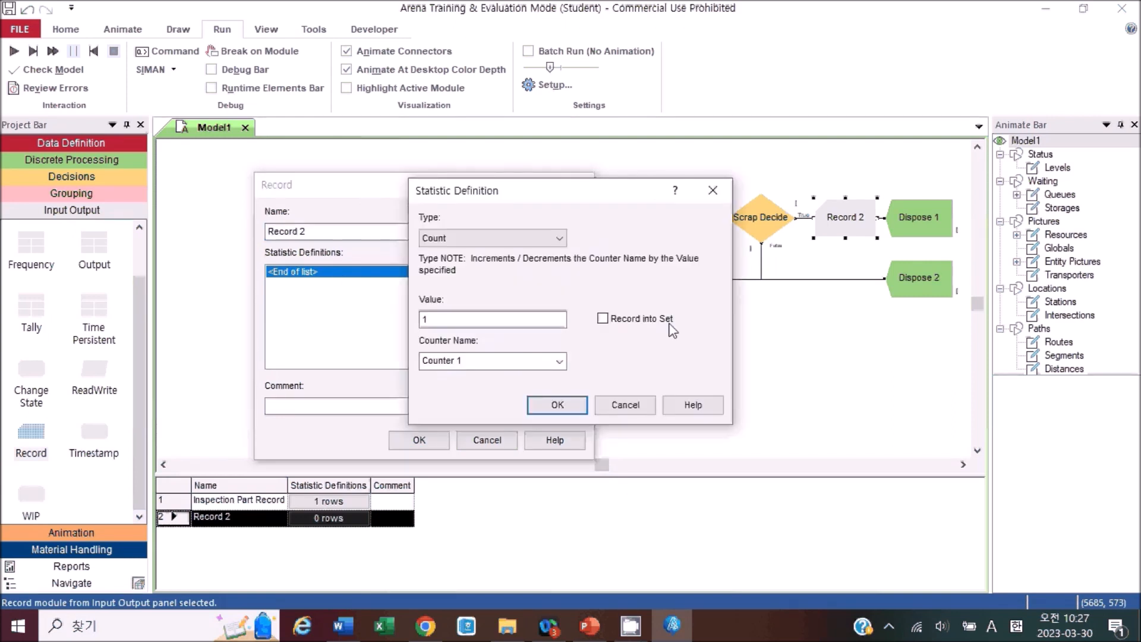
pyautogui.click(623, 400)
pyautogui.click(358, 233)
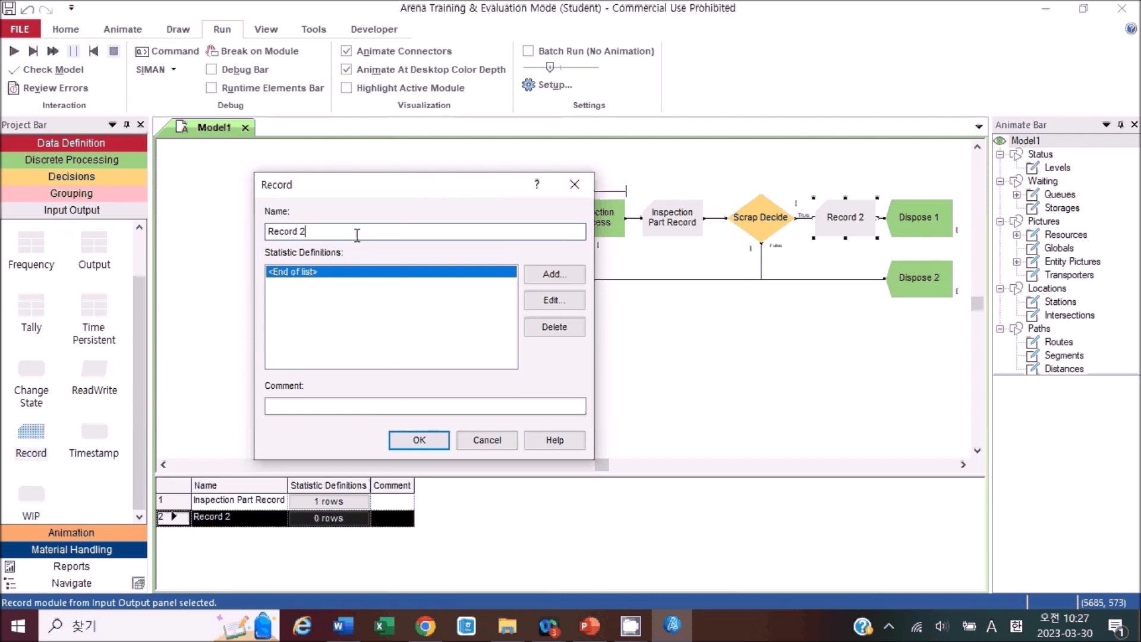
pyautogui.write('Scrapped Part')
pyautogui.press('BackSpace')
pyautogui.press('BackSpace')
# Add a Count statistic with the counter name Number of Scrapped Parts to Scrapped Part Record and confirm the module.
pyautogui.click(554, 274)
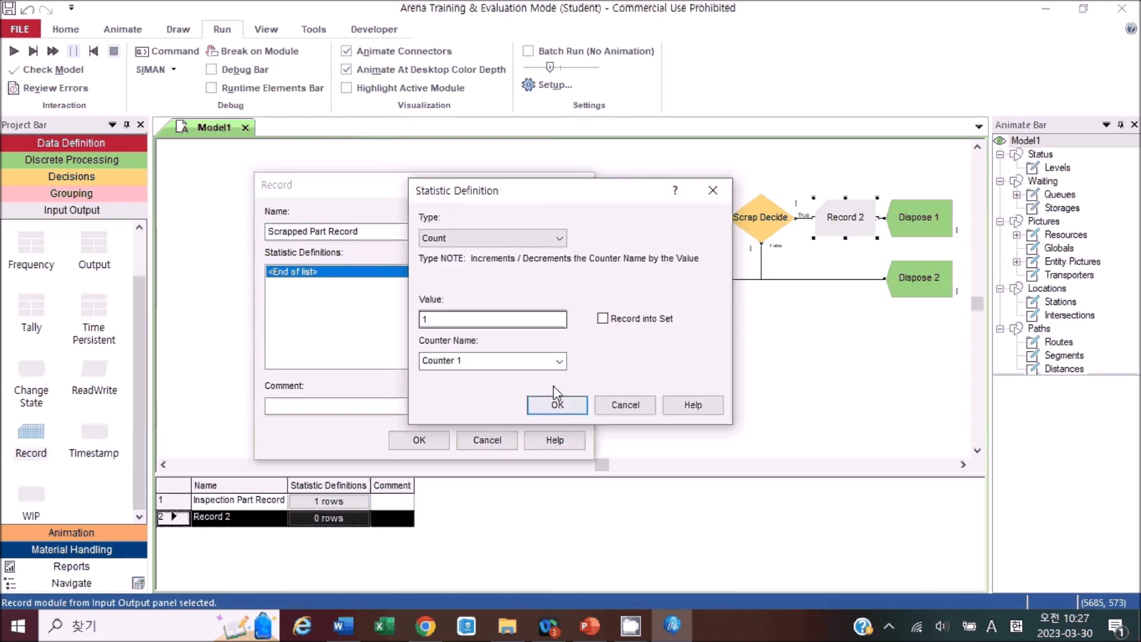
pyautogui.click(511, 361)
pyautogui.write('N')
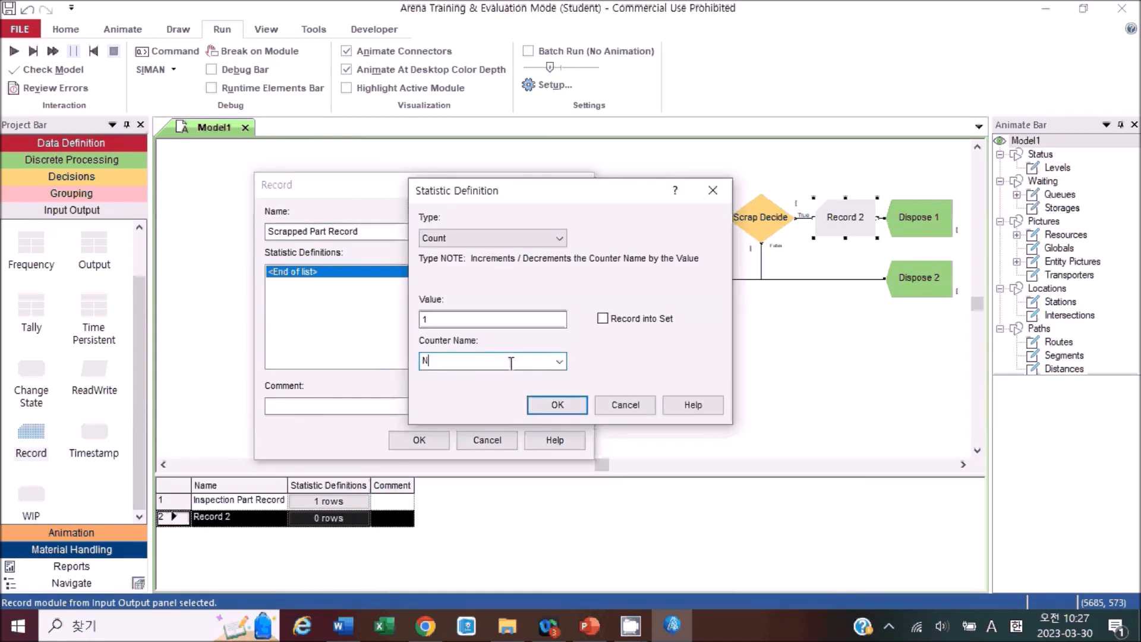
pyautogui.write('umber of')
pyautogui.write('Scrapped Parts')
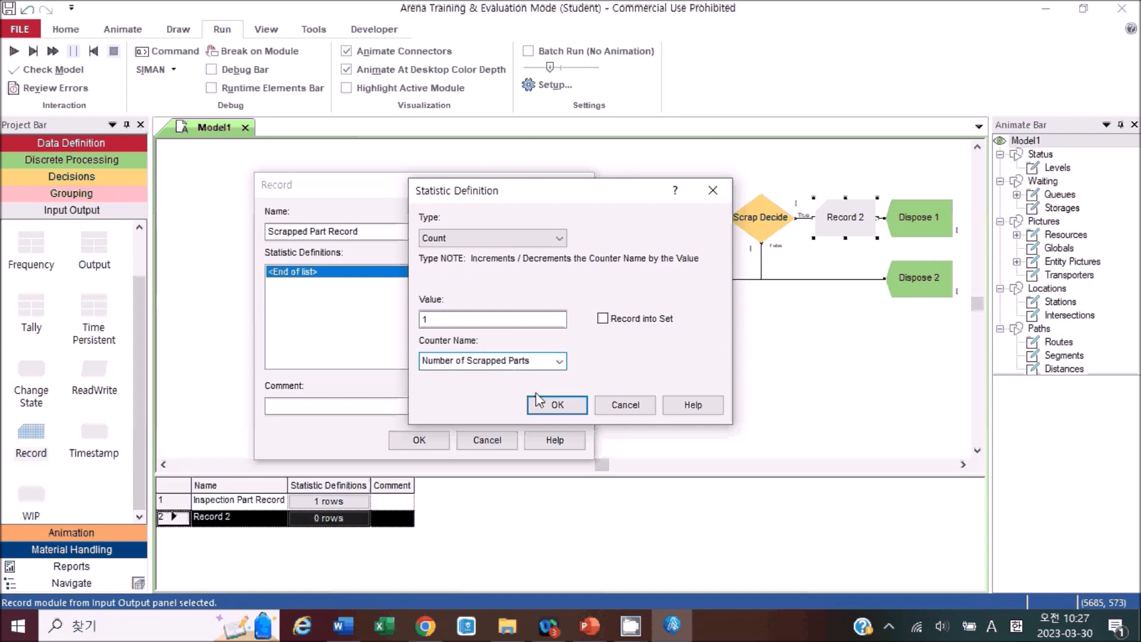
pyautogui.click(571, 407)
pyautogui.click(424, 440)
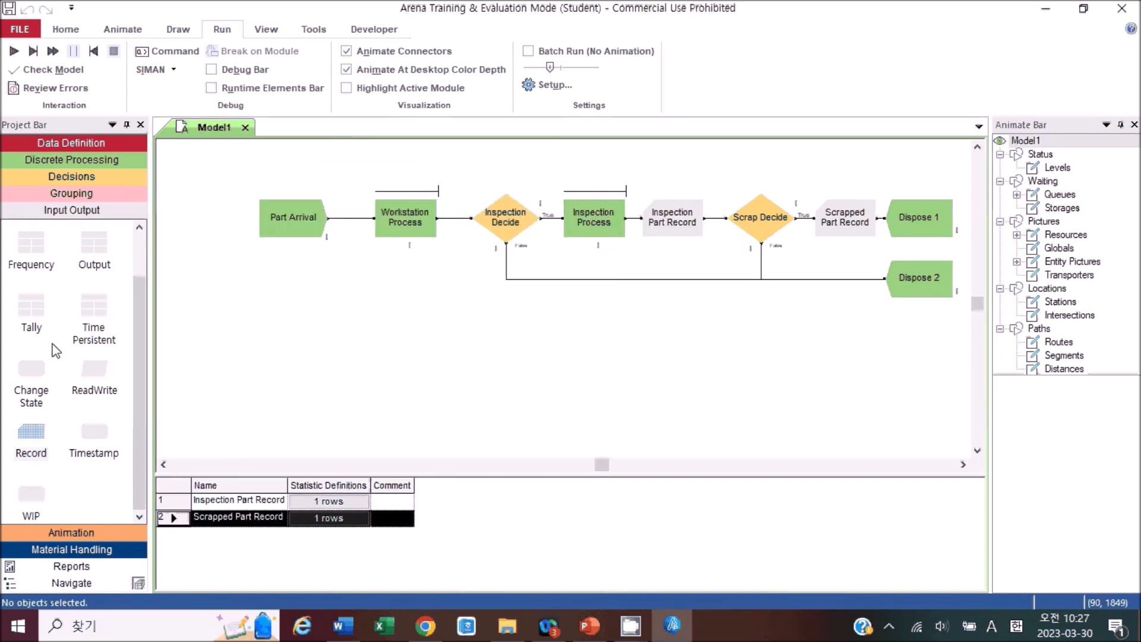
# Insert a Record module before Dispose 2, removing the Inspection Decide connection and shifting the module slightly toward Scrap Decide.
pyautogui.moveTo(33, 437); pyautogui.dragTo(811, 279)
pyautogui.click(750, 279)
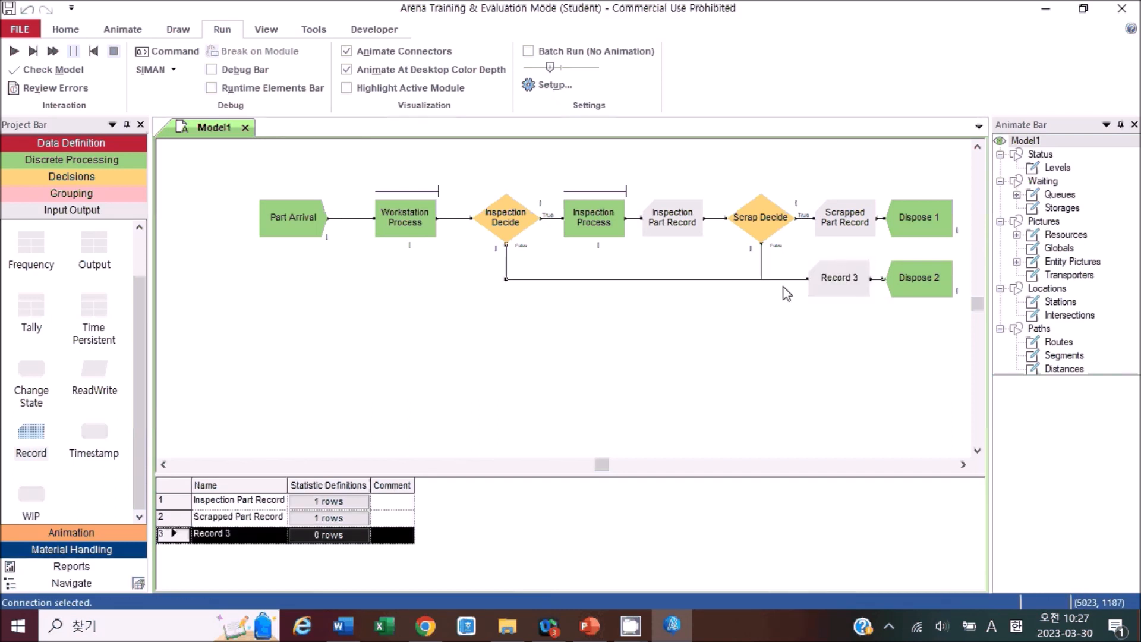
pyautogui.press('Delete')
pyautogui.click(832, 287)
pyautogui.moveTo(832, 287); pyautogui.dragTo(819, 287)
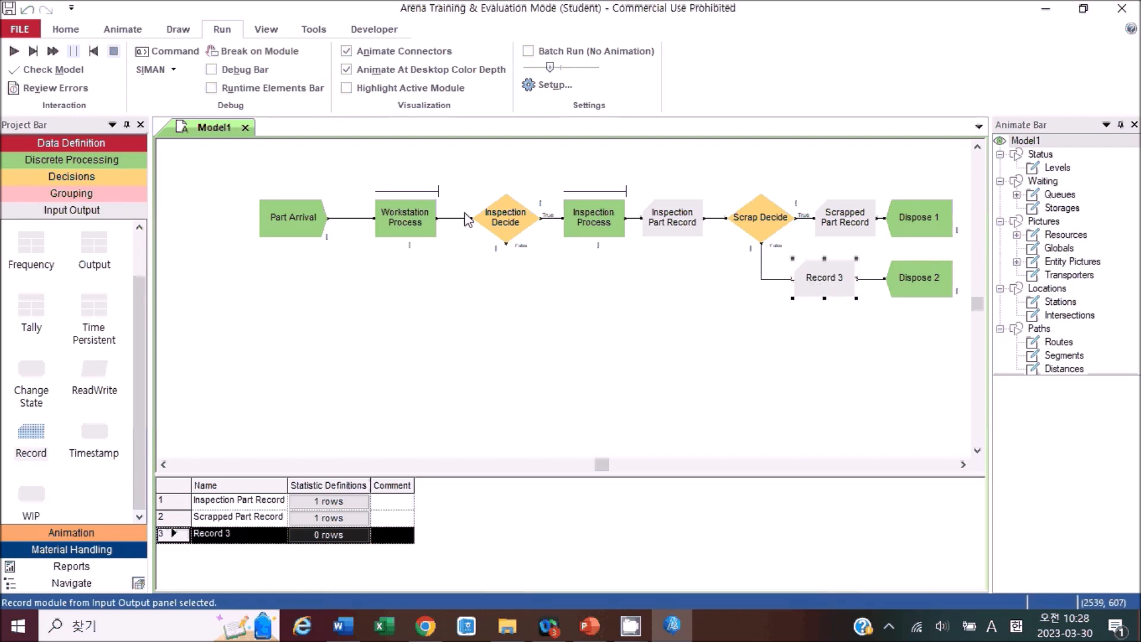
# Connect the False exit of Inspection Decide to the input of Record 3.
pyautogui.click(65, 29)
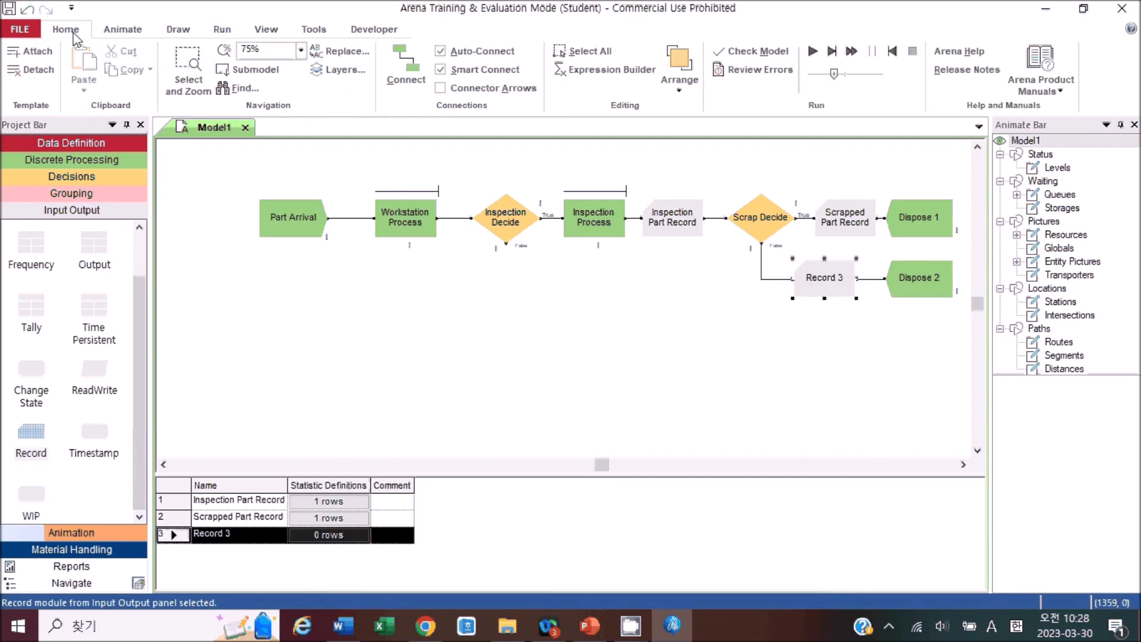
pyautogui.click(406, 65)
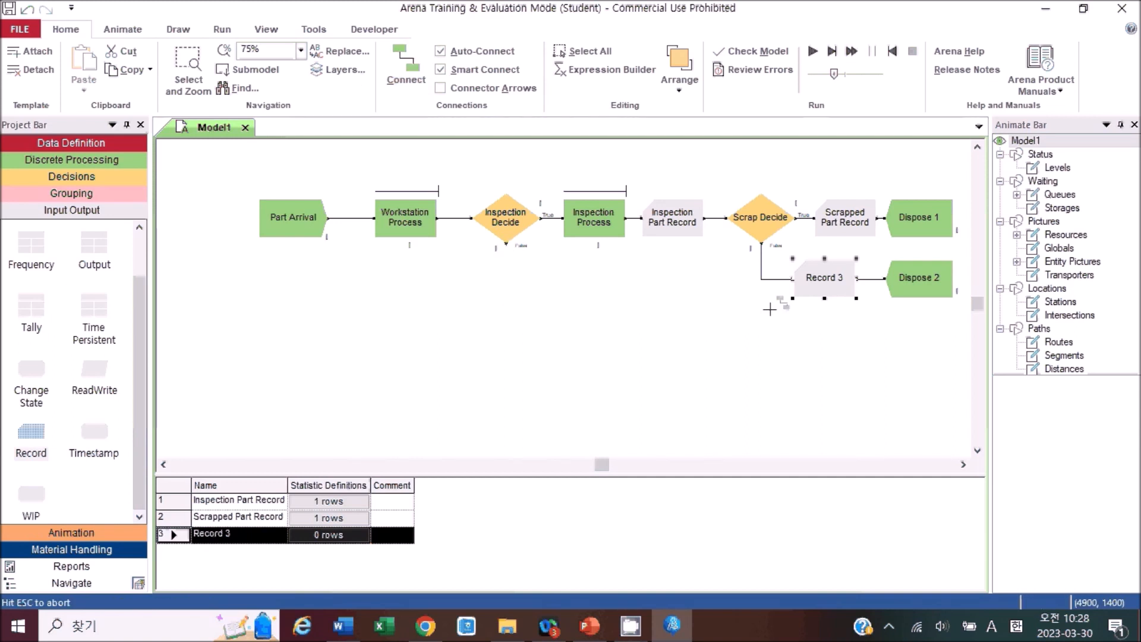
pyautogui.click(792, 278)
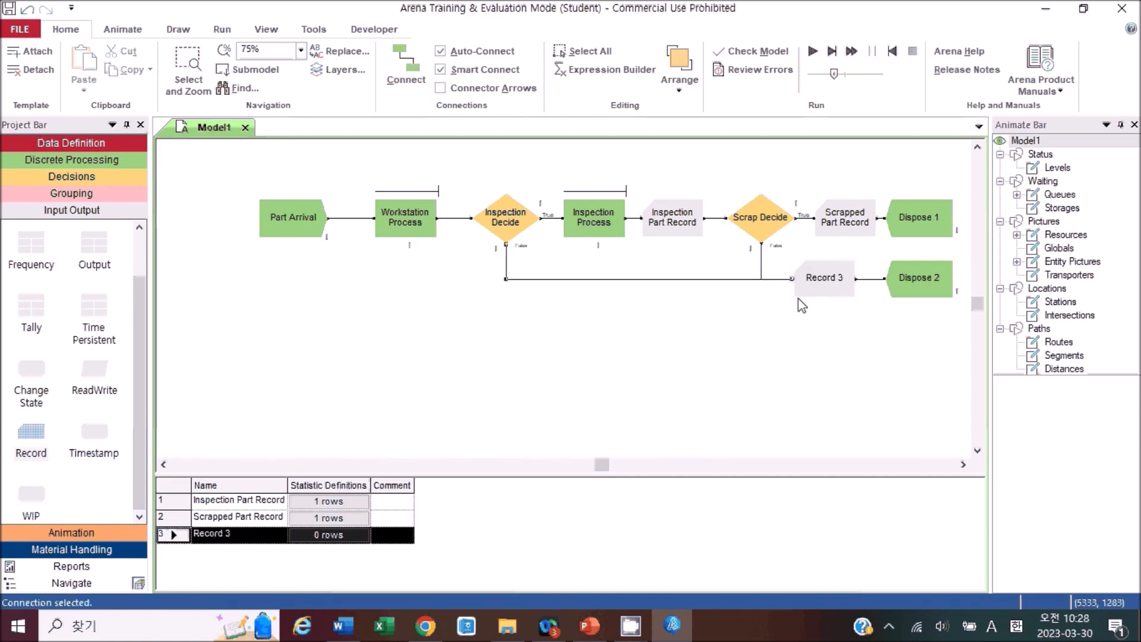
# Move Record 3 well below Dispose 2's row to test its incoming connections, and undo the move.
pyautogui.click(403, 67)
pyautogui.click(836, 291)
pyautogui.moveTo(842, 287); pyautogui.dragTo(806, 353)
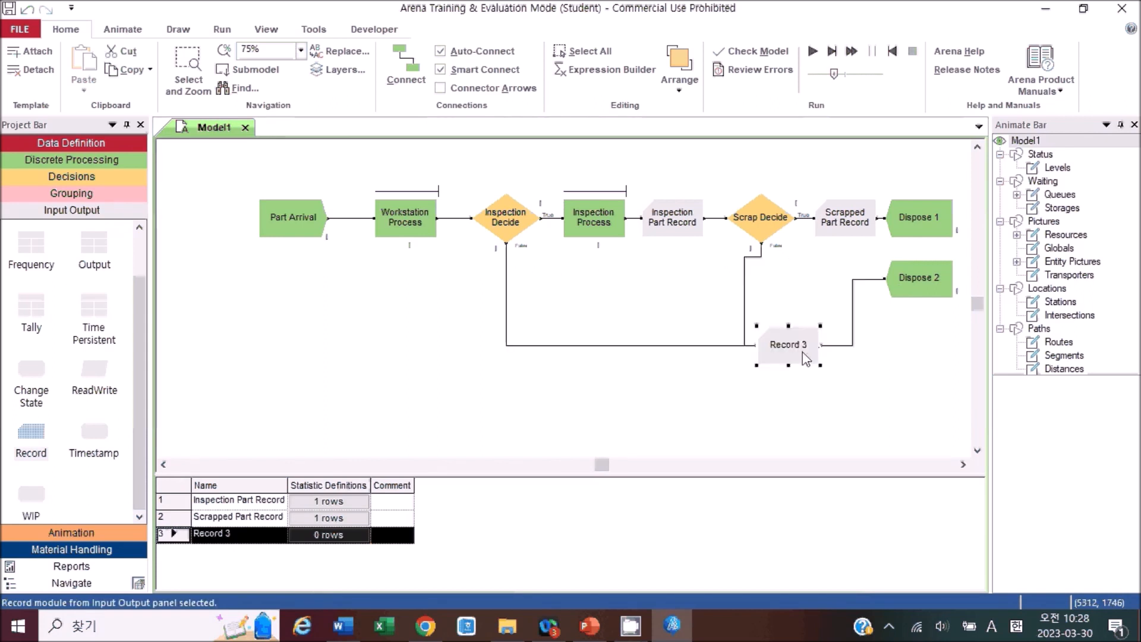
pyautogui.hotkey('ctrl', 'z')
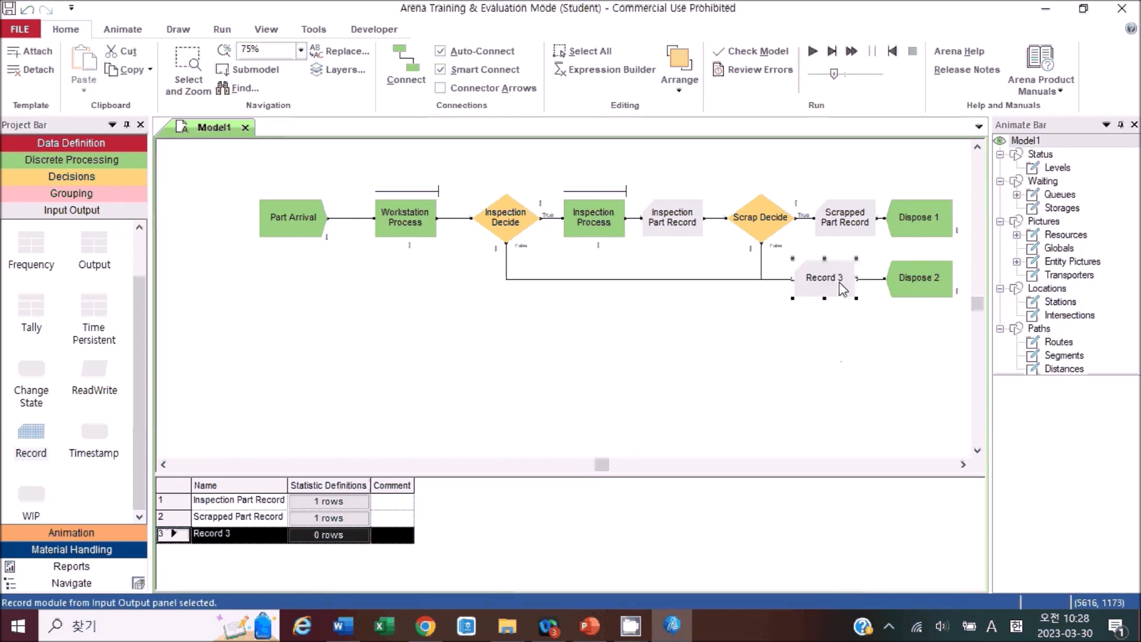
pyautogui.click(844, 356)
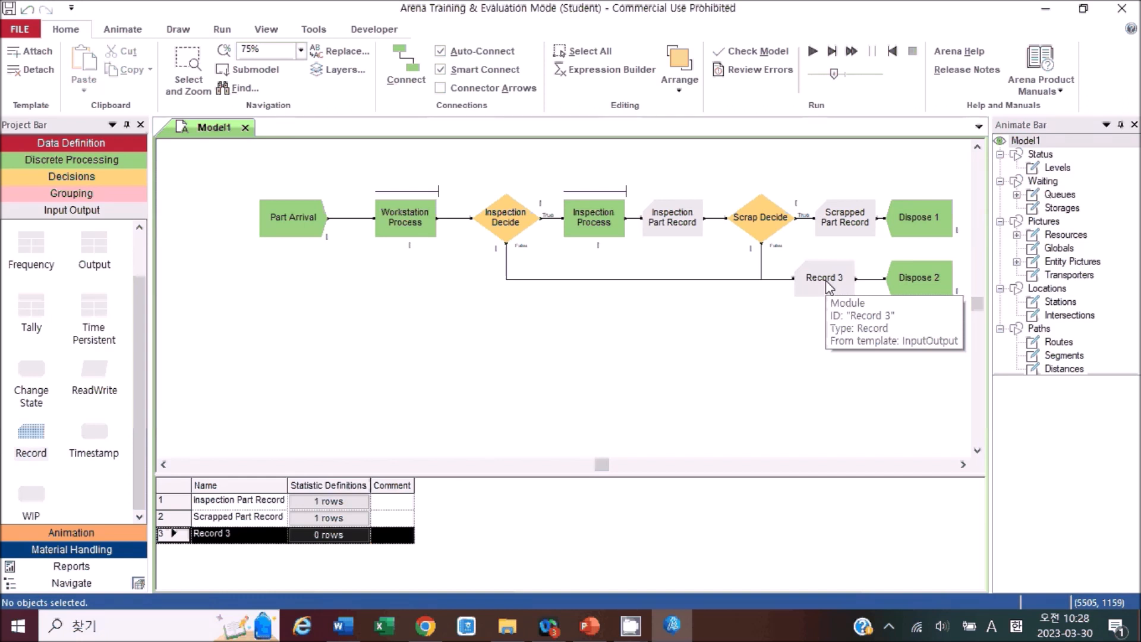
# Rename the Record module before Dispose 2 as Good Part Record.
pyautogui.doubleClick(826, 281)
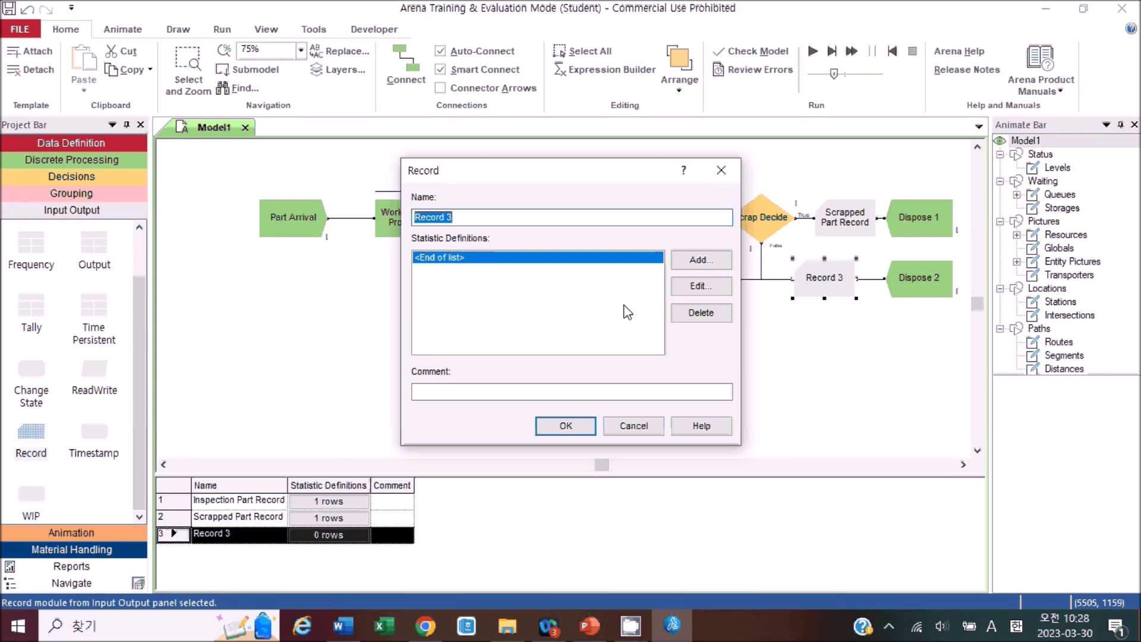
pyautogui.click(440, 215)
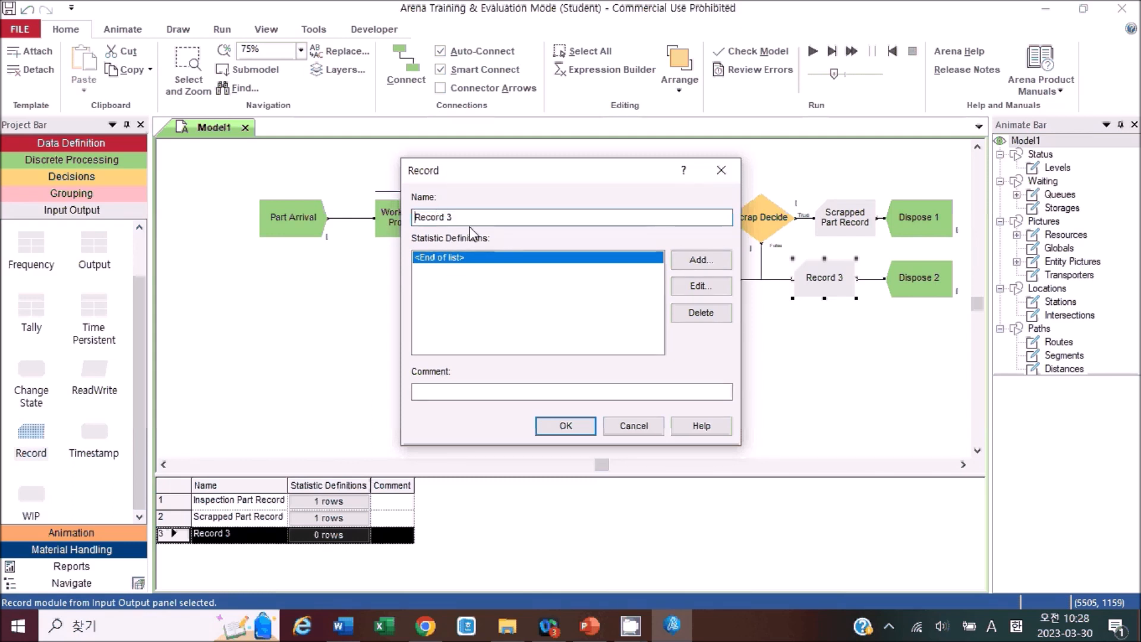
pyautogui.write('Good Part')
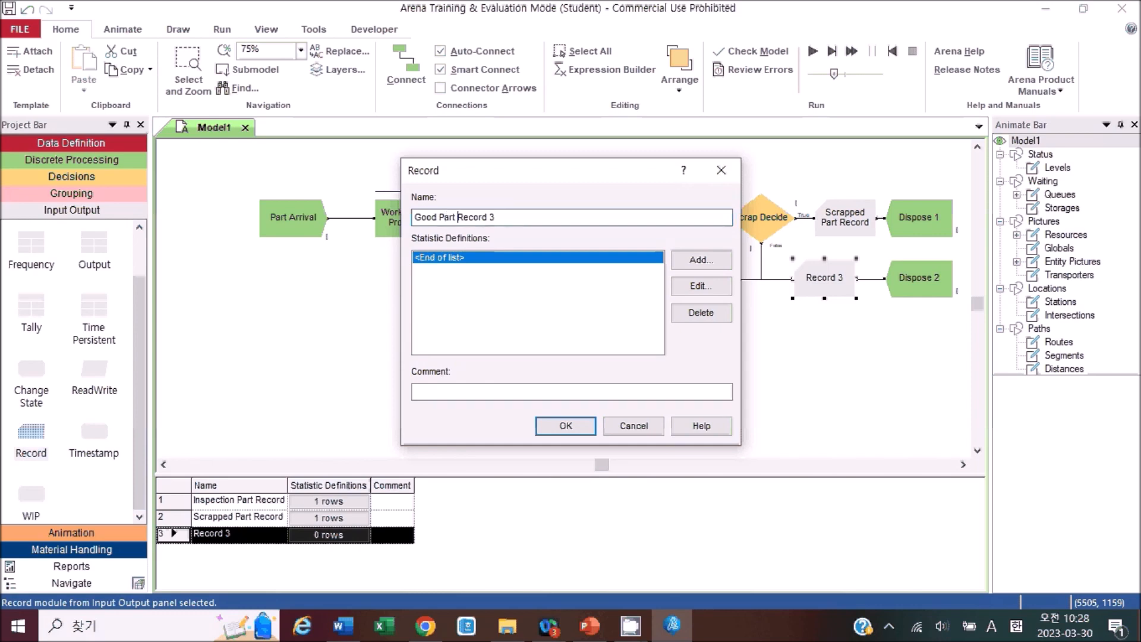
pyautogui.press('End')
pyautogui.press('BackSpace')
pyautogui.press('BackSpace')
# Add a Count statistic with the counter name Number of Good Parts to Good Part Record and confirm the module.
pyautogui.click(702, 259)
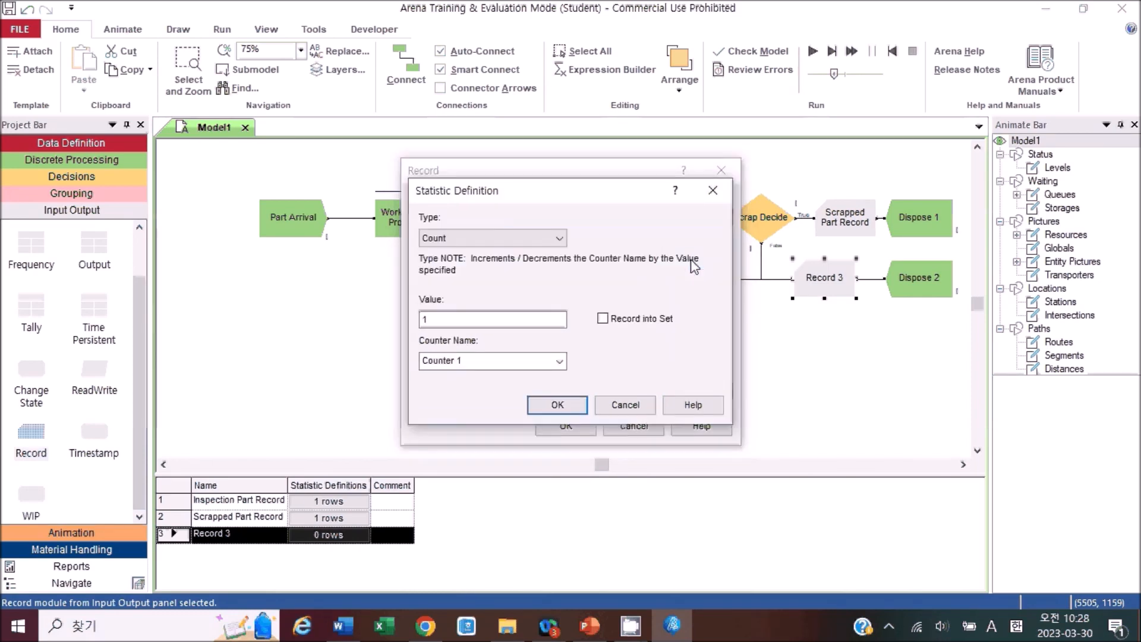
pyautogui.click(488, 360)
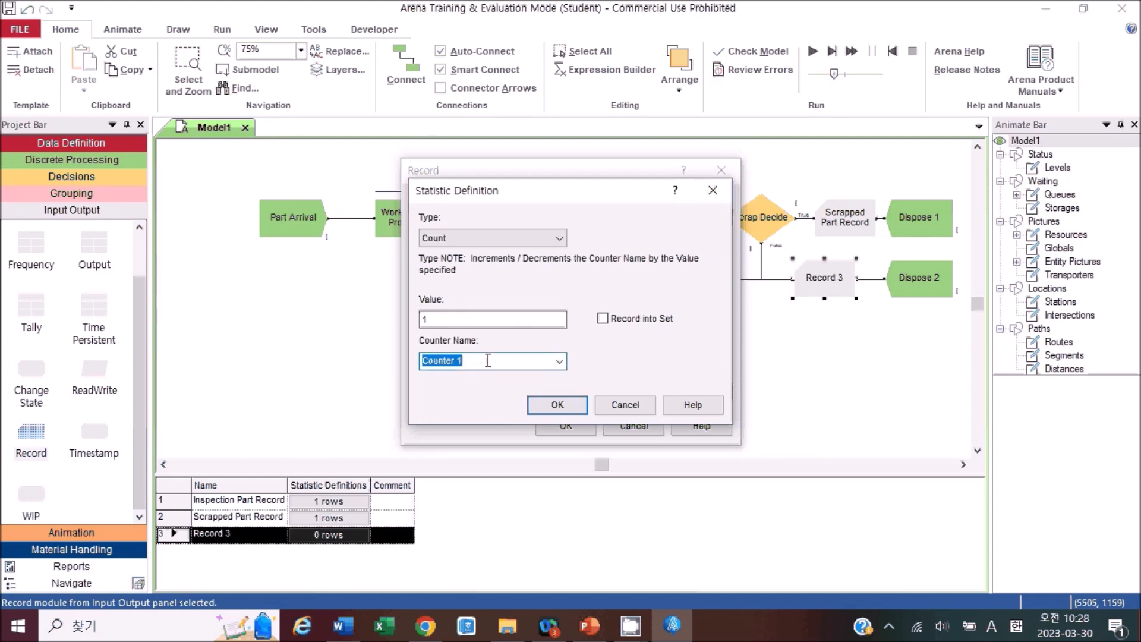
pyautogui.write('Number of Good PA')
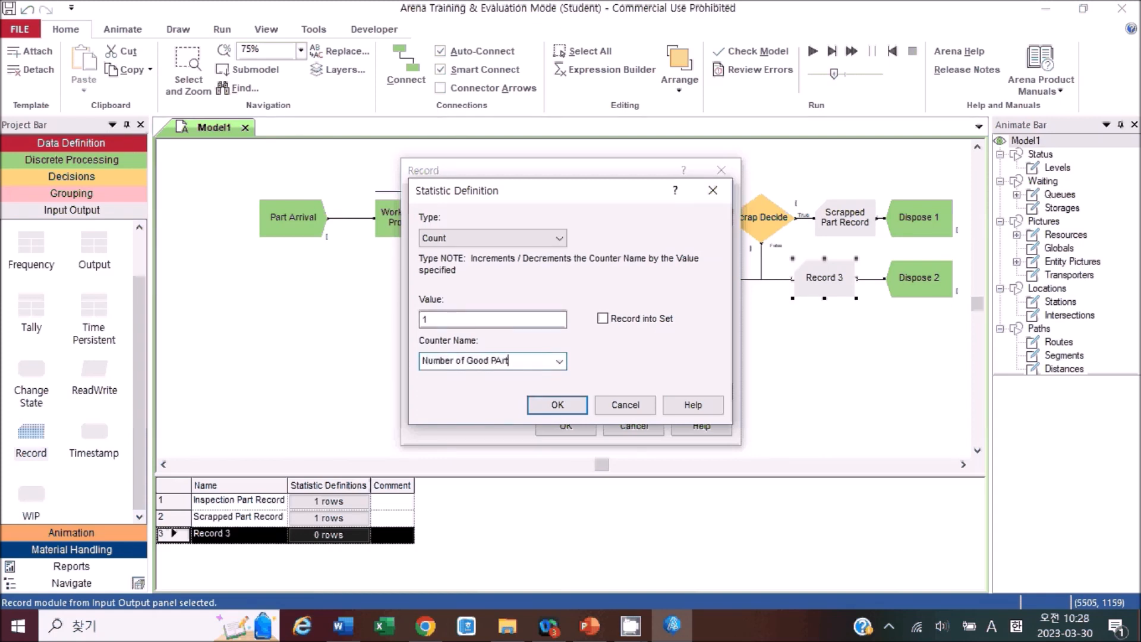
pyautogui.press('BackSpace')
pyautogui.write('arts')
pyautogui.click(557, 405)
pyautogui.click(566, 425)
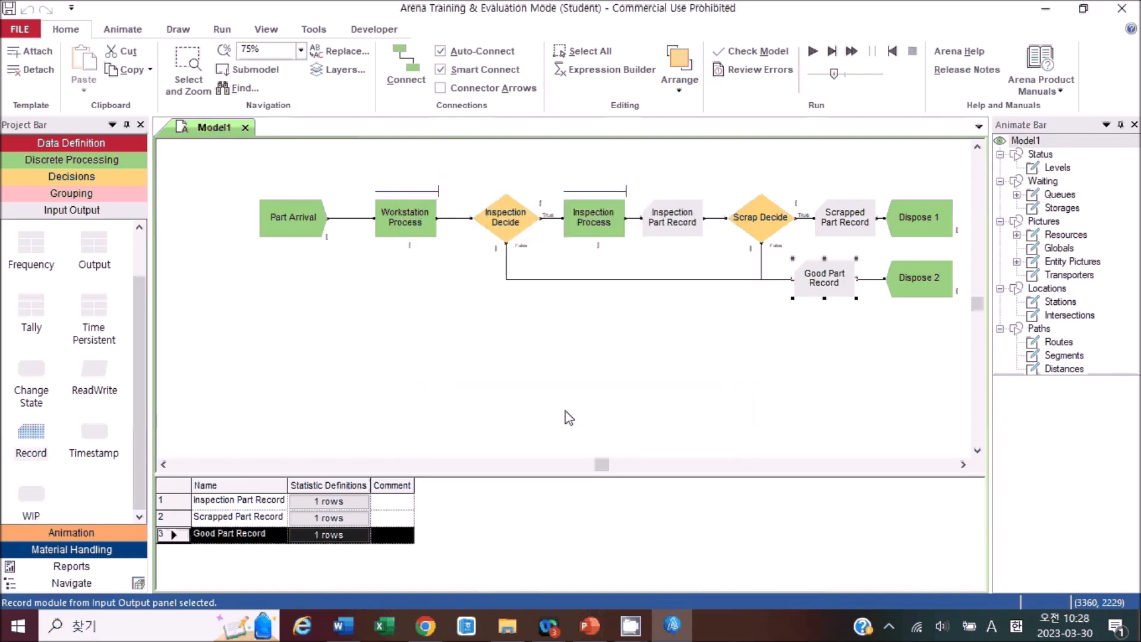
pyautogui.click(569, 416)
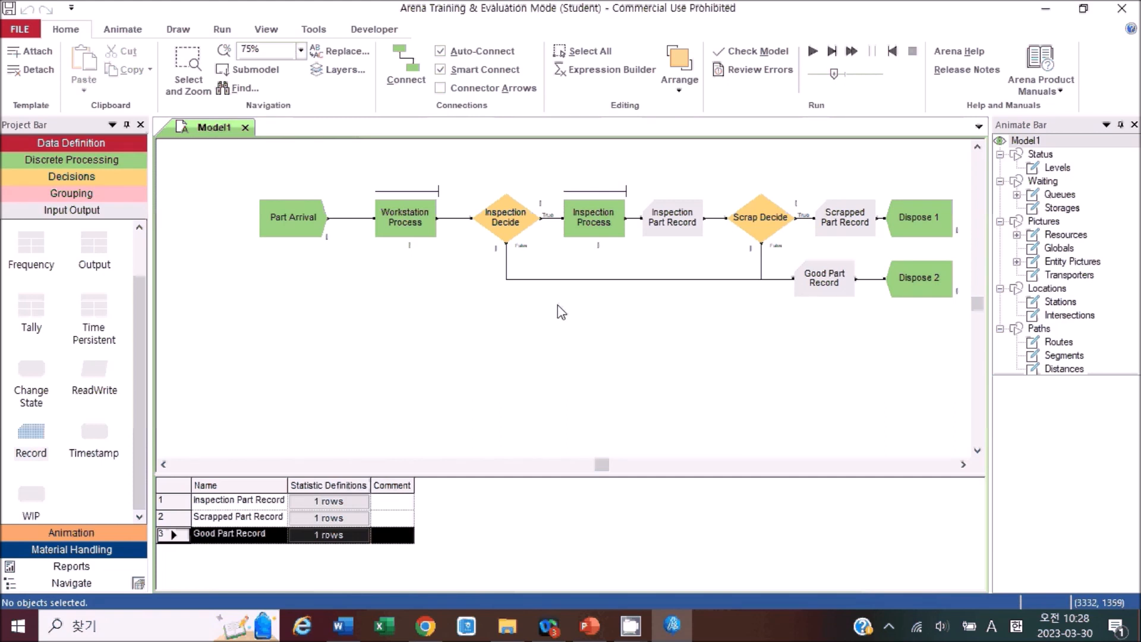
# Start saving the model and choose the Downloads folder (다운로드) as its location.
pyautogui.click(10, 10)
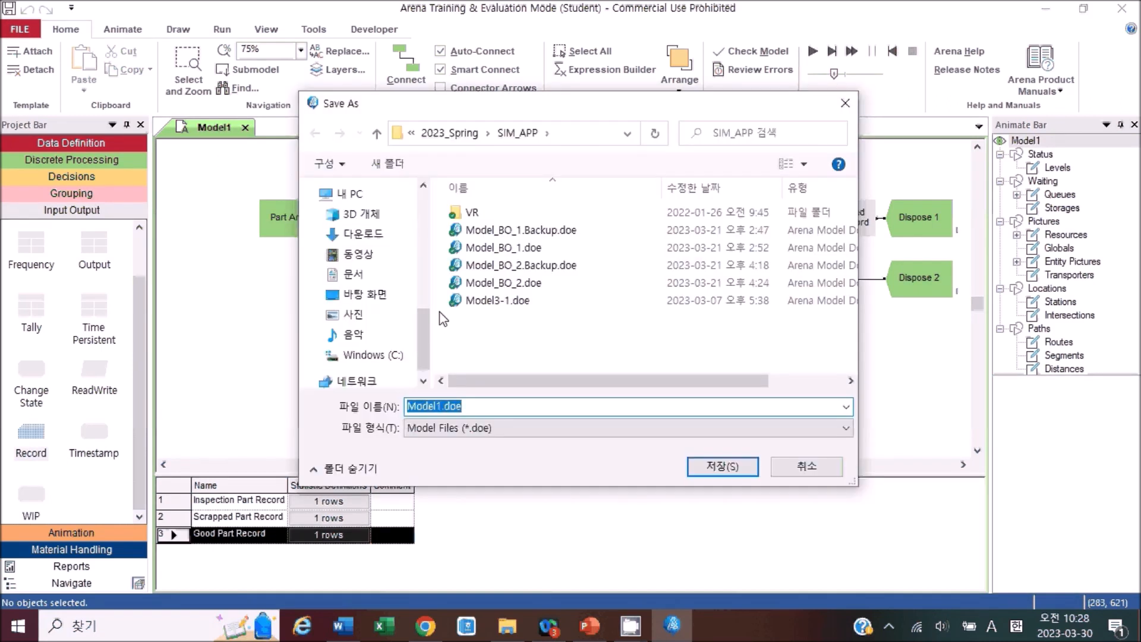
pyautogui.moveTo(426, 343); pyautogui.dragTo(426, 315)
pyautogui.click(364, 301)
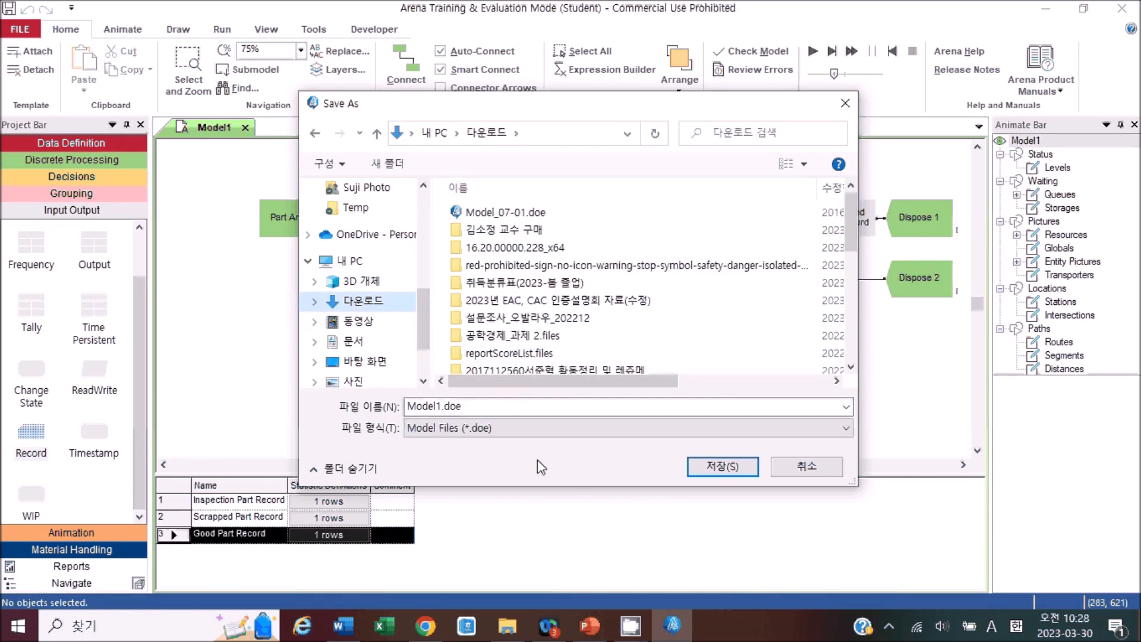
# Name the model file EX_4_6 and save it.
pyautogui.moveTo(409, 408); pyautogui.dragTo(502, 425)
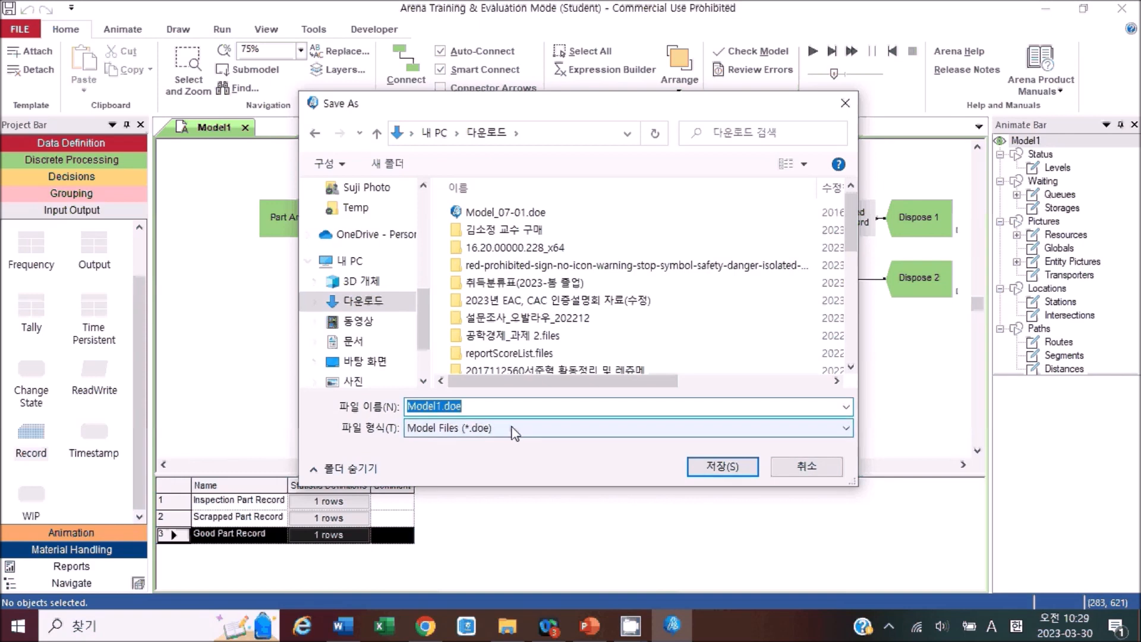
pyautogui.press('Left')
pyautogui.press('Right')
pyautogui.press('Right')
pyautogui.press('Right')
pyautogui.press('Right')
pyautogui.press('Right')
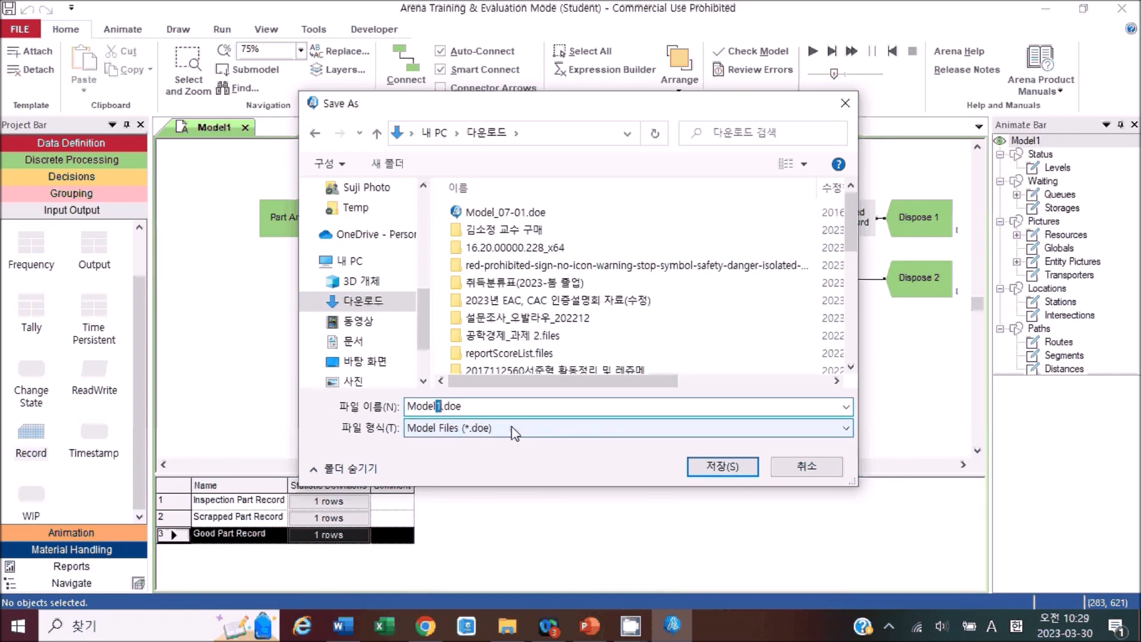
pyautogui.press('Delete')
pyautogui.press('BackSpace')
pyautogui.press('BackSpace')
pyautogui.press('BackSpace')
pyautogui.press('BackSpace')
pyautogui.press('BackSpace')
pyautogui.write('EX_4_1')
pyautogui.press('Return')
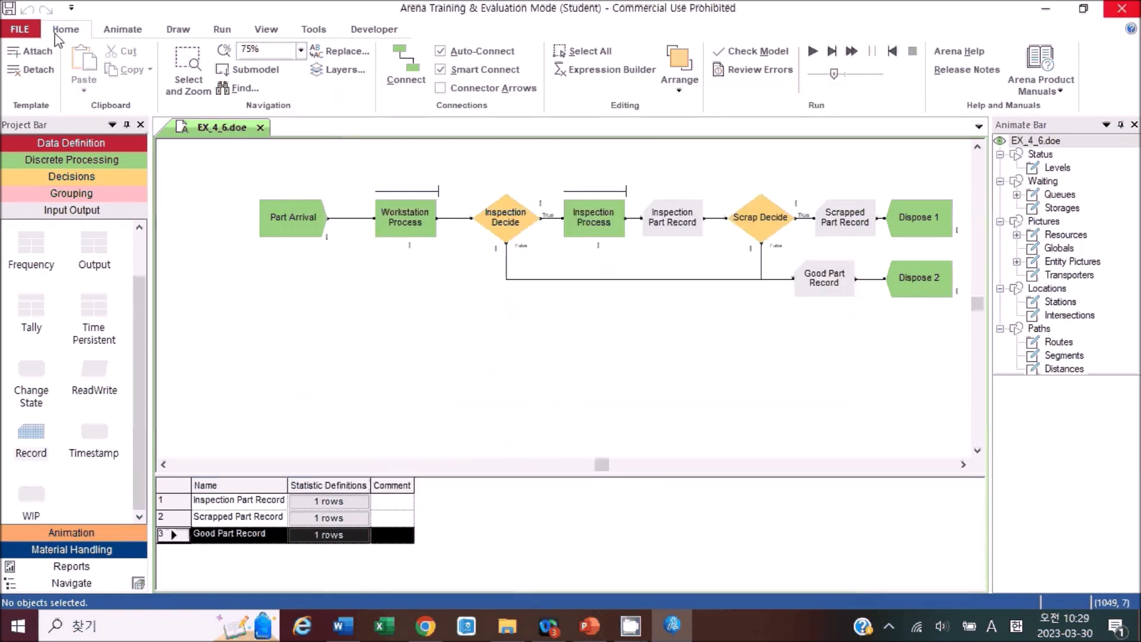
# Run the simulation to completion with the animation speed raised to its maximum, and open the results report.
pyautogui.click(812, 51)
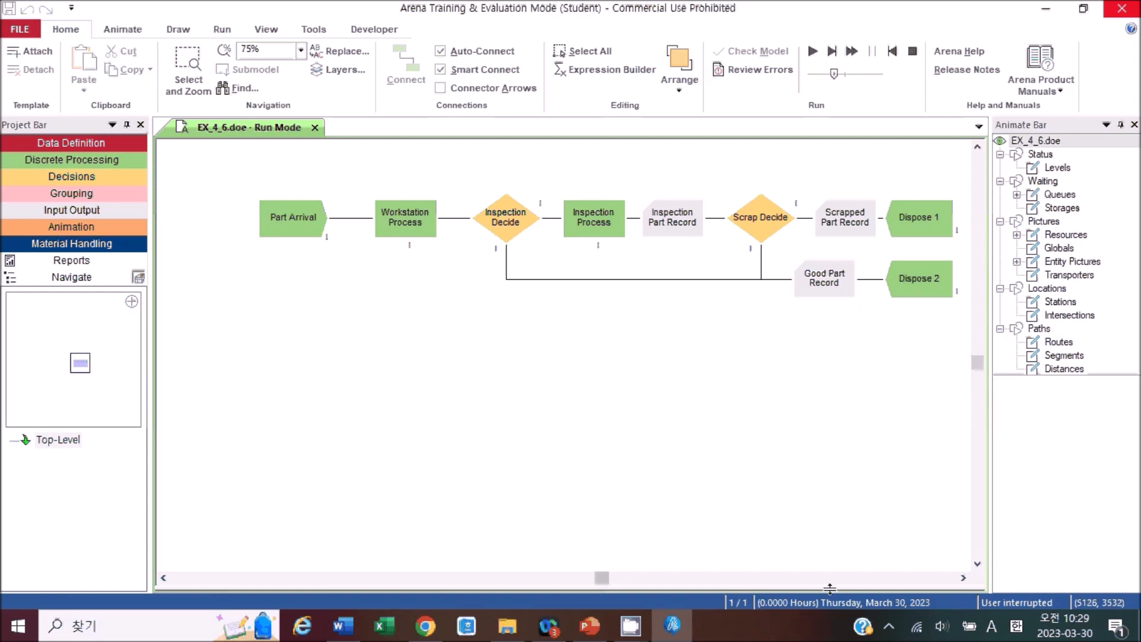
pyautogui.click(812, 52)
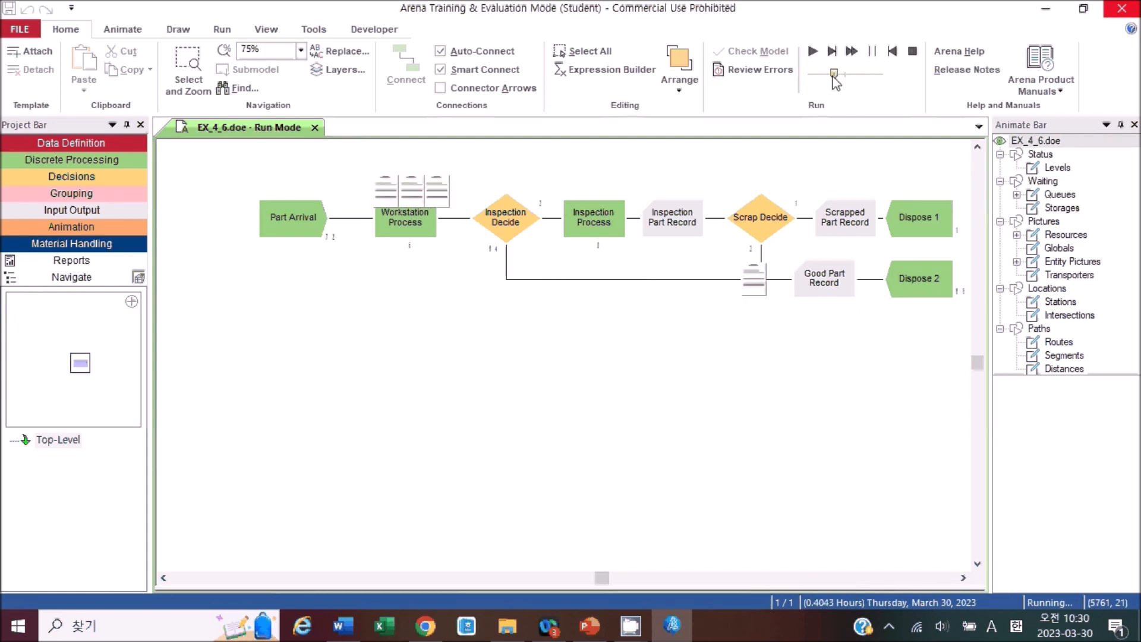
pyautogui.moveTo(834, 73); pyautogui.dragTo(883, 74)
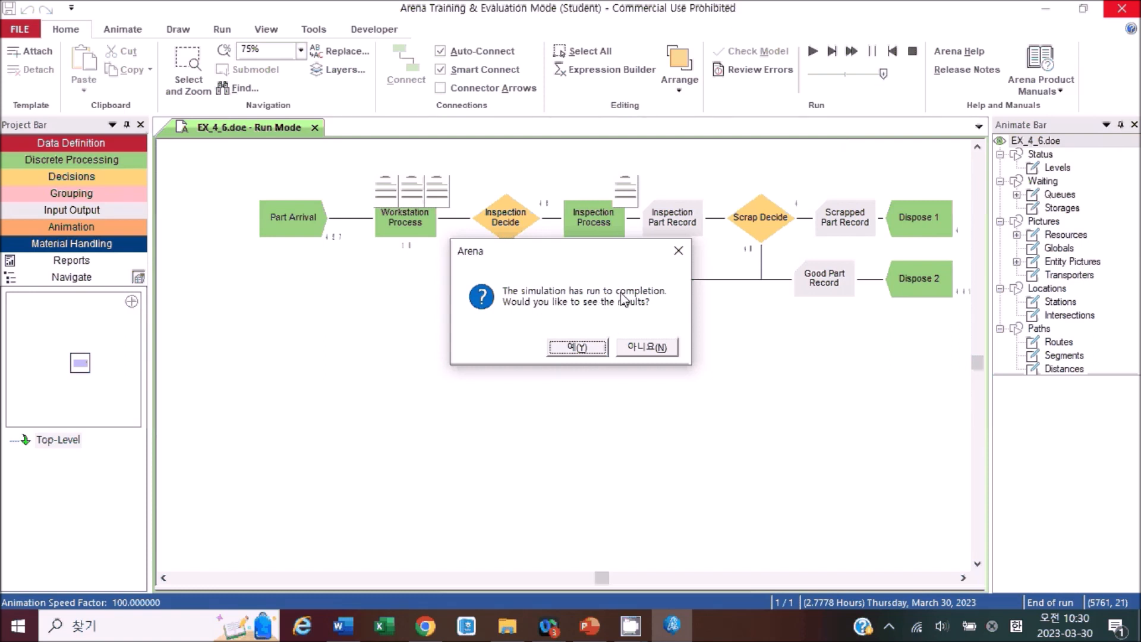
pyautogui.click(580, 348)
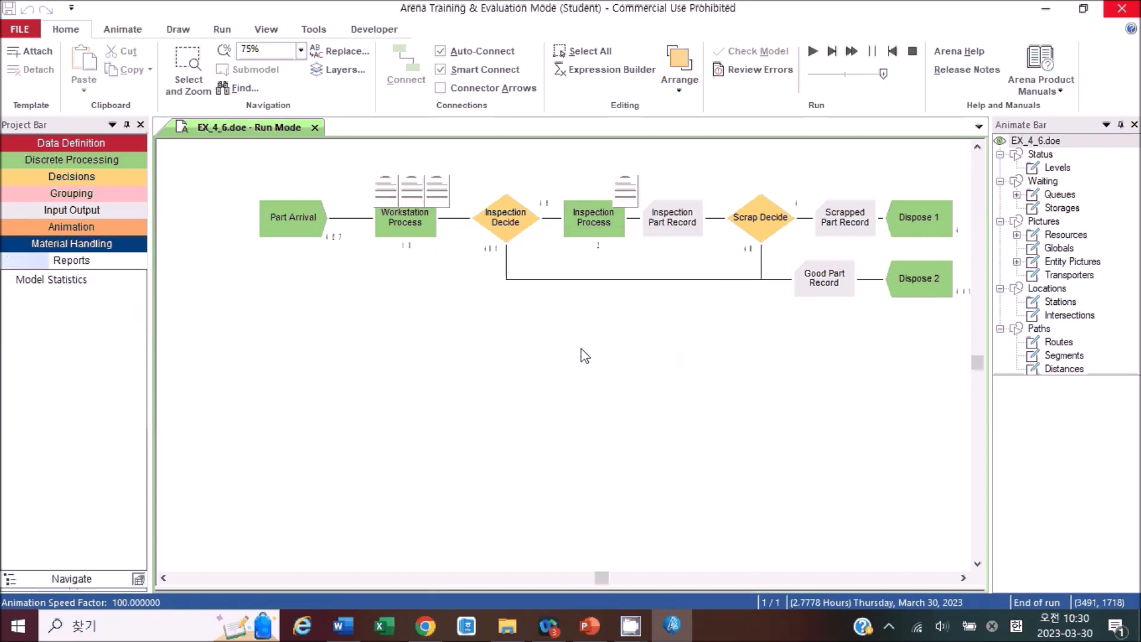
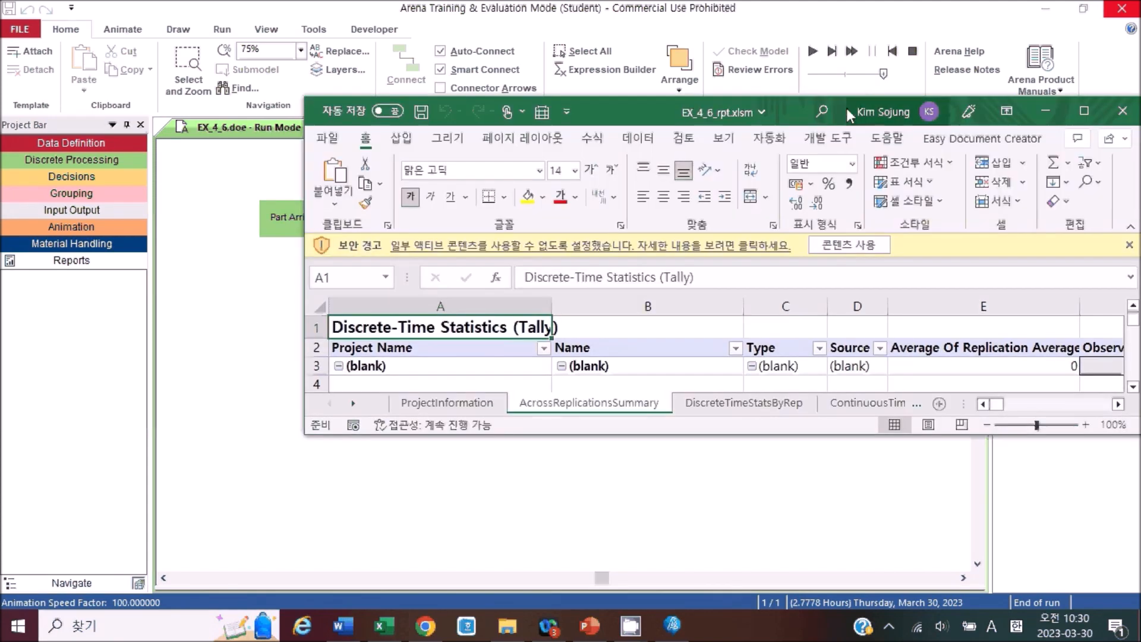
# Enable the blocked content of the EX_4_6_rpt.xlsm report in Excel and maximize its window.
pyautogui.moveTo(846, 108); pyautogui.dragTo(580, 104)
pyautogui.click(603, 245)
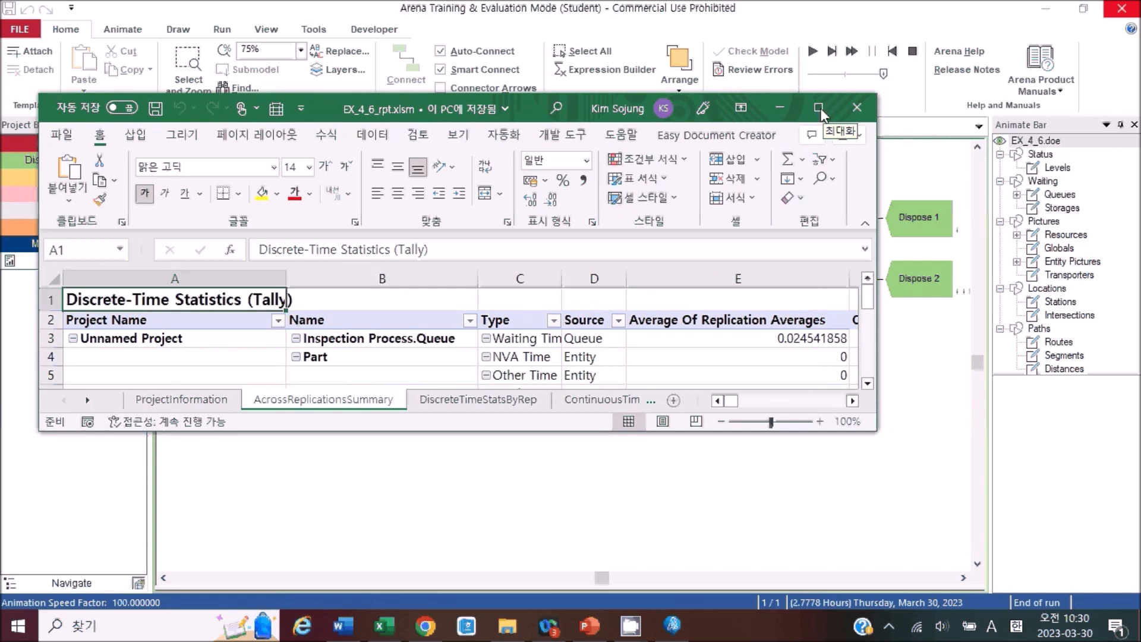
pyautogui.click(818, 109)
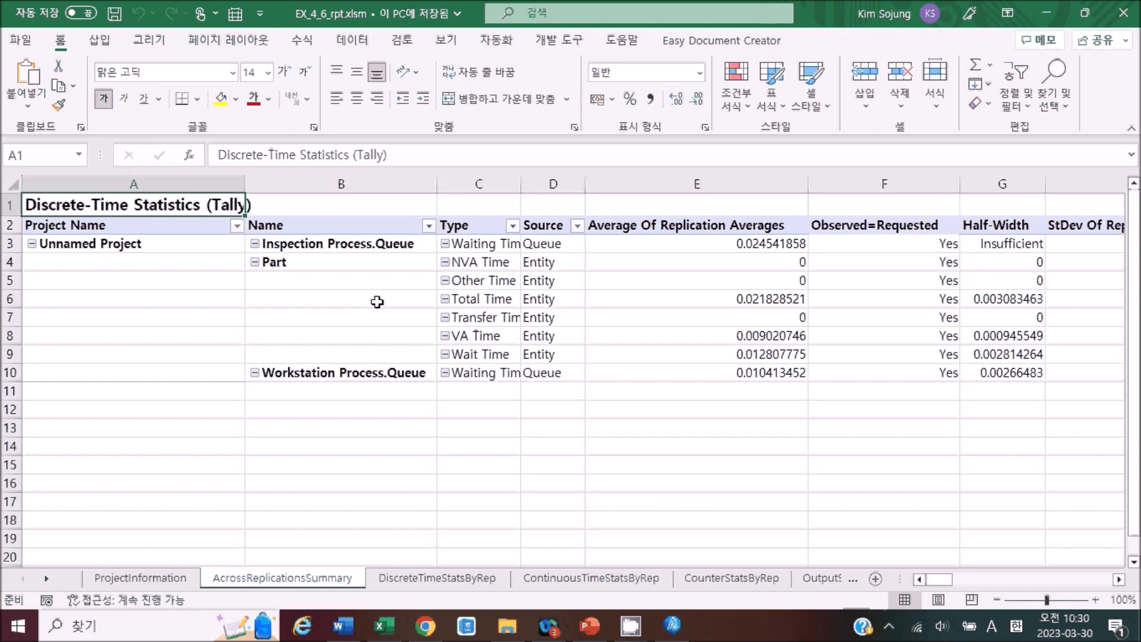
# Examine the queue waiting times and half-widths in the AcrossReplicationsSummary sheet.
pyautogui.click(377, 246)
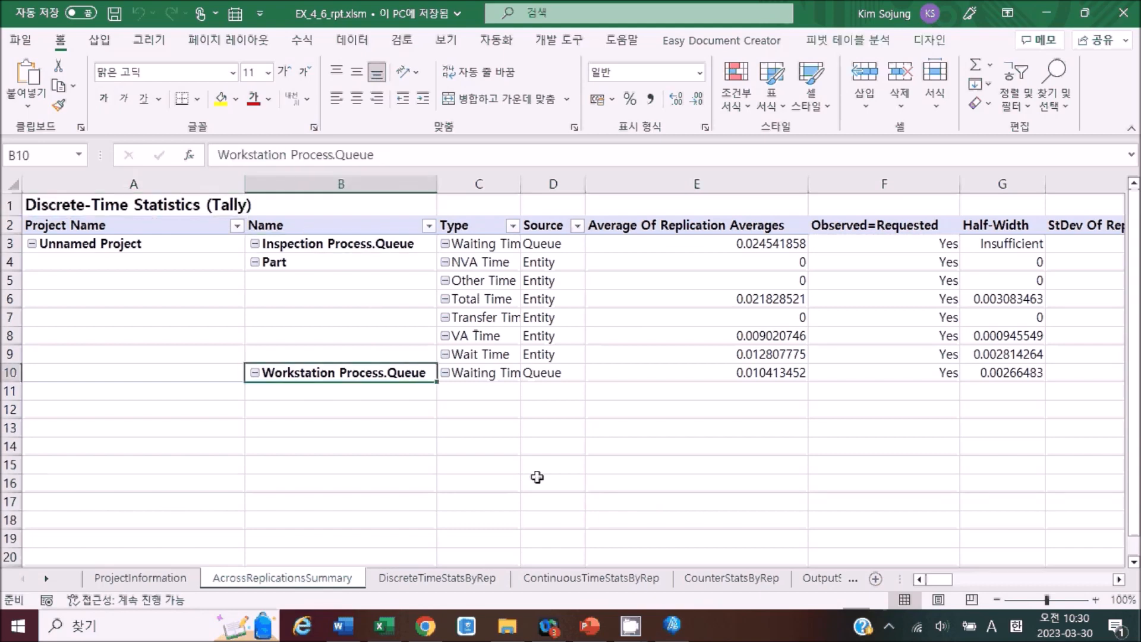
pyautogui.click(797, 447)
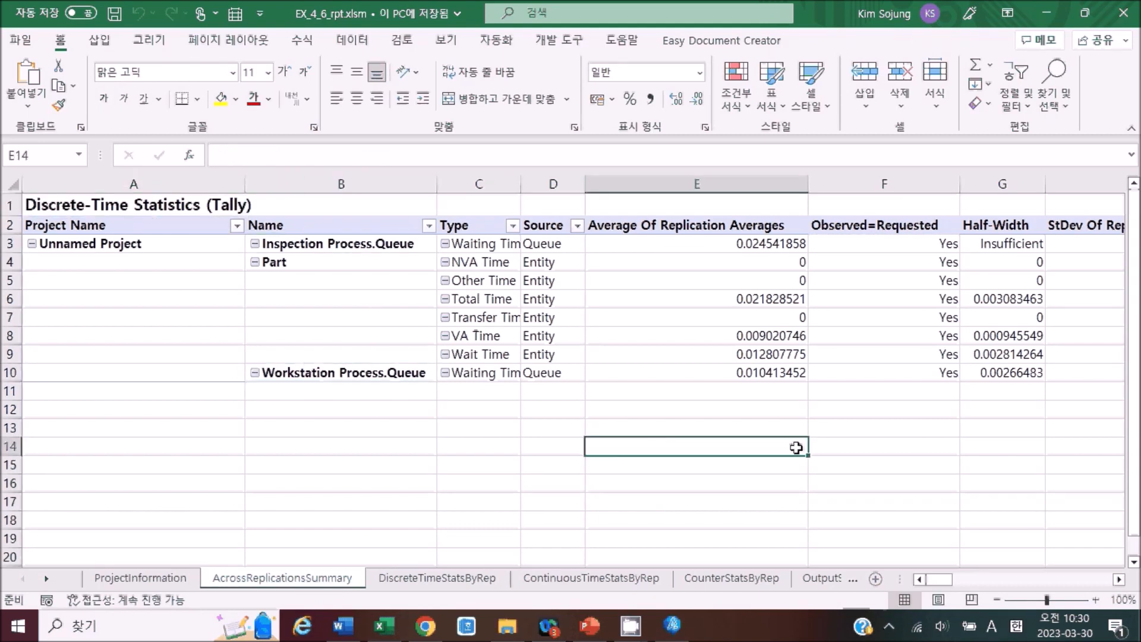
pyautogui.click(995, 369)
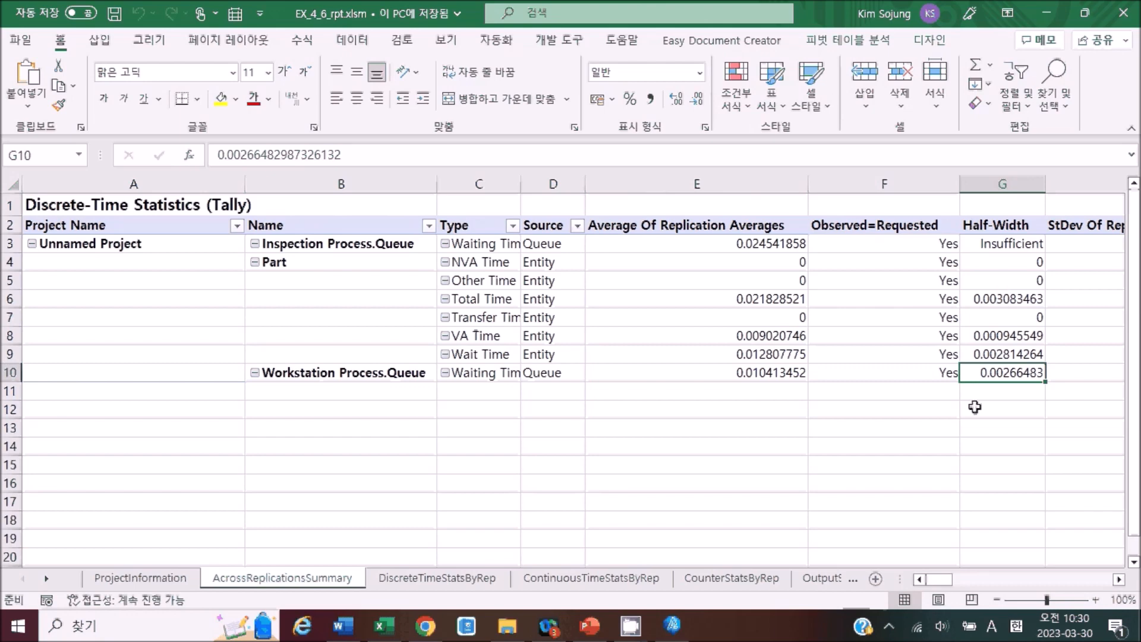
pyautogui.click(799, 445)
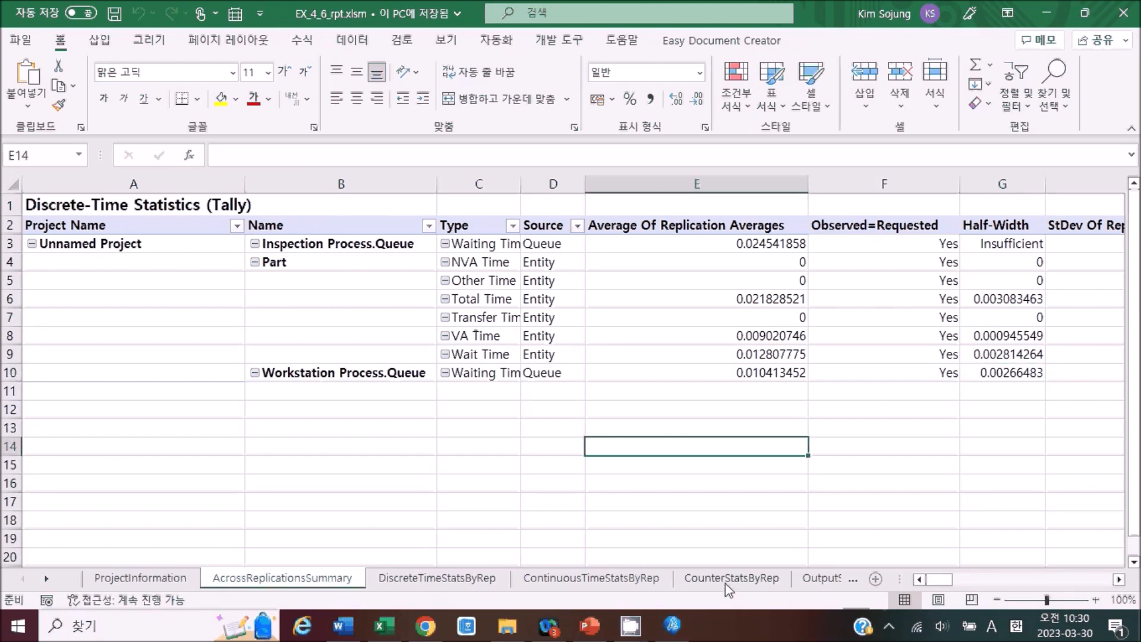
# View the OutputStatsByRep sheet and examine the recorded values for parts entering and leaving.
pyautogui.click(829, 580)
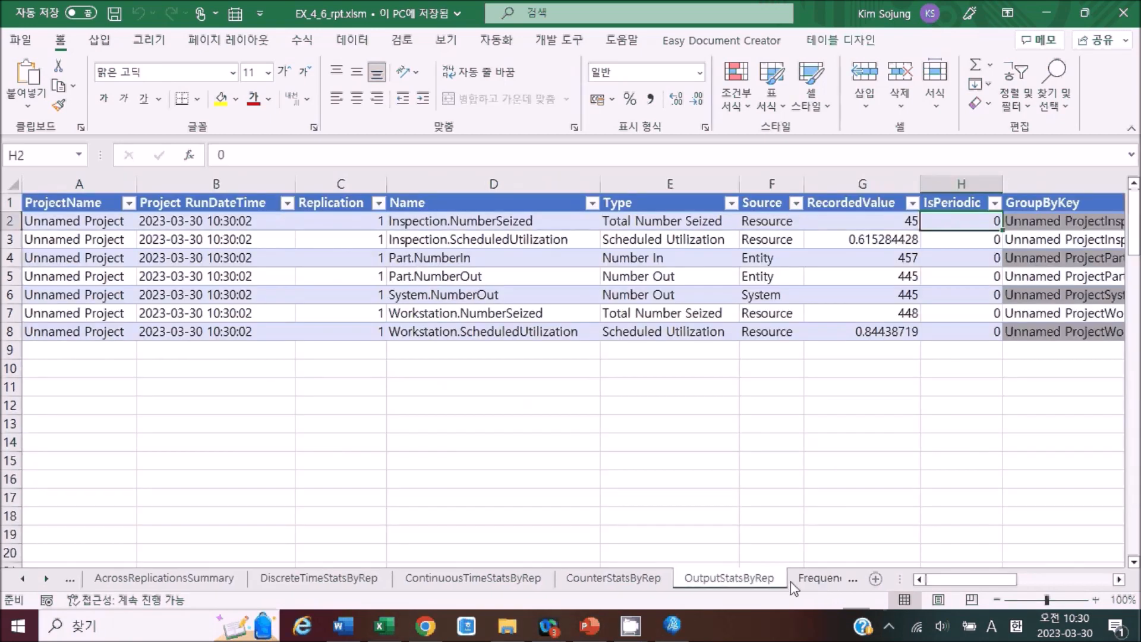
pyautogui.click(728, 438)
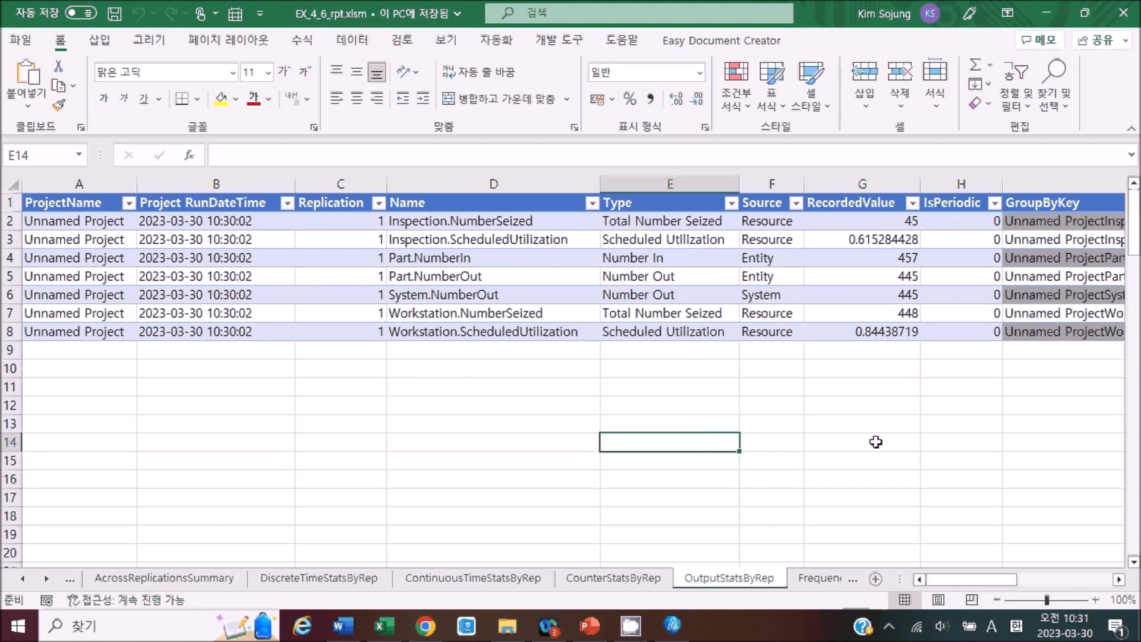
pyautogui.moveTo(880, 259); pyautogui.dragTo(881, 288)
pyautogui.click(748, 440)
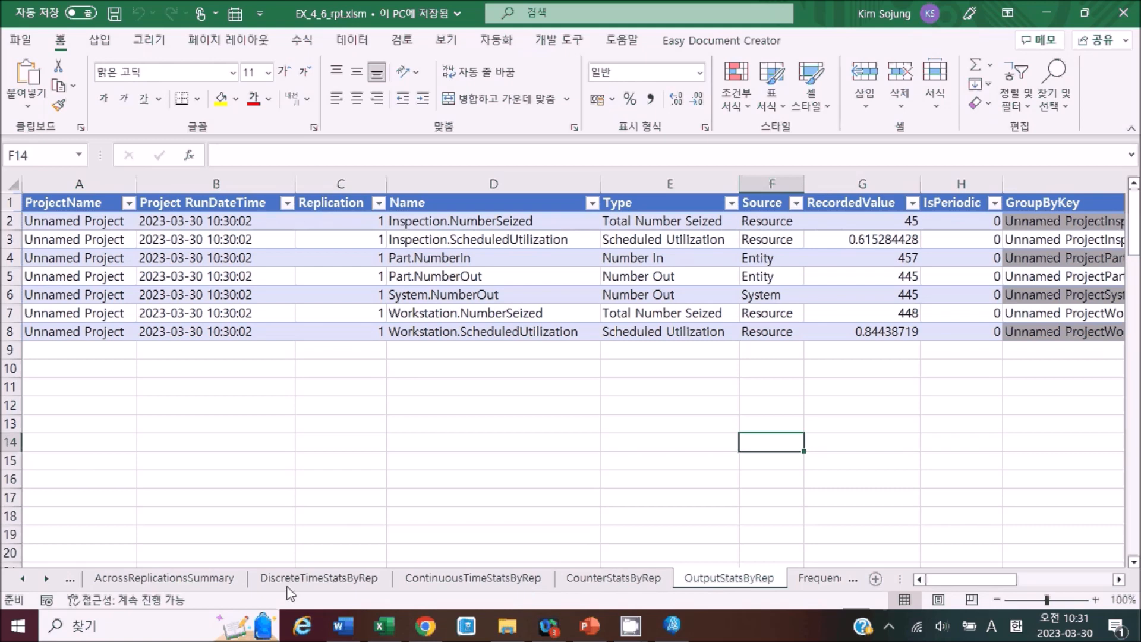
# Look through the AcrossReplicationsSummary, ProjectInformation, CounterStatsByRep and FrequencyStatsByRep sheets, and return to OutputStatsByRep.
pyautogui.click(231, 584)
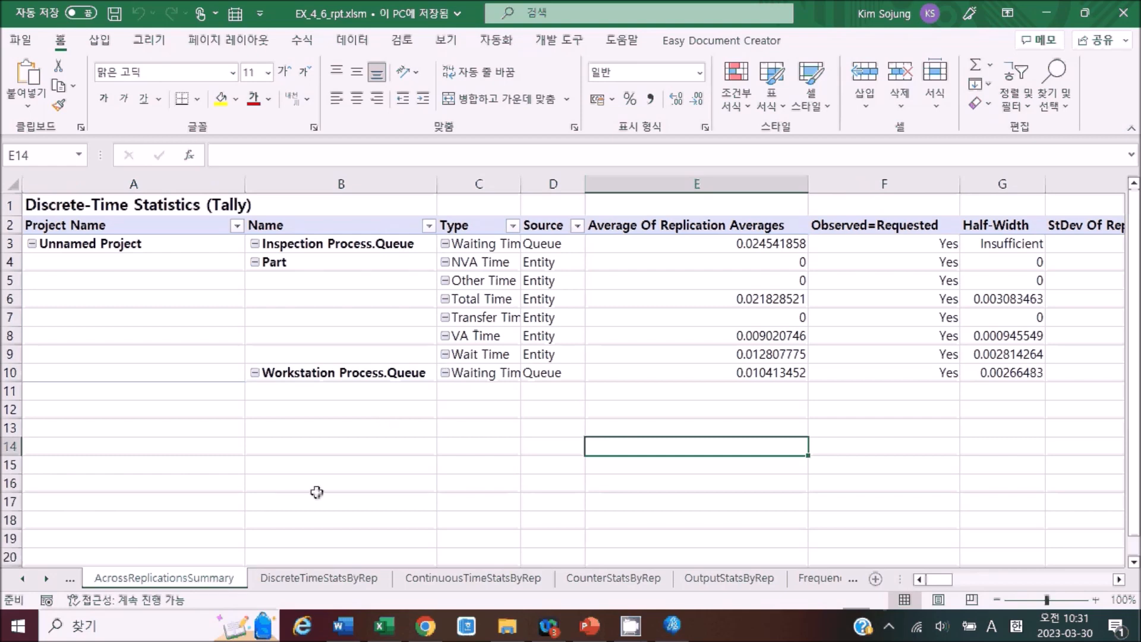
pyautogui.click(74, 581)
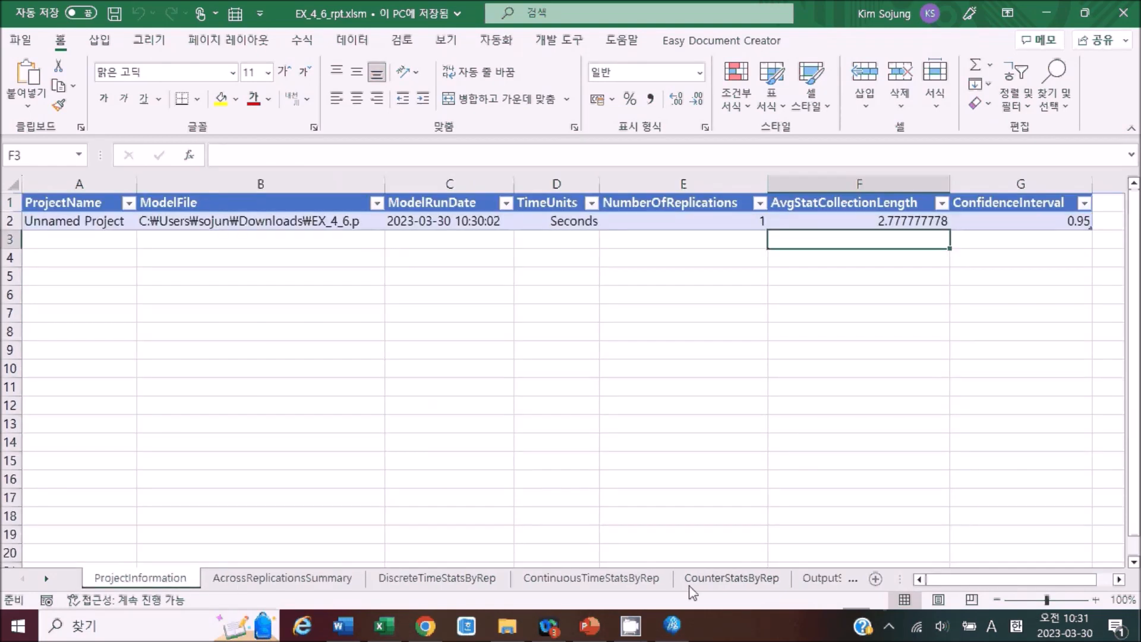
pyautogui.click(730, 579)
pyautogui.click(821, 579)
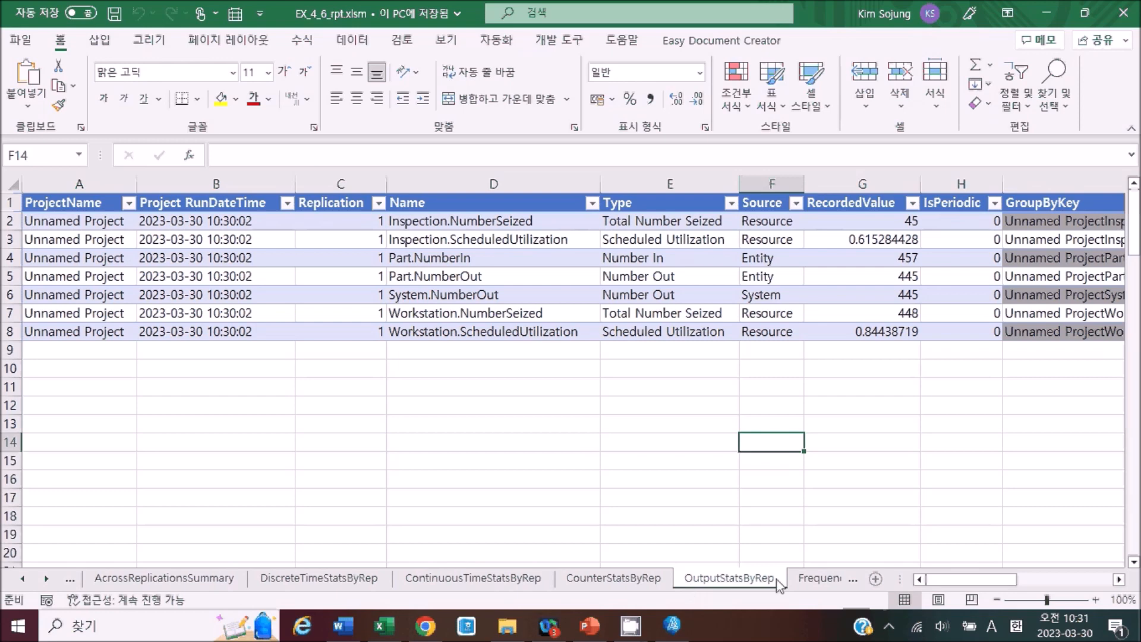
pyautogui.click(799, 581)
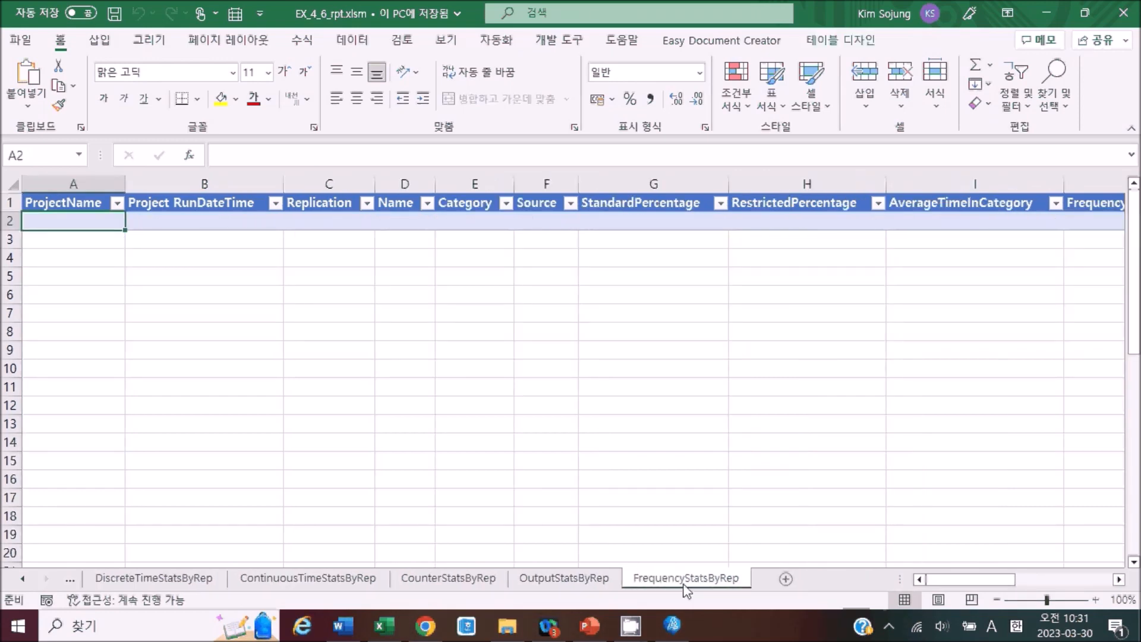
pyautogui.click(586, 585)
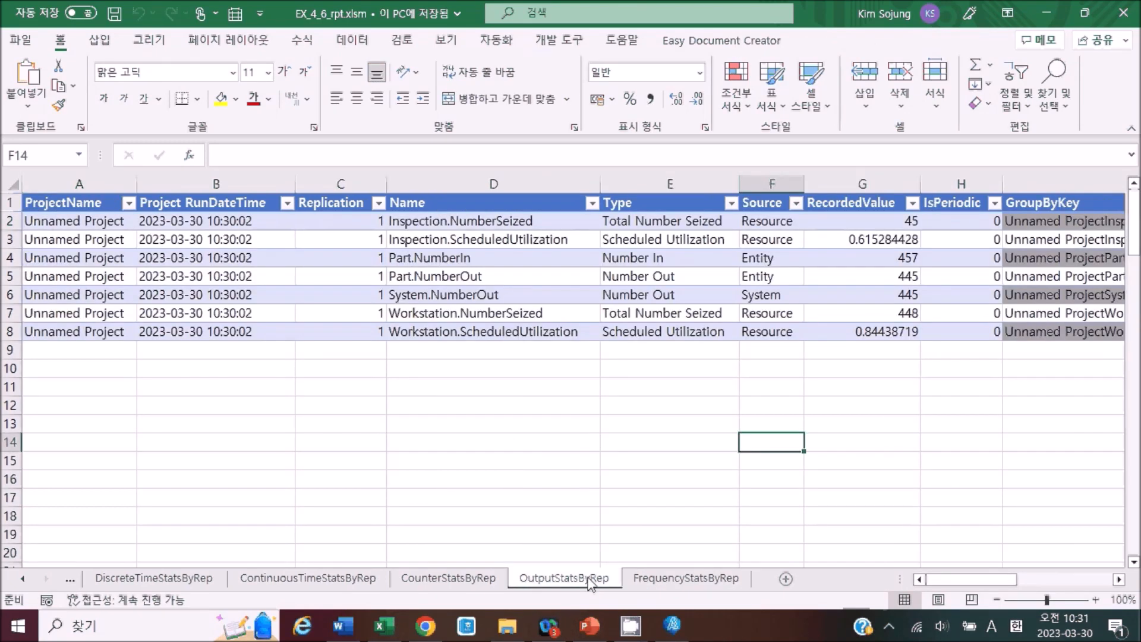
# Inspect the number-seized and scheduled-utilization entries for the Inspection and Workstation resources.
pyautogui.click(528, 229)
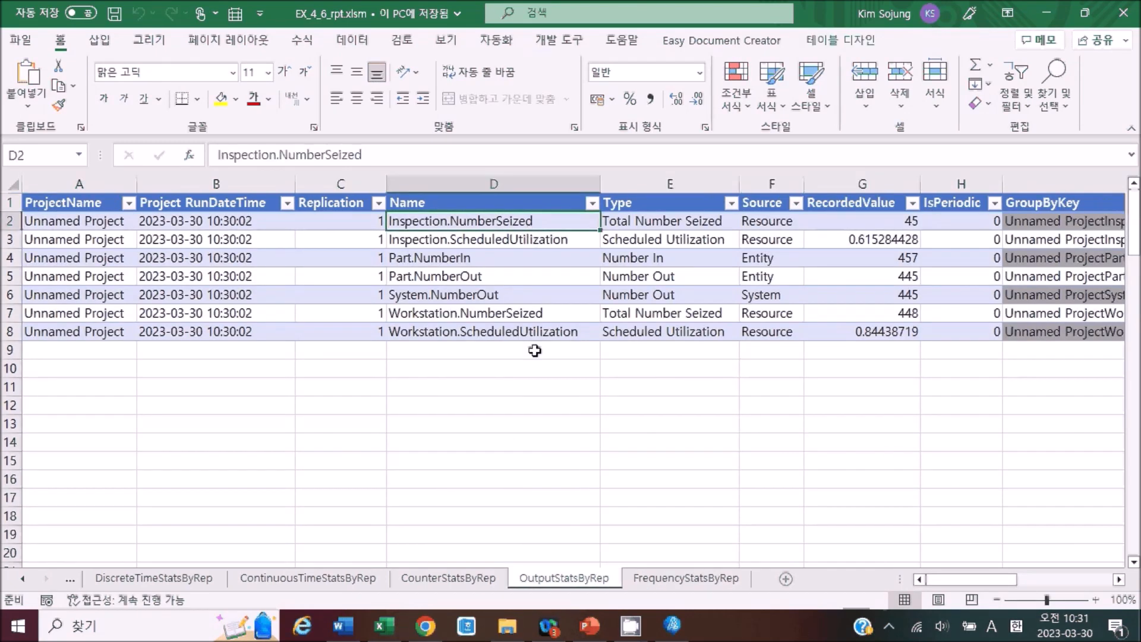
pyautogui.click(532, 242)
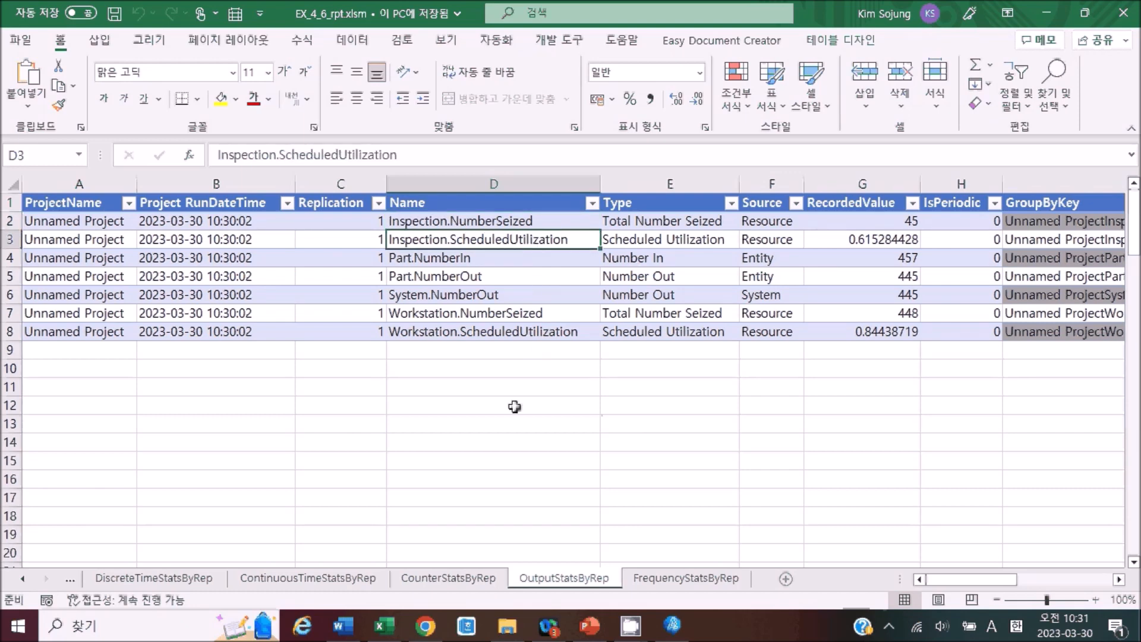
pyautogui.click(515, 407)
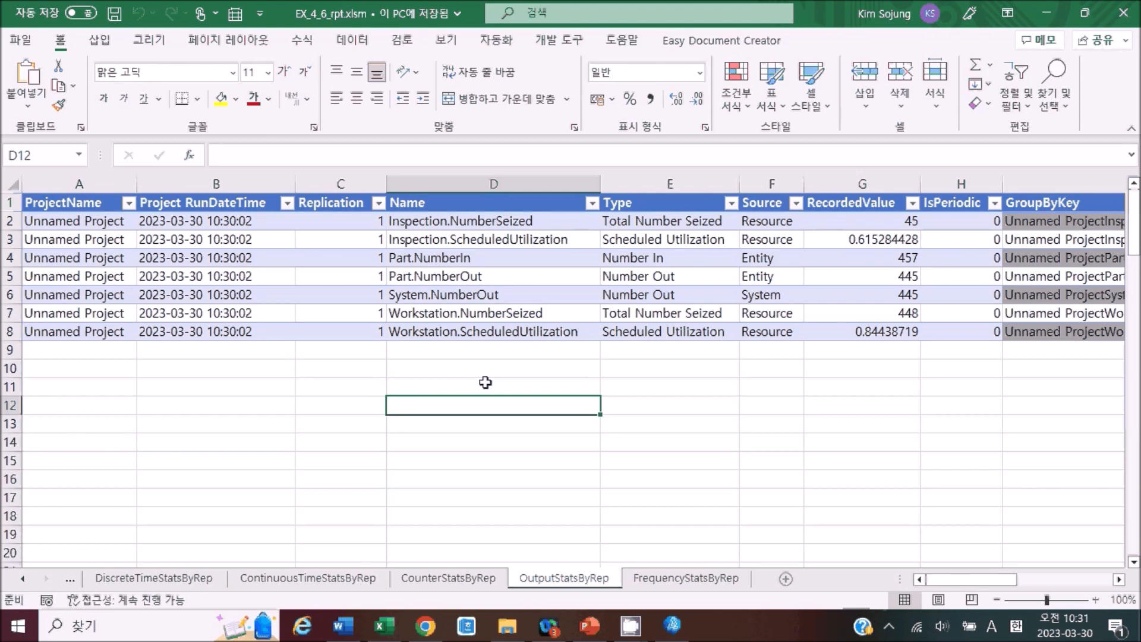
pyautogui.click(438, 313)
pyautogui.click(438, 331)
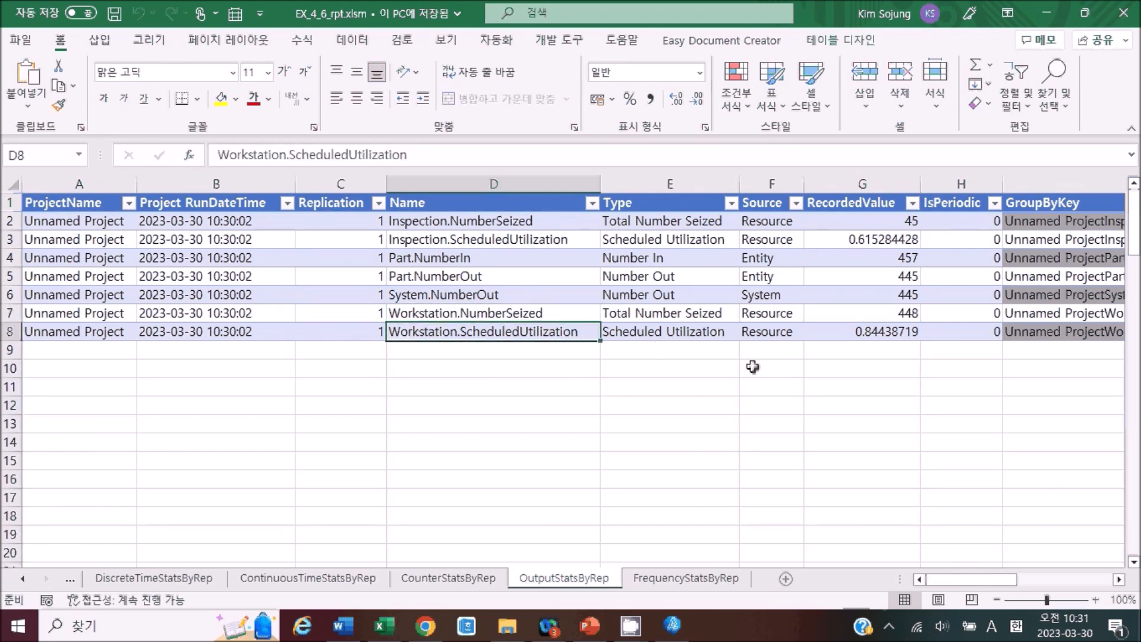
# Examine the remaining columns of the Workstation.ScheduledUtilization row through Maximum, and return to the start of the table.
pyautogui.press('Right')
pyautogui.press('Right')
pyautogui.press('Right')
pyautogui.press('Right')
pyautogui.press('Right')
pyautogui.press('Right')
pyautogui.press('Right')
pyautogui.press('Right')
pyautogui.press('Right')
pyautogui.press('Right')
pyautogui.press('Right')
pyautogui.press('Right')
pyautogui.press('Right')
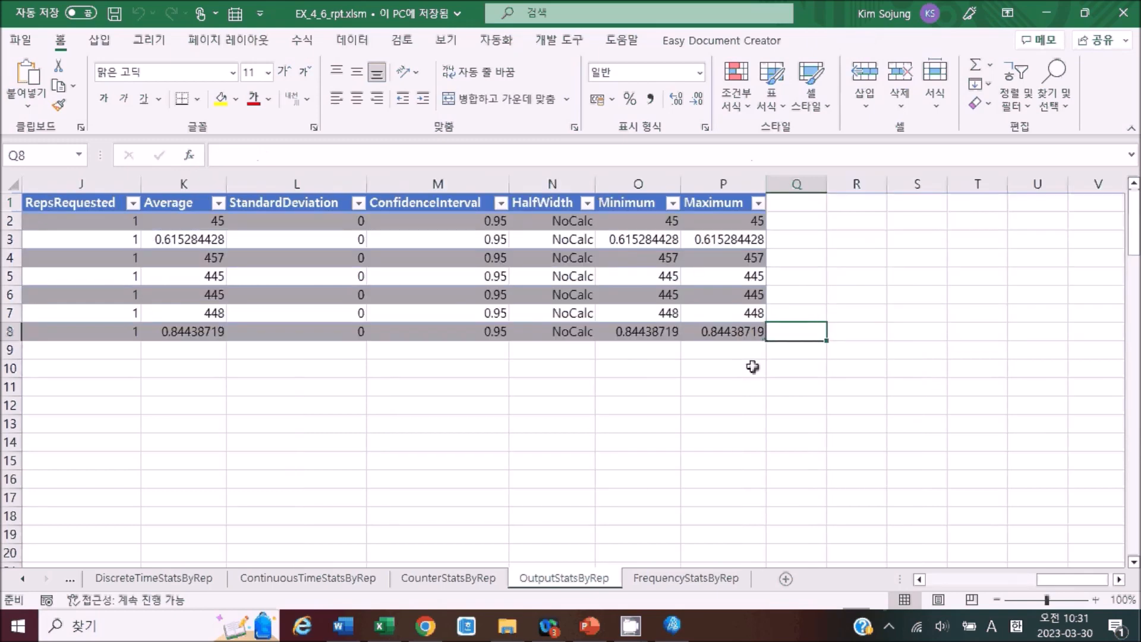
pyautogui.press('Left')
pyautogui.press('Left')
pyautogui.press('Left')
pyautogui.press('Left')
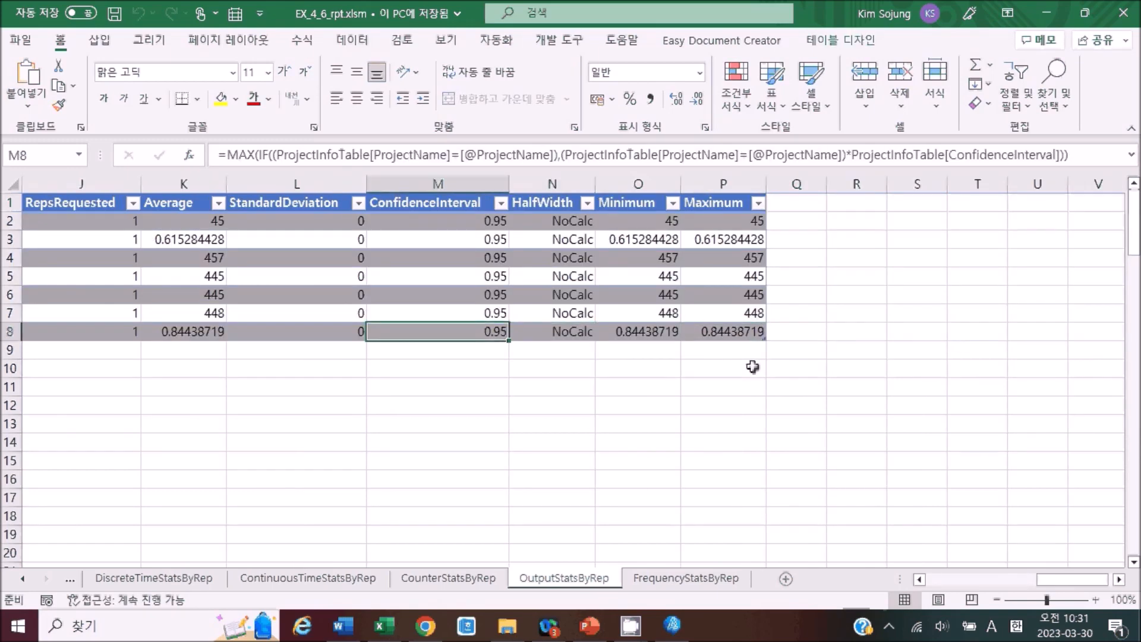
pyautogui.press('Left')
pyautogui.press('Left')
pyautogui.press('Left')
pyautogui.press('Left')
pyautogui.press('Left')
pyautogui.press('Left')
pyautogui.press('Left')
pyautogui.press('Left')
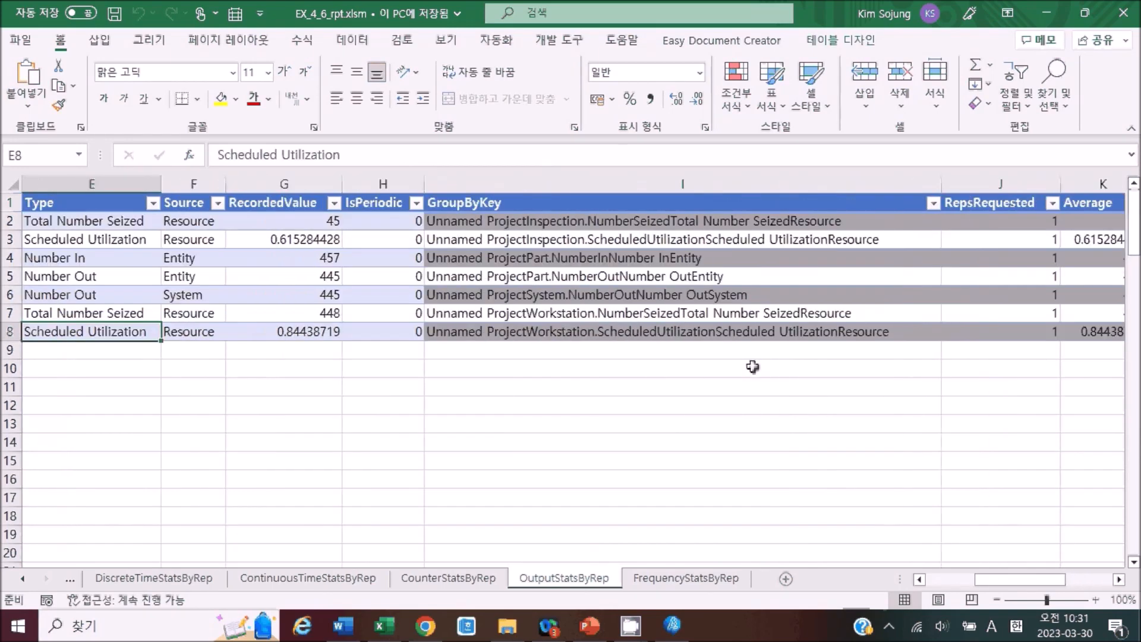
pyautogui.hscroll(-3, 752, 367)
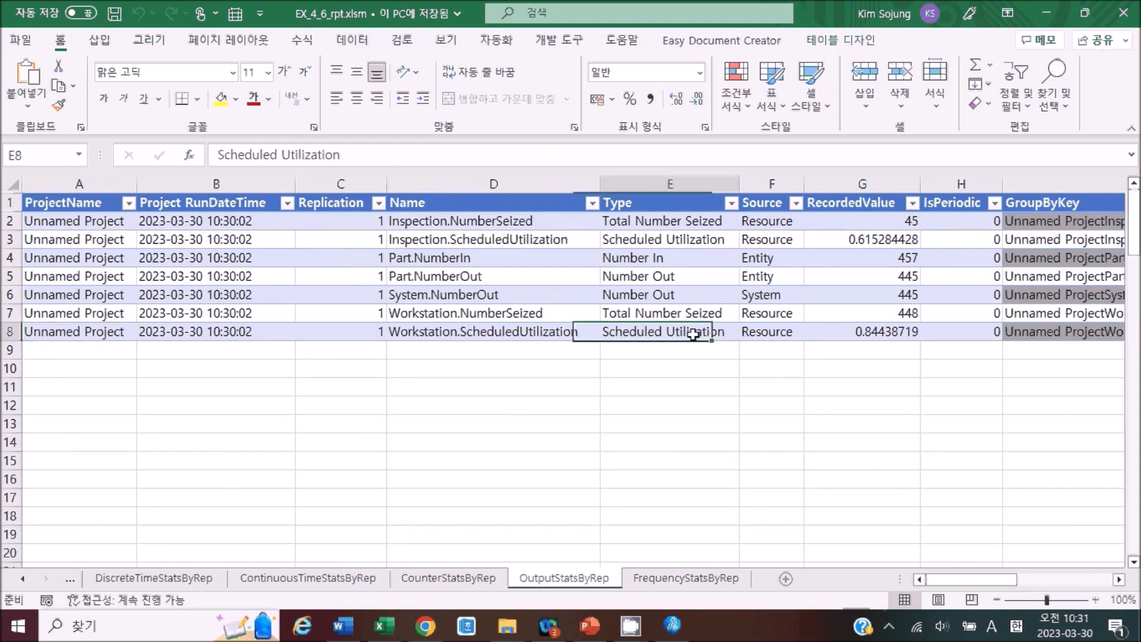
# Compare the recorded scheduled utilization of the Inspection and Workstation resources.
pyautogui.click(693, 236)
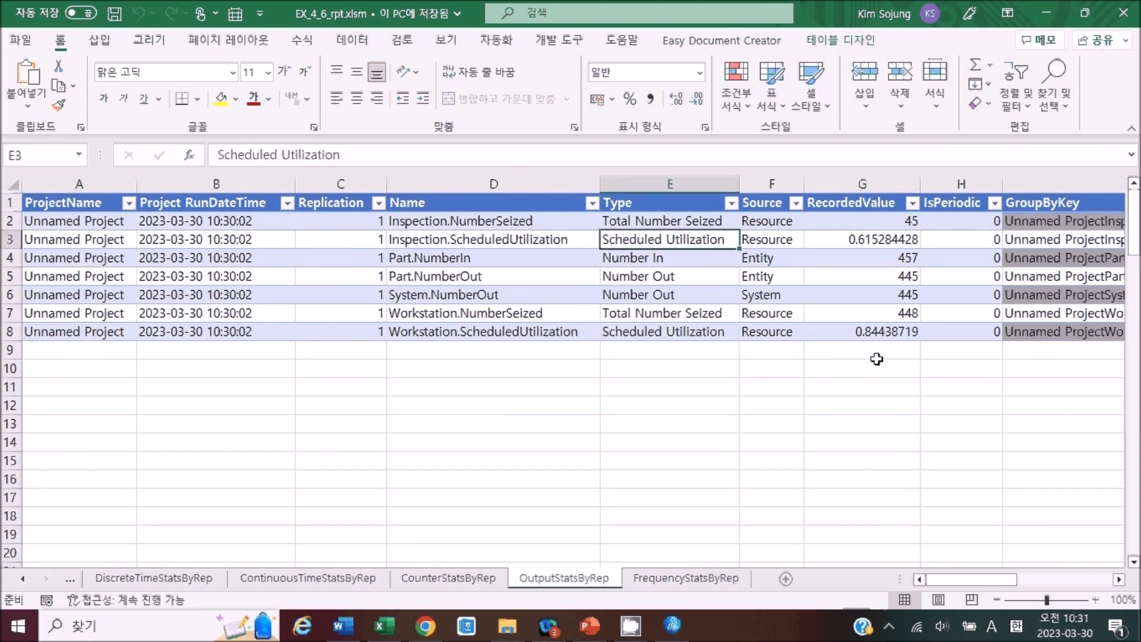
pyautogui.click(858, 240)
pyautogui.click(861, 330)
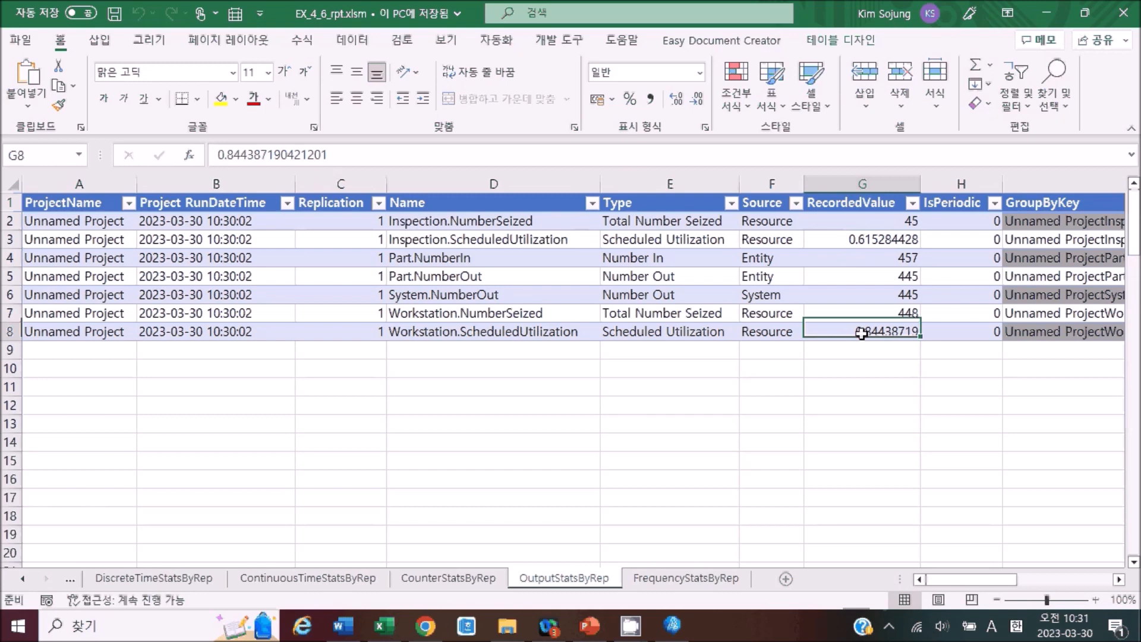
pyautogui.click(702, 239)
pyautogui.click(707, 331)
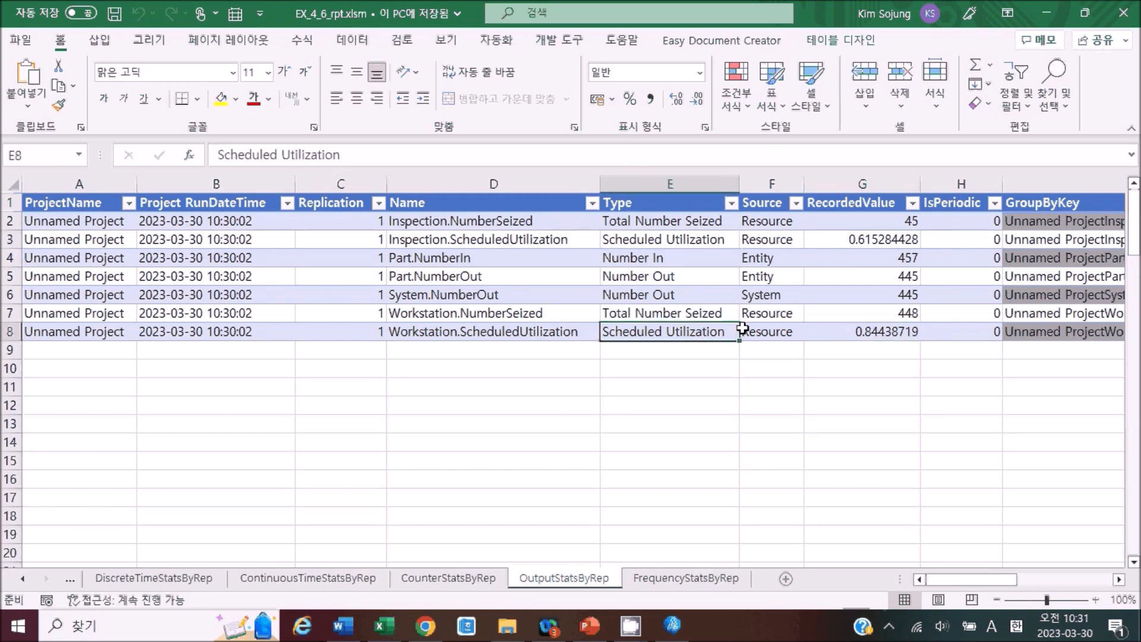
# Review the Workstation.ScheduledUtilization entry and its recorded value alongside the Inspection utilization in OutputStatsByRep.
pyautogui.click(862, 239)
pyautogui.click(865, 333)
pyautogui.click(504, 330)
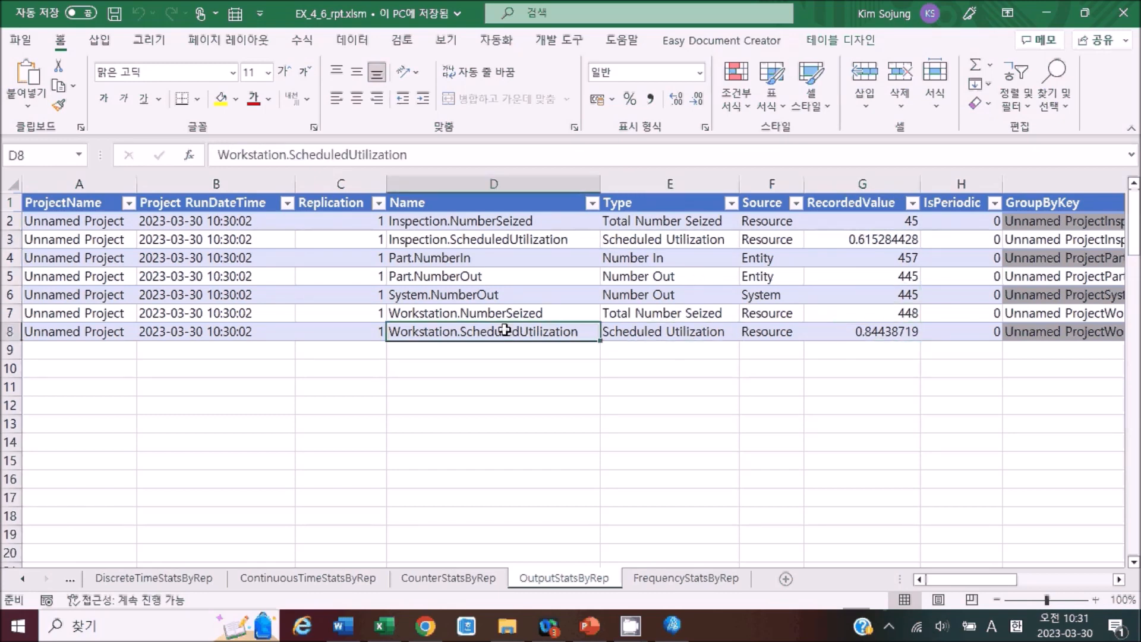
pyautogui.click(865, 332)
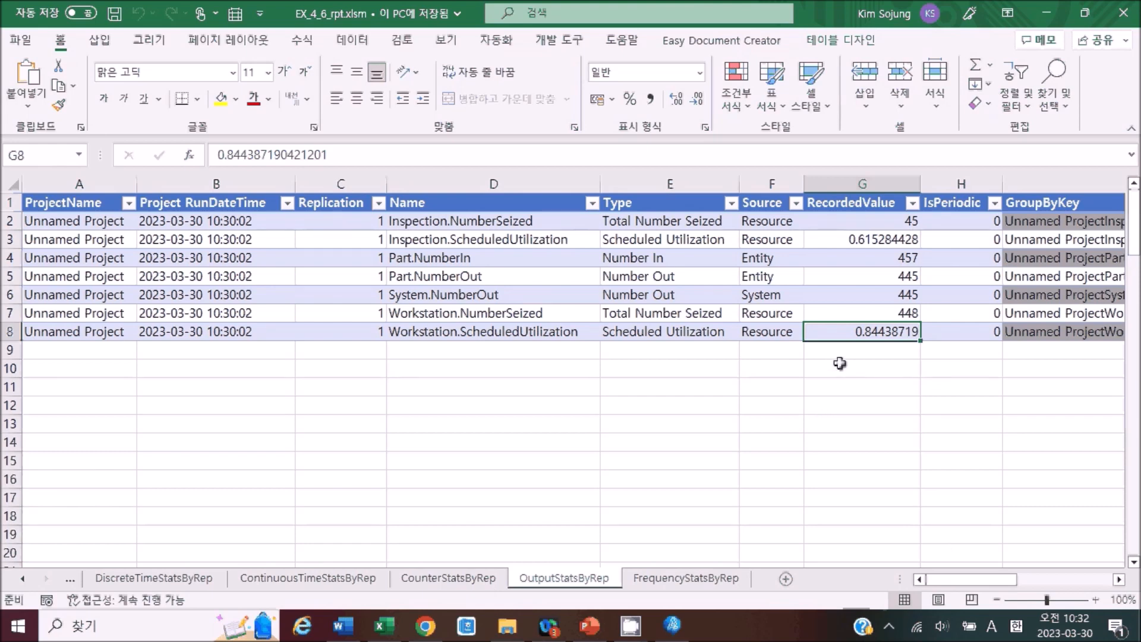
pyautogui.click(544, 331)
pyautogui.click(618, 417)
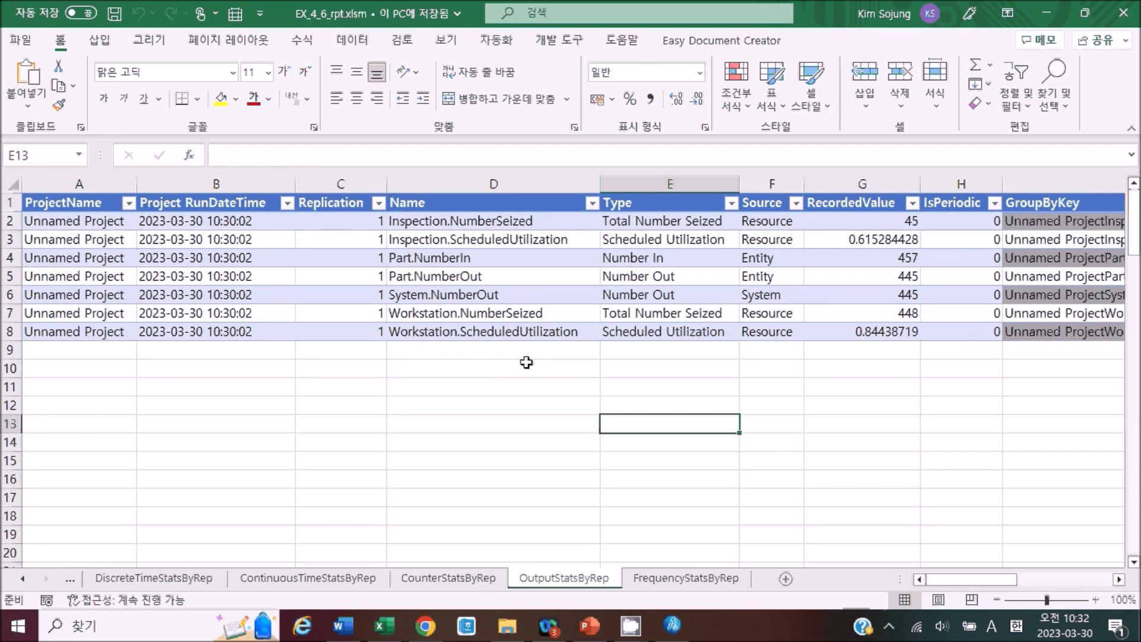
pyautogui.click(505, 331)
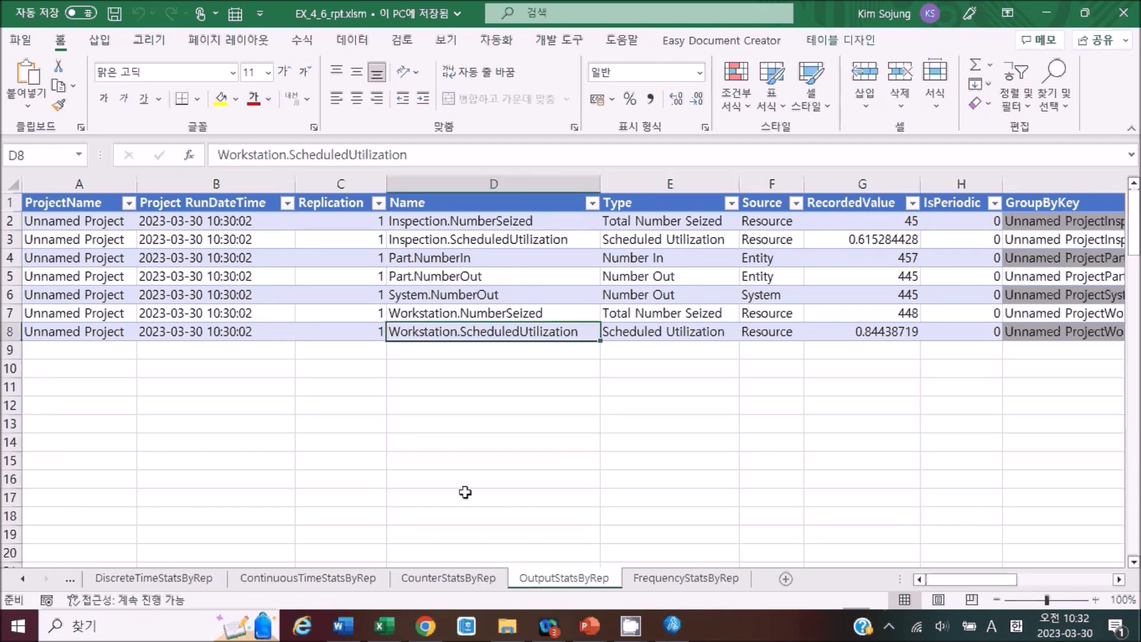
# In the CounterStatsByRep sheet, examine the Number of Good Parts counter, its source and its recorded value.
pyautogui.click(458, 578)
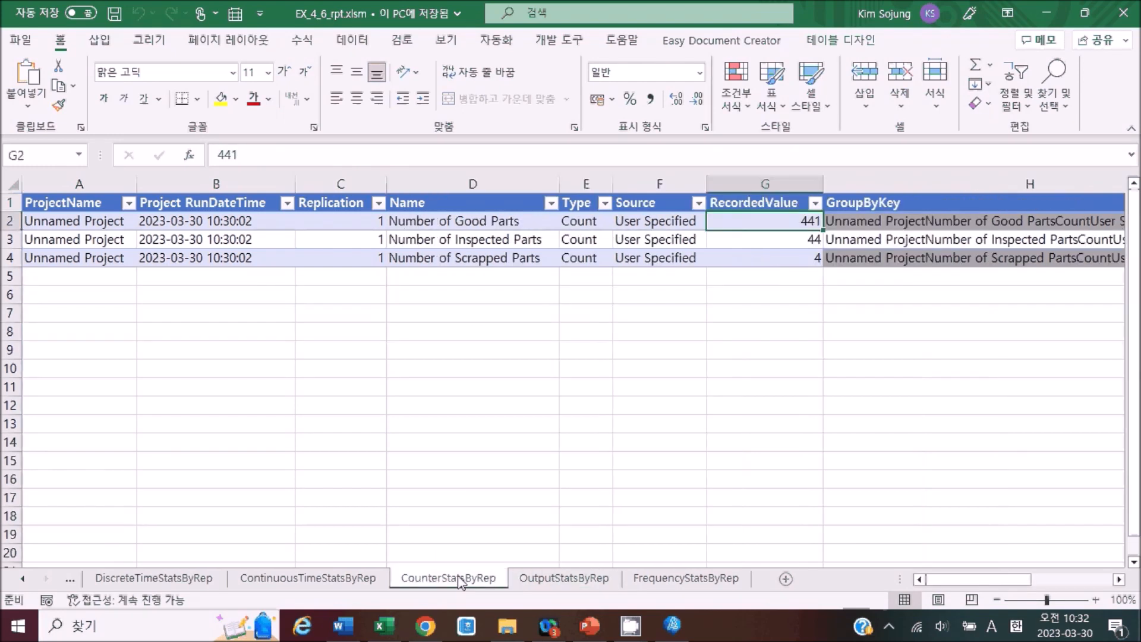
pyautogui.click(459, 225)
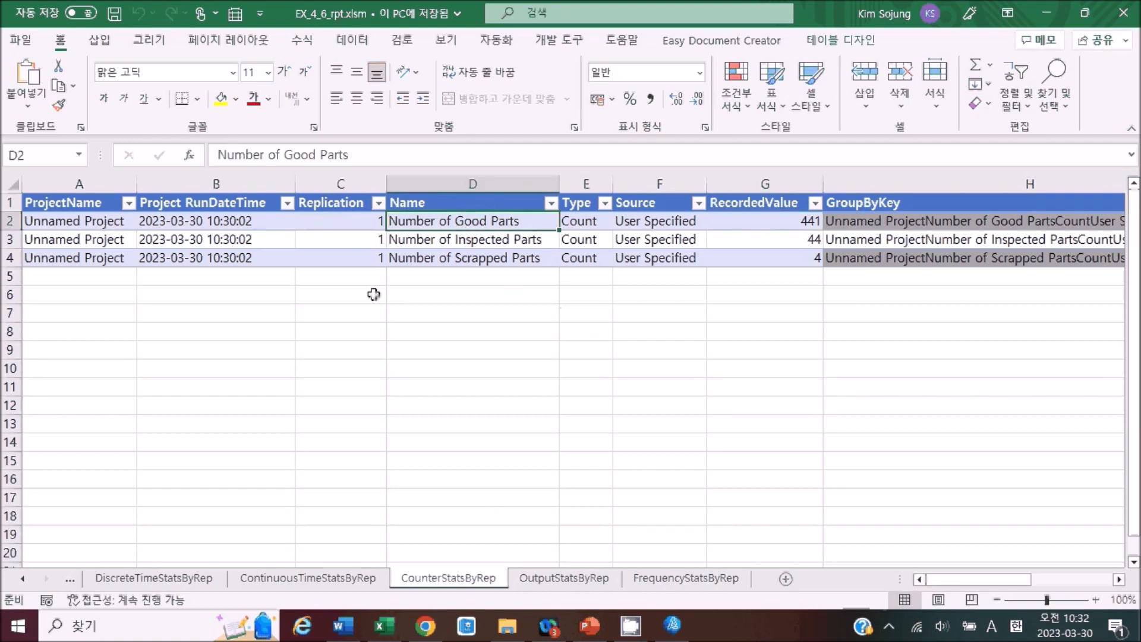
pyautogui.click(649, 221)
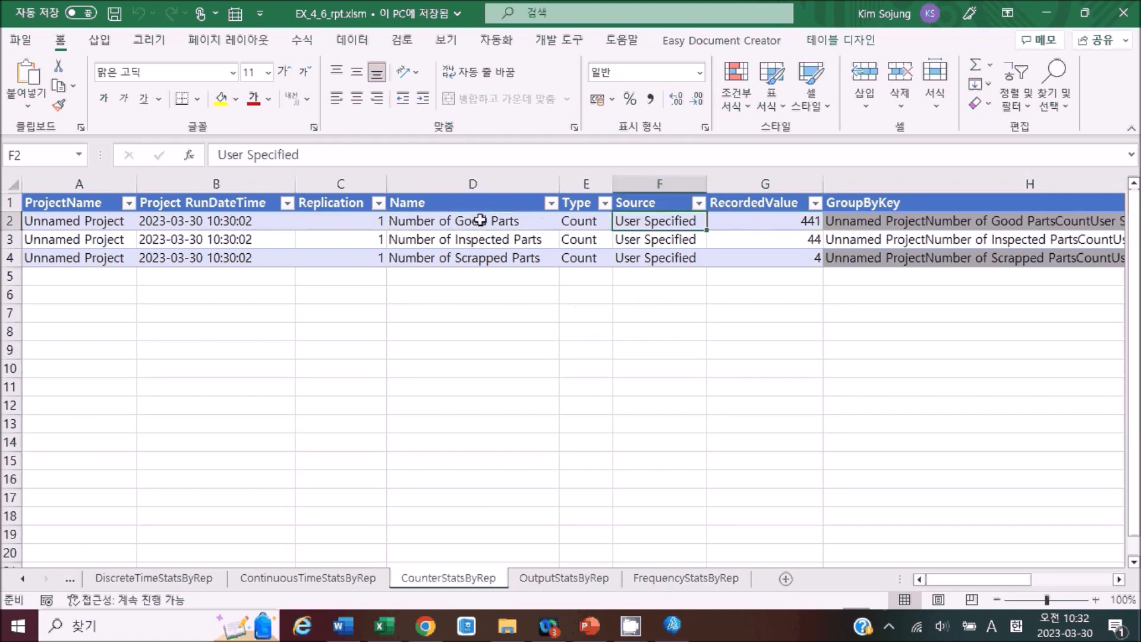
pyautogui.click(480, 221)
pyautogui.click(585, 312)
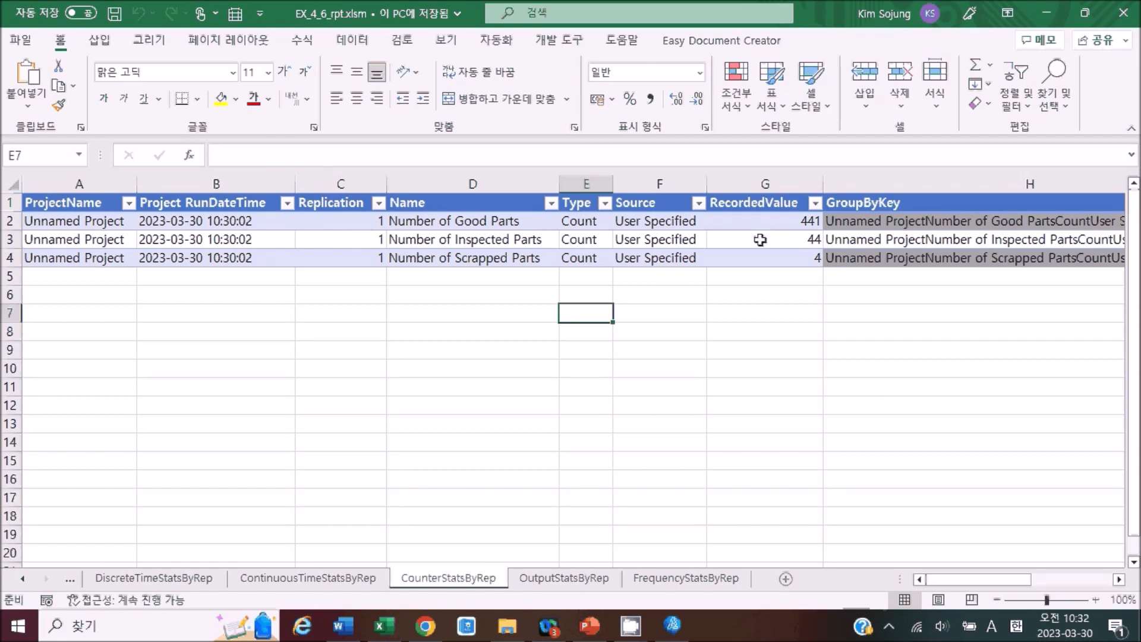
pyautogui.click(766, 220)
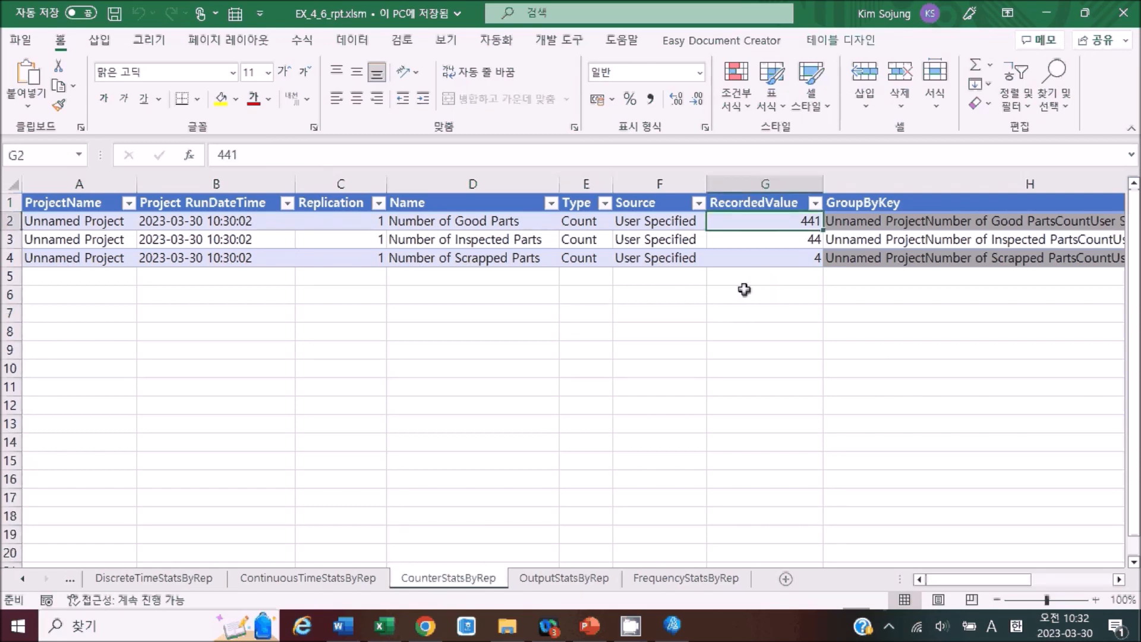
pyautogui.click(537, 221)
pyautogui.click(755, 218)
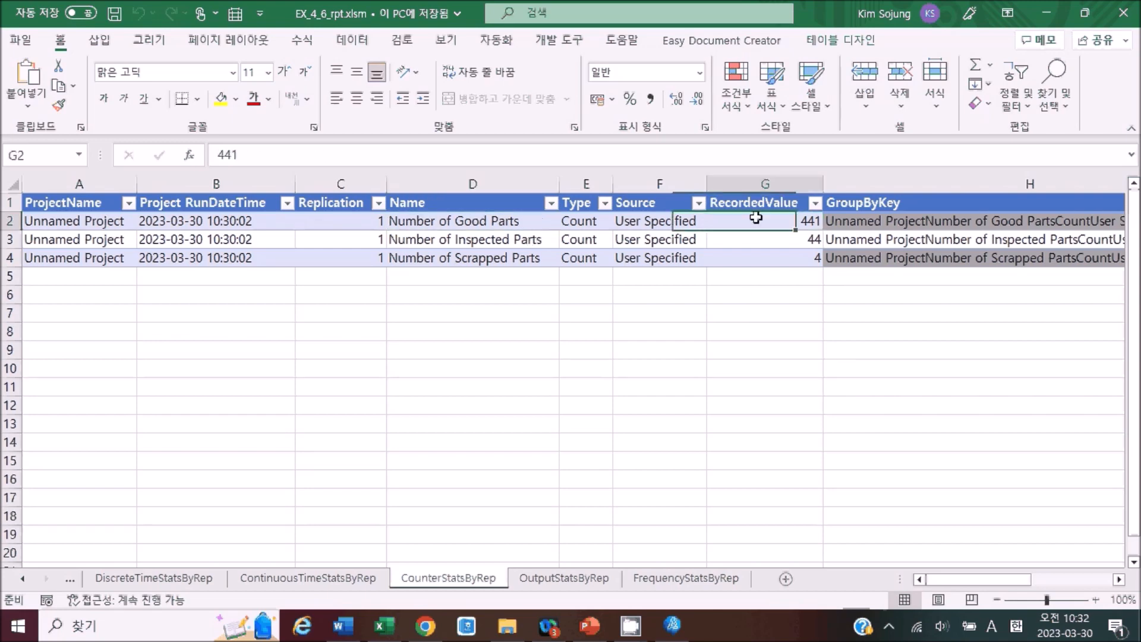
# Check the recorded values of the Number of Inspected Parts and Number of Scrapped Parts counters.
pyautogui.click(532, 244)
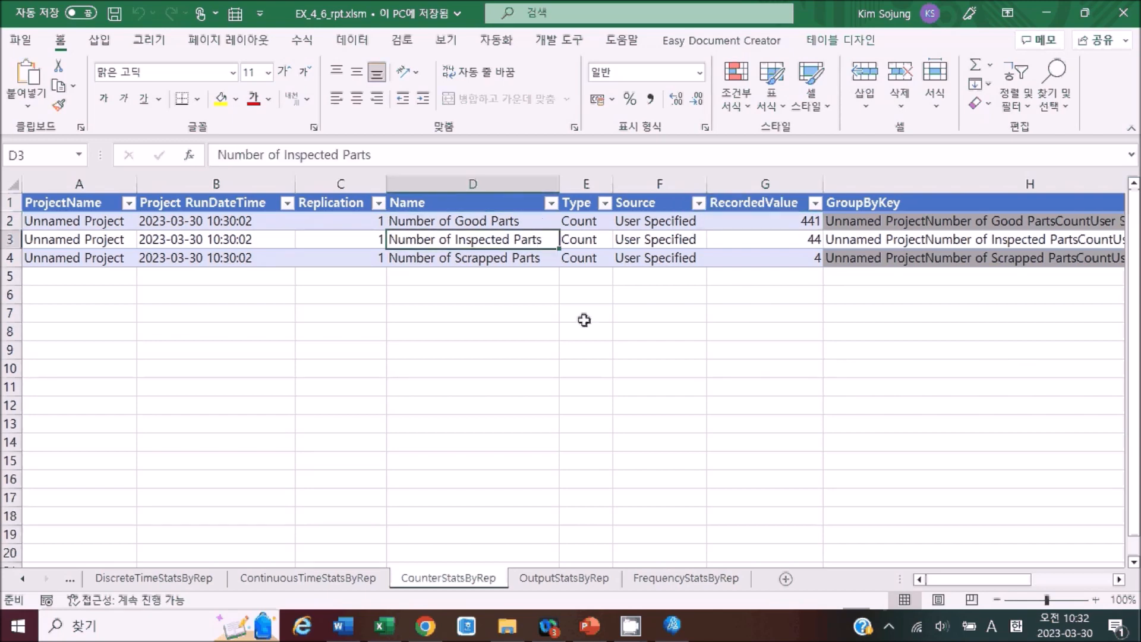
pyautogui.click(761, 245)
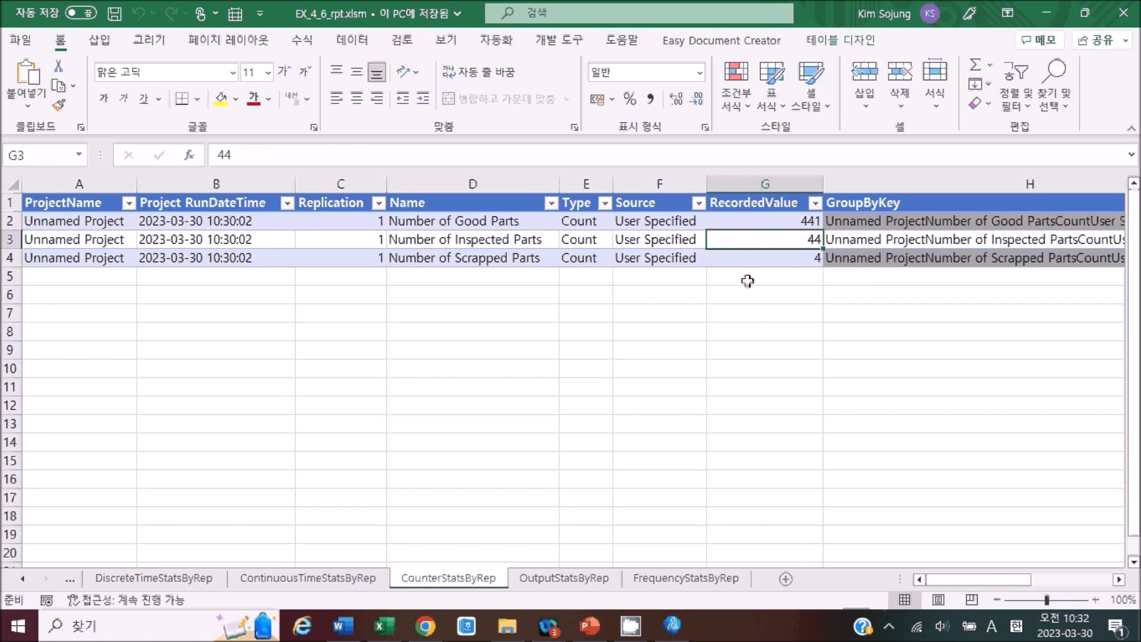
pyautogui.click(480, 265)
pyautogui.click(786, 265)
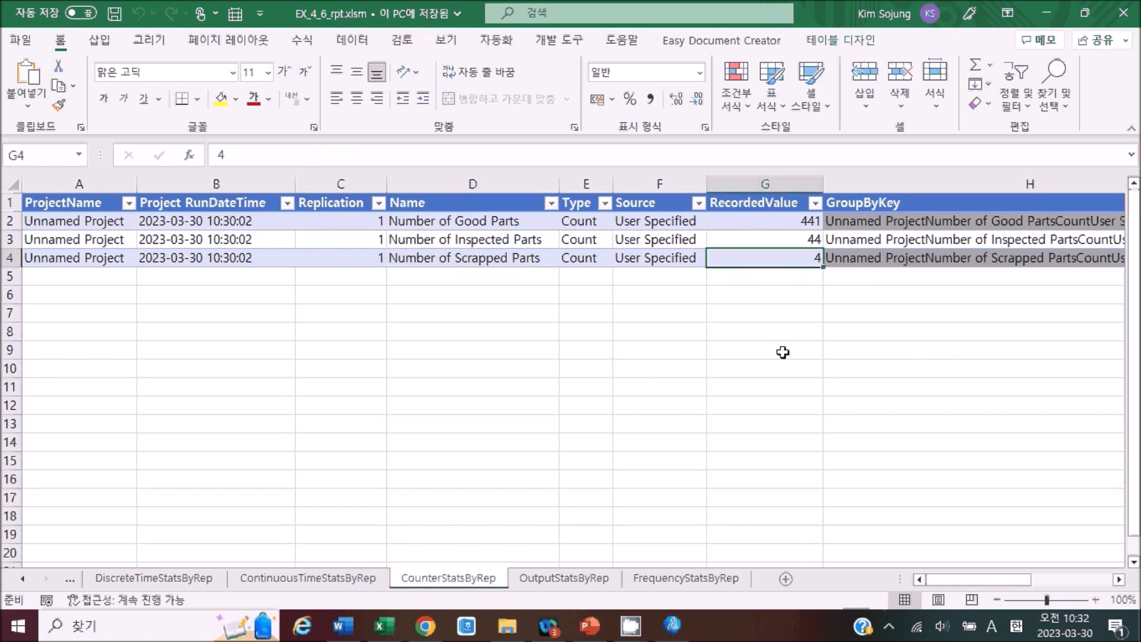
# Calculate the ratio of scrapped to inspected parts in cell G6 with the formula =G4/G3.
pyautogui.click(768, 289)
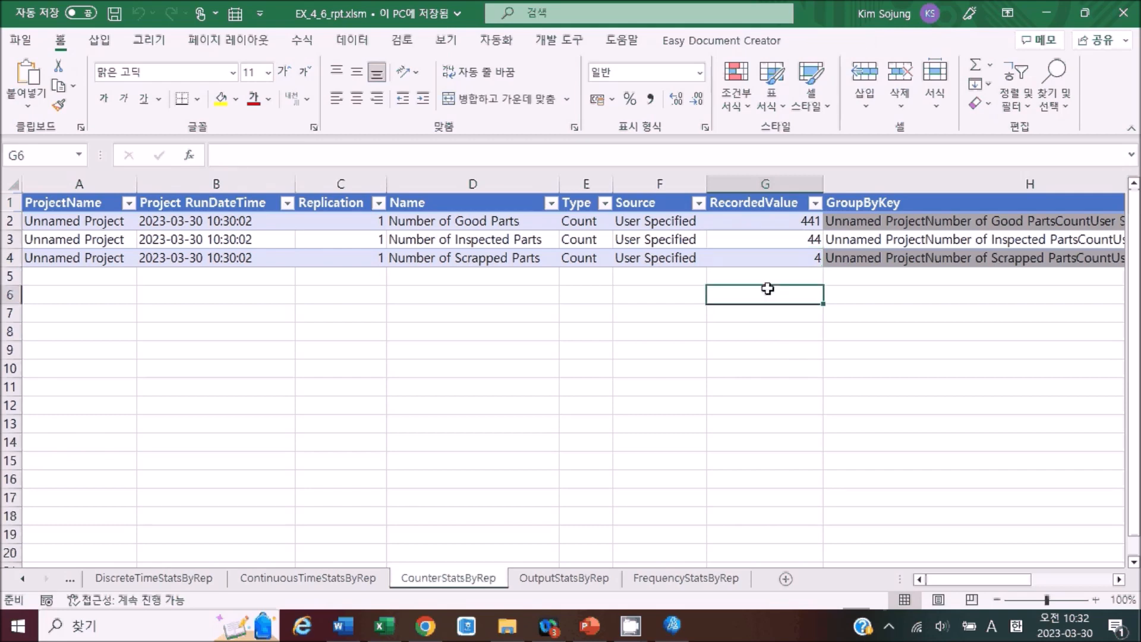
pyautogui.write('=')
pyautogui.click(774, 257)
pyautogui.write('/')
pyautogui.click(777, 242)
pyautogui.press('Return')
pyautogui.click(786, 297)
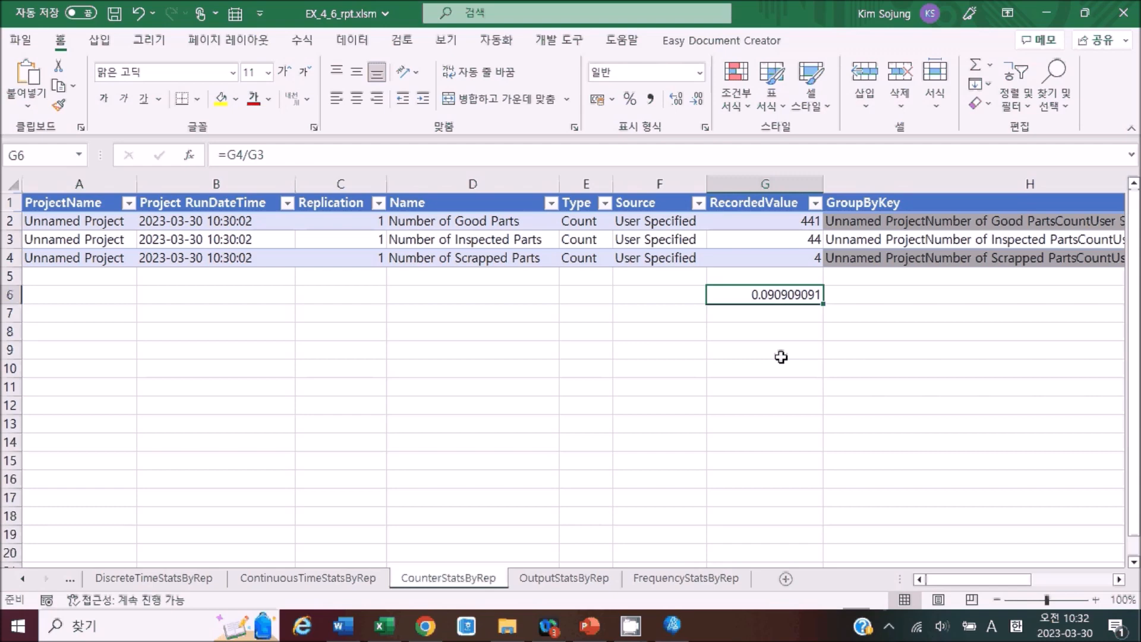
# Switch to the exercise document in Word, check the stated share of parts failing inspection, and return to the Excel report.
pyautogui.click(337, 628)
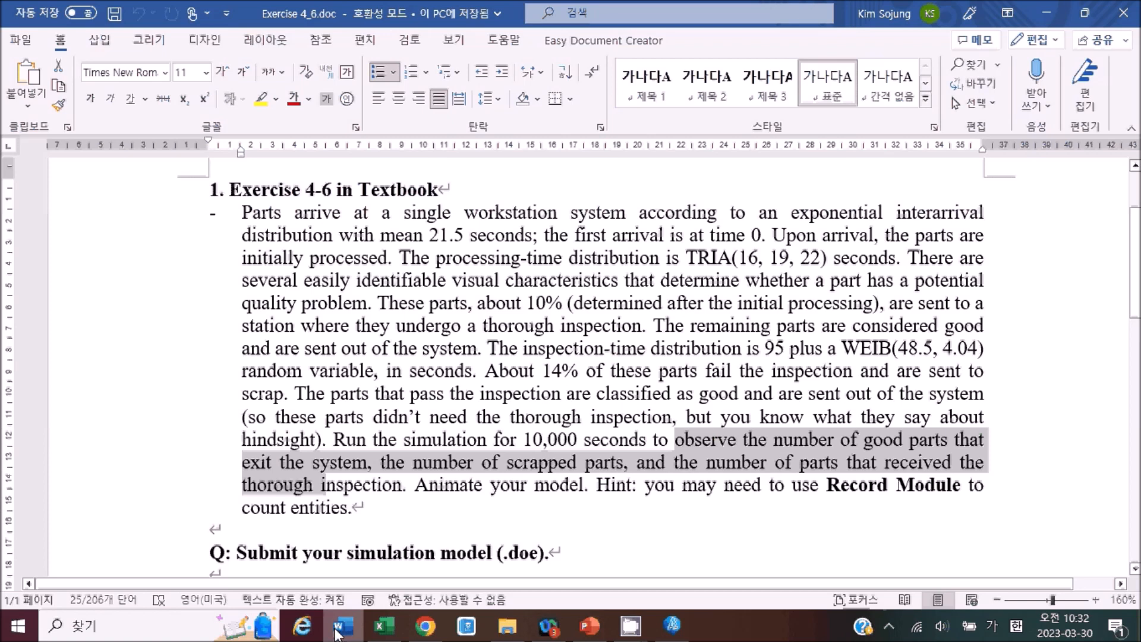
pyautogui.moveTo(543, 371); pyautogui.dragTo(732, 371)
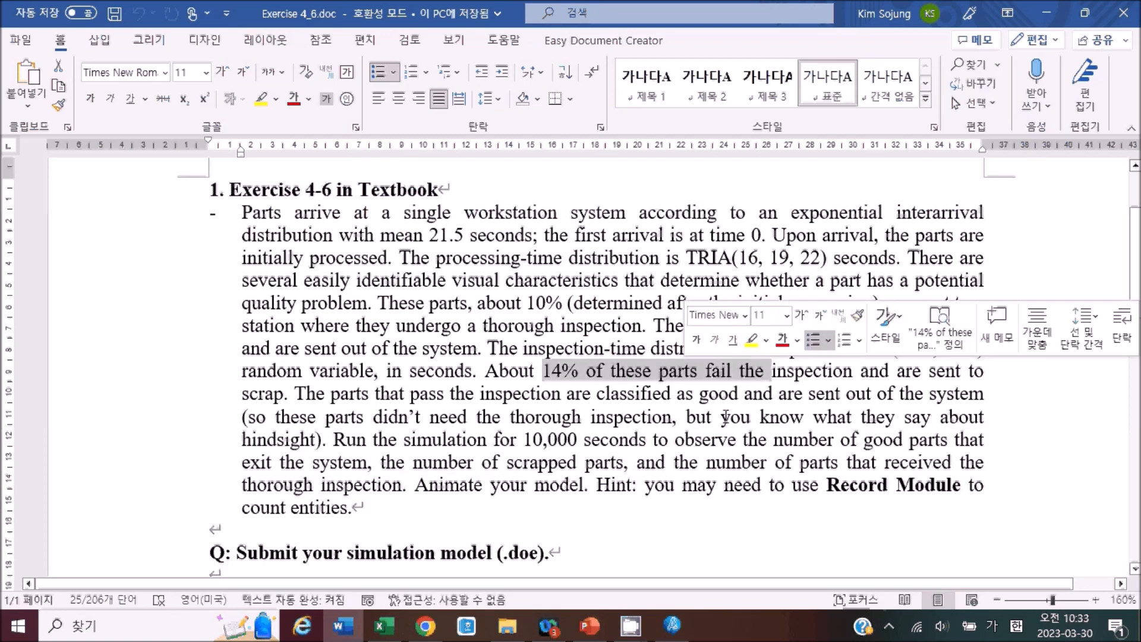
pyautogui.click(694, 440)
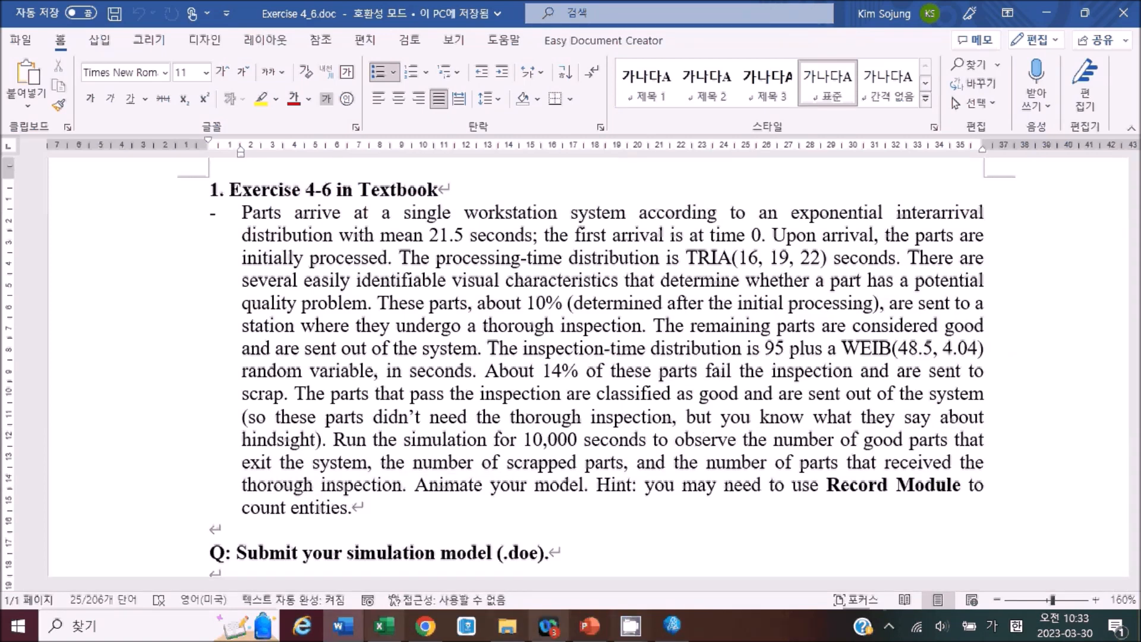
pyautogui.click(343, 627)
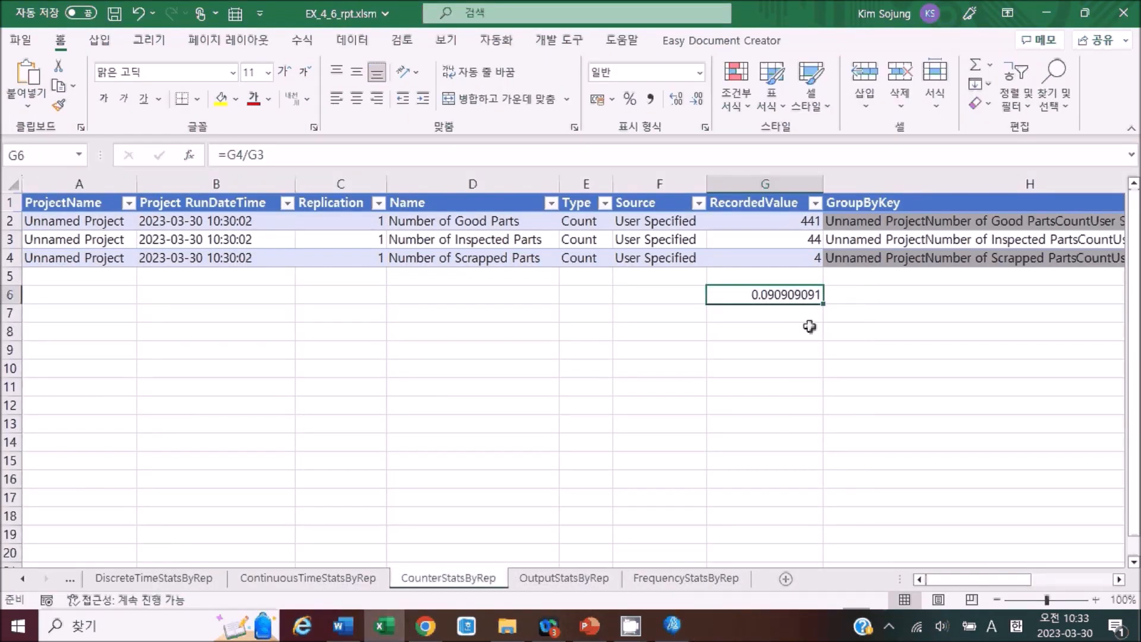
# Switch to Arena and check the Percent True setting of the Scrap Decide module, leaving it unchanged.
pyautogui.click(671, 627)
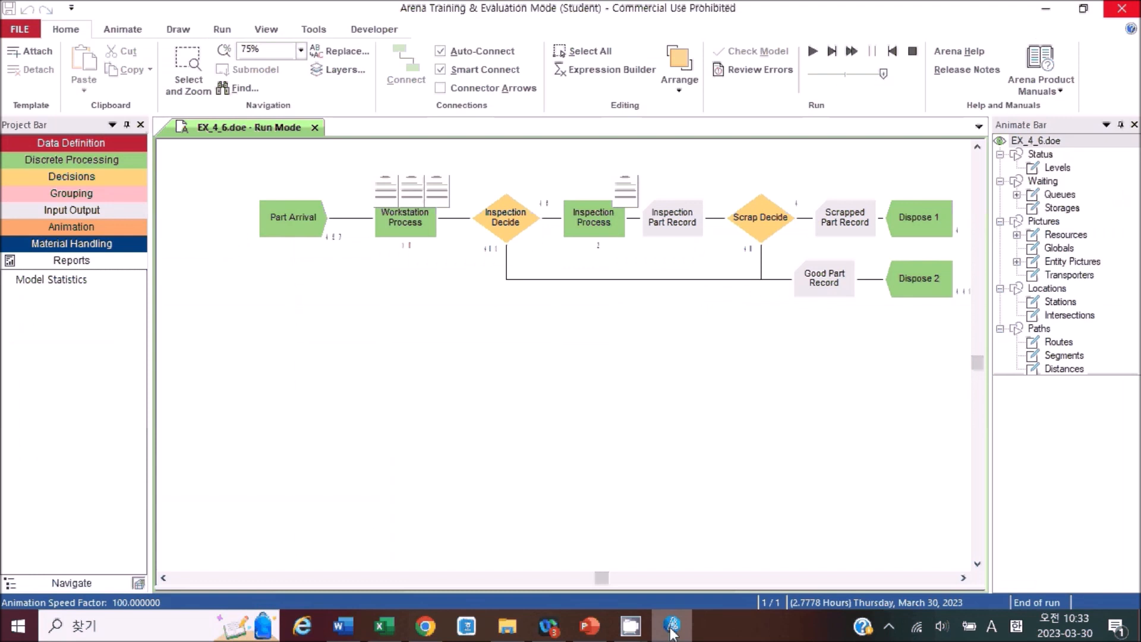
pyautogui.click(747, 220)
pyautogui.doubleClick(749, 220)
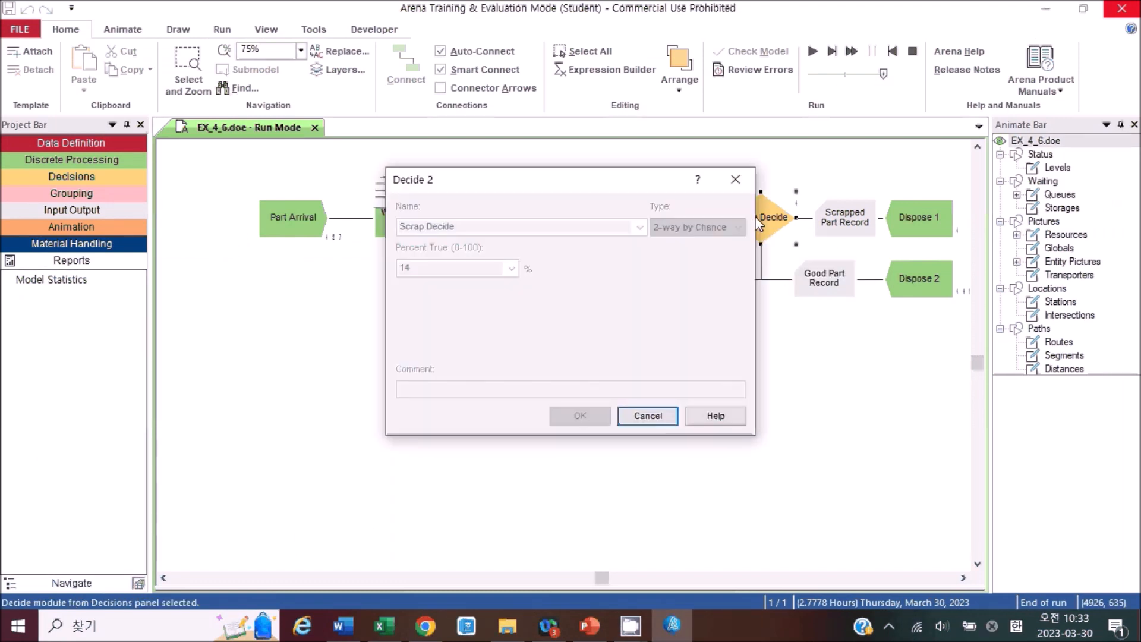
pyautogui.click(735, 179)
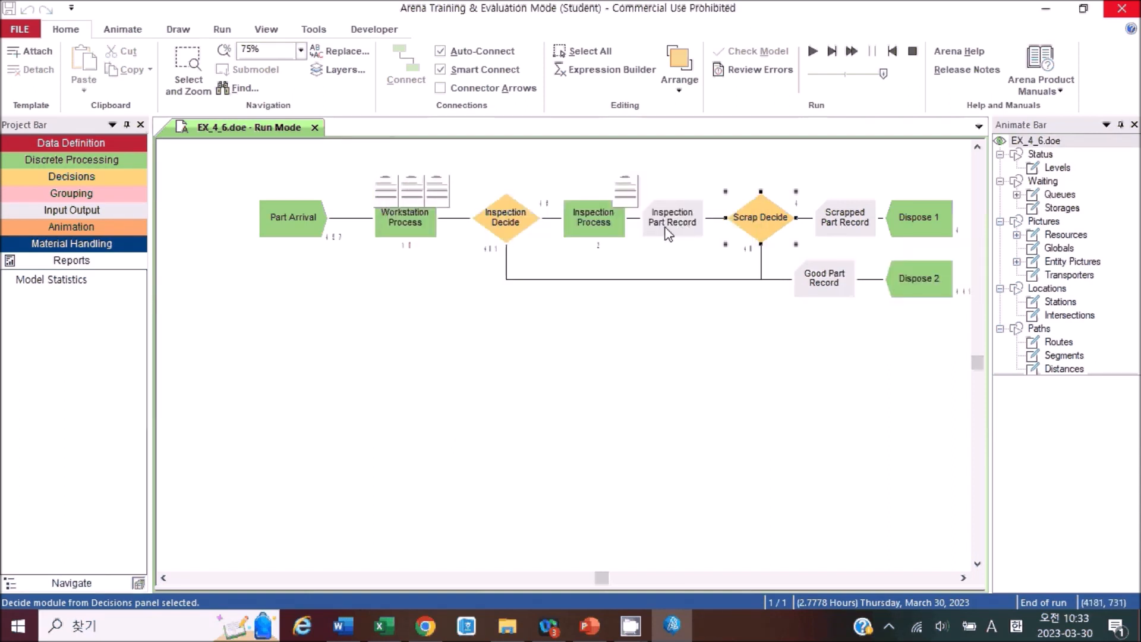
# Revisit the Word exercise text and the Arena model, and compare them with the ratio in cell G6 of the Excel report.
pyautogui.click(355, 628)
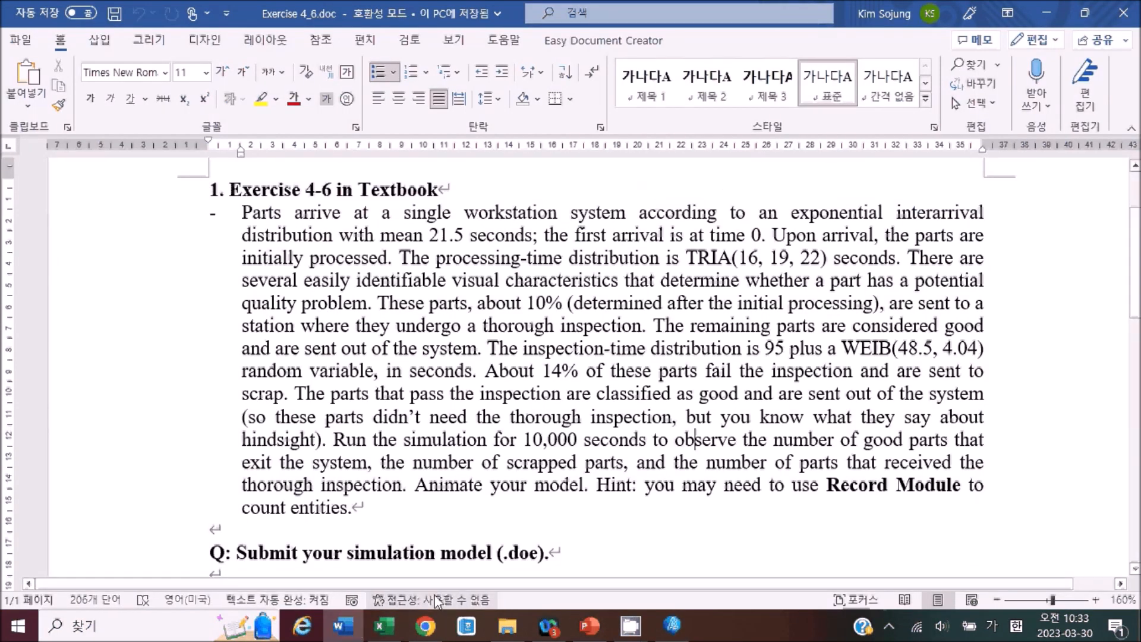
pyautogui.click(351, 627)
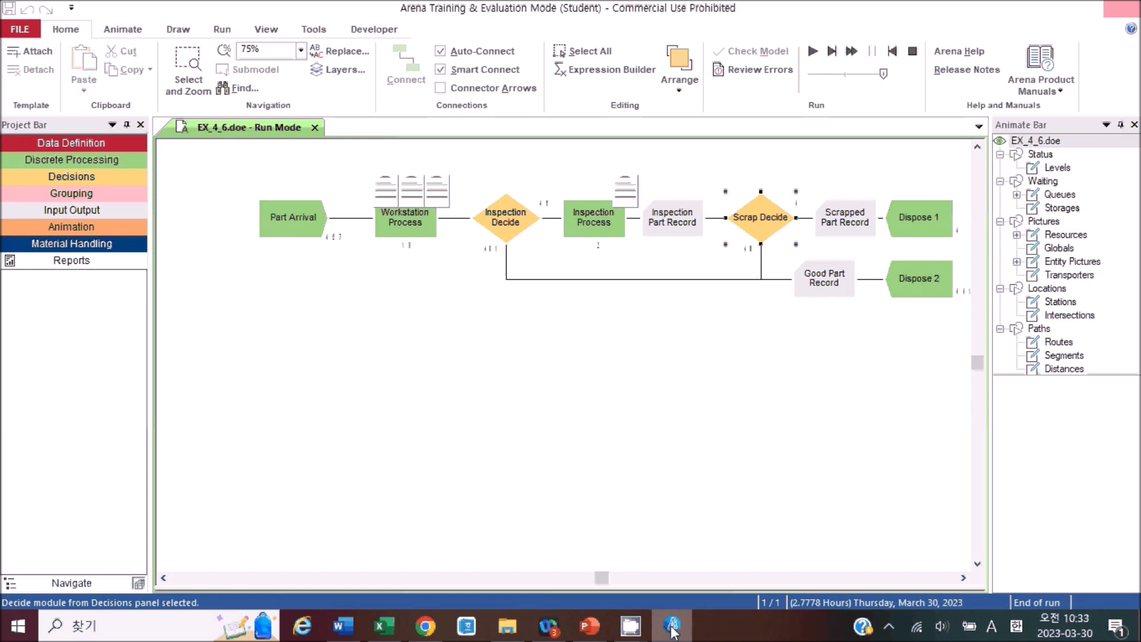
pyautogui.click(674, 629)
pyautogui.click(793, 309)
pyautogui.click(795, 295)
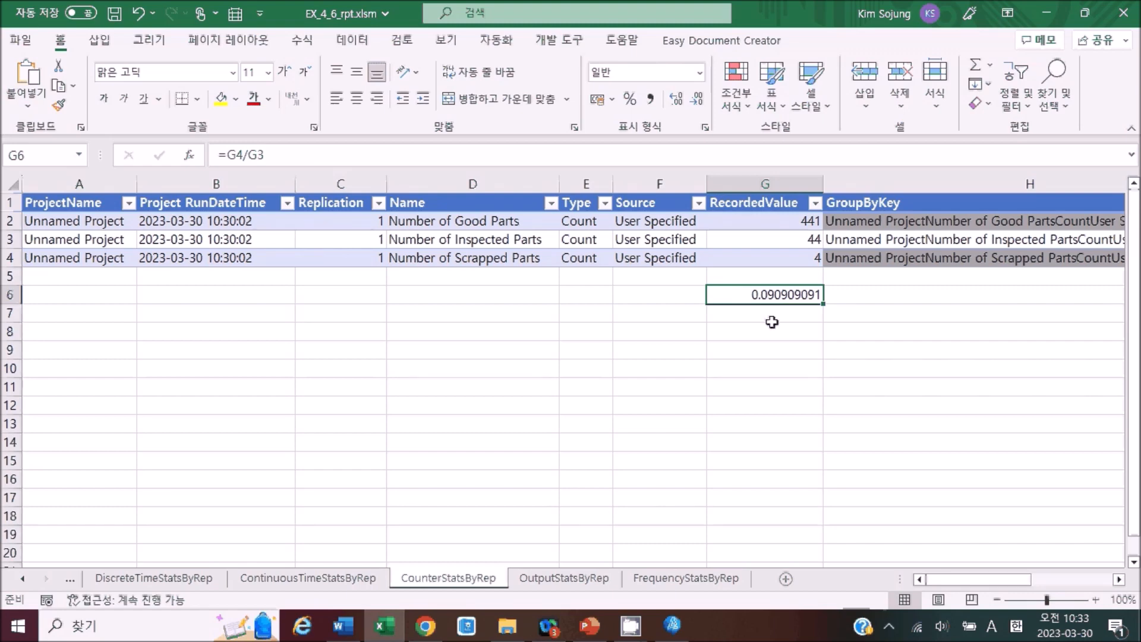
# Clear the ratio formula from cell G6 and close EX_4_6_rpt.xlsm without saving the changes.
pyautogui.click(774, 354)
pyautogui.click(775, 362)
pyautogui.click(774, 298)
pyautogui.press('Delete')
pyautogui.click(768, 334)
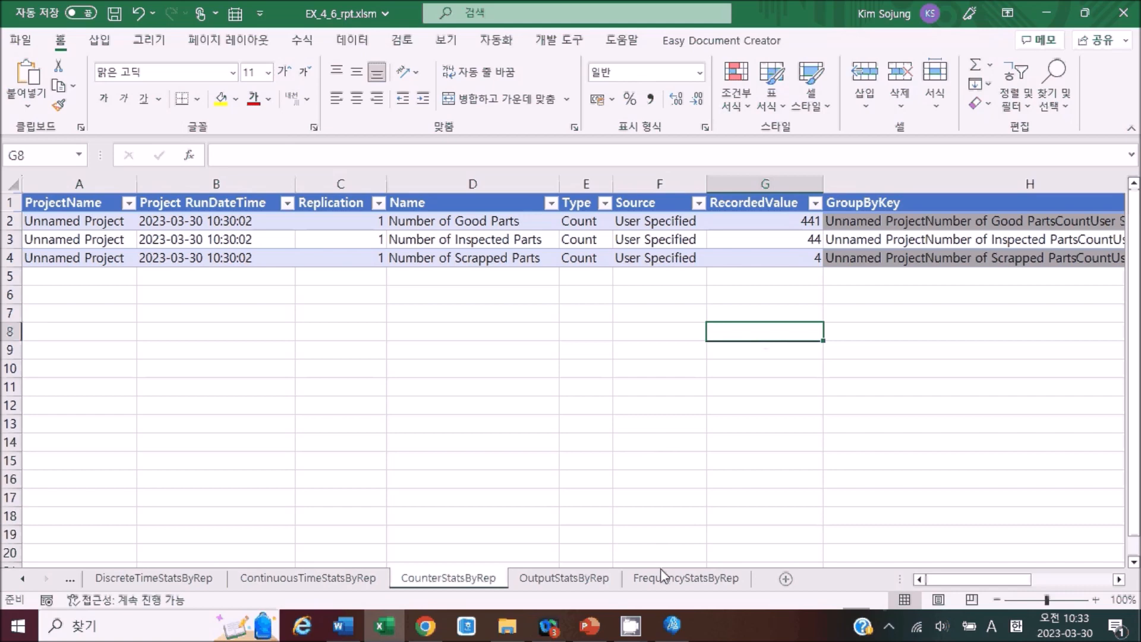
pyautogui.click(1123, 12)
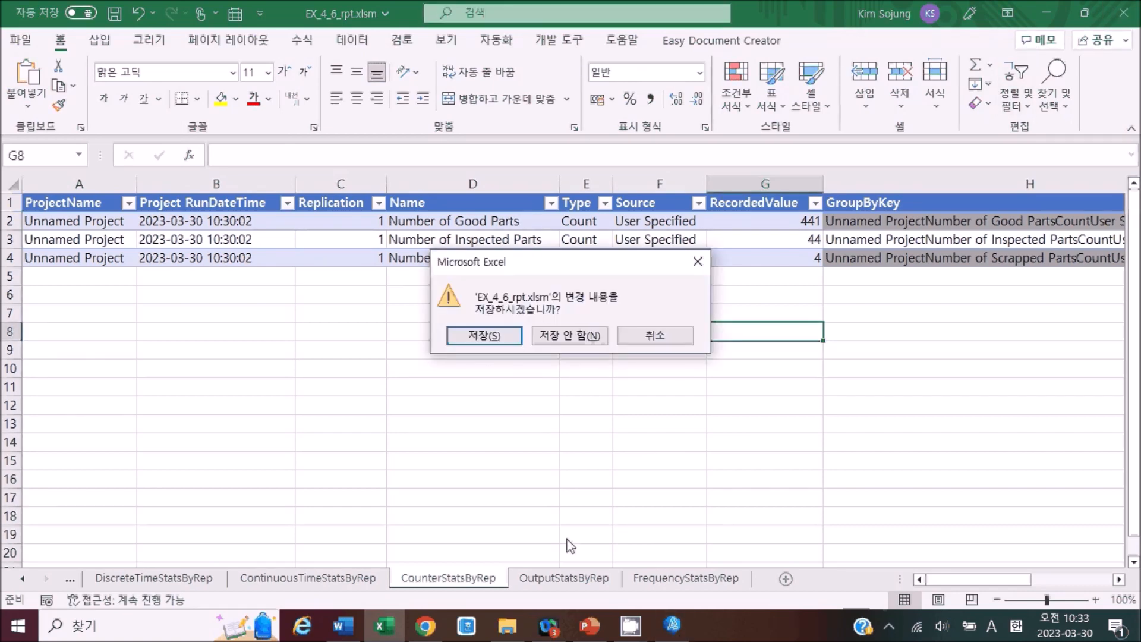
pyautogui.click(548, 336)
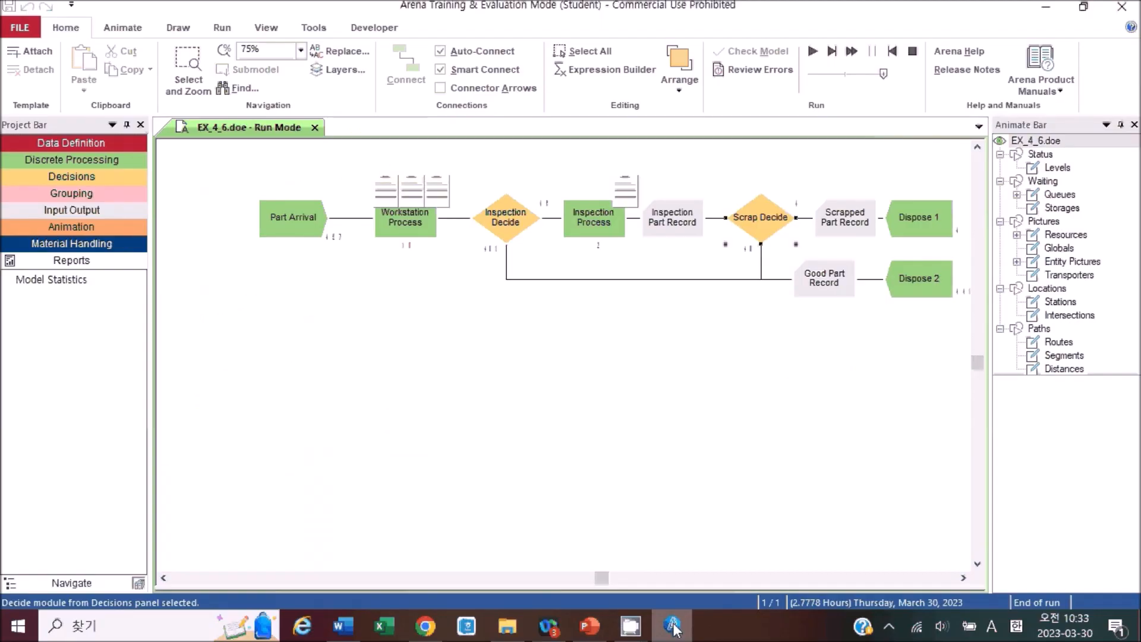
# End the finished run in Arena and set the base time units in the replication parameters to Seconds.
pyautogui.click(676, 392)
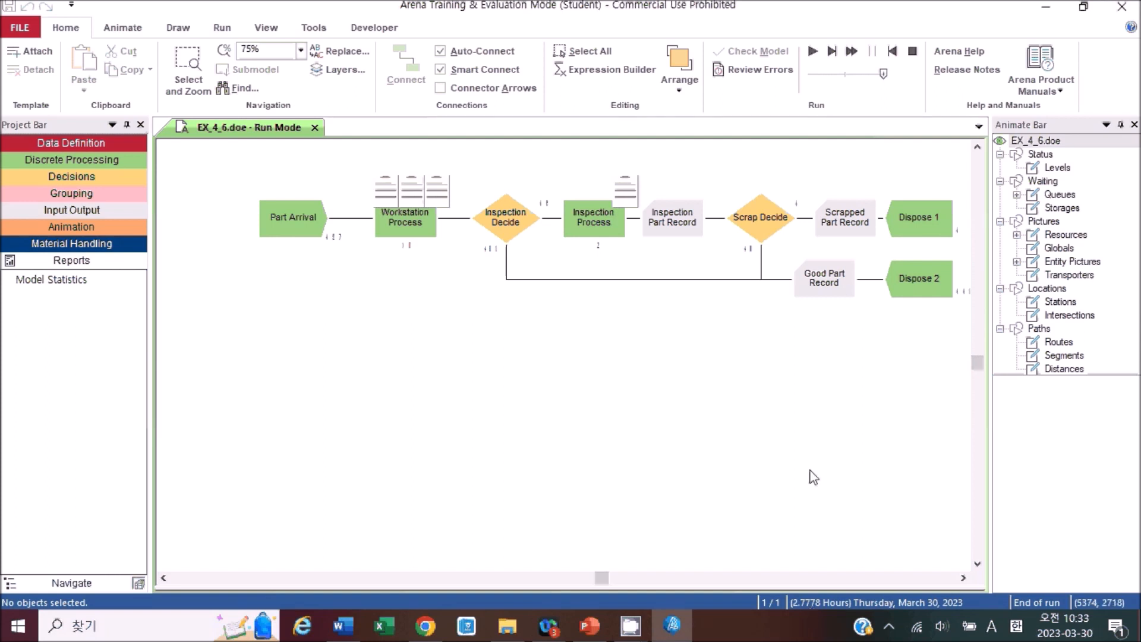
pyautogui.click(911, 55)
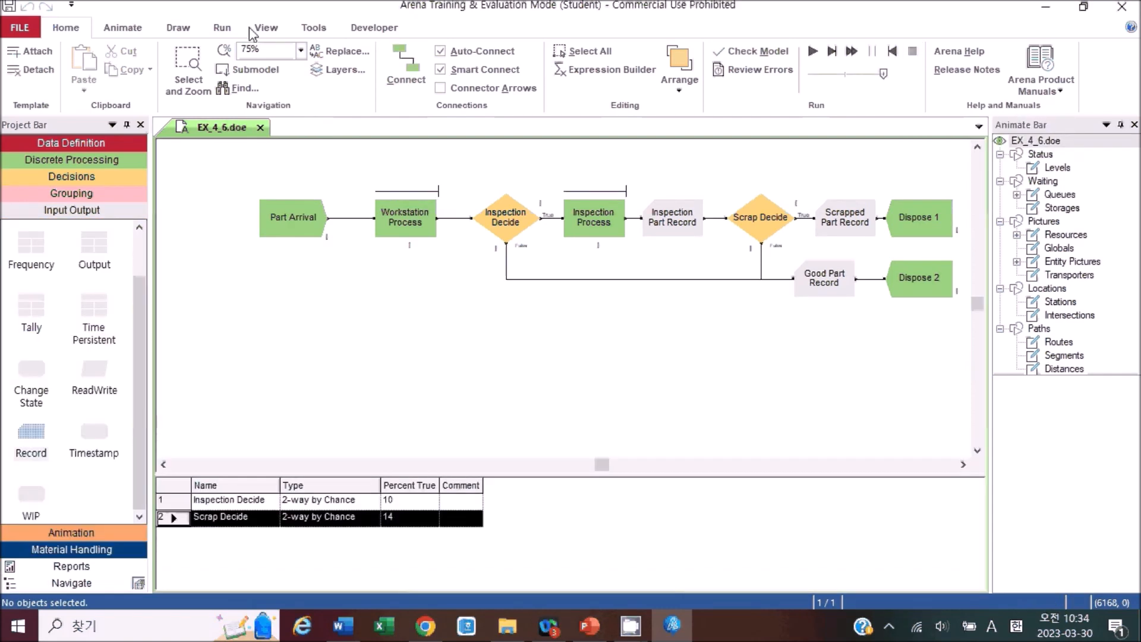
pyautogui.click(222, 28)
pyautogui.click(552, 86)
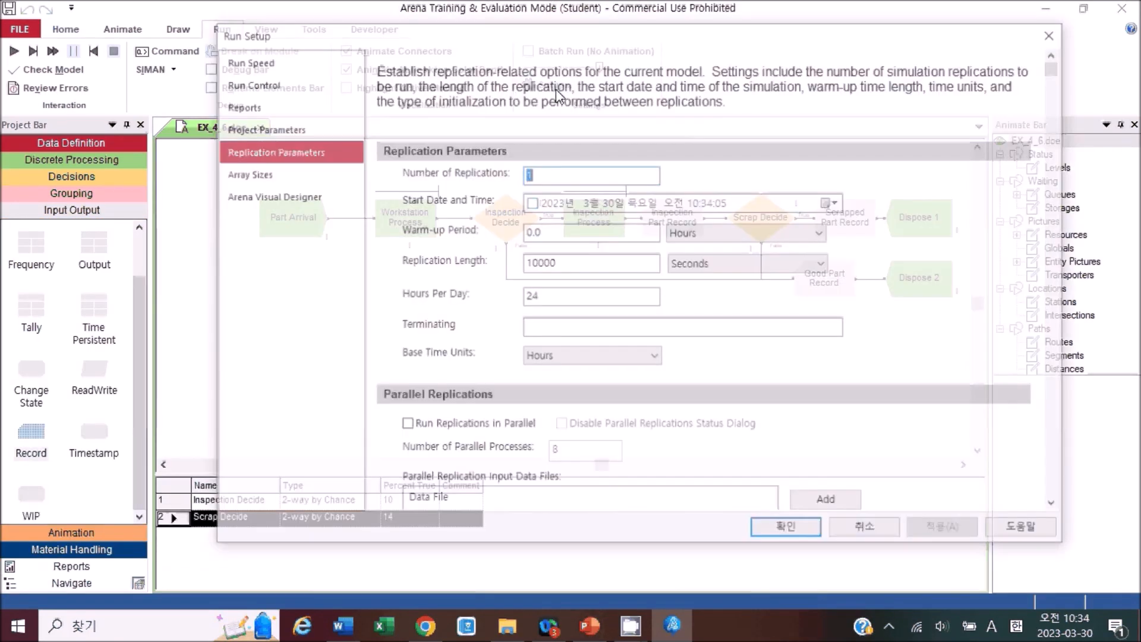
pyautogui.click(622, 369)
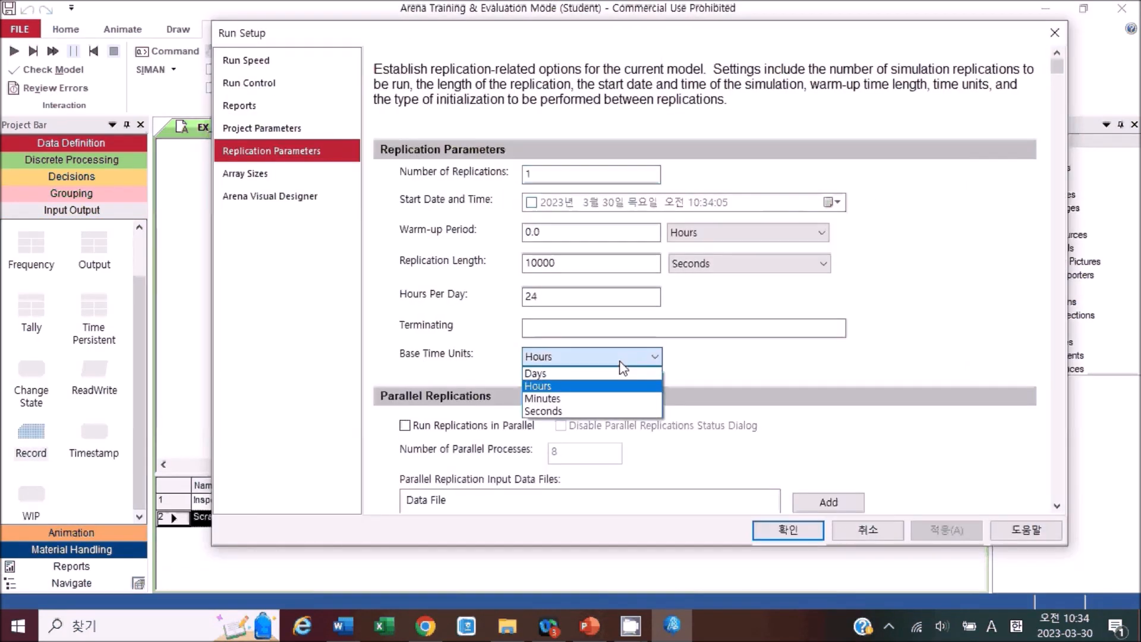
pyautogui.click(574, 412)
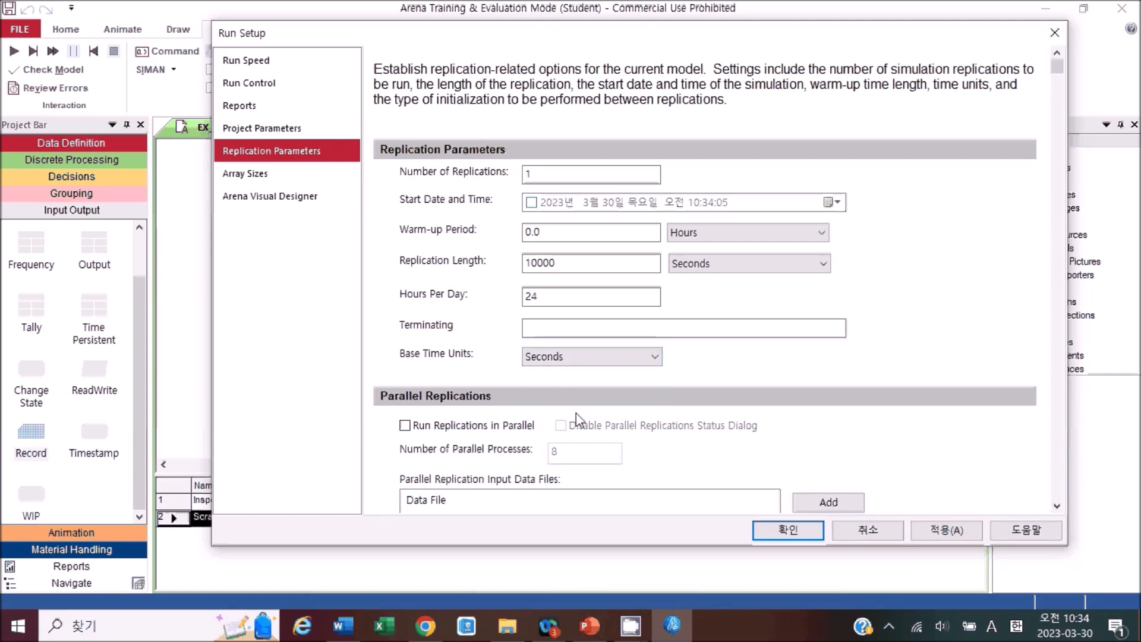
pyautogui.click(788, 529)
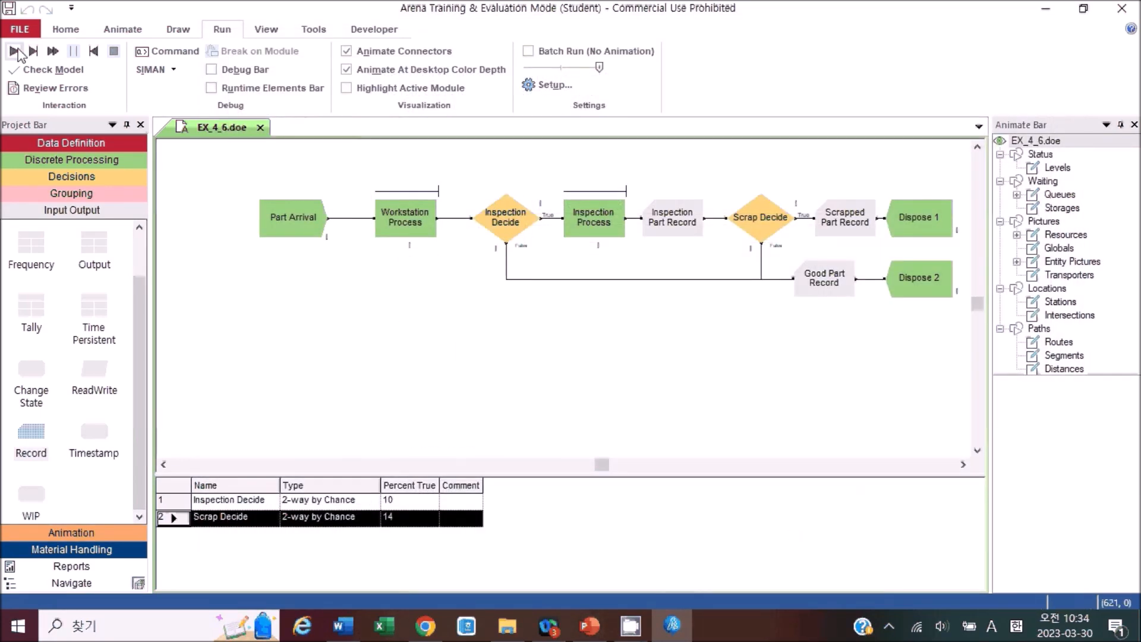
# Rerun the simulation to completion, open its results in Excel and go to the CounterStatsByRep sheet.
pyautogui.click(18, 53)
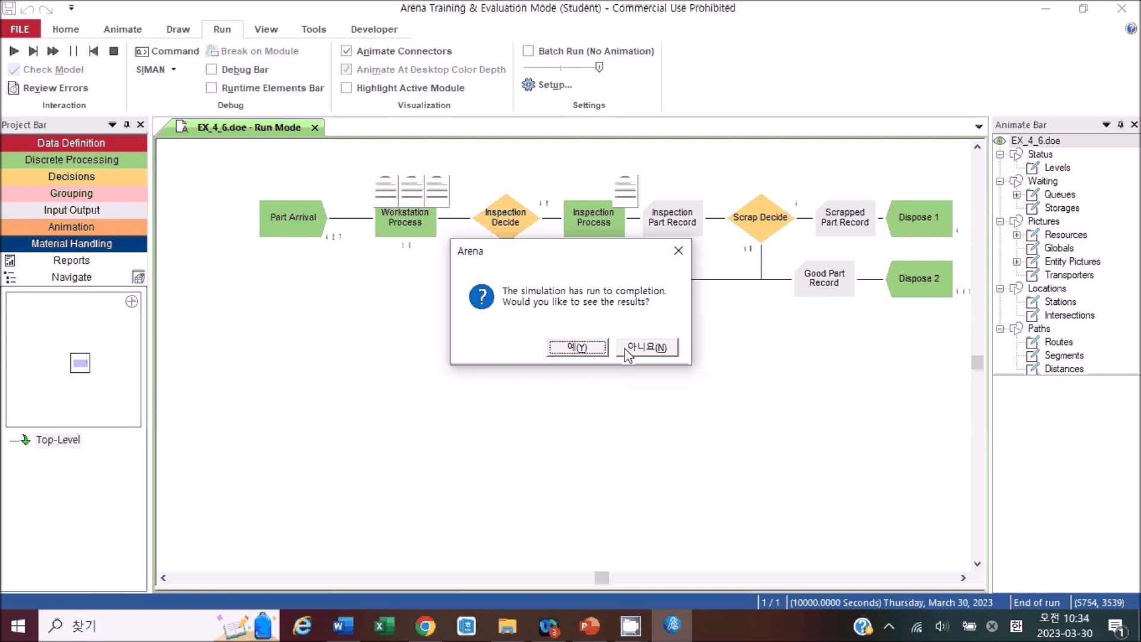
pyautogui.click(576, 349)
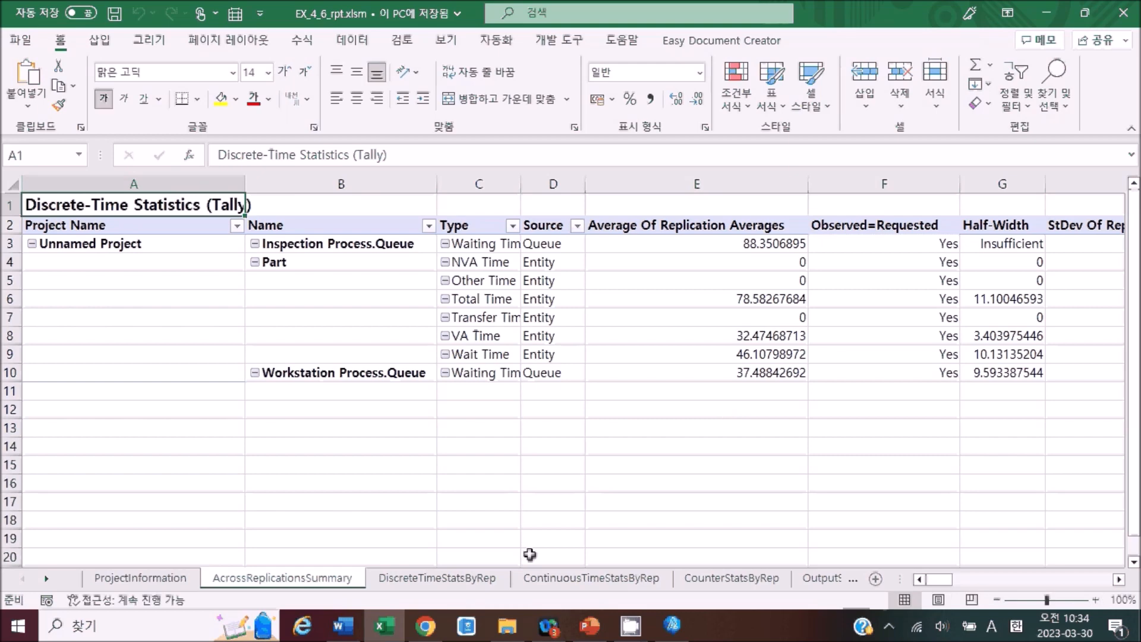
pyautogui.click(695, 583)
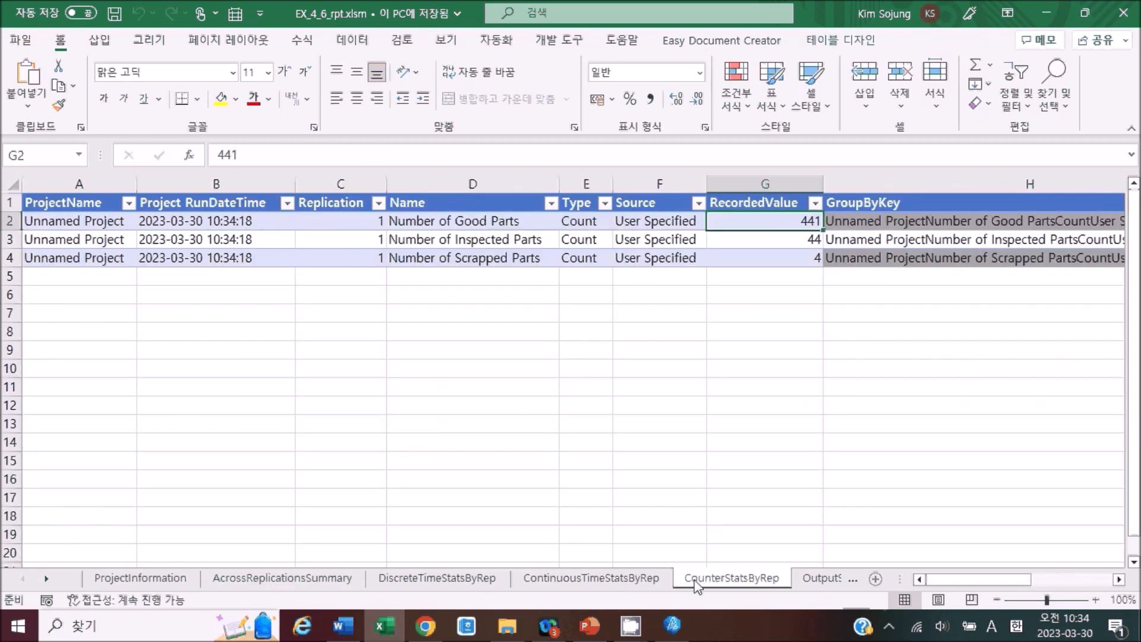
# Check the recorded values for good, inspected and scrapped parts, and close the Excel report.
pyautogui.click(765, 309)
pyautogui.click(768, 277)
pyautogui.click(775, 259)
pyautogui.click(784, 245)
pyautogui.click(789, 279)
pyautogui.click(783, 257)
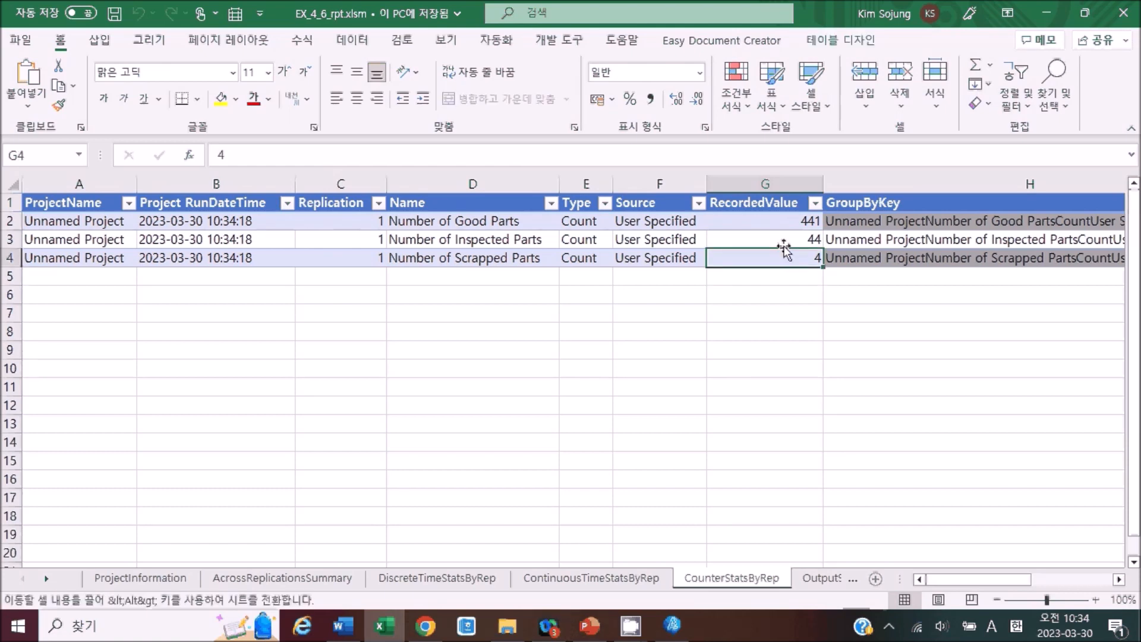
pyautogui.click(785, 244)
pyautogui.click(796, 312)
pyautogui.click(1122, 8)
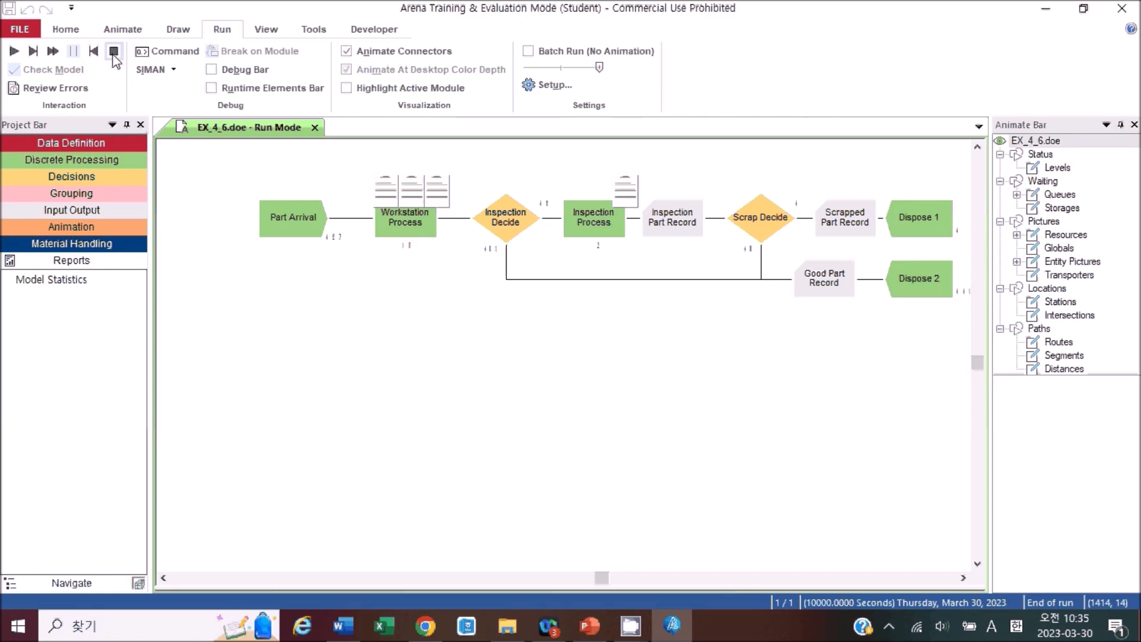
# Check the replication parameters in the run setup without changing them, and end the finished run.
pyautogui.click(538, 84)
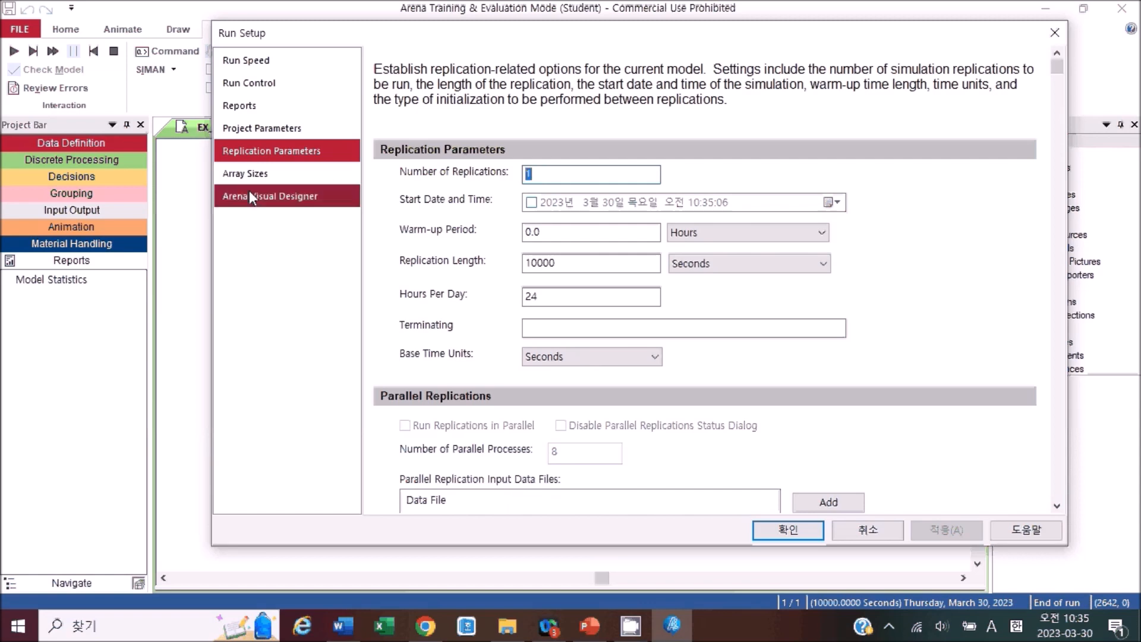
pyautogui.click(1052, 33)
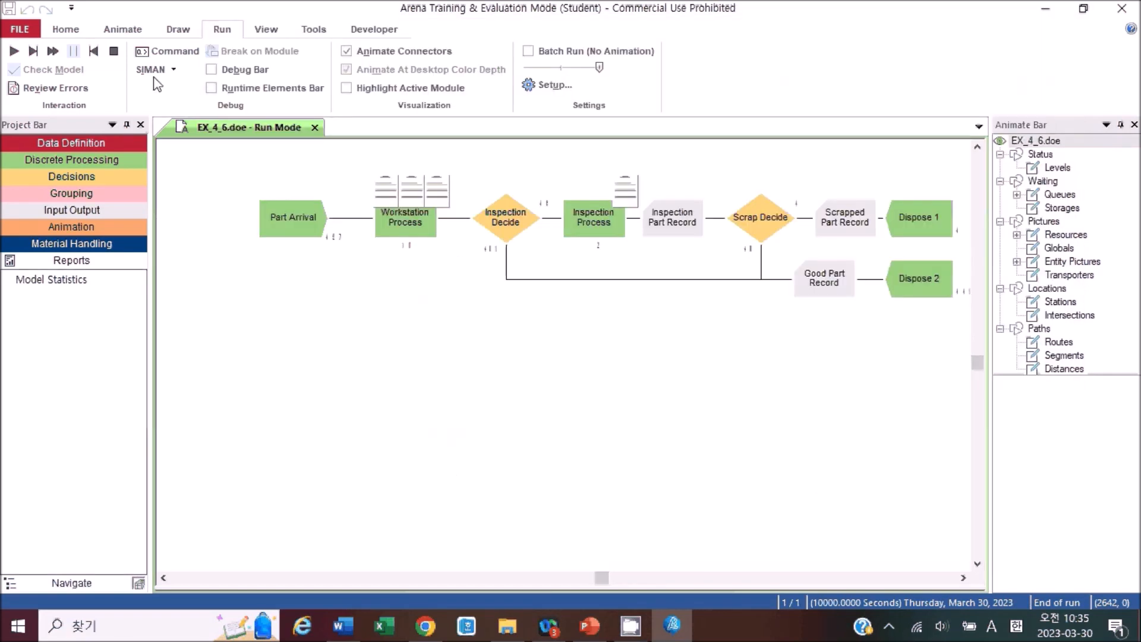
pyautogui.click(113, 51)
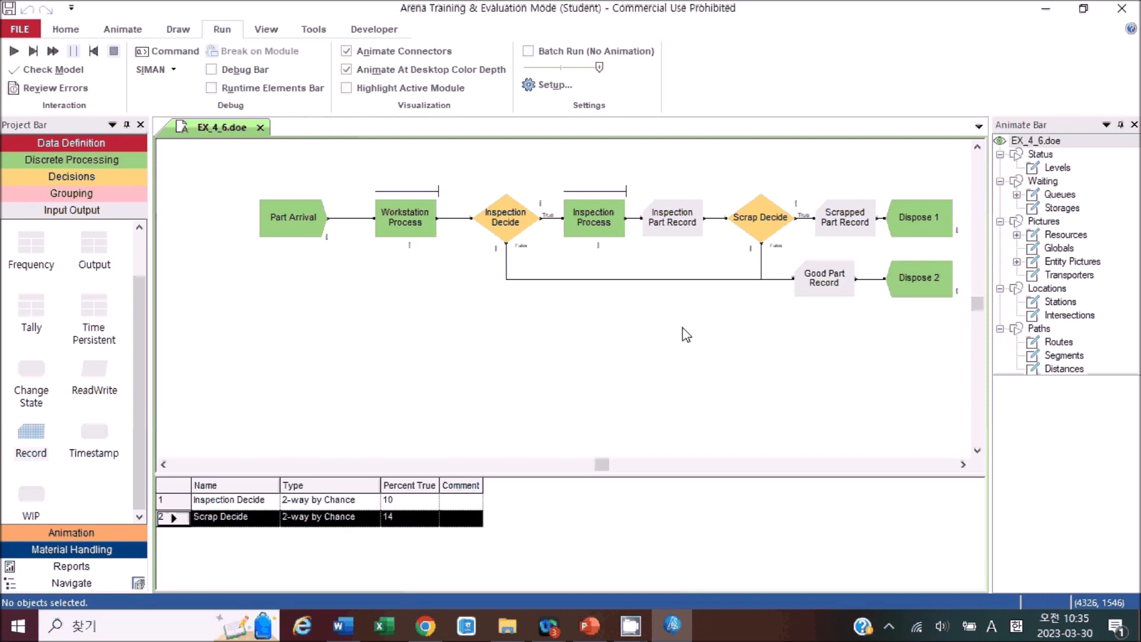
pyautogui.click(683, 229)
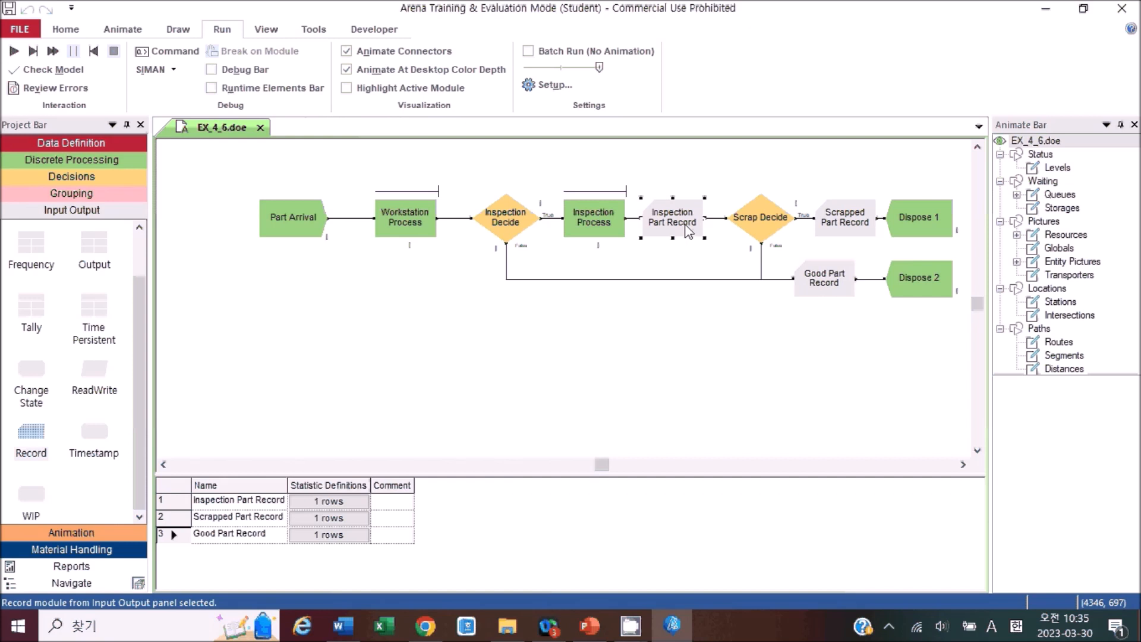
pyautogui.click(824, 223)
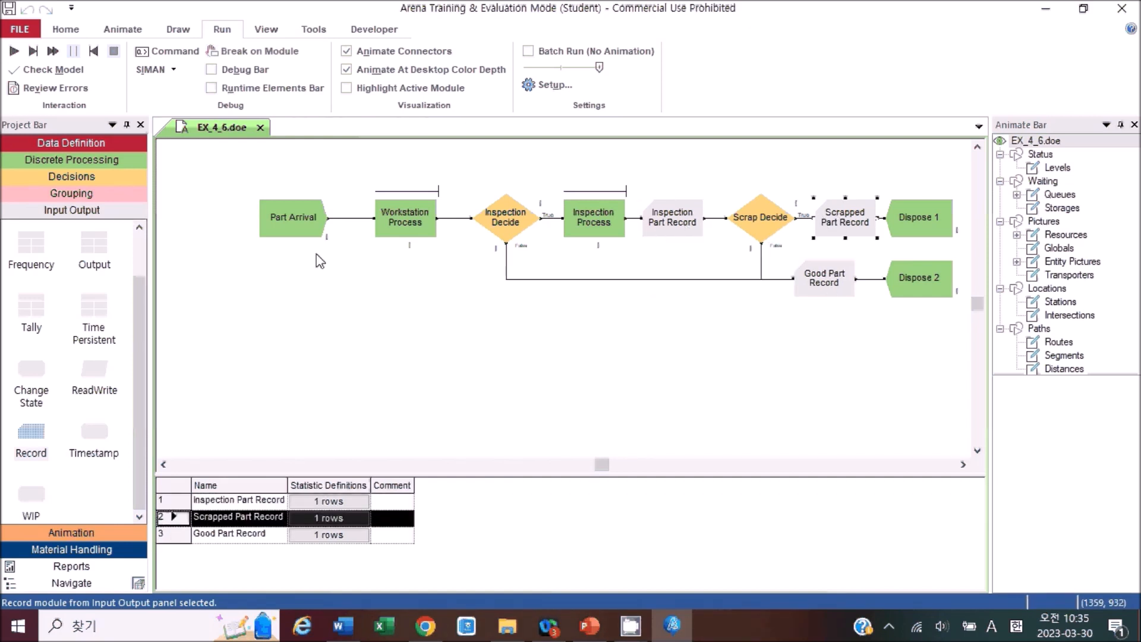
pyautogui.click(274, 223)
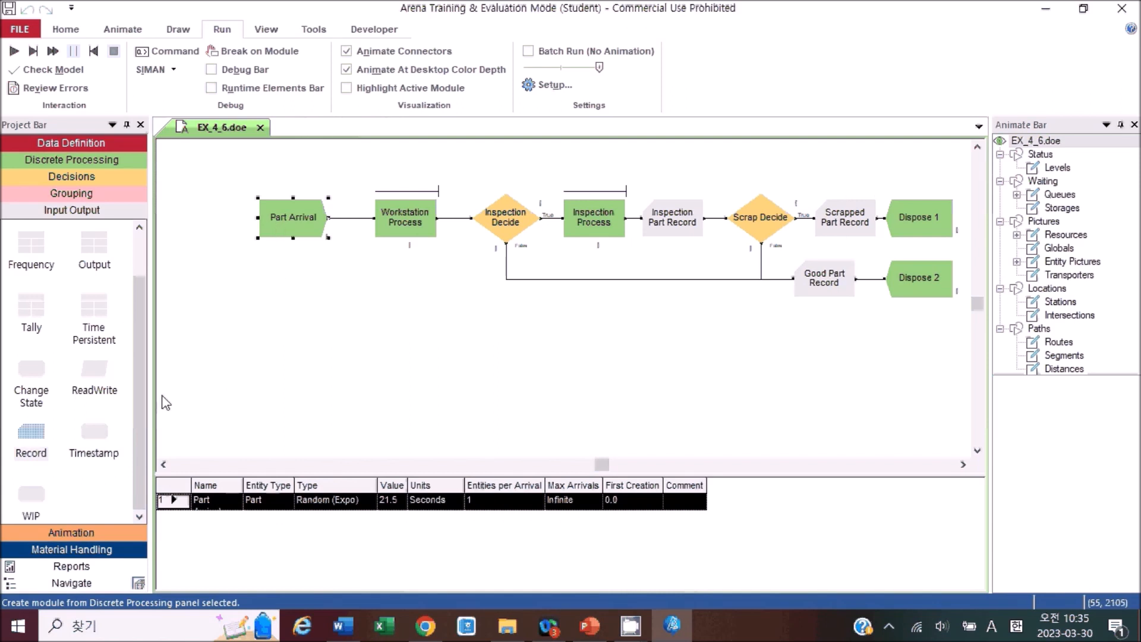
# In the Entity data module, set the initial picture of the Part entity type to Picture.Blue Ball.
pyautogui.moveTo(142, 315); pyautogui.dragTo(156, 275)
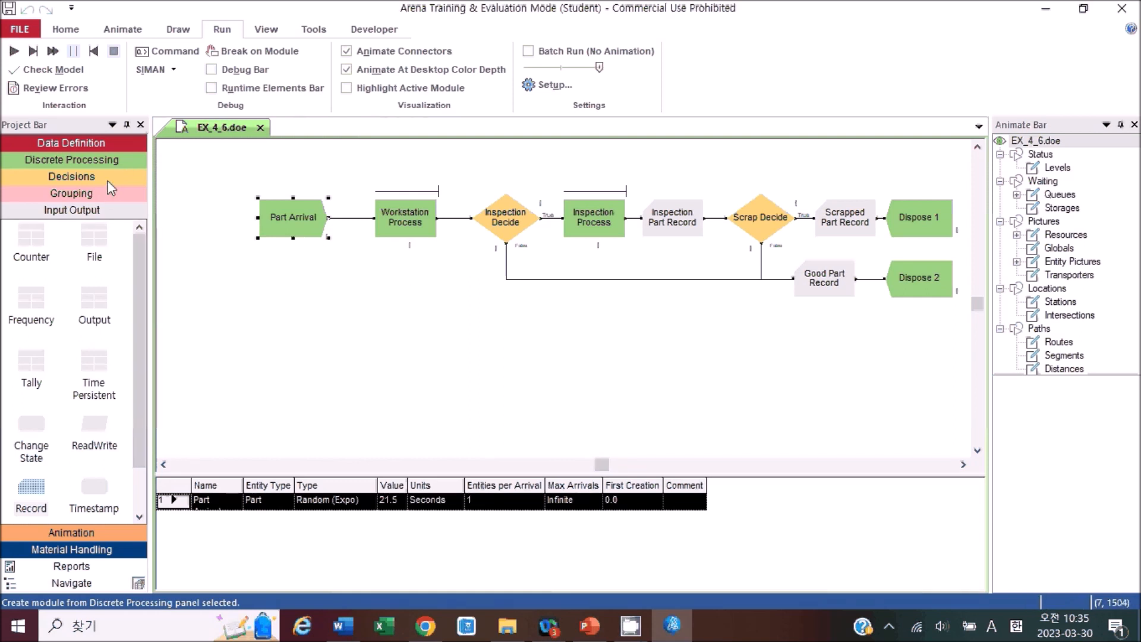
pyautogui.click(106, 142)
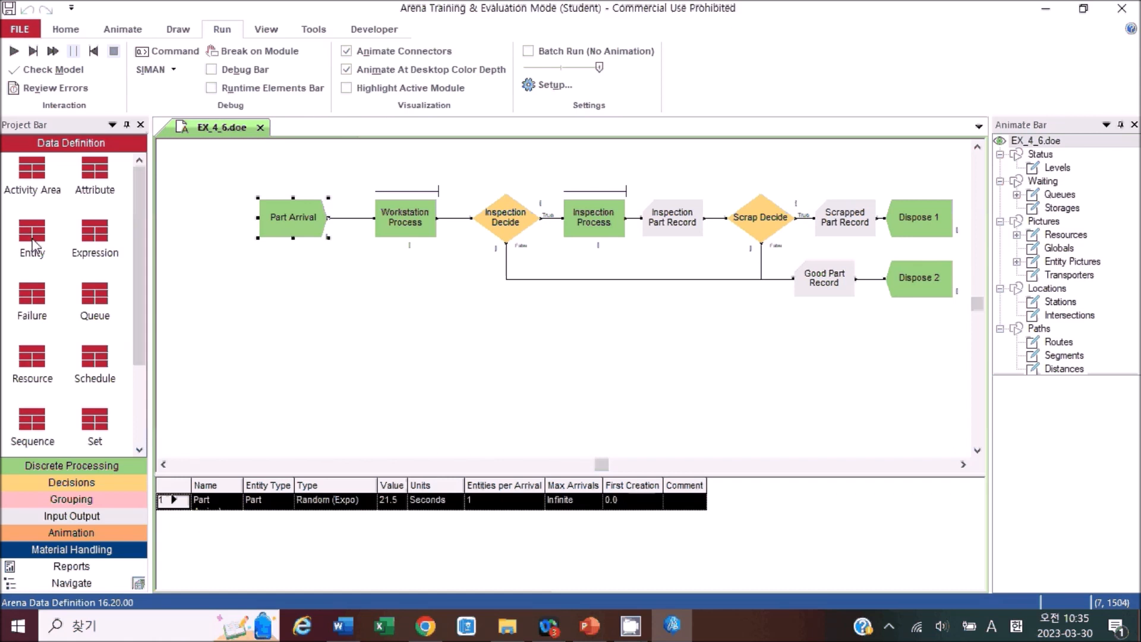
pyautogui.click(32, 243)
pyautogui.click(248, 504)
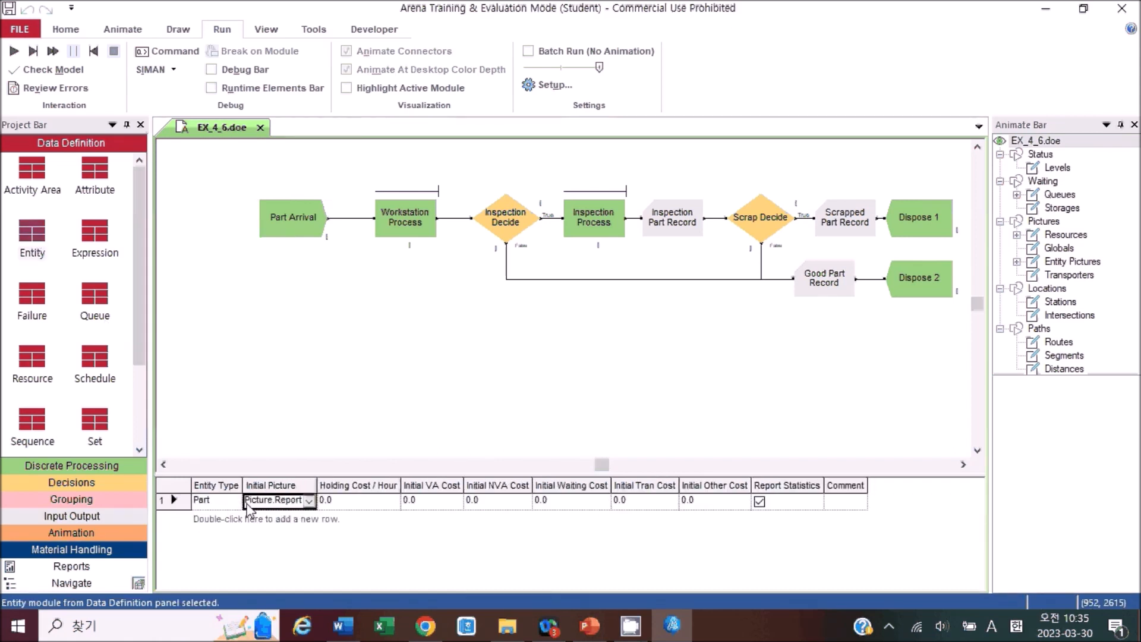
pyautogui.click(309, 503)
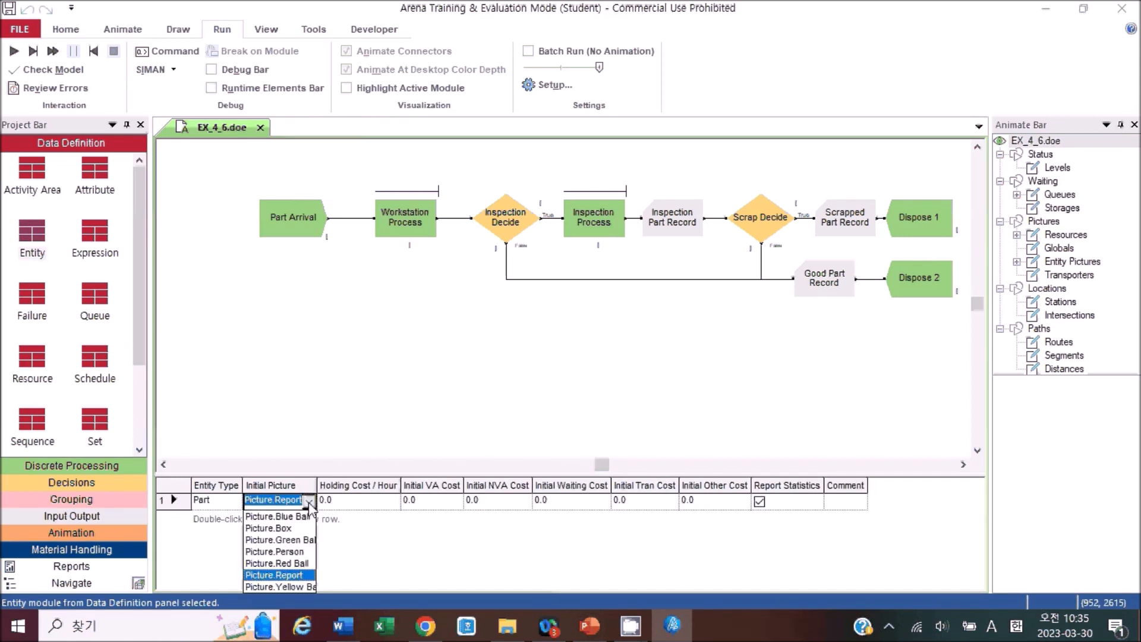
pyautogui.click(300, 516)
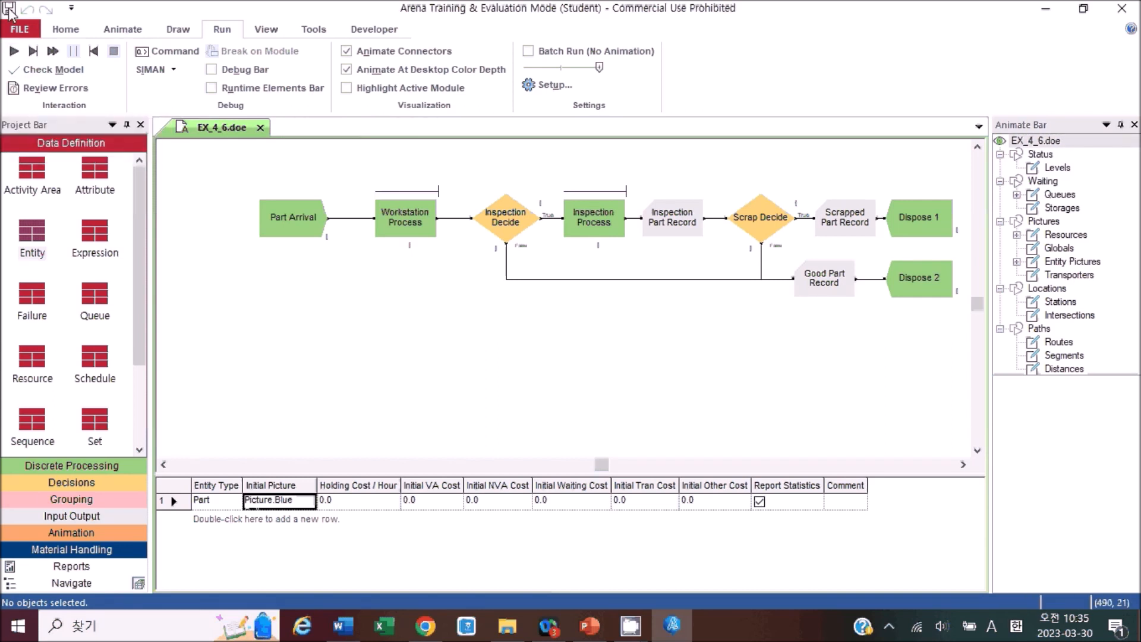
# Run the model with the new entity picture, decline the results report and end the run.
pyautogui.click(13, 51)
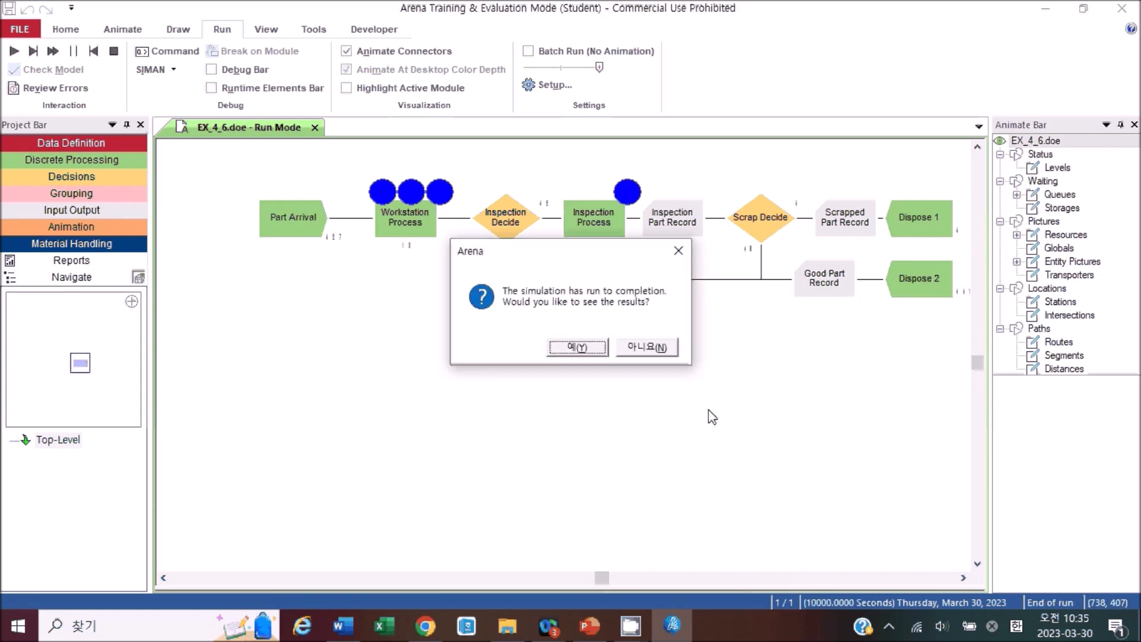
pyautogui.click(656, 347)
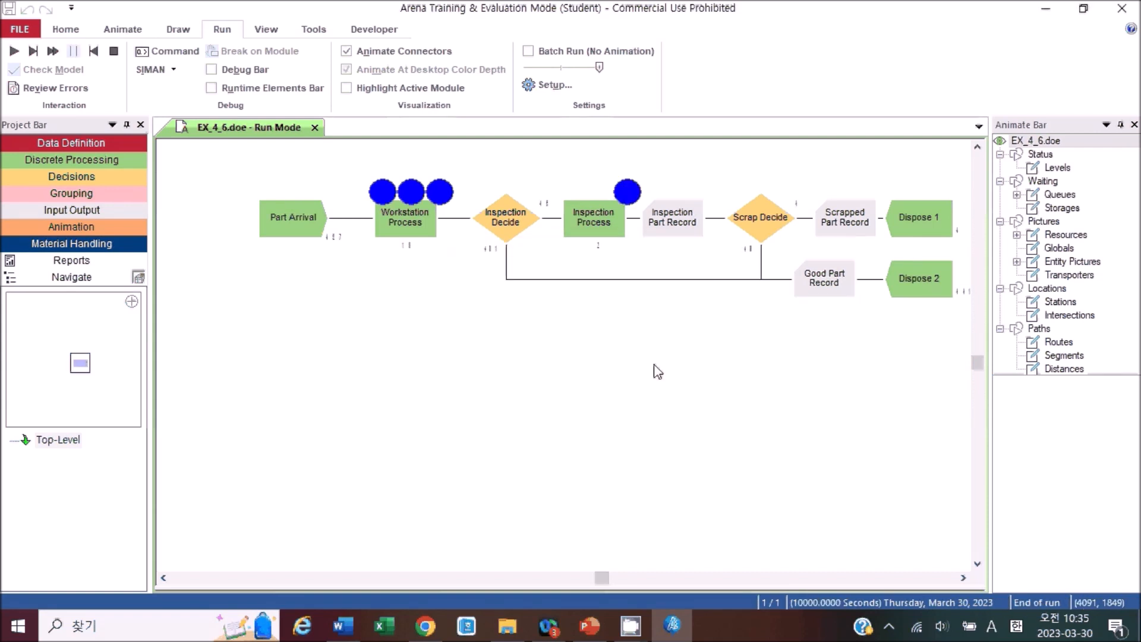
pyautogui.click(114, 51)
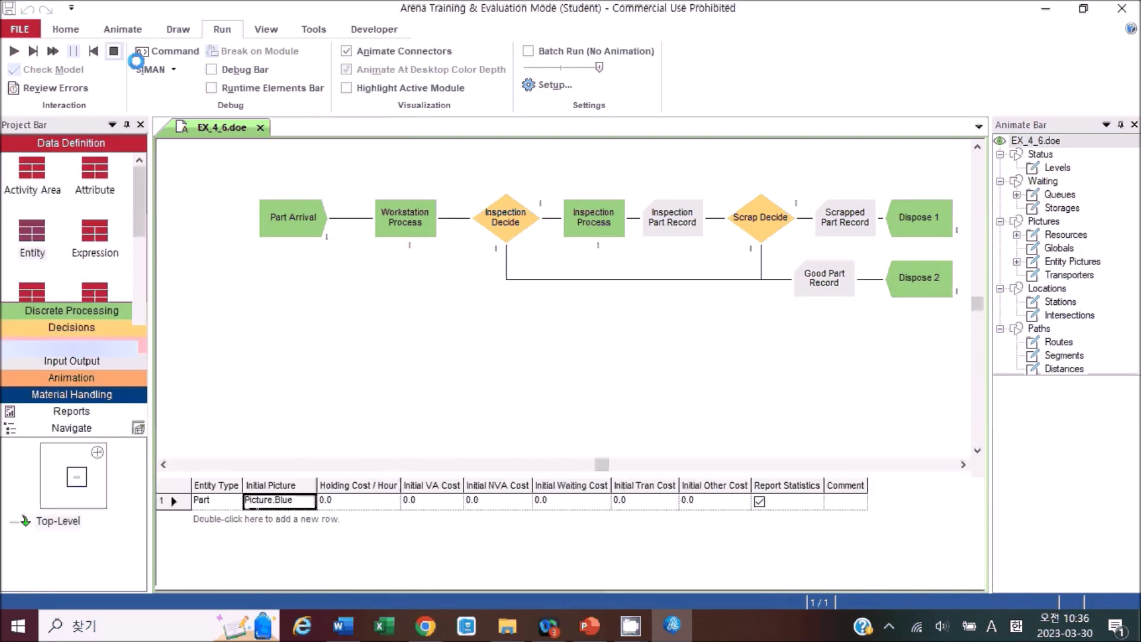
# Move Dispose 1 and Dispose 2 farther downstream to widen the gaps after the Scrapped and Good Part Record modules.
pyautogui.moveTo(606, 463); pyautogui.dragTo(612, 467)
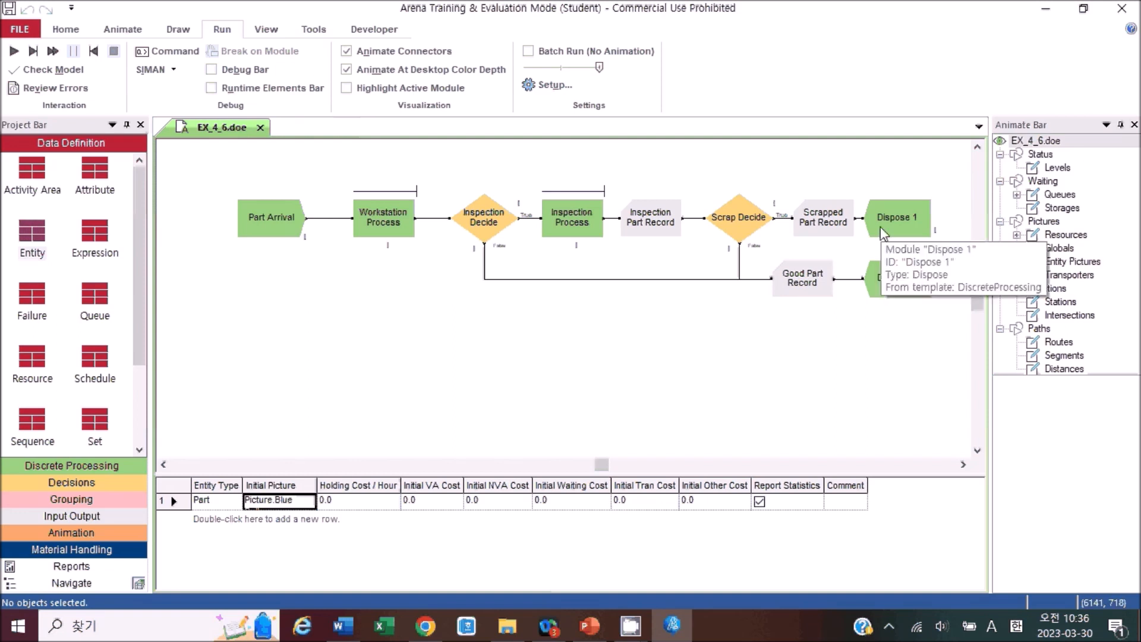
pyautogui.click(825, 238)
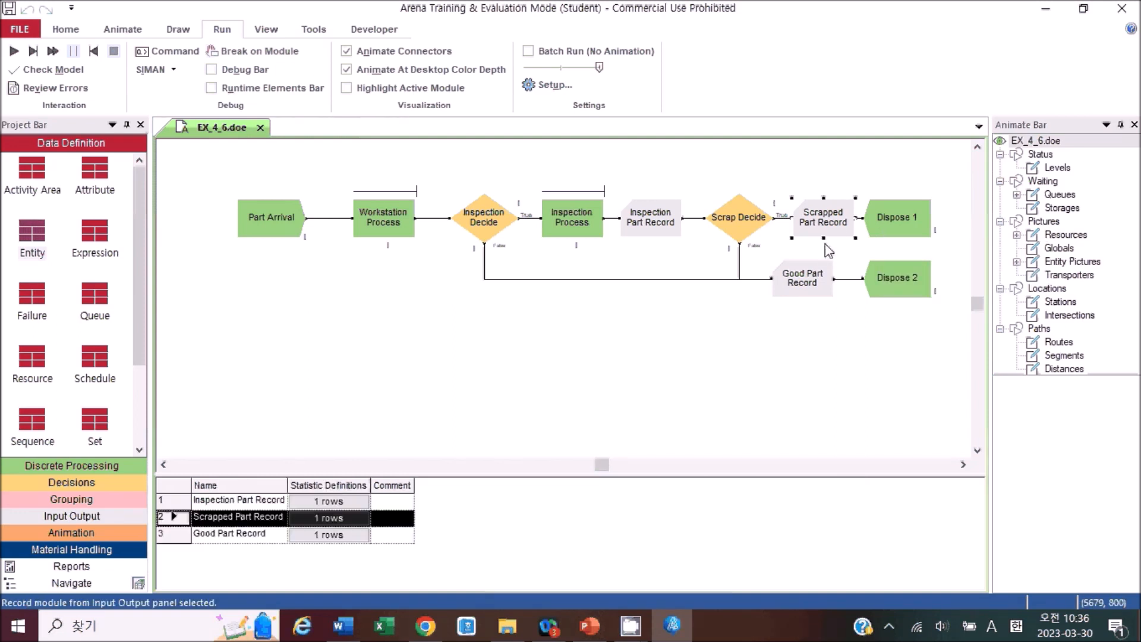
pyautogui.click(803, 282)
pyautogui.click(843, 377)
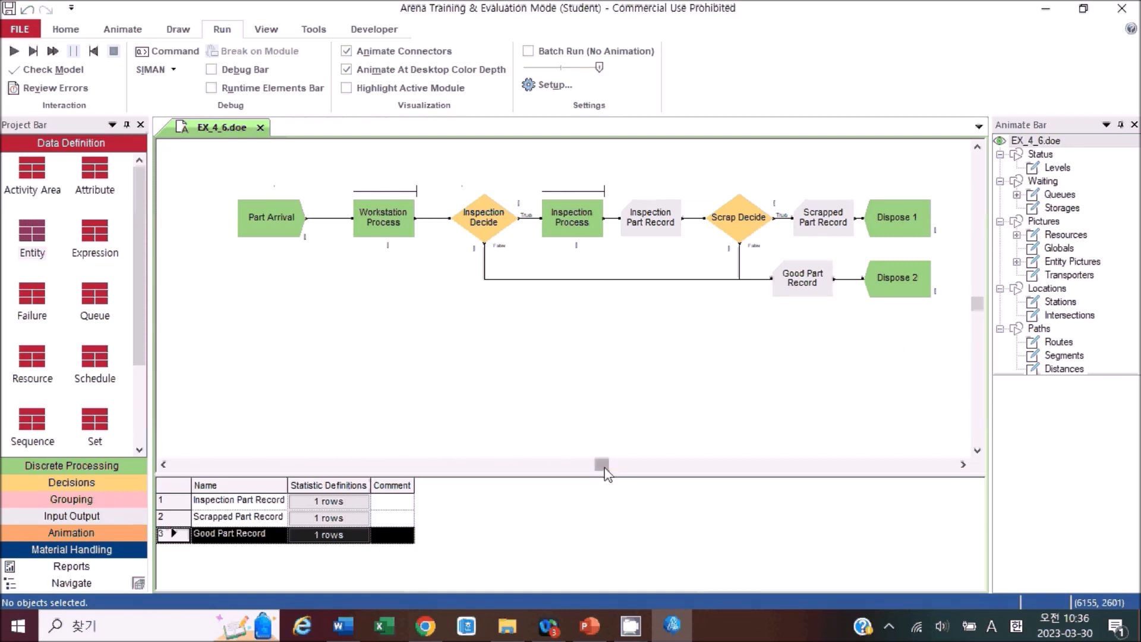
pyautogui.moveTo(604, 467); pyautogui.dragTo(622, 467)
pyautogui.moveTo(779, 215); pyautogui.dragTo(847, 215)
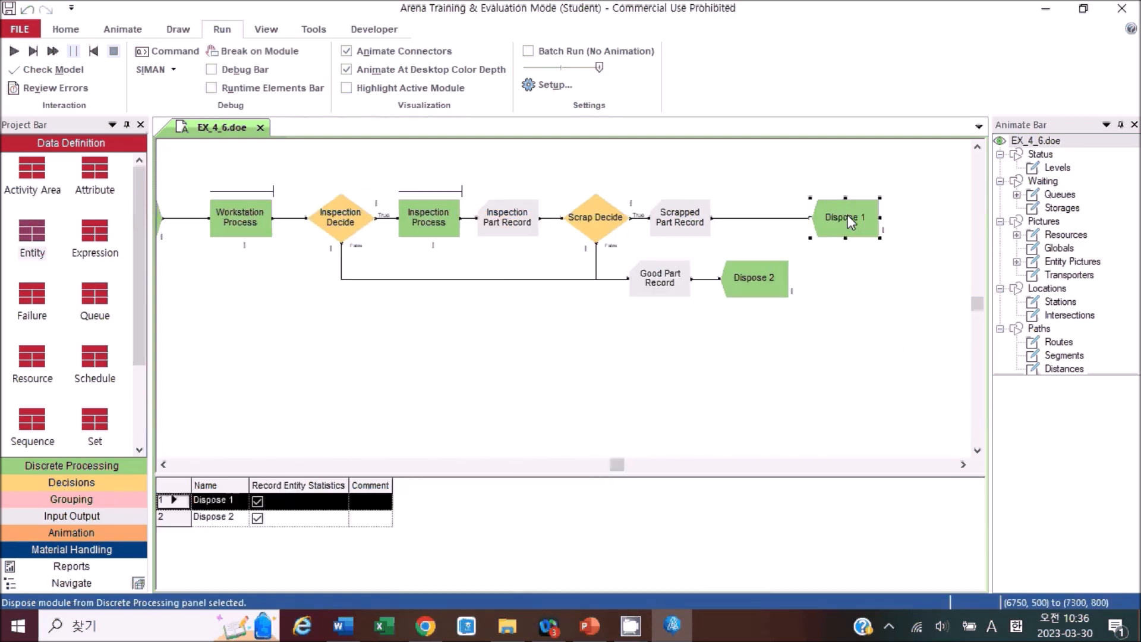
pyautogui.moveTo(751, 281); pyautogui.dragTo(826, 270)
pyautogui.click(743, 218)
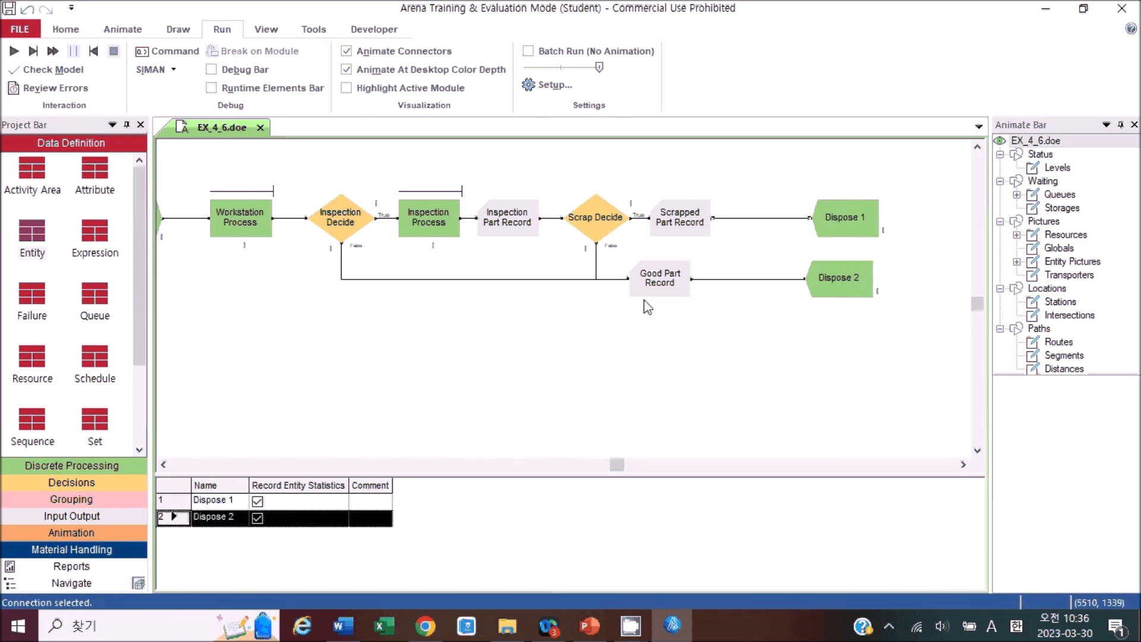
# Select everything from Scrap Decide through the Dispose modules and shift the group away from Inspection Part Record.
pyautogui.click(547, 219)
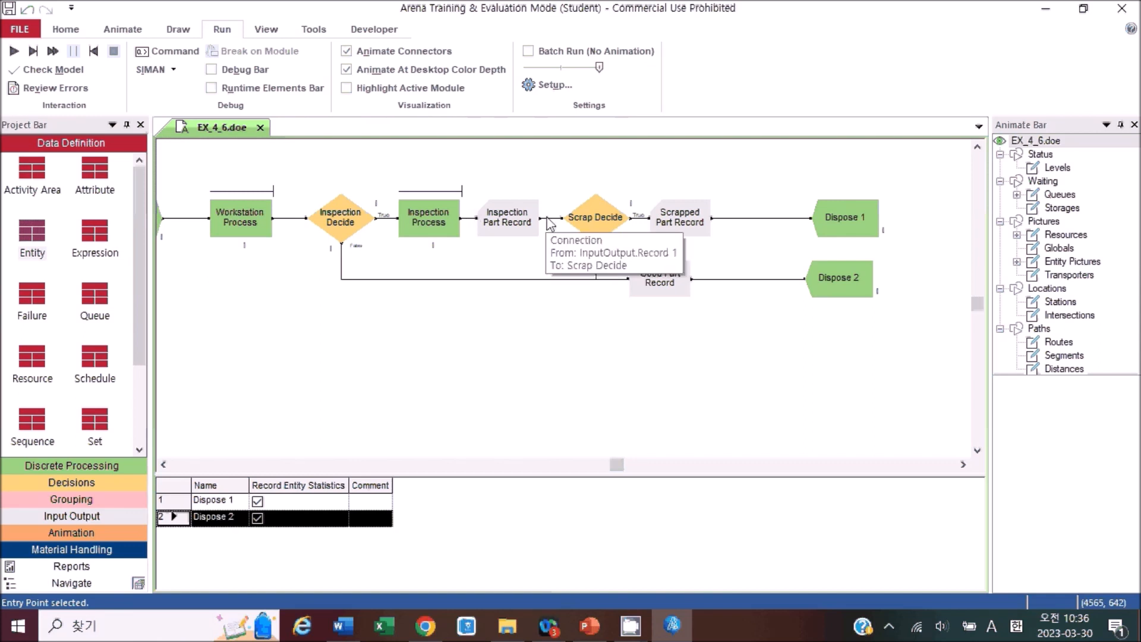
pyautogui.moveTo(936, 324); pyautogui.dragTo(553, 174)
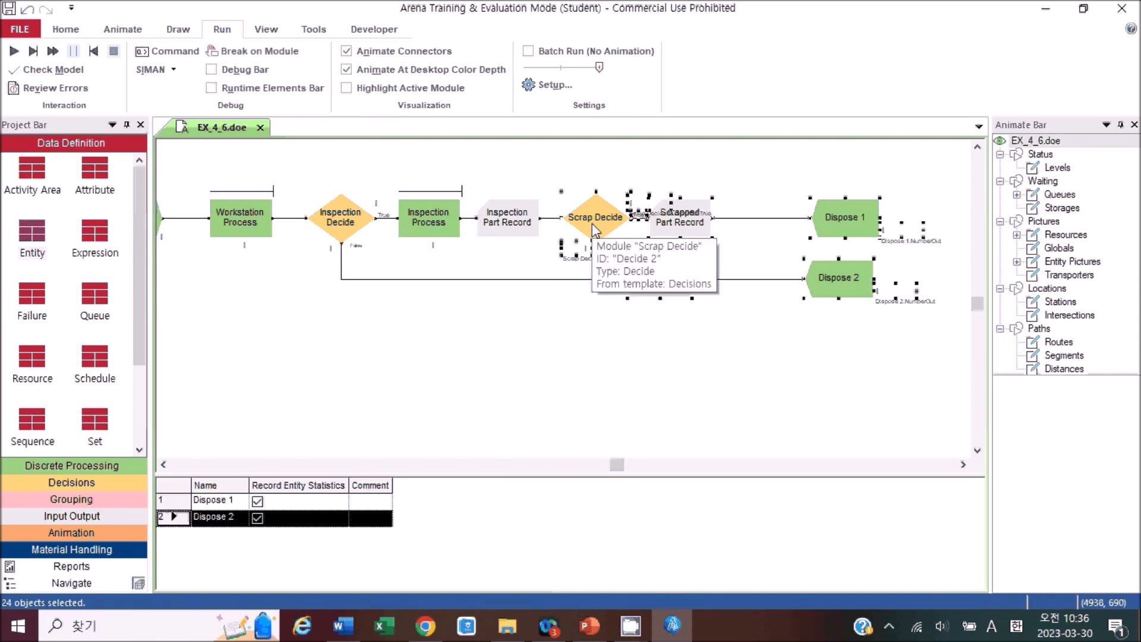
pyautogui.moveTo(643, 228); pyautogui.dragTo(702, 223)
pyautogui.click(653, 339)
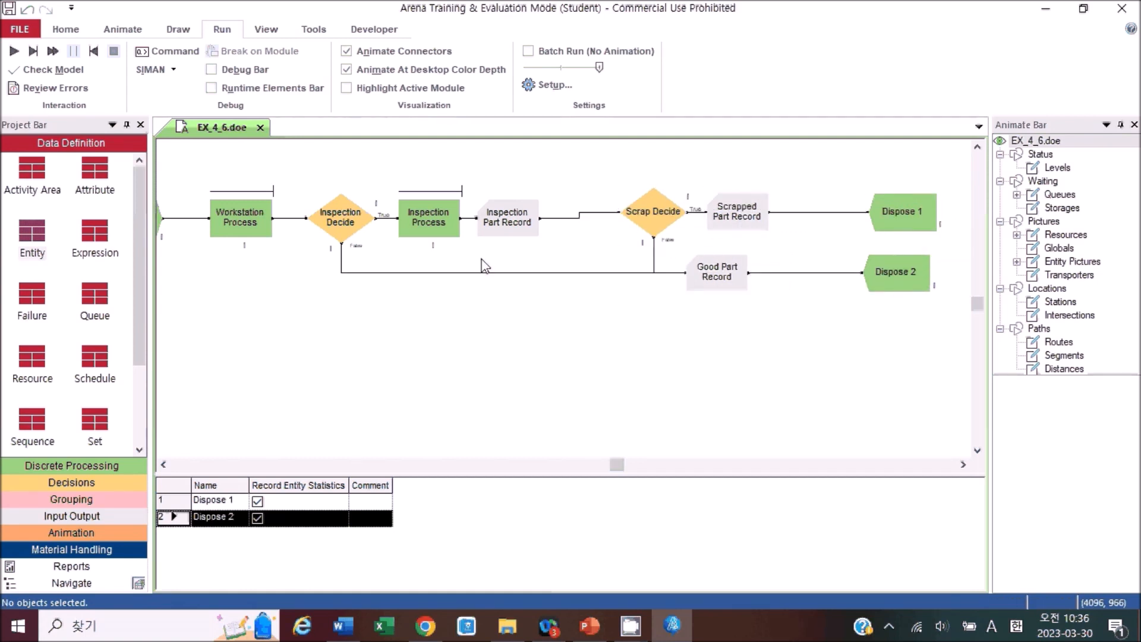
# Add an Assign Attribute module between Inspection Part Record and Scrap Decide.
pyautogui.click(90, 470)
pyautogui.moveTo(143, 331); pyautogui.dragTo(594, 222)
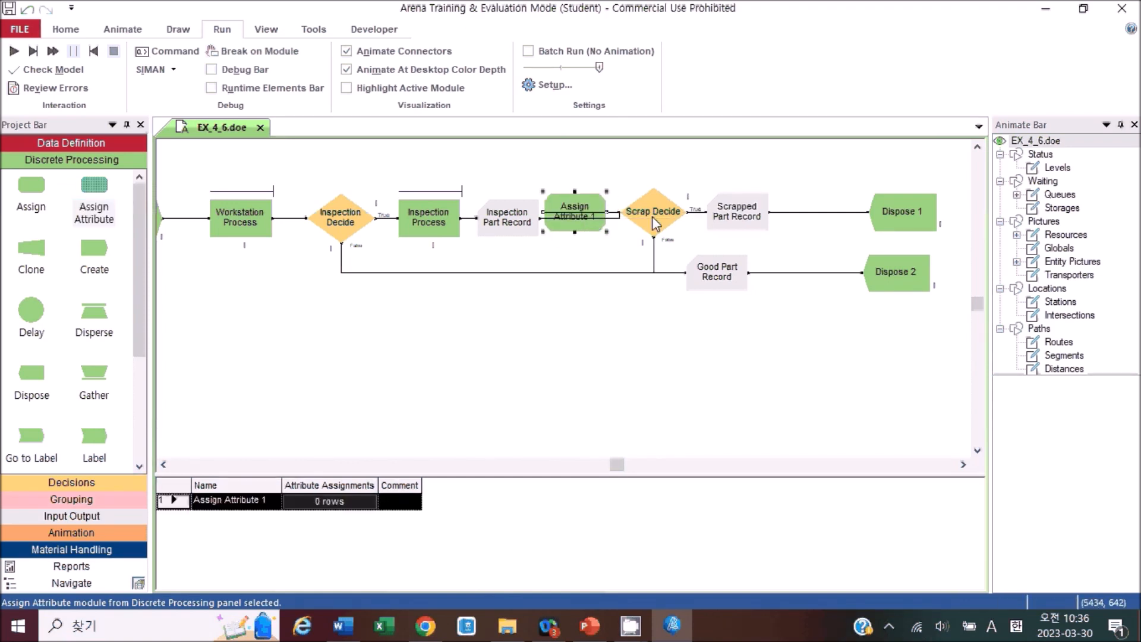
# Shift Scrap Decide, Scrapped Part Record and Good Part Record slightly toward the Dispose modules.
pyautogui.click(666, 224)
pyautogui.moveTo(666, 224); pyautogui.dragTo(675, 224)
pyautogui.click(740, 215)
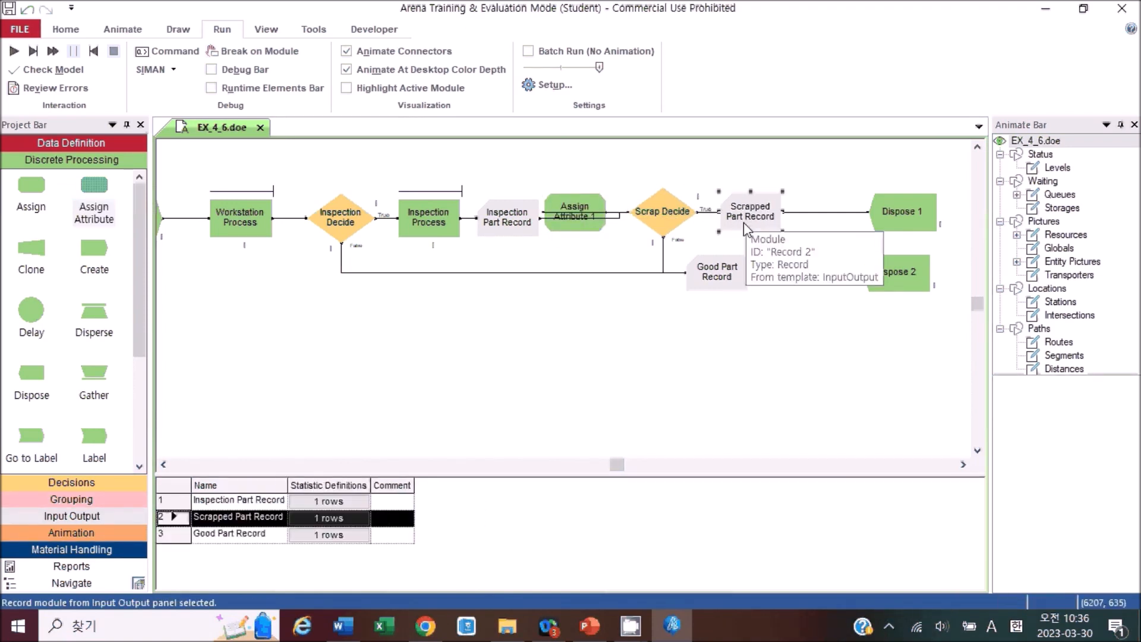
pyautogui.moveTo(730, 274); pyautogui.dragTo(763, 274)
# Move the Assign Attribute module out of the main flow to a spot above Inspection Process.
pyautogui.moveTo(580, 214); pyautogui.dragTo(587, 172)
pyautogui.click(467, 218)
pyautogui.click(385, 217)
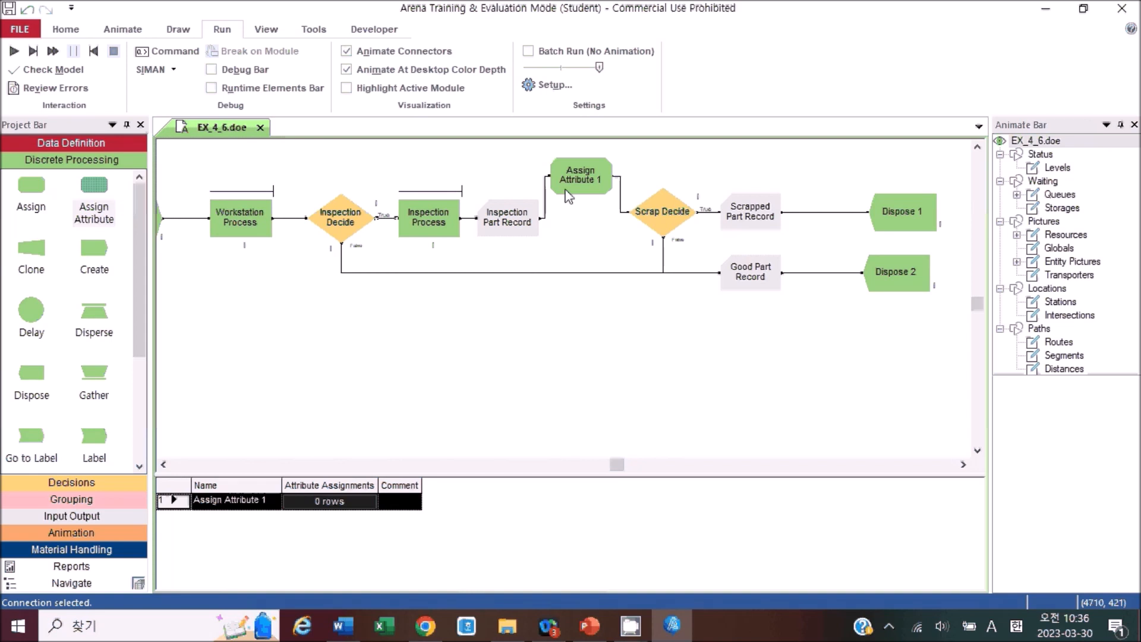
pyautogui.moveTo(567, 194); pyautogui.dragTo(434, 180)
# Move Inspection Part Record and Inspection Process toward Scrap Decide to open space after Inspection Decide.
pyautogui.click(493, 226)
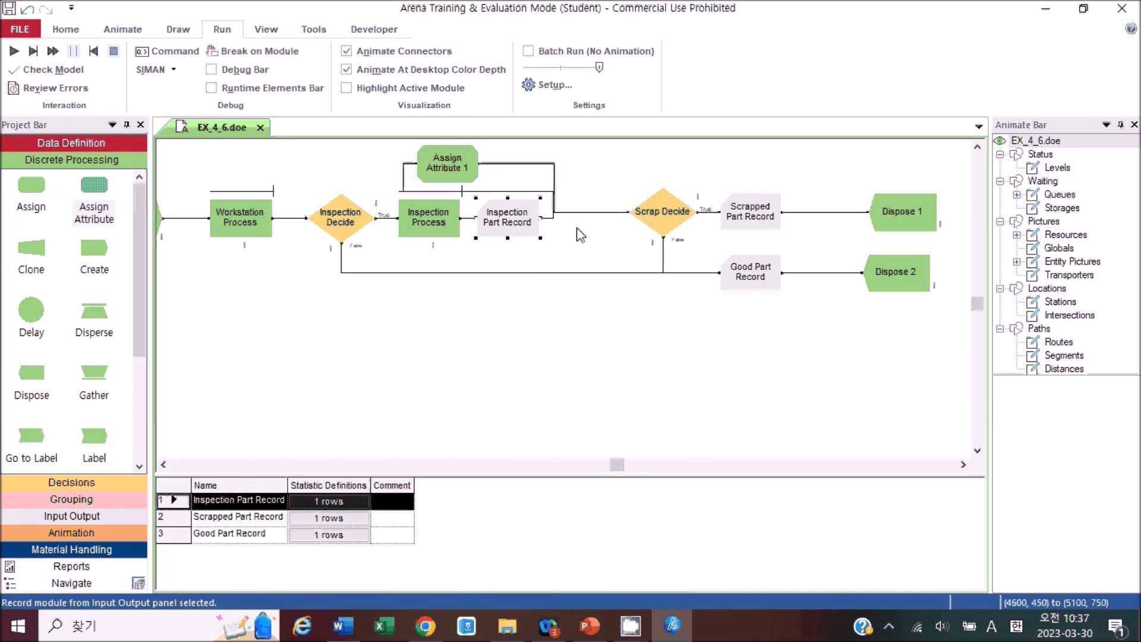
pyautogui.moveTo(576, 227); pyautogui.dragTo(575, 228)
pyautogui.moveTo(431, 223); pyautogui.dragTo(503, 217)
# Delete the misplaced Assign Attribute module and add a new one between Inspection Decide and Inspection Process.
pyautogui.click(435, 173)
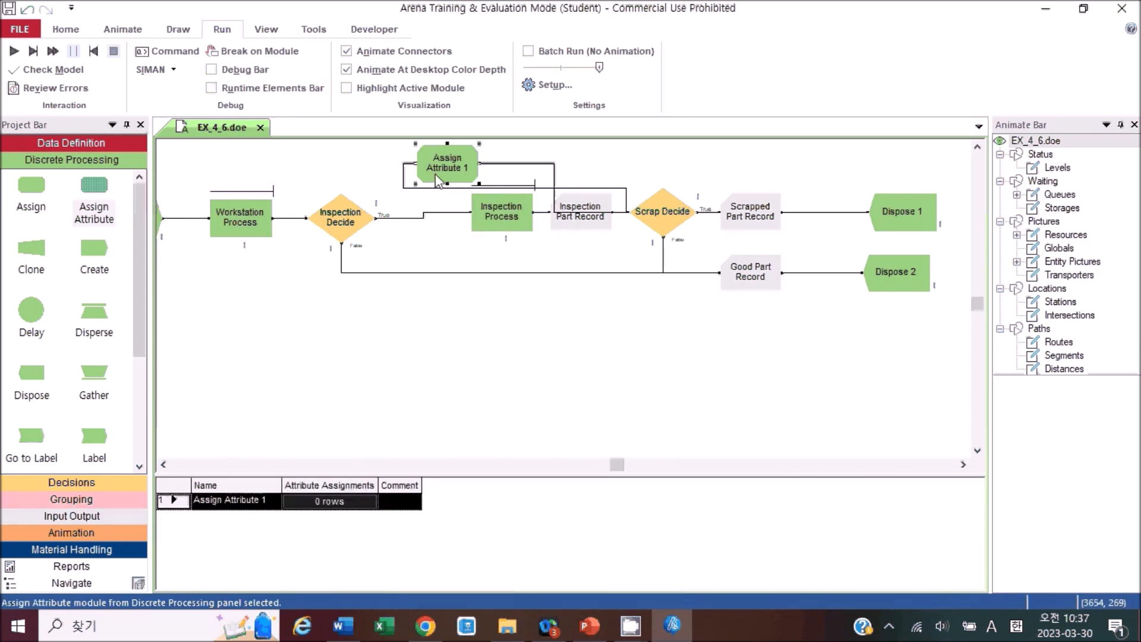
pyautogui.press('Delete')
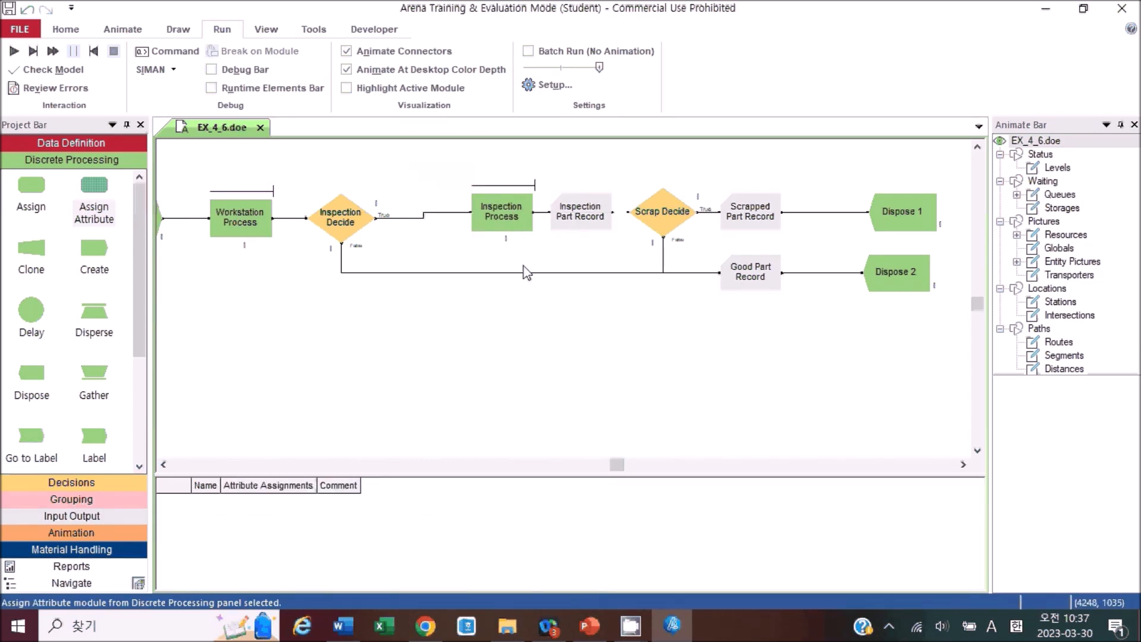
pyautogui.moveTo(107, 205); pyautogui.dragTo(386, 217)
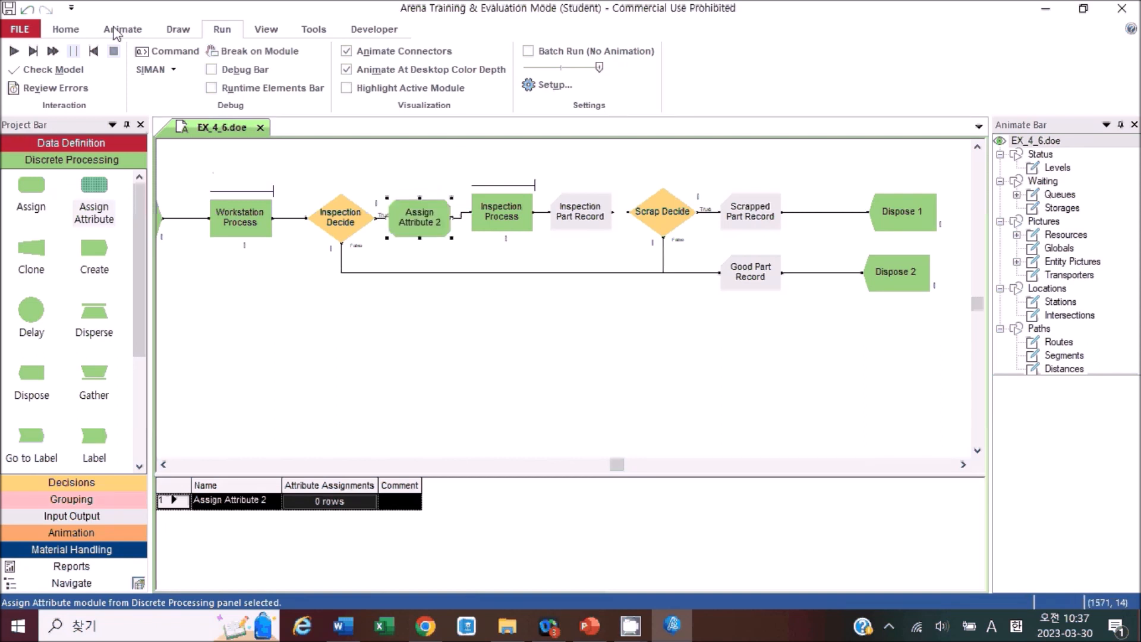
# Connect Inspection Part Record to Scrap Decide.
pyautogui.click(74, 31)
pyautogui.click(407, 65)
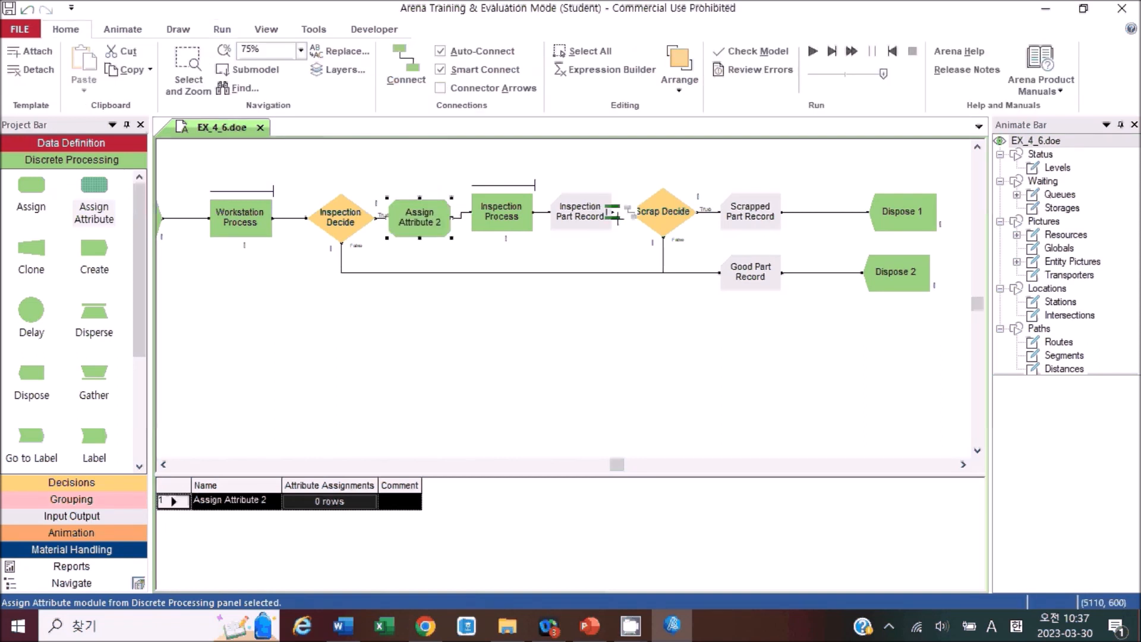
pyautogui.press('Escape')
# Rename the Assign Attribute module before Inspection Process as Part Picture Assign.
pyautogui.doubleClick(416, 221)
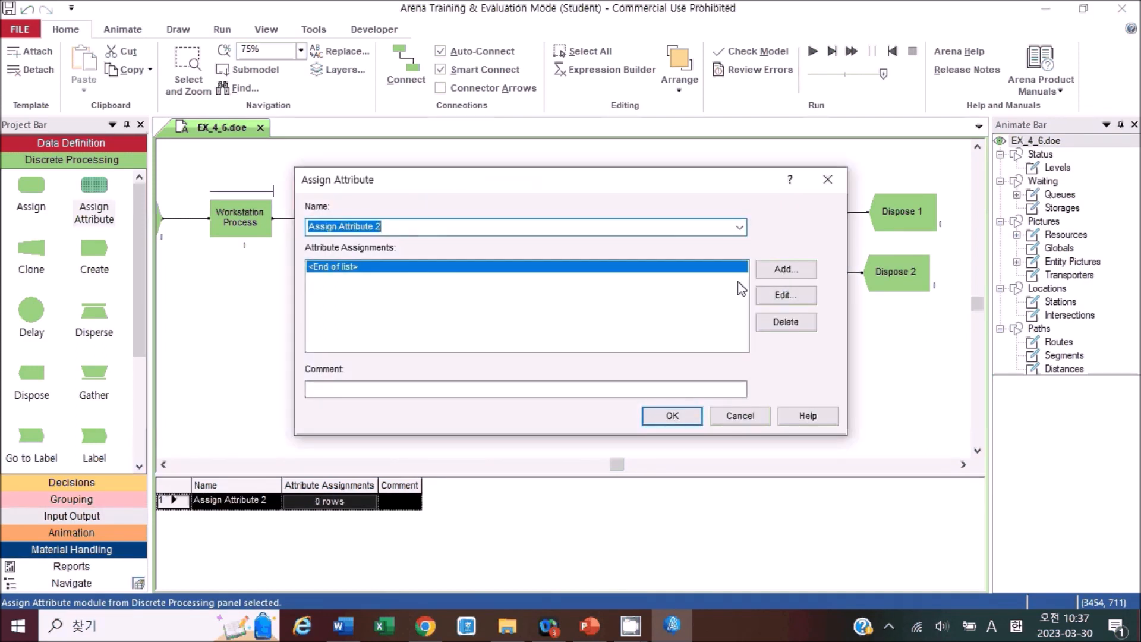
pyautogui.click(310, 227)
pyautogui.write('Part Picture')
pyautogui.press('Right')
pyautogui.press('Right')
pyautogui.press('Right')
pyautogui.press('Right')
pyautogui.press('Right')
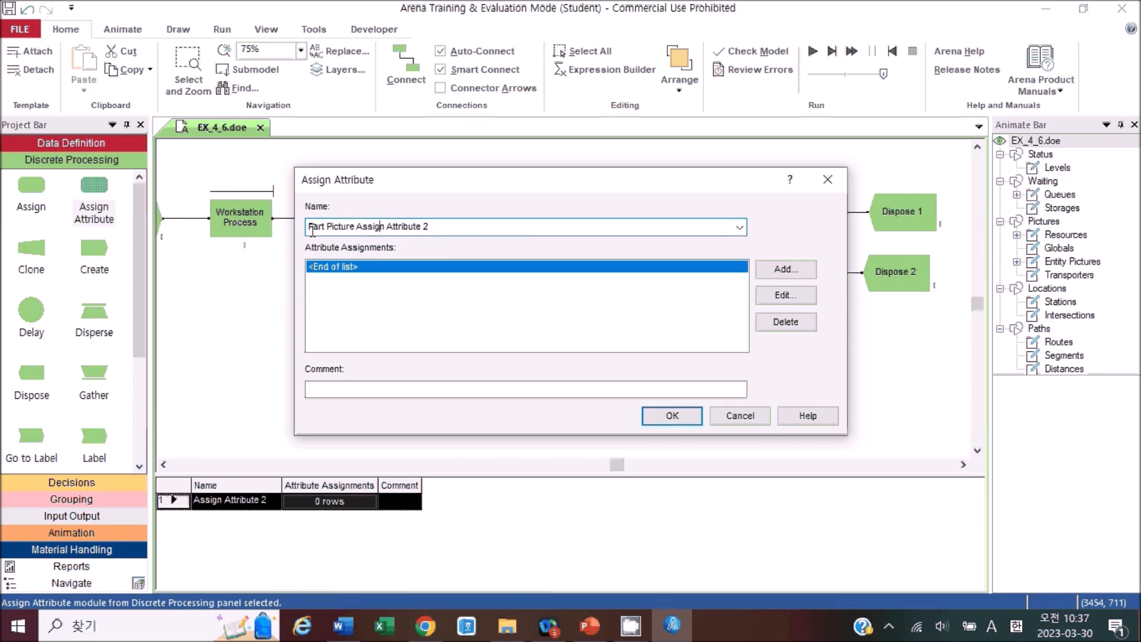
pyautogui.hotkey('shift', 'Right')
pyautogui.hotkey('shift', 'Right')
pyautogui.hotkey('shift', 'Right')
pyautogui.hotkey('shift', 'Right')
pyautogui.hotkey('shift', 'Right')
pyautogui.hotkey('shift', 'Right')
pyautogui.hotkey('shift', 'Right')
pyautogui.press('Delete')
pyautogui.press('Delete')
pyautogui.press('Delete')
pyautogui.press('Delete')
pyautogui.press('Delete')
# Add an Active Entity assignment to Part Picture Assign for the Entity.Picture attribute, defined by Entity Picture Name.
pyautogui.click(780, 270)
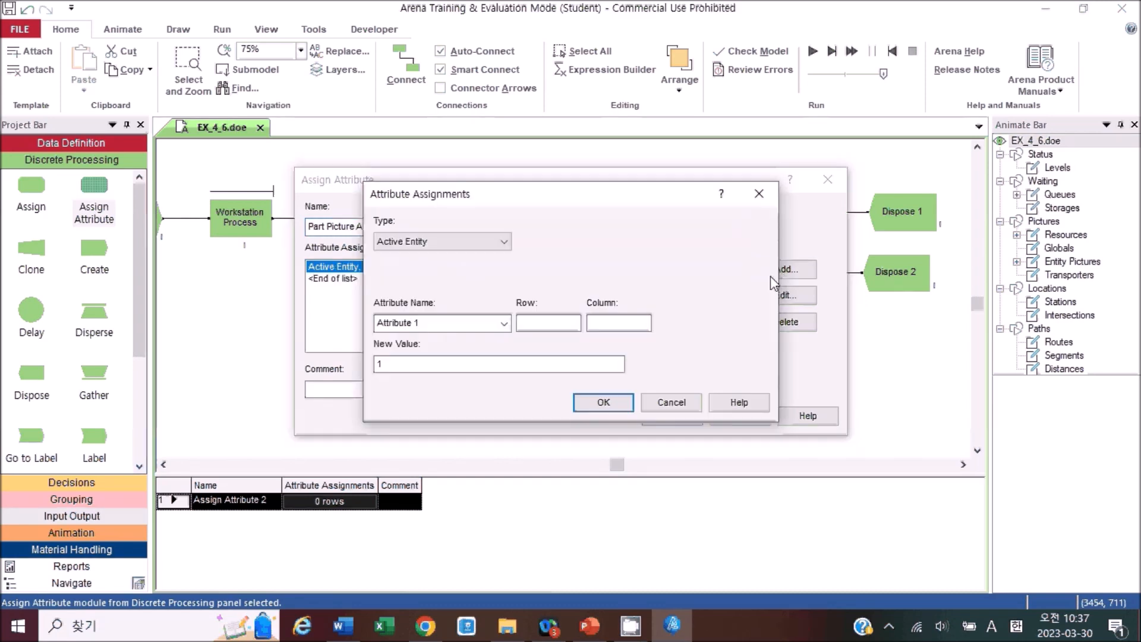
pyautogui.click(501, 245)
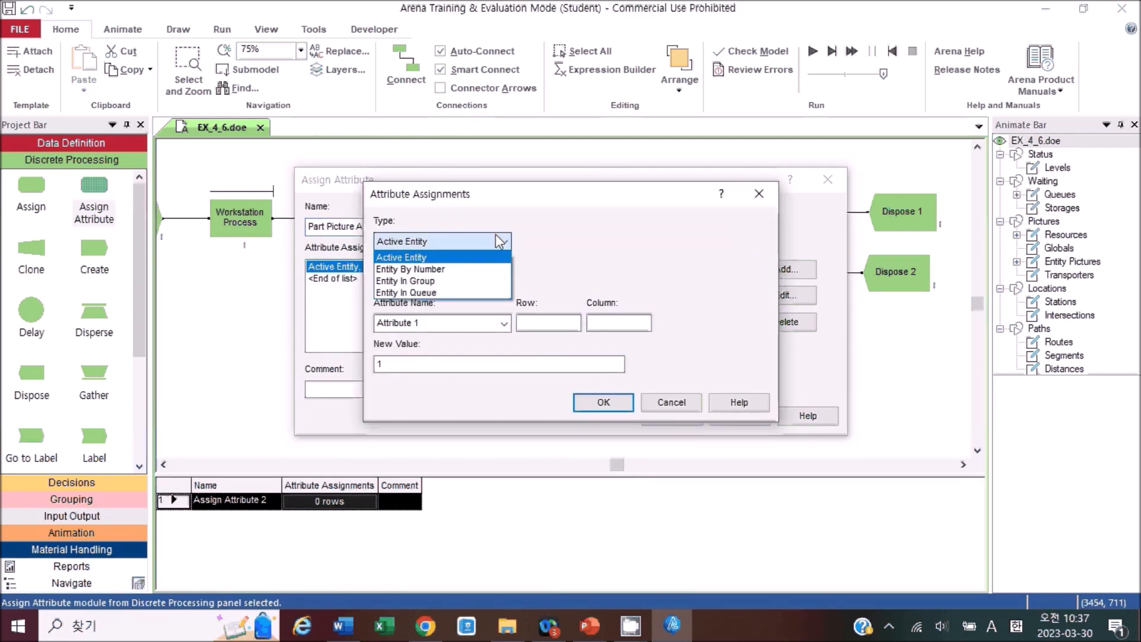
pyautogui.click(454, 262)
pyautogui.click(503, 324)
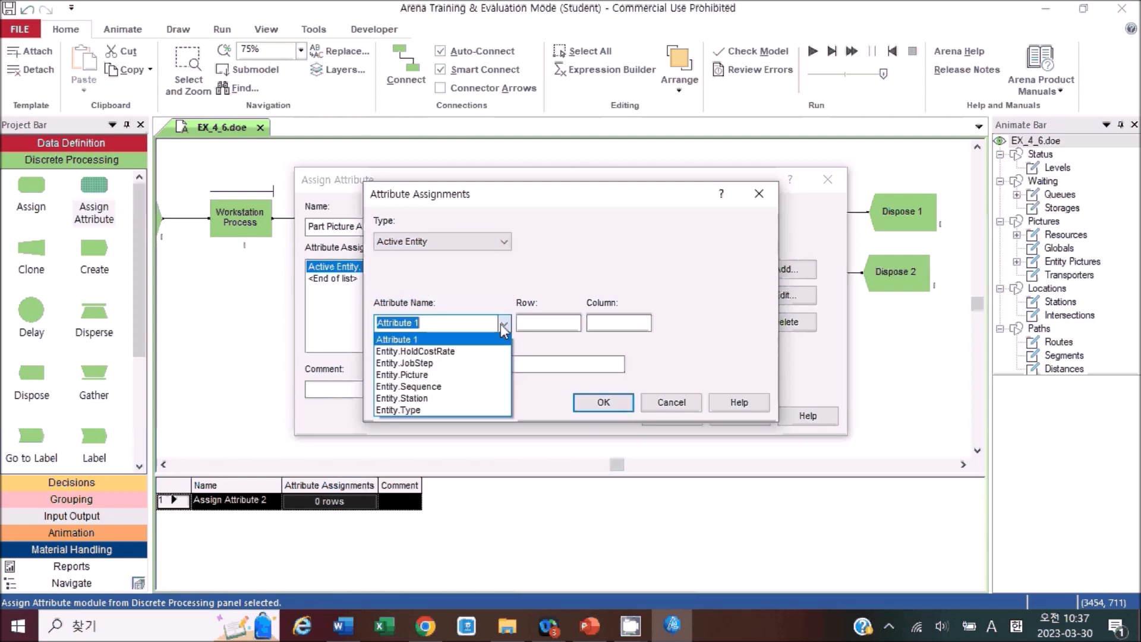
pyautogui.click(408, 375)
pyautogui.click(647, 326)
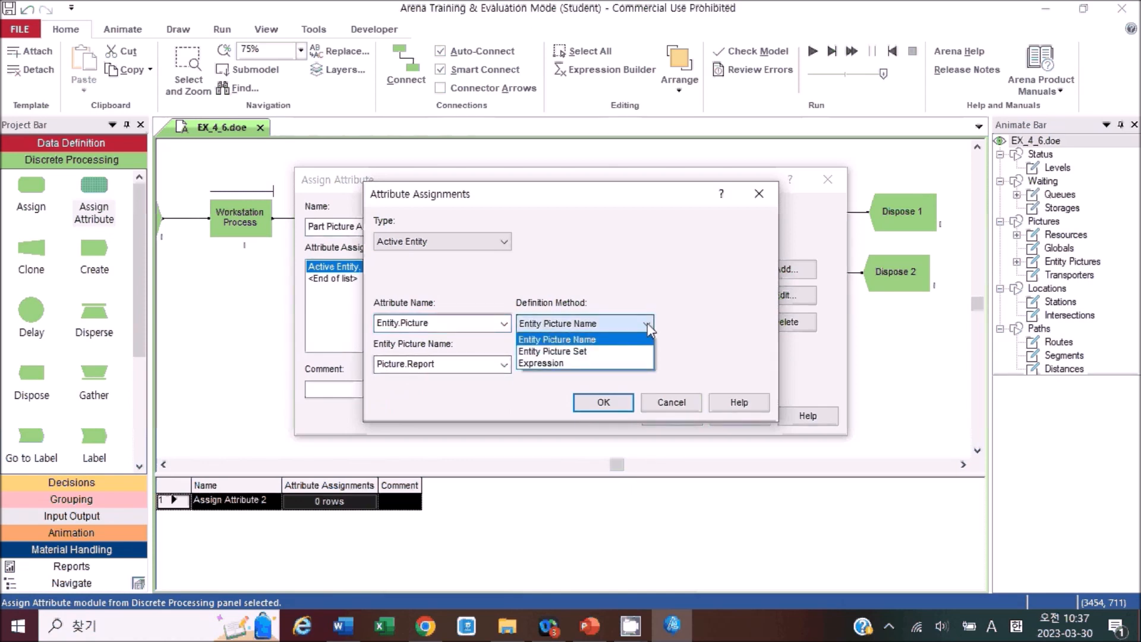
pyautogui.click(647, 322)
# Set the assigned entity picture to Picture.Yellow Ball and accept the Part Picture Assign settings.
pyautogui.click(504, 365)
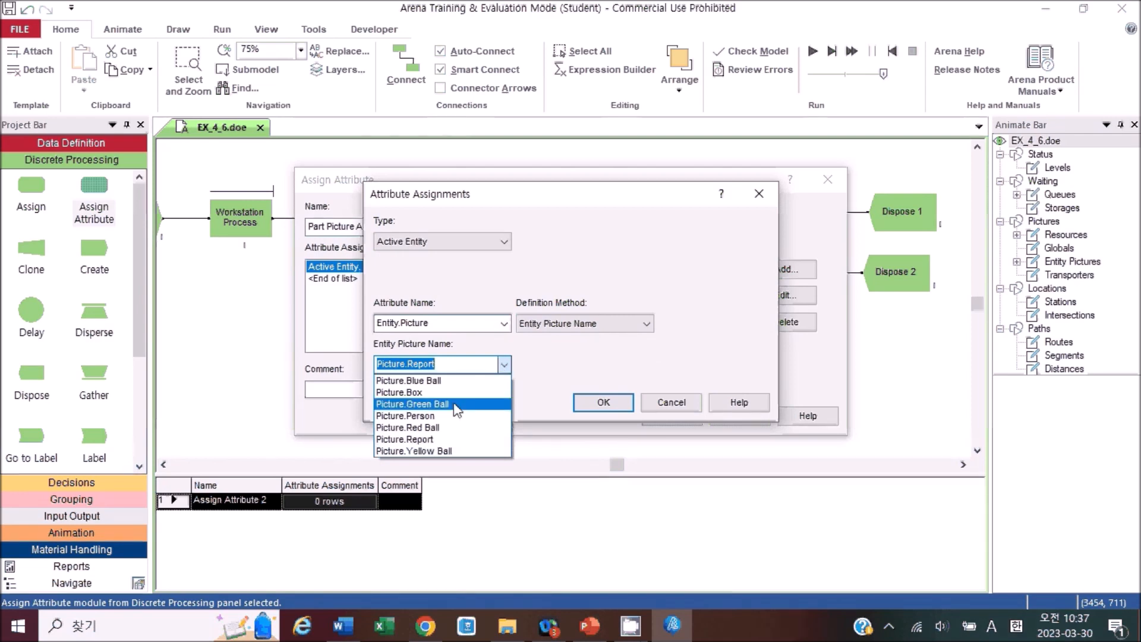
pyautogui.click(449, 427)
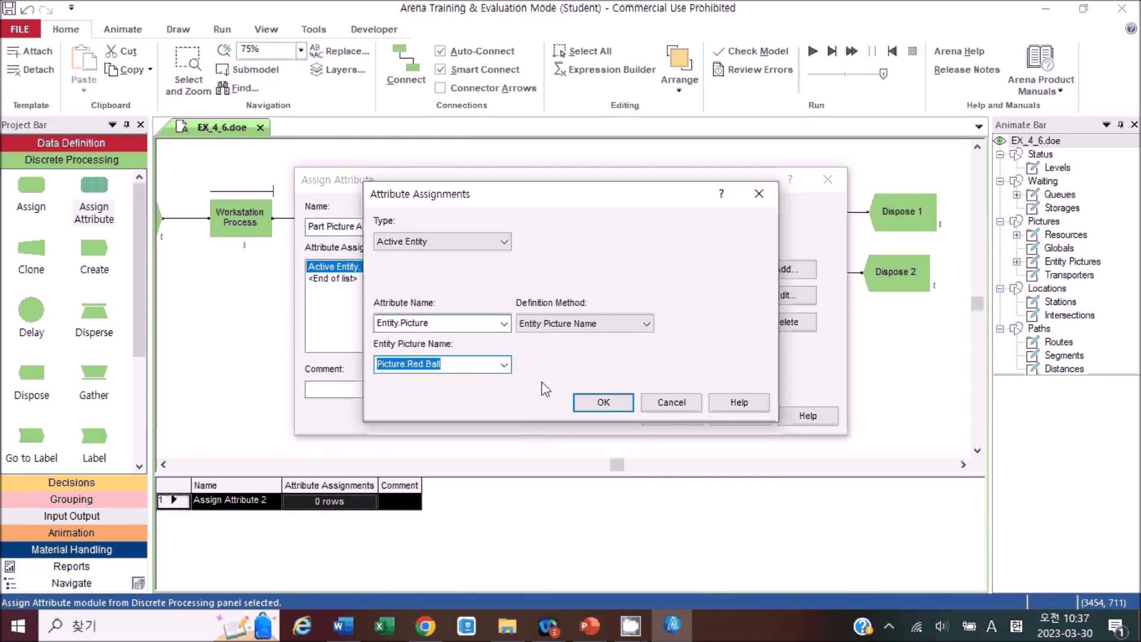
pyautogui.click(473, 363)
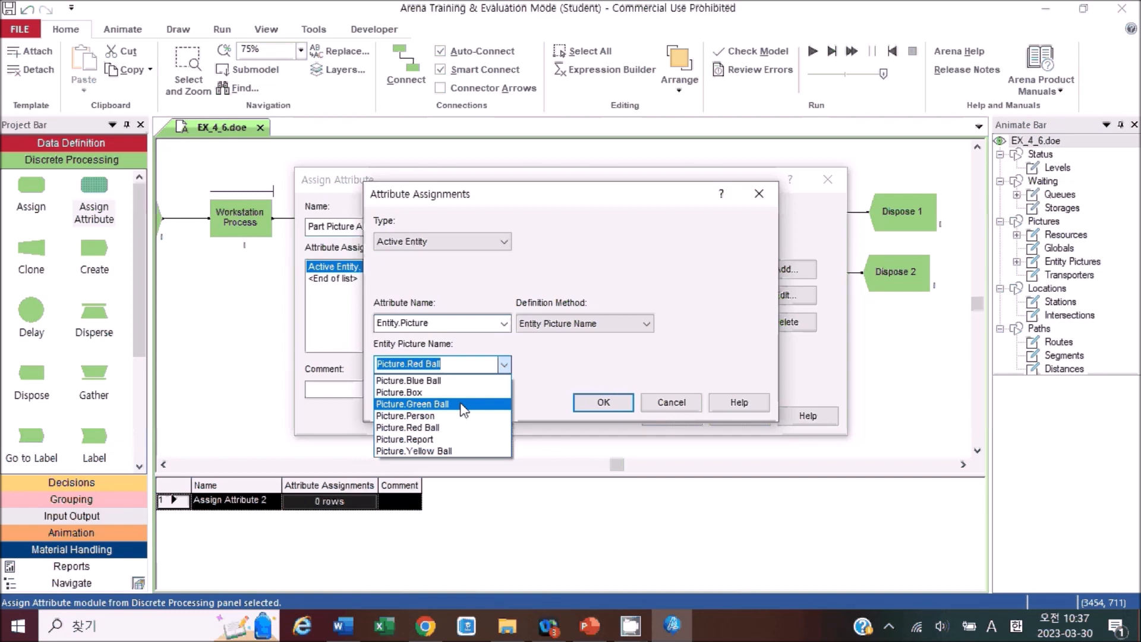
pyautogui.click(462, 452)
pyautogui.click(619, 402)
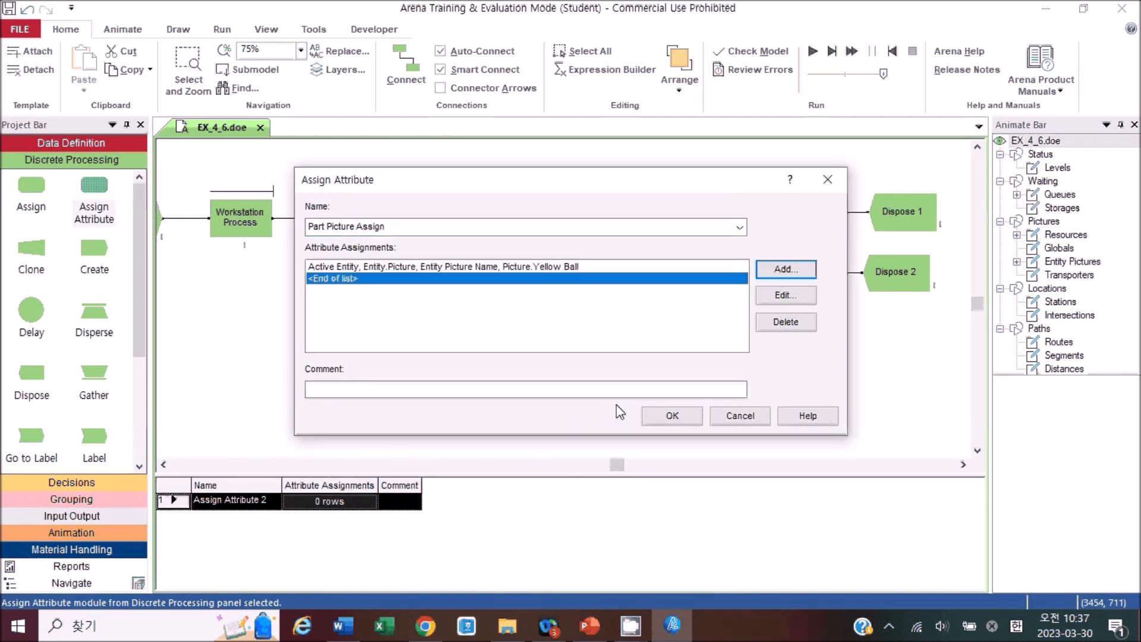
pyautogui.click(674, 418)
# Align Inspection Process, Inspection Part Record, Scrap Decide and Scrapped Part Record in a straight row with Part Picture Assign.
pyautogui.click(514, 221)
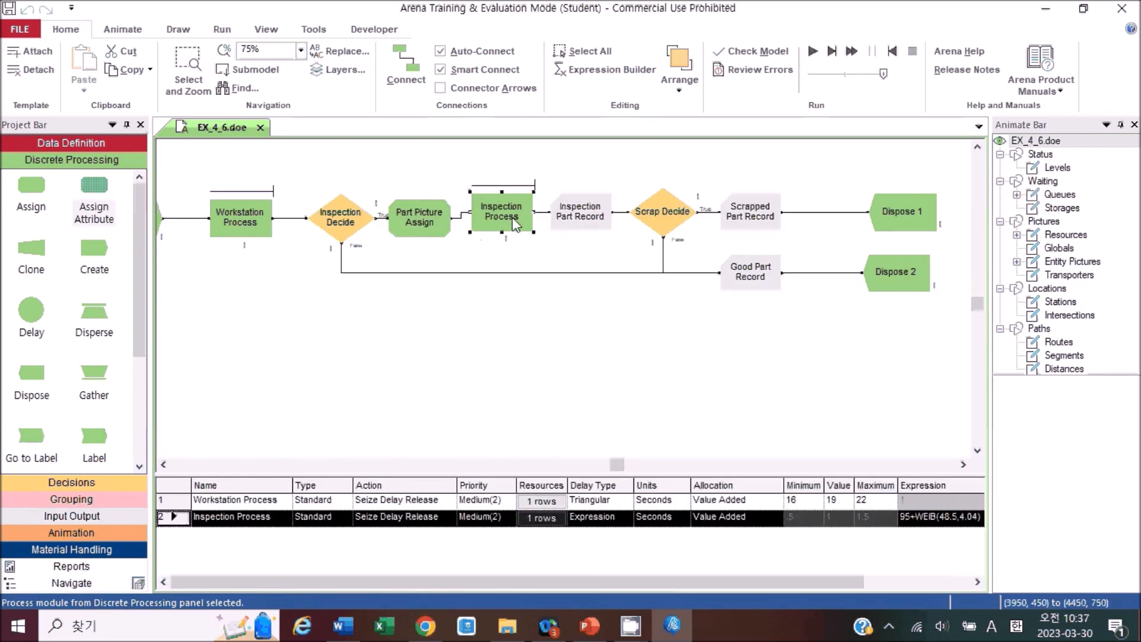
pyautogui.click(582, 221)
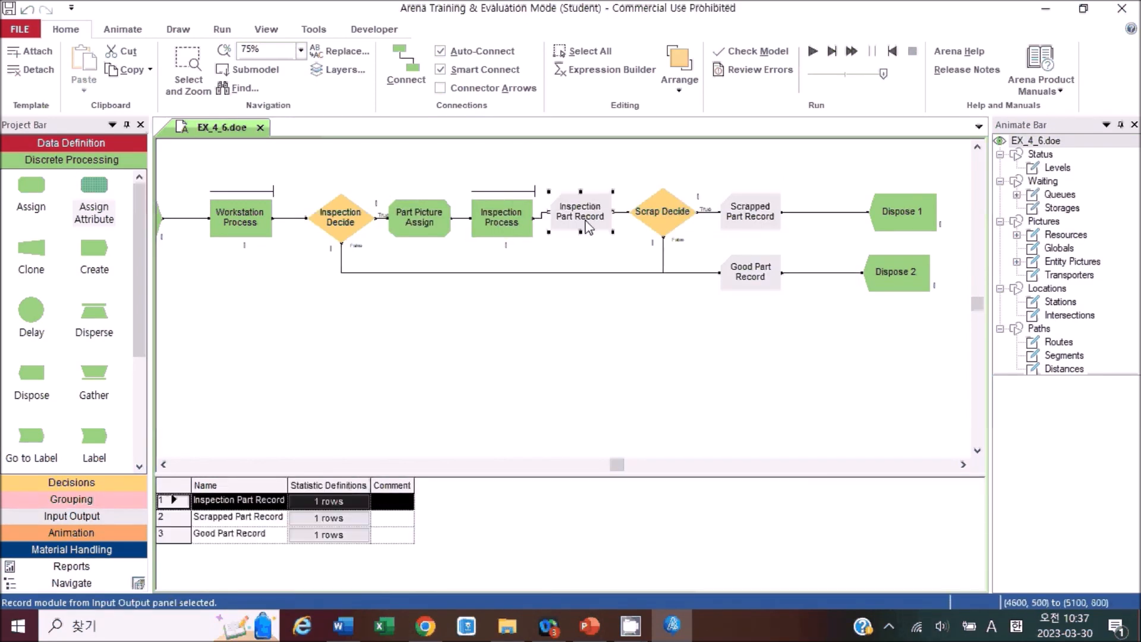
pyautogui.moveTo(647, 211); pyautogui.dragTo(646, 217)
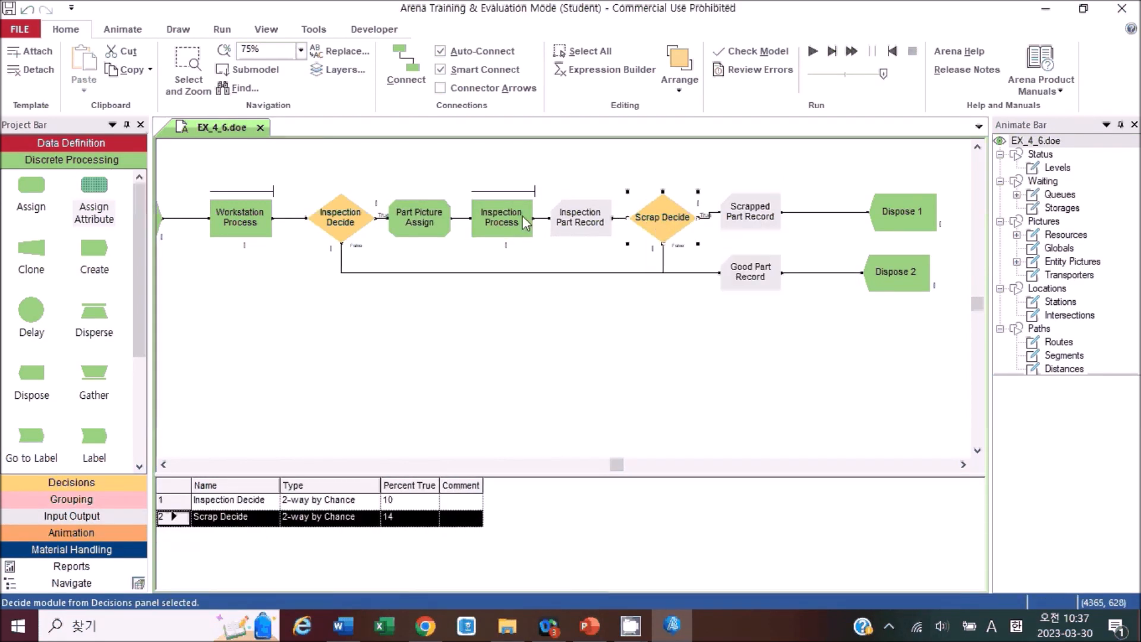
pyautogui.click(747, 218)
pyautogui.moveTo(747, 220); pyautogui.dragTo(754, 236)
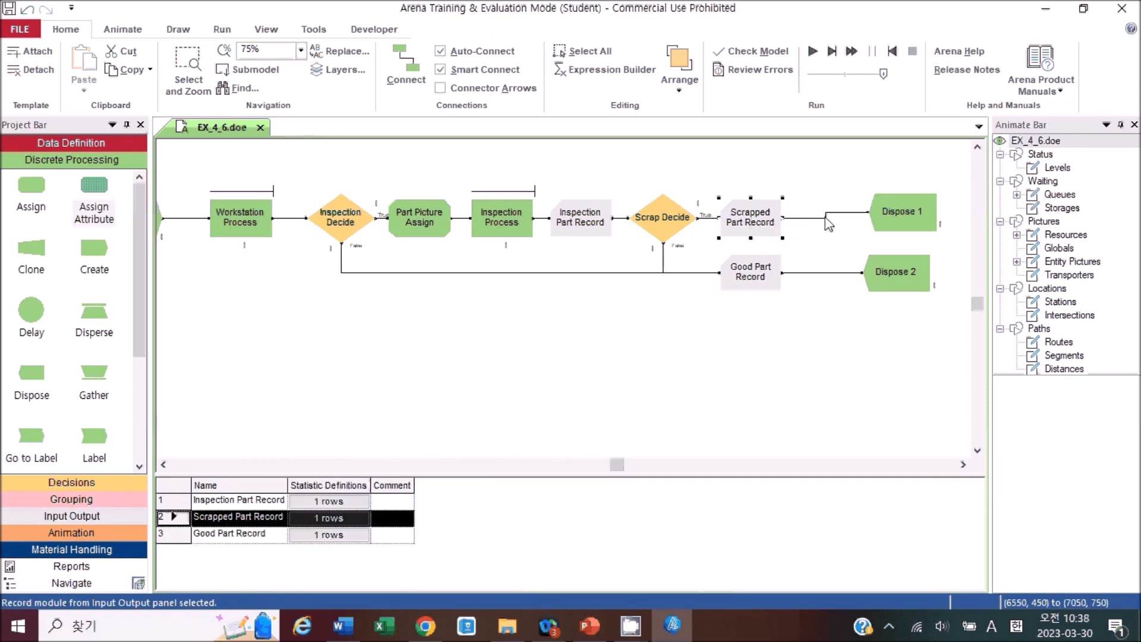
# Move Scrapped Part Record close to Dispose 1 and delete its connection from Scrap Decide.
pyautogui.moveTo(829, 225); pyautogui.dragTo(820, 218)
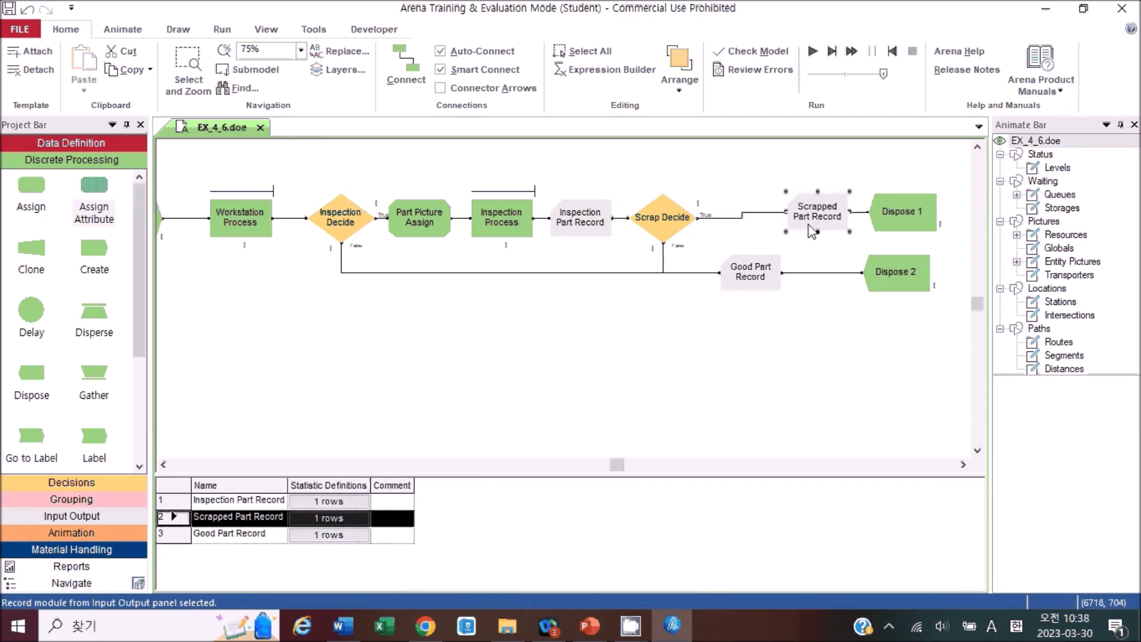
pyautogui.click(764, 212)
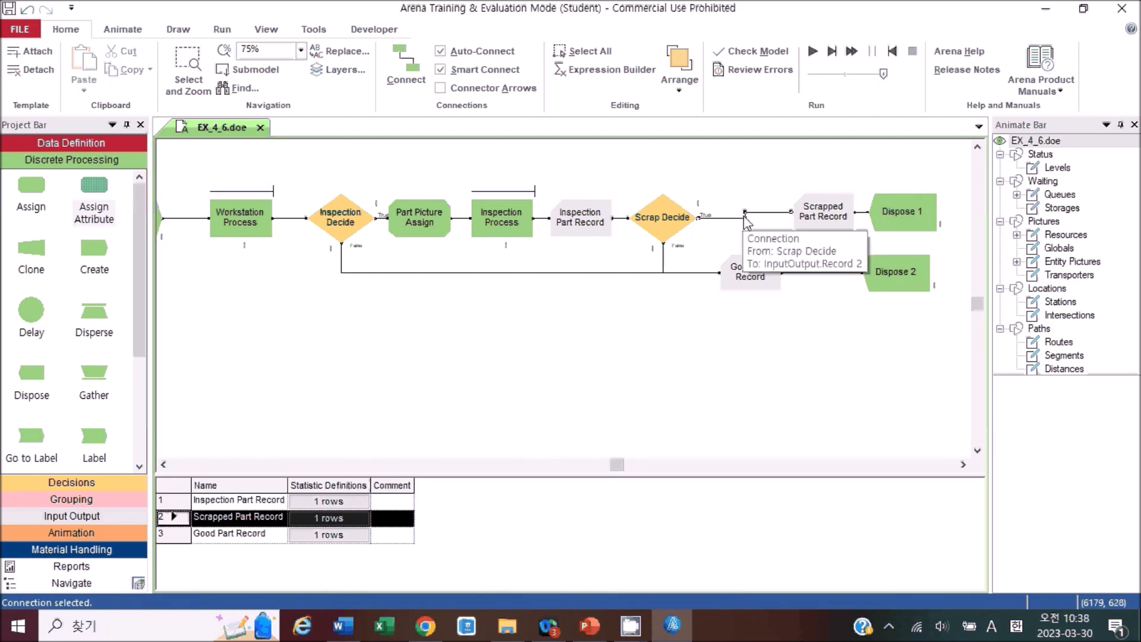
pyautogui.press('Delete')
# Add an Assign Attribute module after Scrap Decide's True exit and connect it to Scrapped Part Record.
pyautogui.click(662, 235)
pyautogui.moveTo(94, 213); pyautogui.dragTo(721, 212)
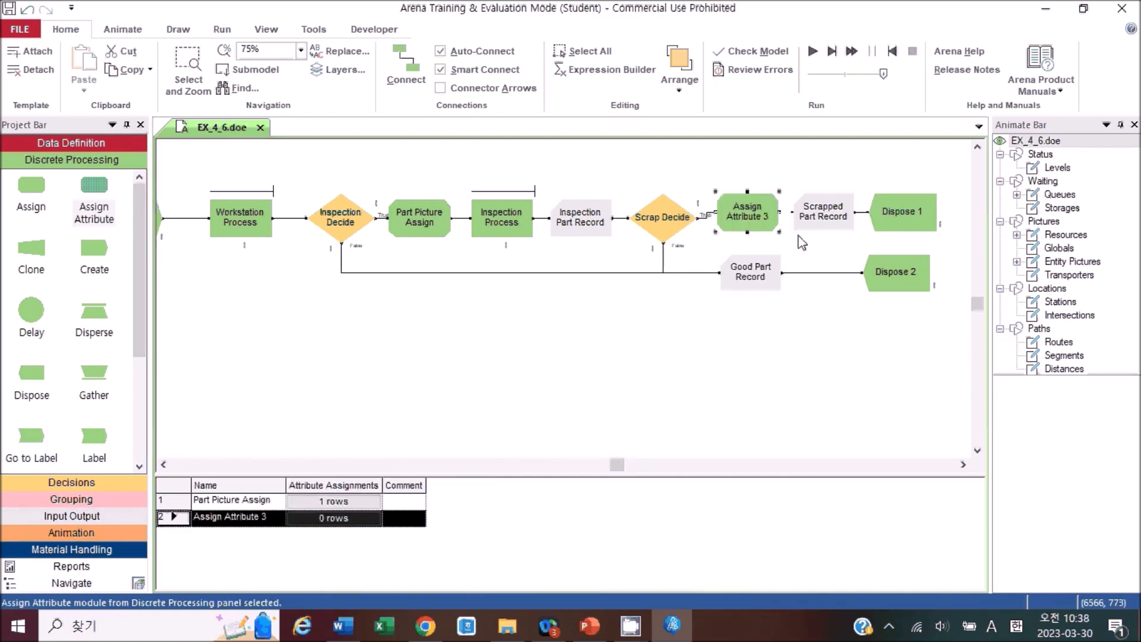
pyautogui.click(406, 65)
pyautogui.click(776, 208)
pyautogui.click(795, 212)
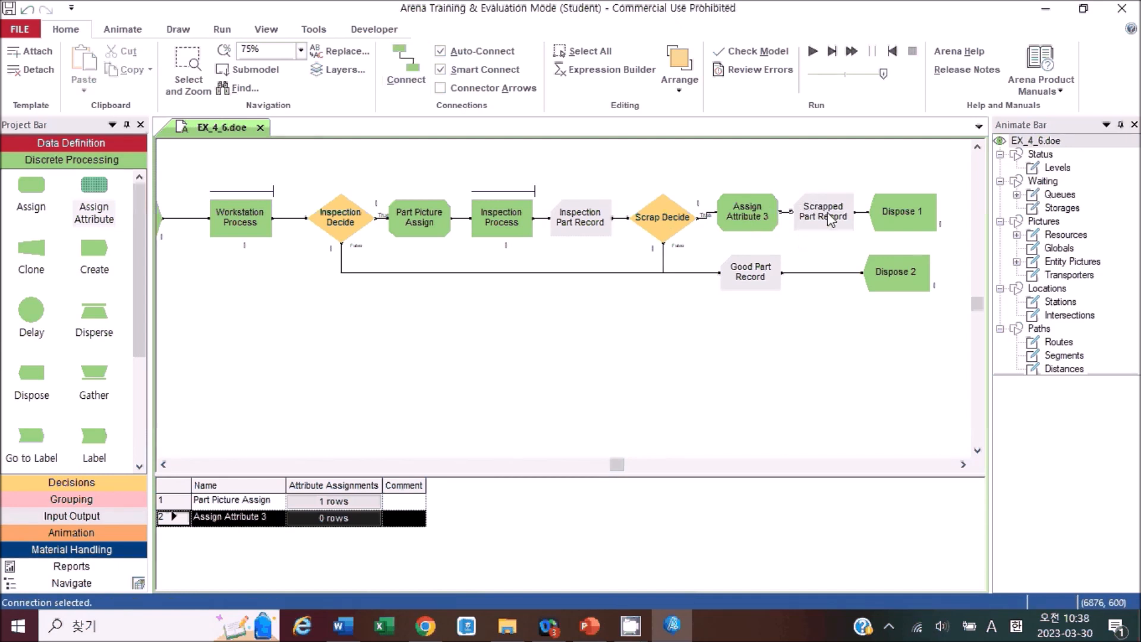
# Rename the Assign Attribute module after Scrap Decide as Part Picture Assign 2.
pyautogui.doubleClick(758, 203)
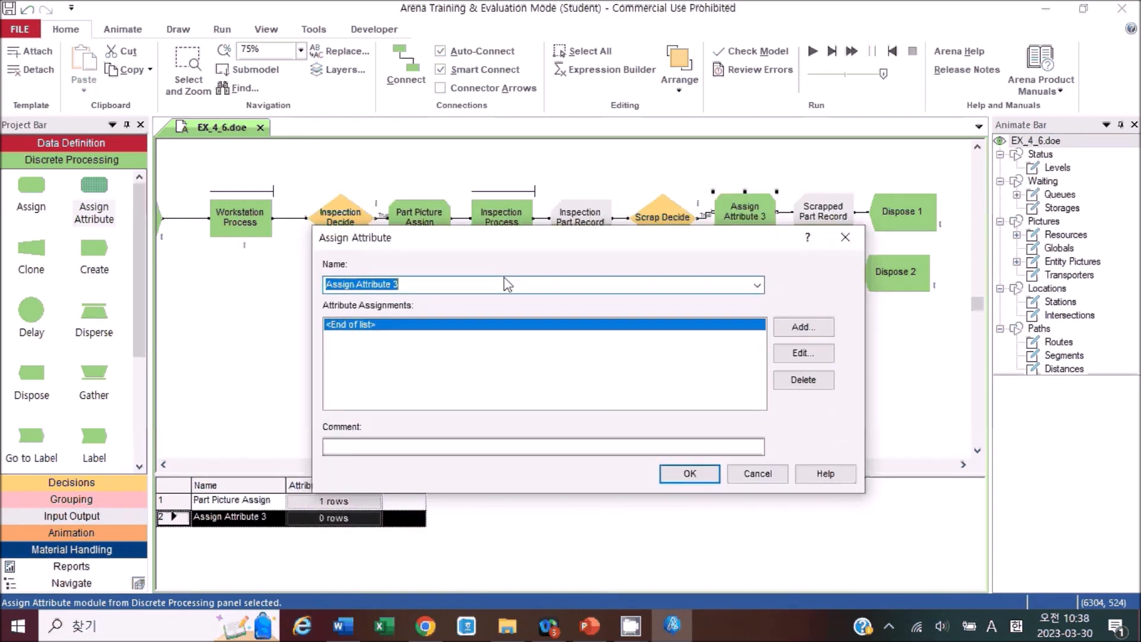
pyautogui.click(507, 284)
pyautogui.hotkey('shift', 'Left')
pyautogui.hotkey('shift', 'Left')
pyautogui.hotkey('shift', 'Left')
pyautogui.hotkey('shift', 'Left')
pyautogui.hotkey('shift', 'Left')
pyautogui.hotkey('shift', 'Left')
pyautogui.hotkey('shift', 'Left')
pyautogui.hotkey('shift', 'Left')
pyautogui.hotkey('shift', 'Left')
pyautogui.hotkey('shift', 'Left')
pyautogui.hotkey('shift', 'Left')
pyautogui.hotkey('shift', 'Left')
pyautogui.hotkey('shift', 'Left')
pyautogui.hotkey('shift', 'Left')
pyautogui.hotkey('shift', 'Left')
pyautogui.hotkey('shift', 'Left')
pyautogui.hotkey('shift', 'Left')
pyautogui.hotkey('shift', 'Left')
pyautogui.press('Left')
pyautogui.write('Part Picture')
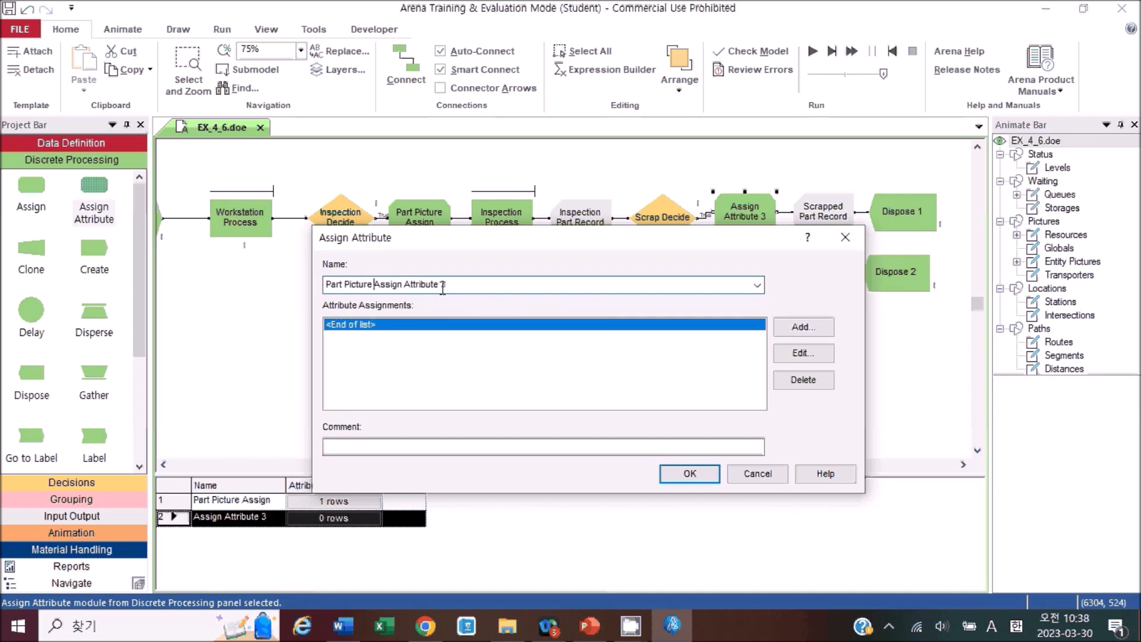
pyautogui.press('Right')
pyautogui.press('Right')
pyautogui.press('Right')
pyautogui.press('Right')
pyautogui.press('Right')
pyautogui.press('Right')
pyautogui.press('Right')
pyautogui.write('2')
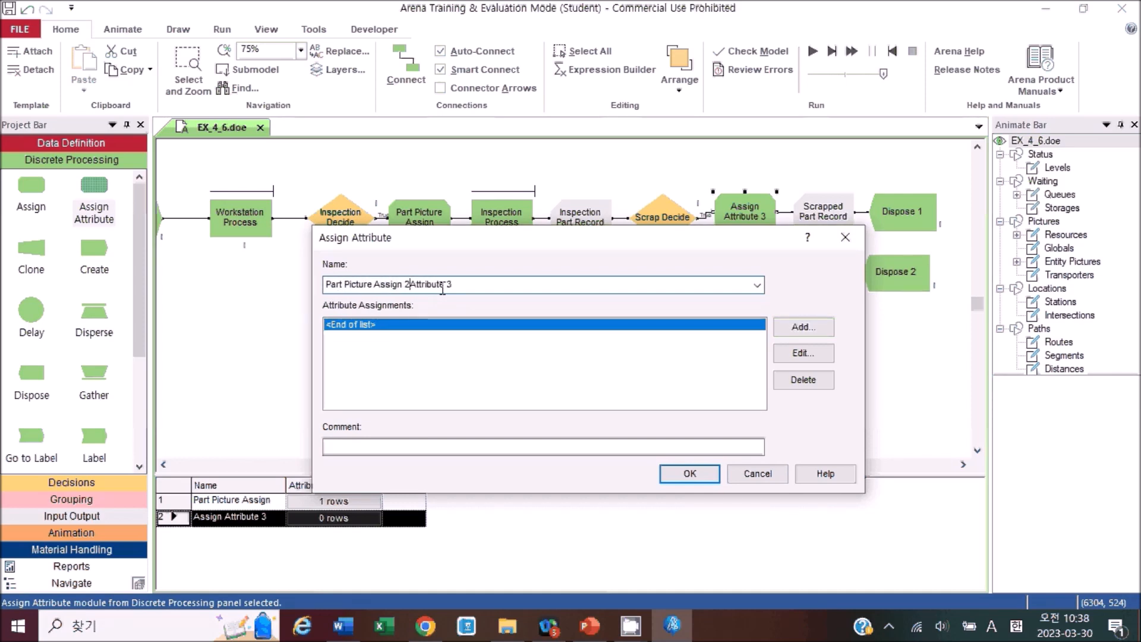
pyautogui.hotkey('shift', 'End')
pyautogui.press('Delete')
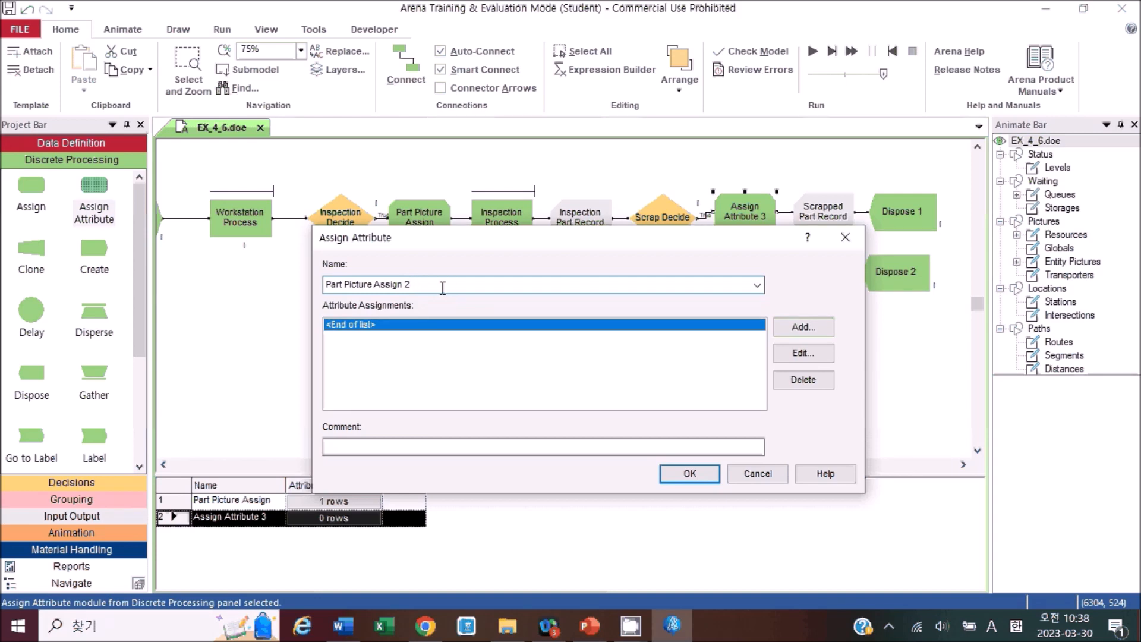
# Add an assignment to Part Picture Assign 2 that sets Entity.Picture to Picture.Red Ball, and accept the module settings.
pyautogui.click(808, 327)
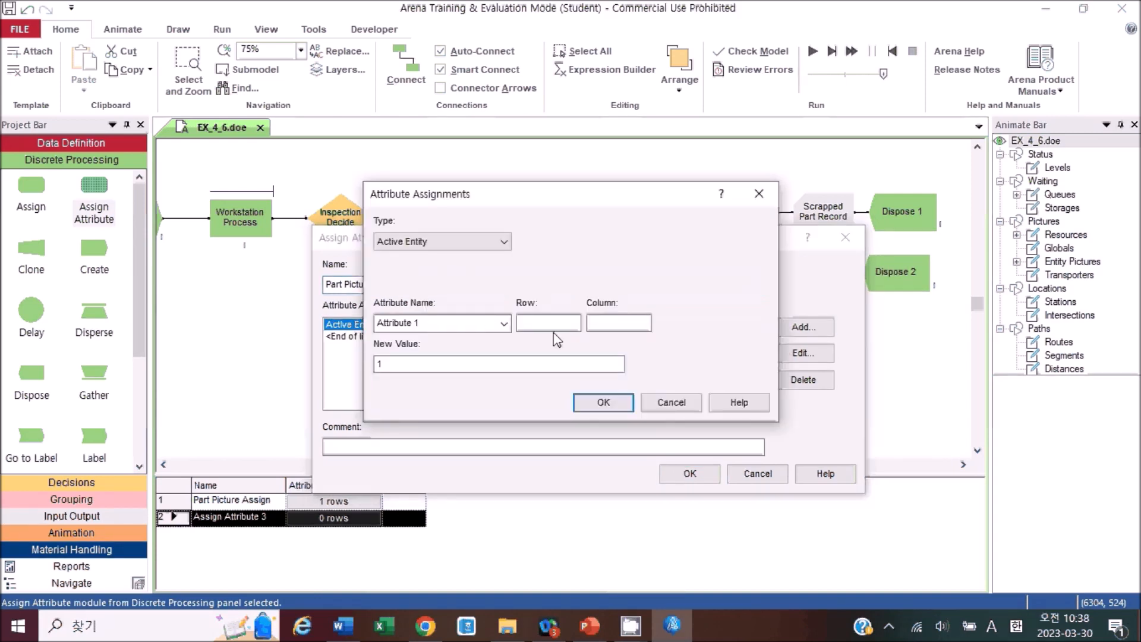
pyautogui.click(504, 324)
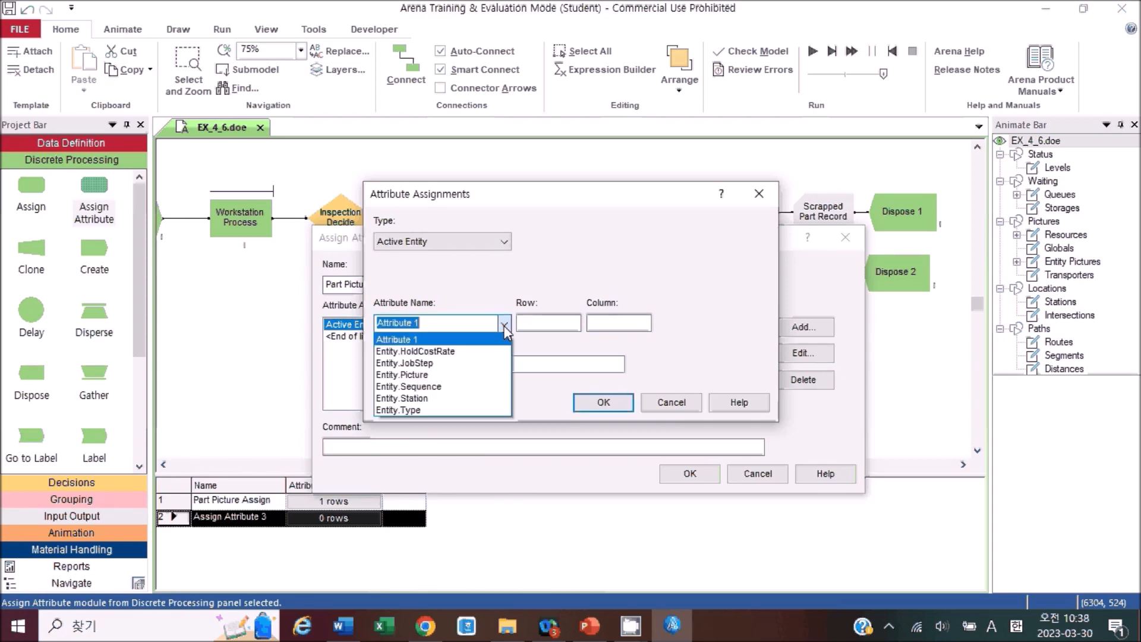
pyautogui.click(410, 374)
pyautogui.click(504, 365)
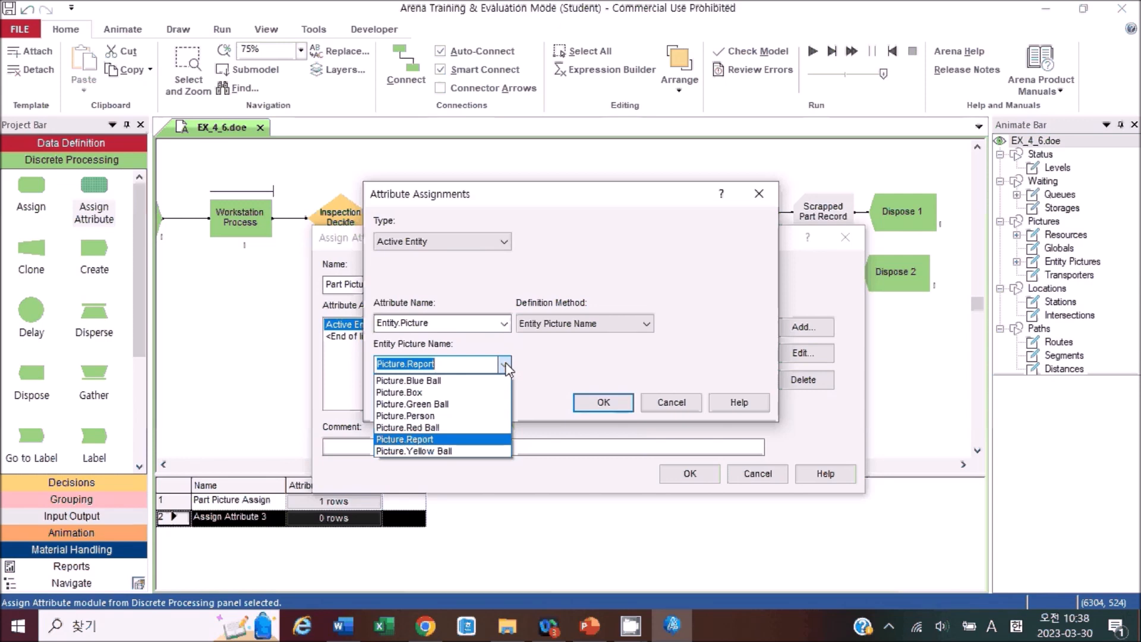
pyautogui.click(436, 428)
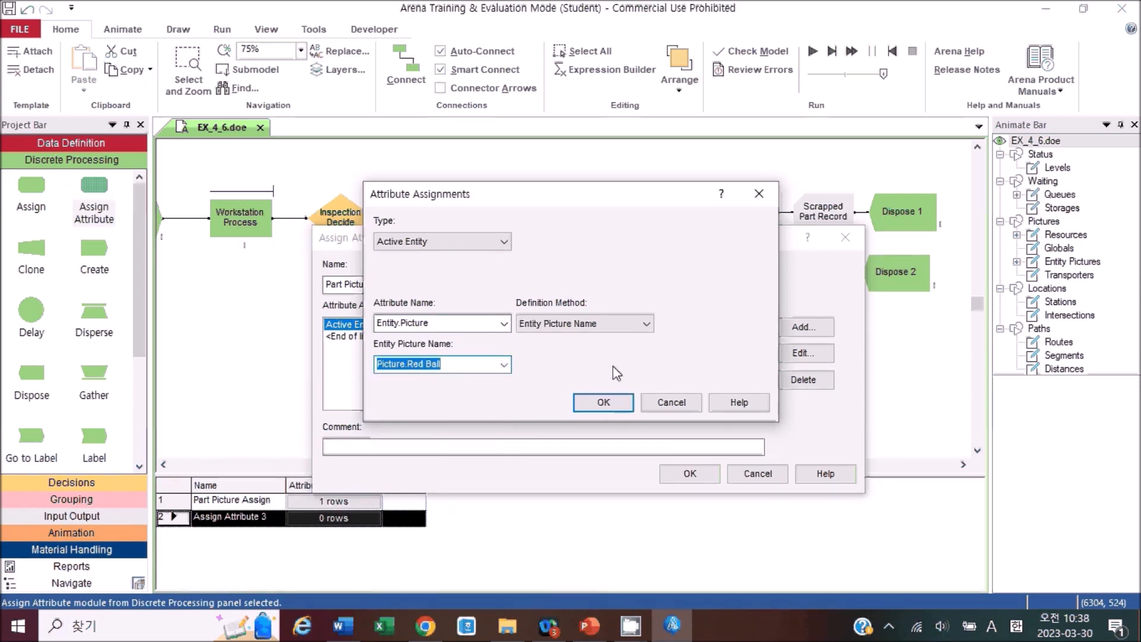
pyautogui.click(610, 408)
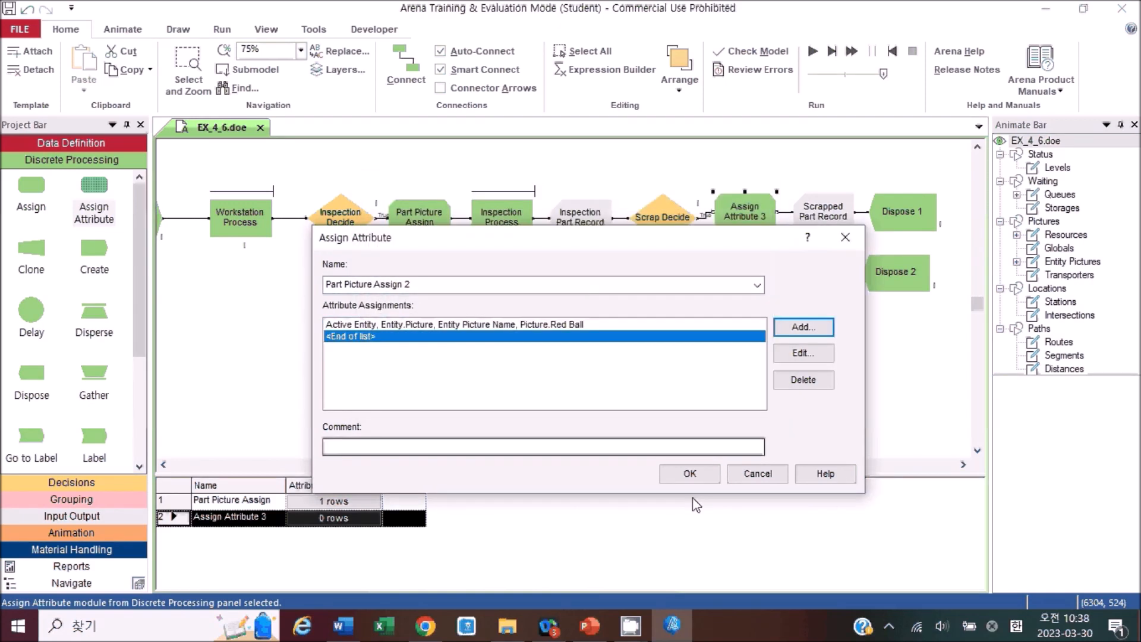
pyautogui.click(689, 475)
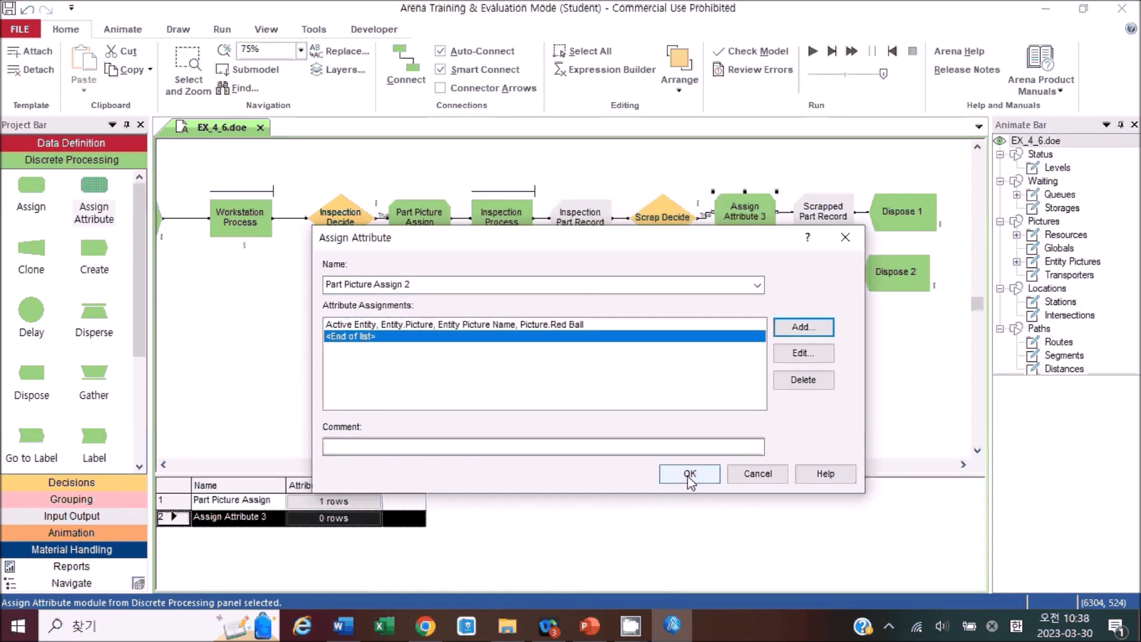
pyautogui.click(689, 475)
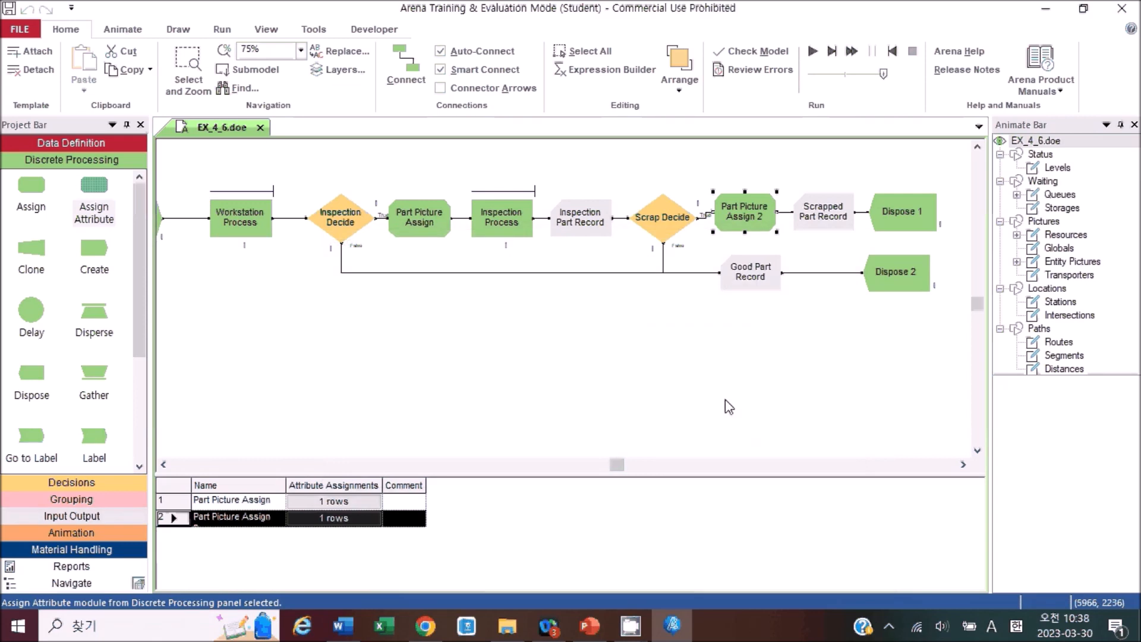
# Run the model with the animation slowed to its minimum speed, then raise the speed factor slightly to 0.001694.
pyautogui.moveTo(884, 73); pyautogui.dragTo(808, 74)
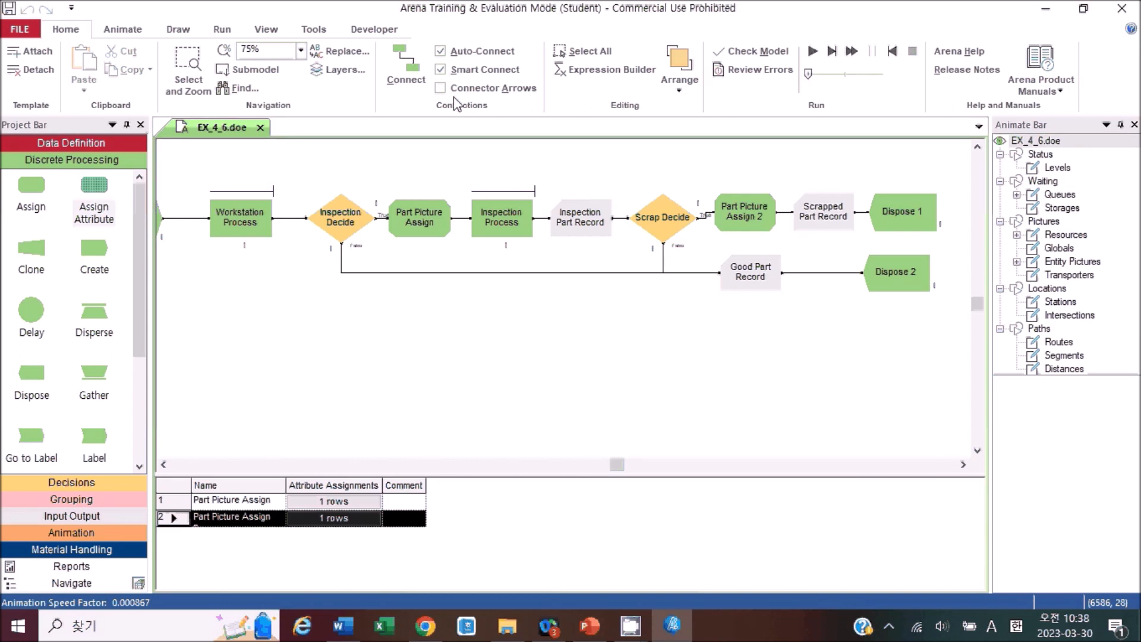
pyautogui.click(820, 54)
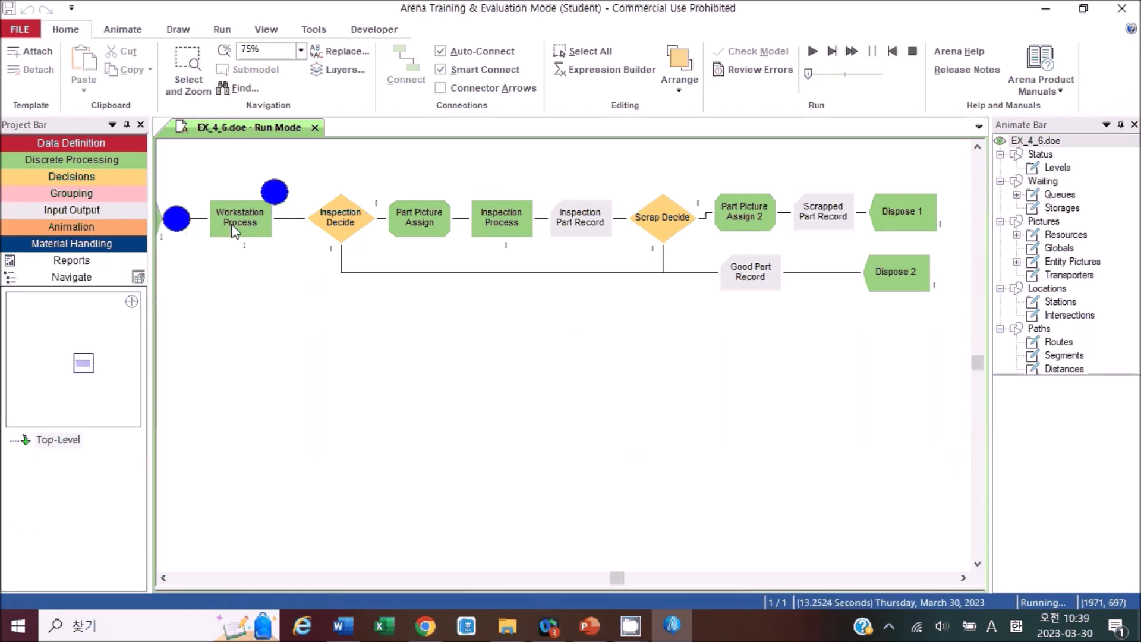
pyautogui.scroll(-1, 583, 338)
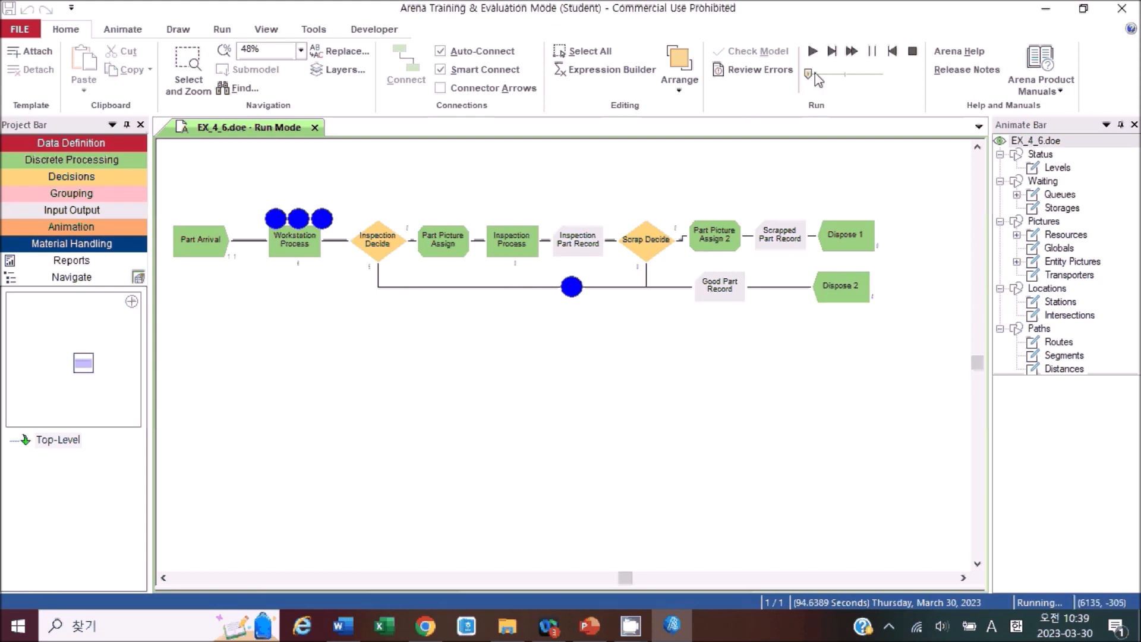
pyautogui.moveTo(809, 72); pyautogui.dragTo(813, 73)
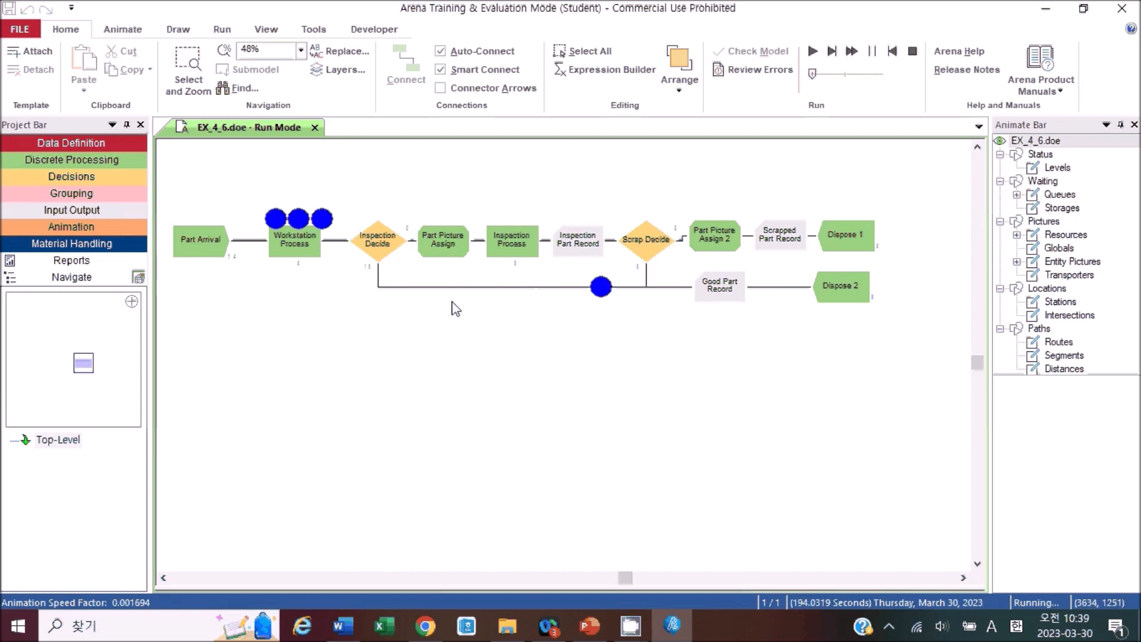
# Review the Inspection Decide module's settings while the model runs, and close them without changes.
pyautogui.click(380, 256)
pyautogui.doubleClick(381, 255)
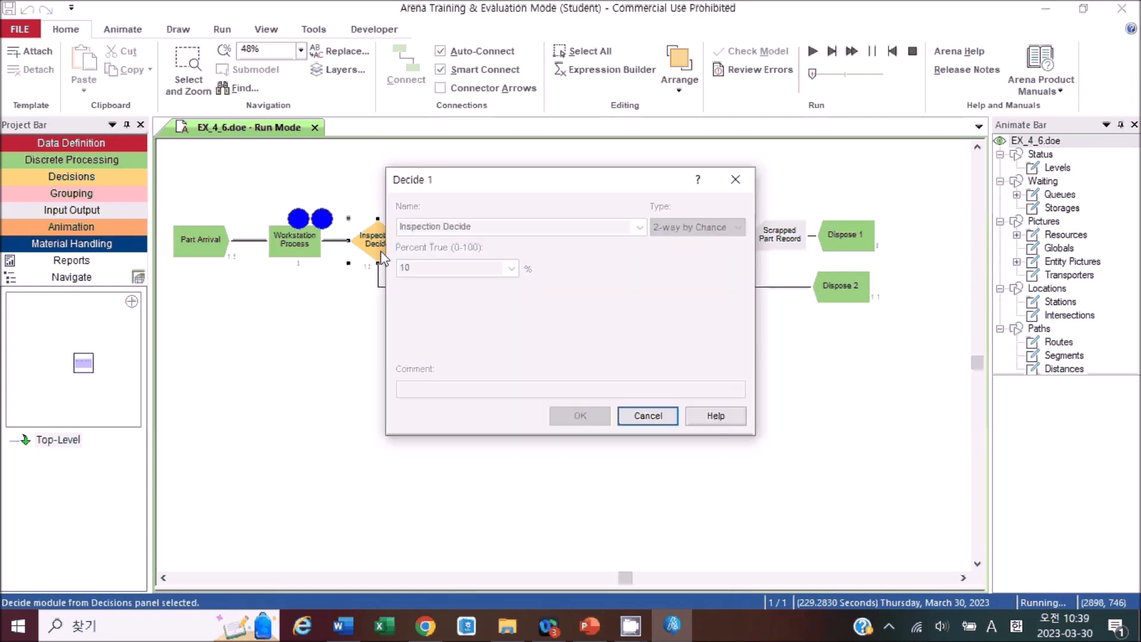
pyautogui.click(734, 180)
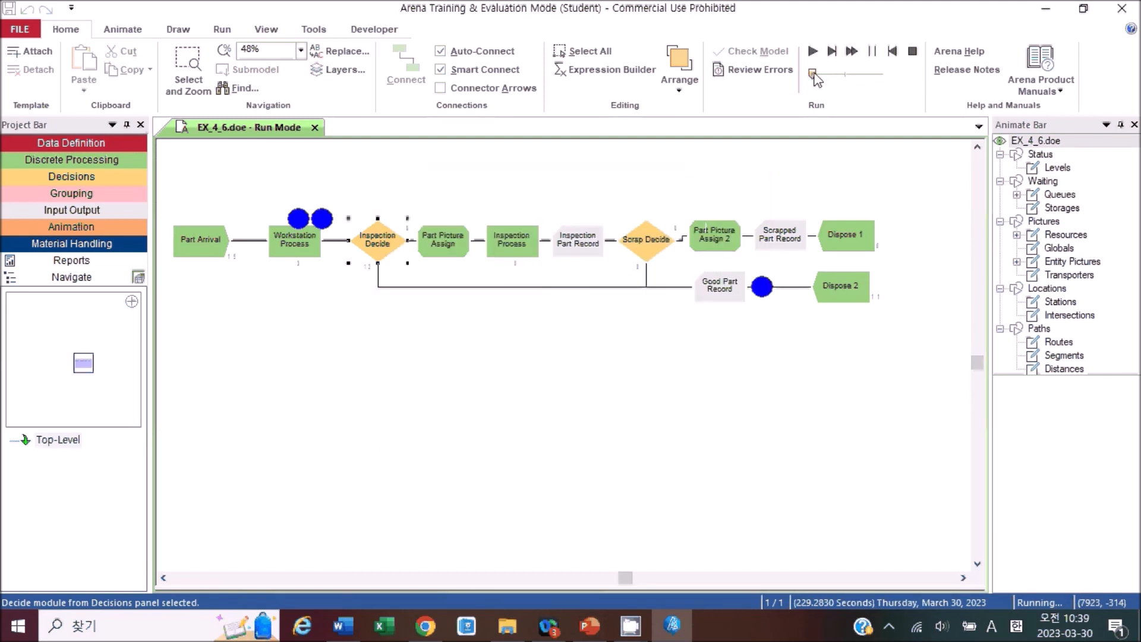
# Vary the running animation's speed factor up to 0.003309 and return it to 0.001694.
pyautogui.moveTo(815, 78); pyautogui.dragTo(815, 77)
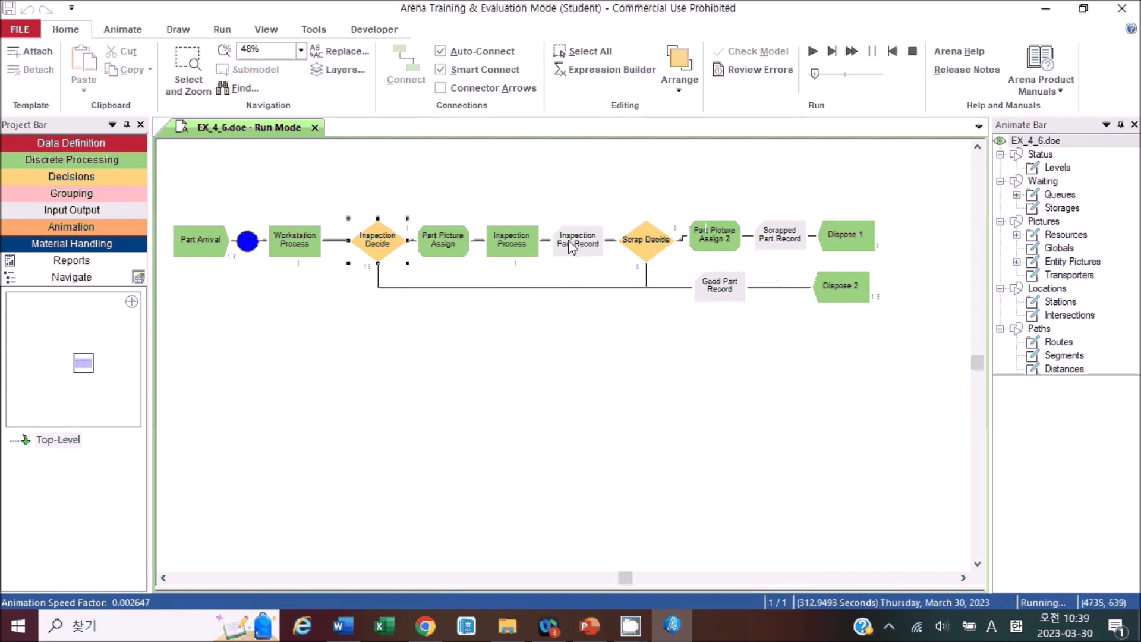
pyautogui.moveTo(814, 75); pyautogui.dragTo(813, 76)
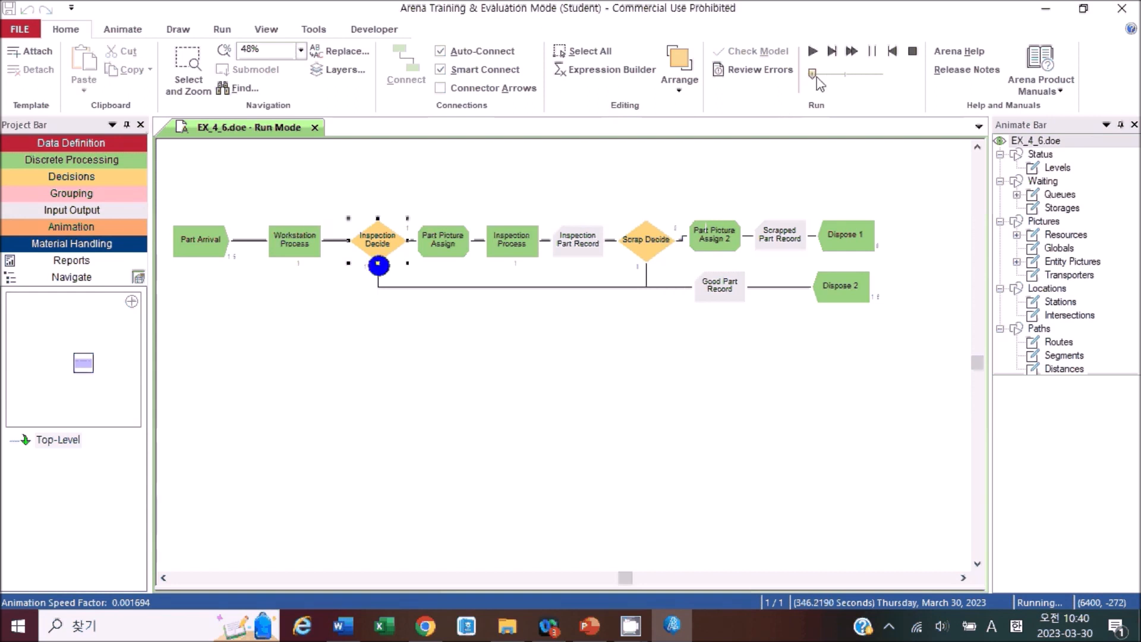
pyautogui.moveTo(814, 76)
pyautogui.mouseDown()
pyautogui.moveTo(826, 76)
pyautogui.moveTo(816, 72)
pyautogui.mouseUp()
pyautogui.scroll(1, 665, 200)
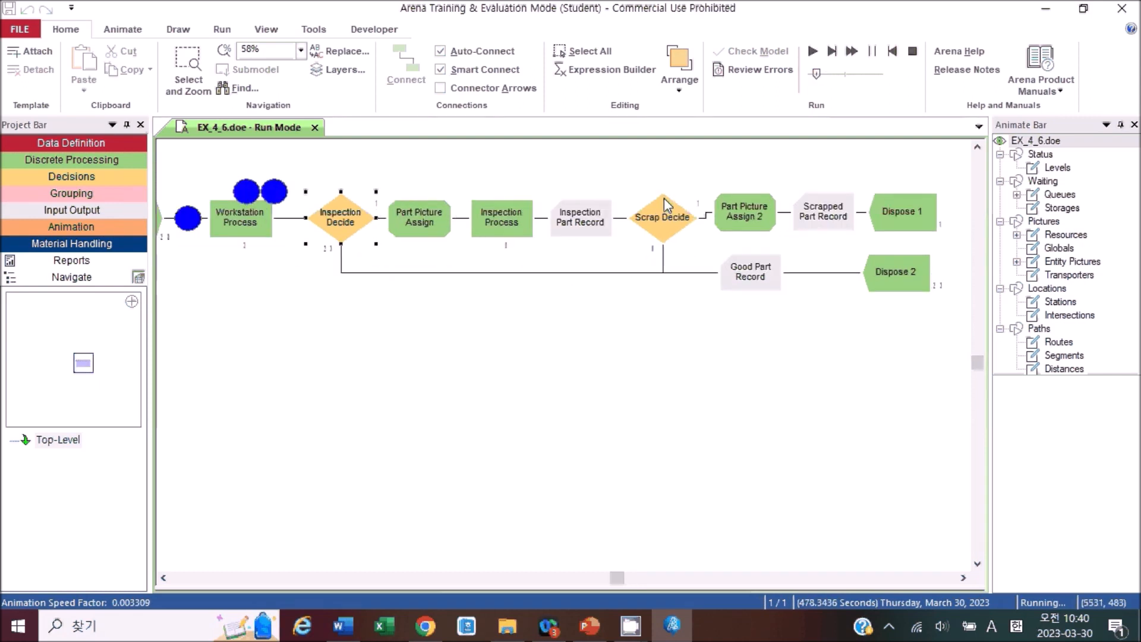
pyautogui.moveTo(815, 74); pyautogui.dragTo(812, 74)
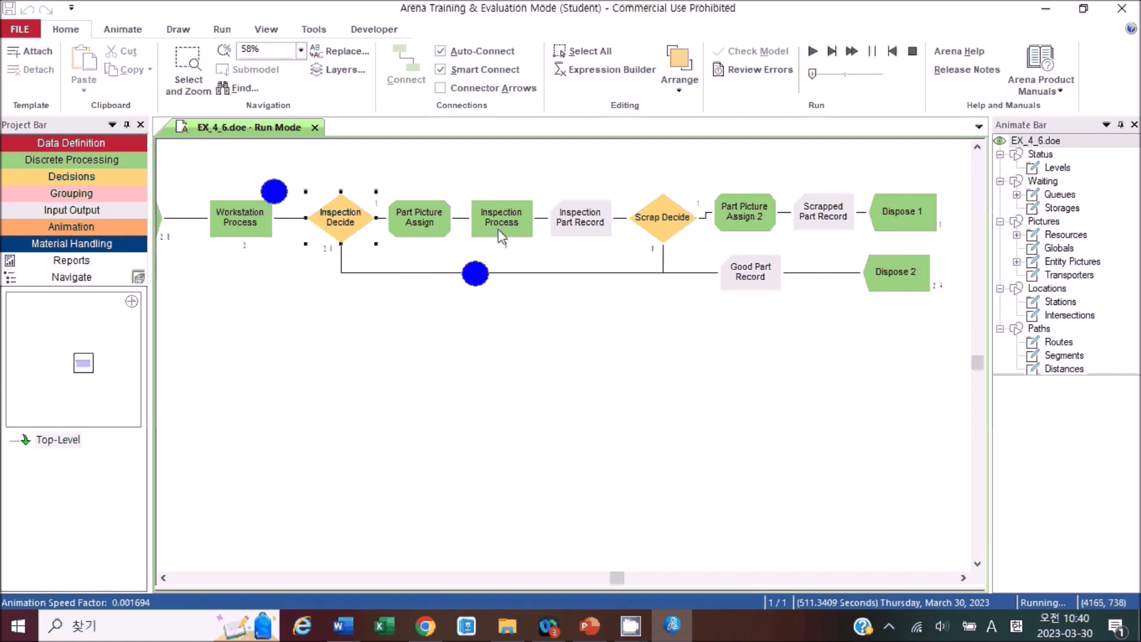
# Examine the running animation around Inspection Process and the two Part Picture Assign modules, with the whole flowchart in view.
pyautogui.click(500, 235)
pyautogui.scroll(1, 603, 404)
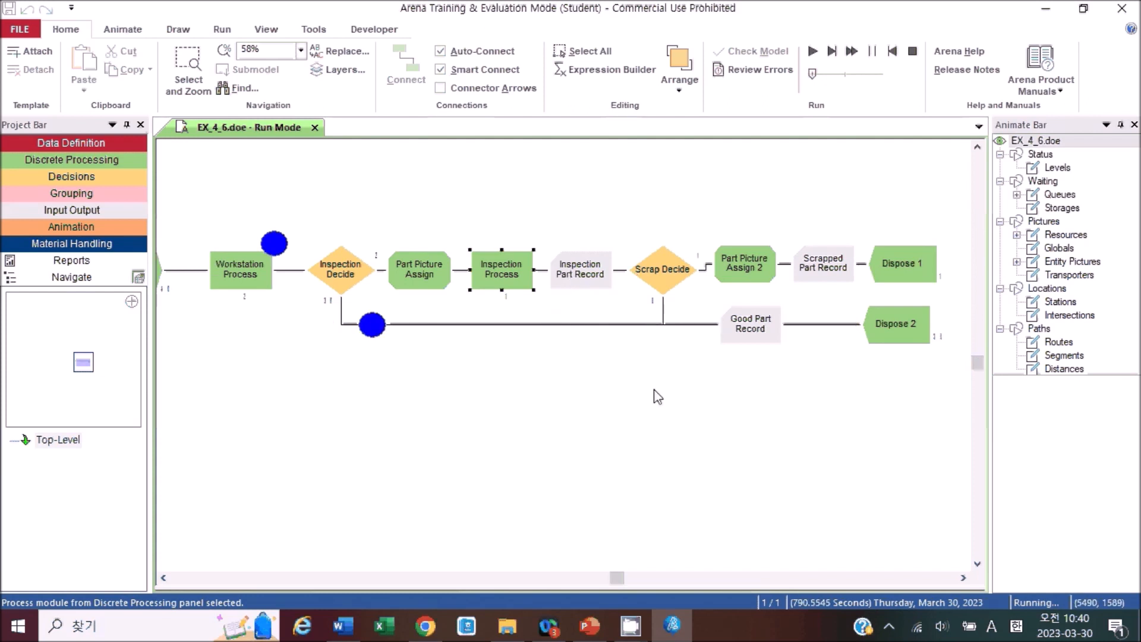
pyautogui.scroll(1, 587, 401)
pyautogui.scroll(-1, 497, 416)
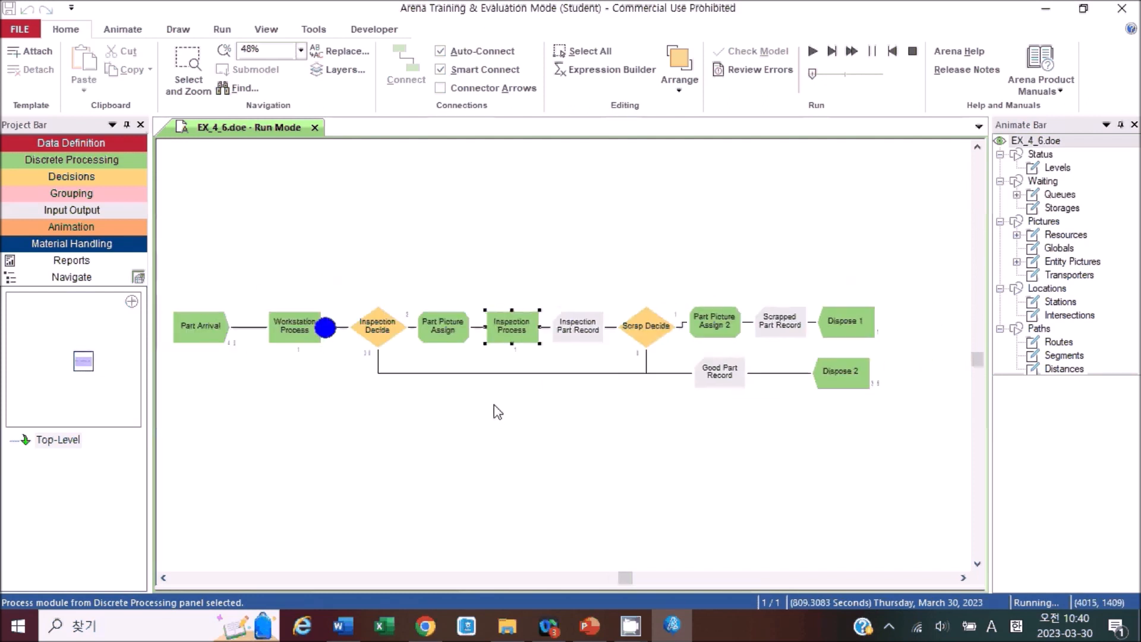
pyautogui.click(443, 327)
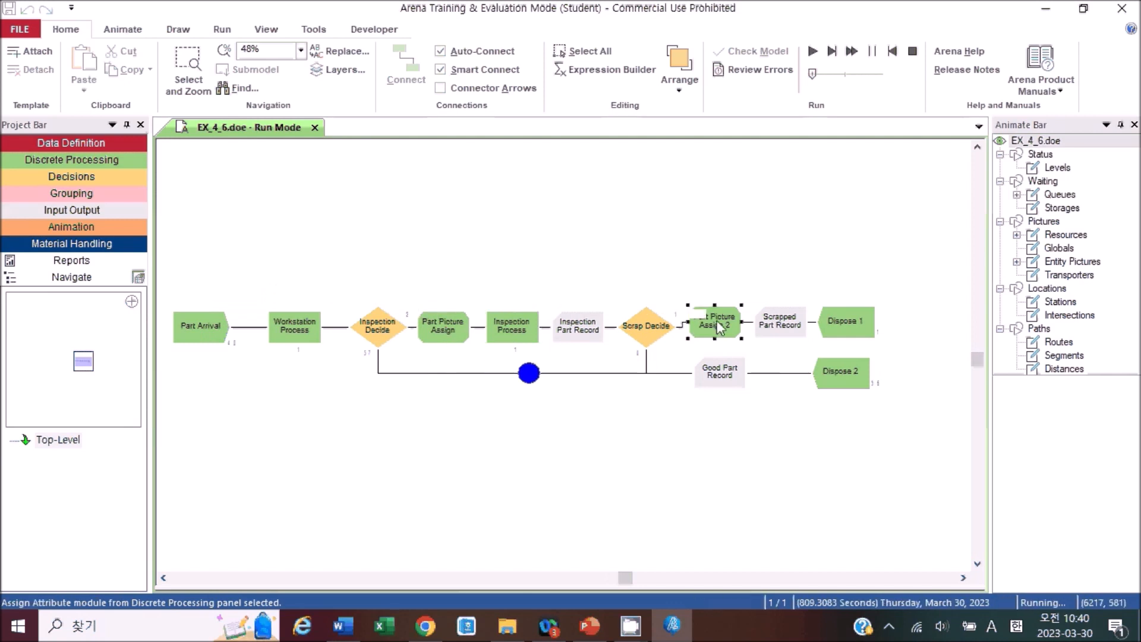
pyautogui.click(475, 443)
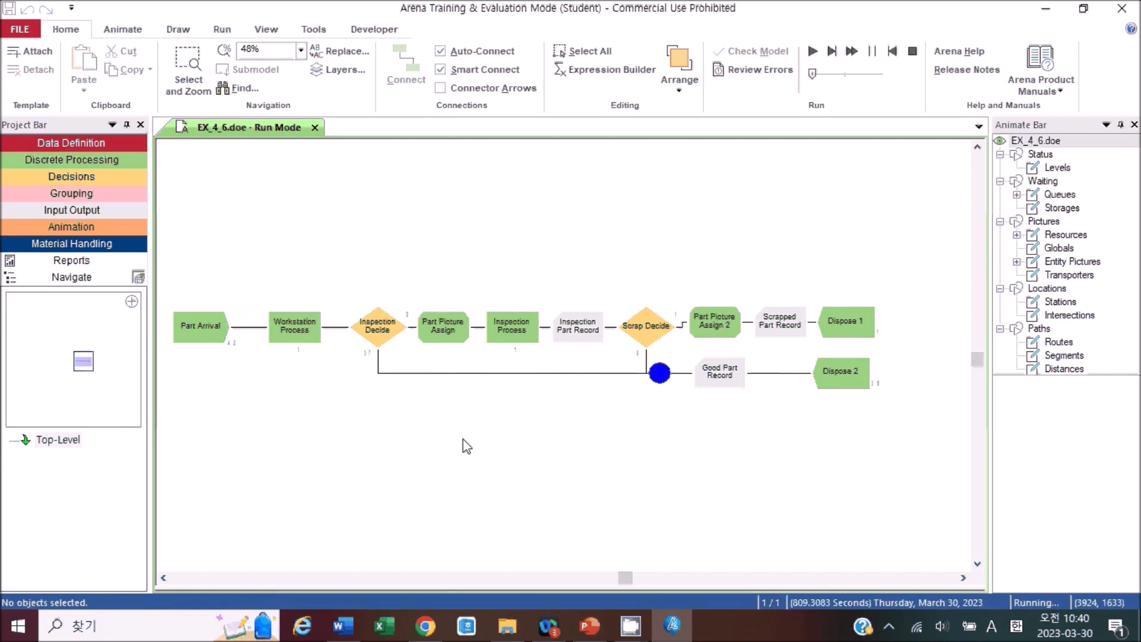
# Show the Entity module's data table and shrink its pane so the flowchart is displayed above it.
pyautogui.click(83, 145)
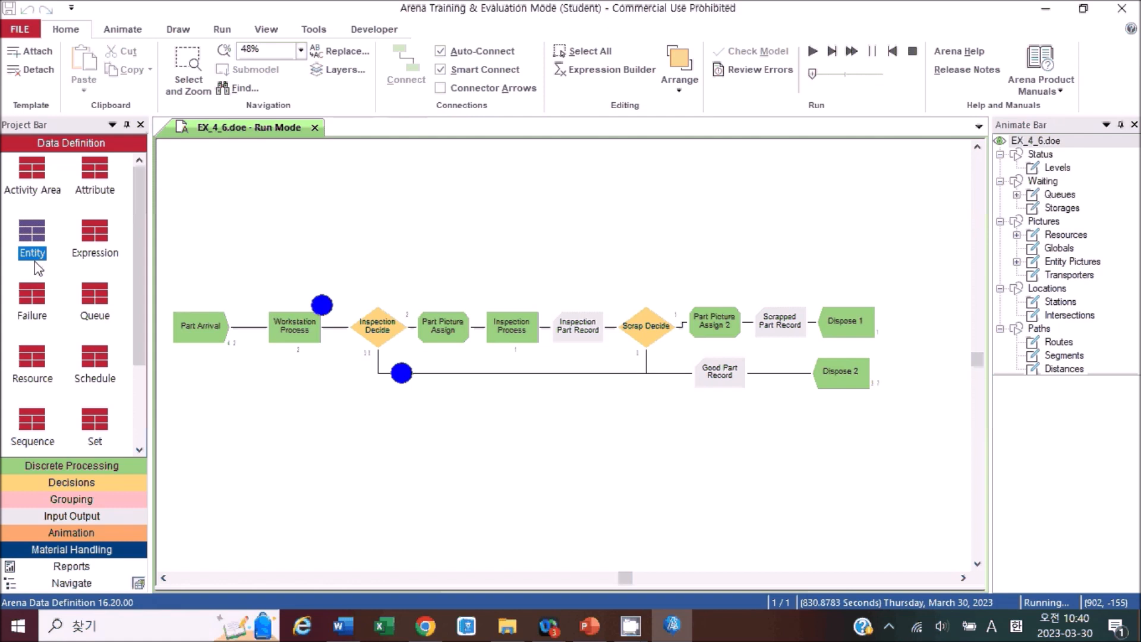
pyautogui.click(35, 255)
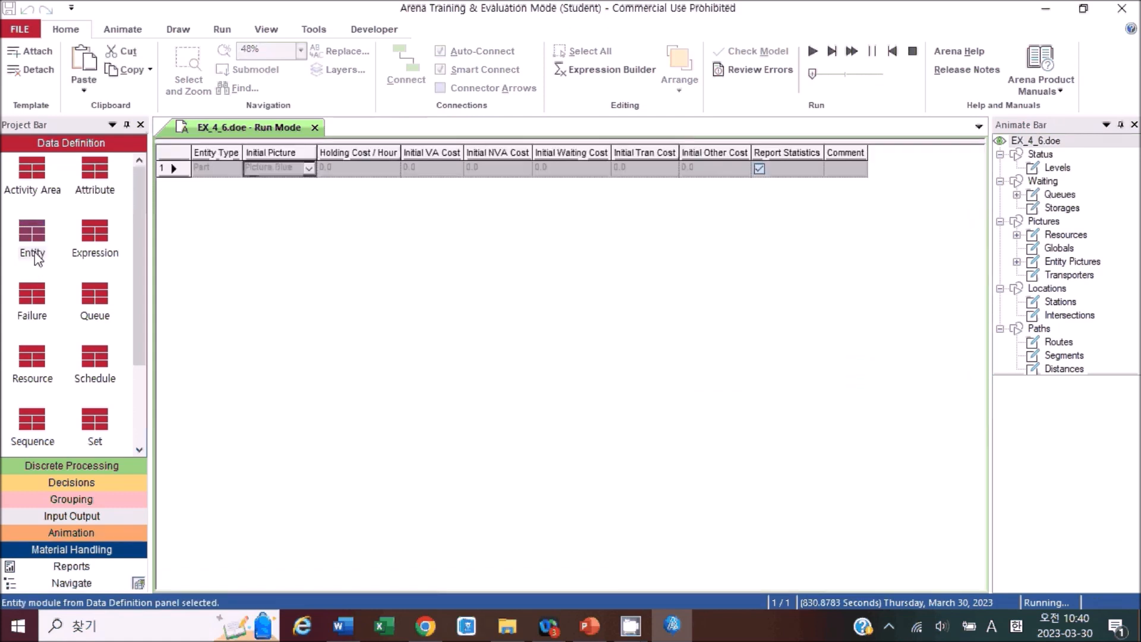
pyautogui.click(315, 129)
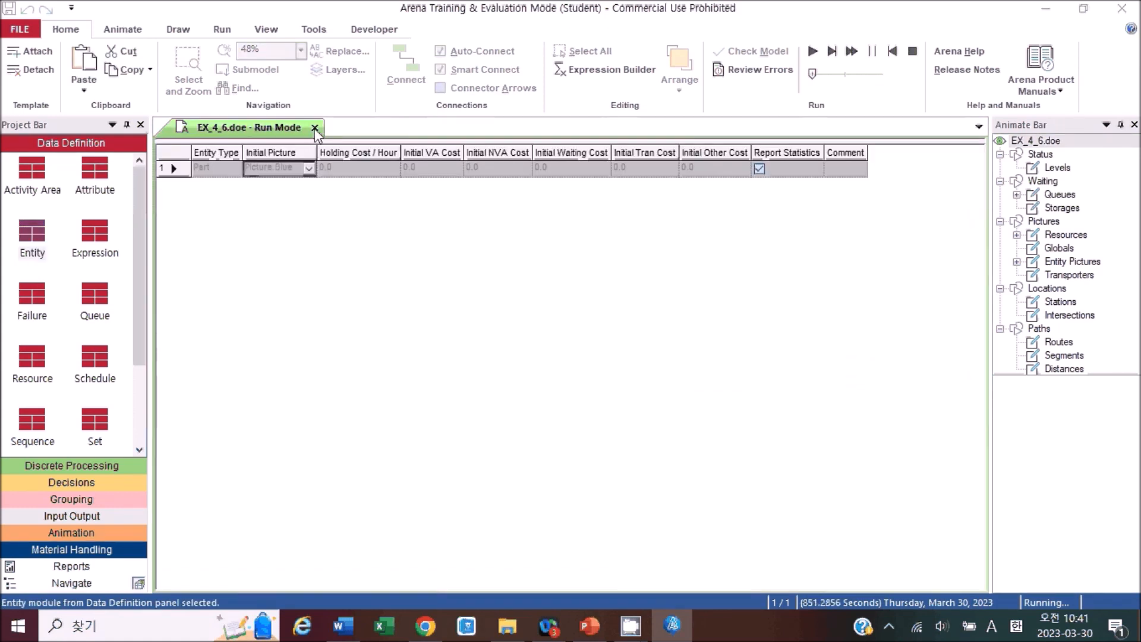
pyautogui.click(716, 351)
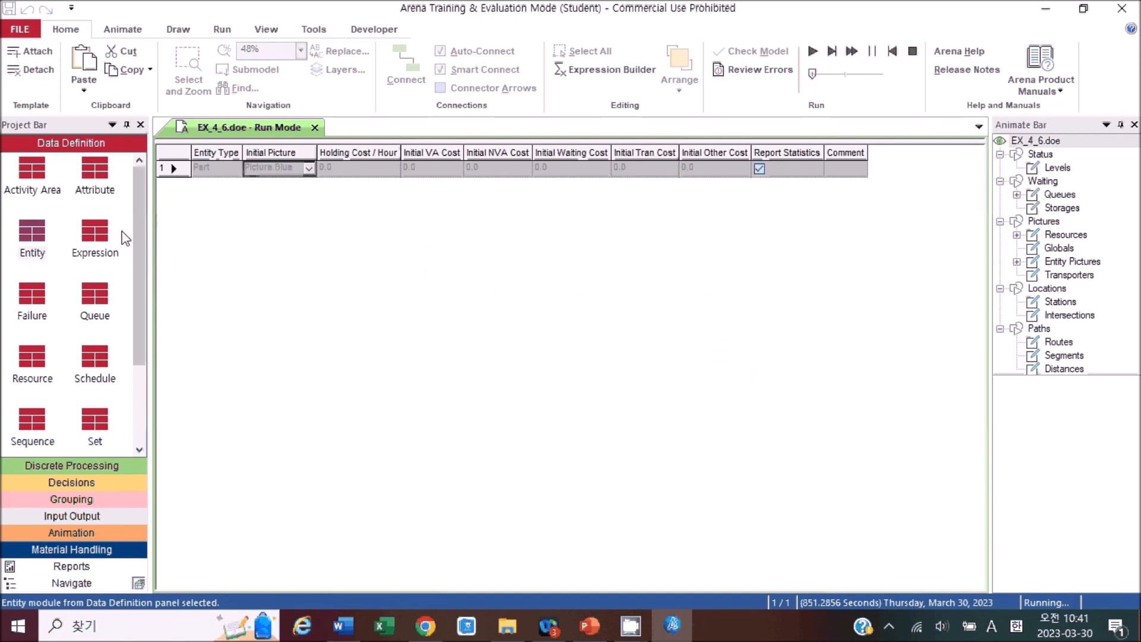
pyautogui.moveTo(357, 141); pyautogui.dragTo(713, 500)
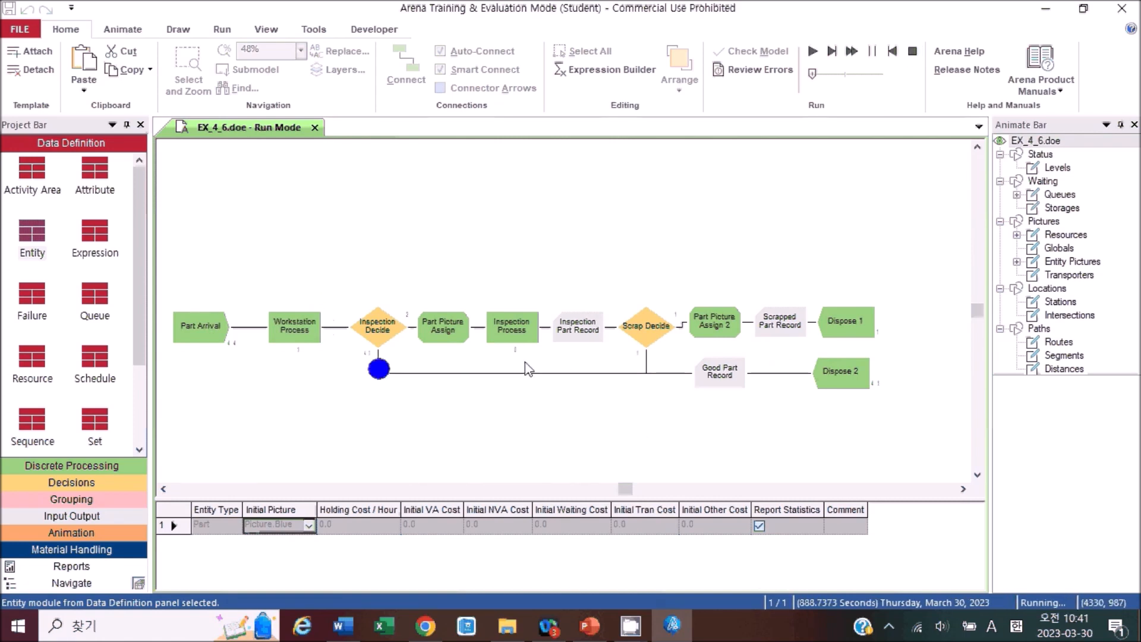
# End the simulation run and check the spreadsheet rows of Part Picture Assign and Part Picture Assign 2.
pyautogui.click(913, 52)
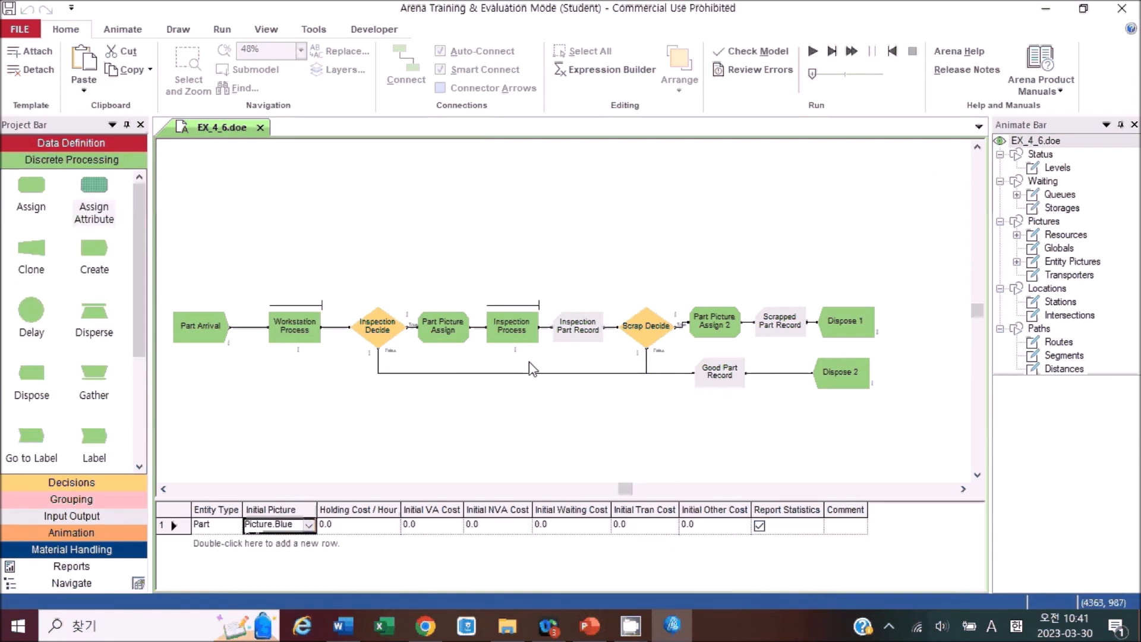
pyautogui.click(450, 336)
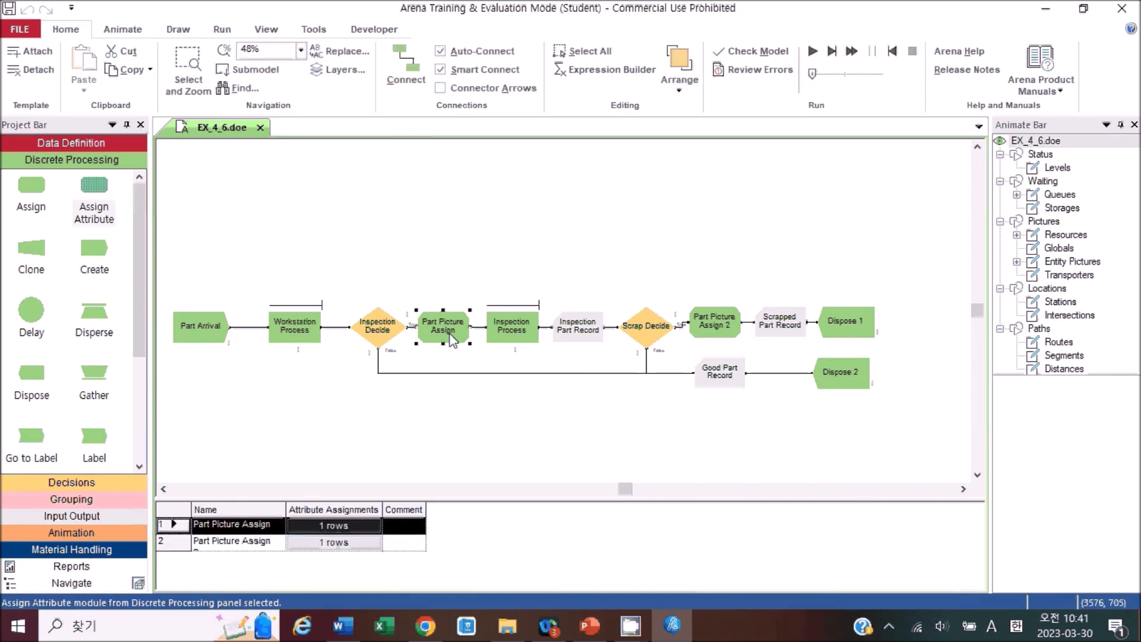
pyautogui.click(716, 325)
pyautogui.click(600, 420)
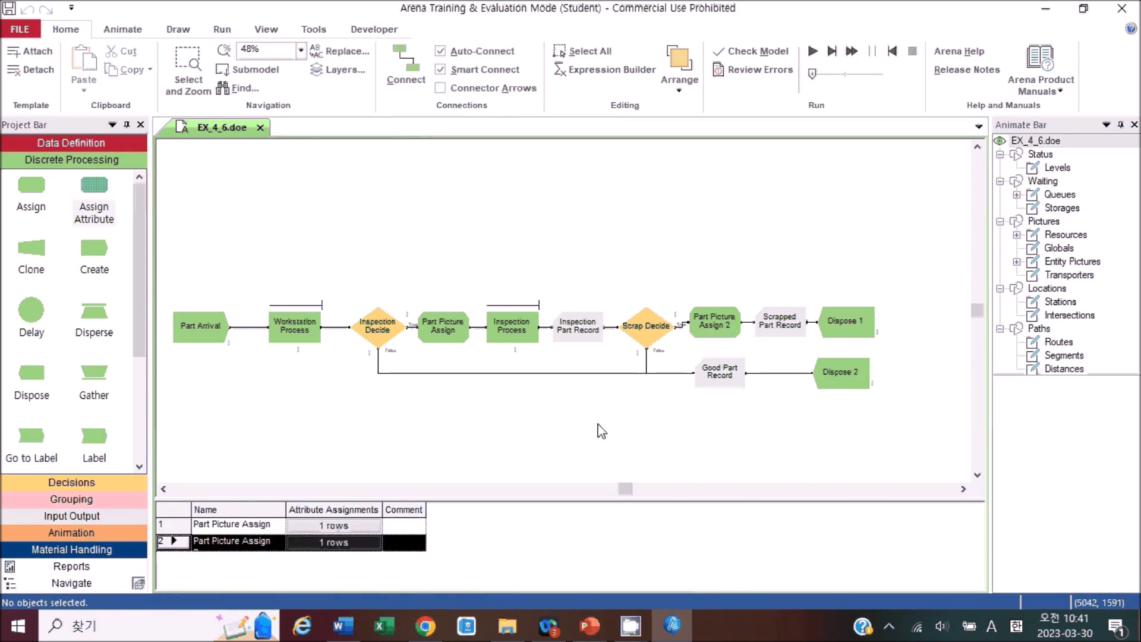